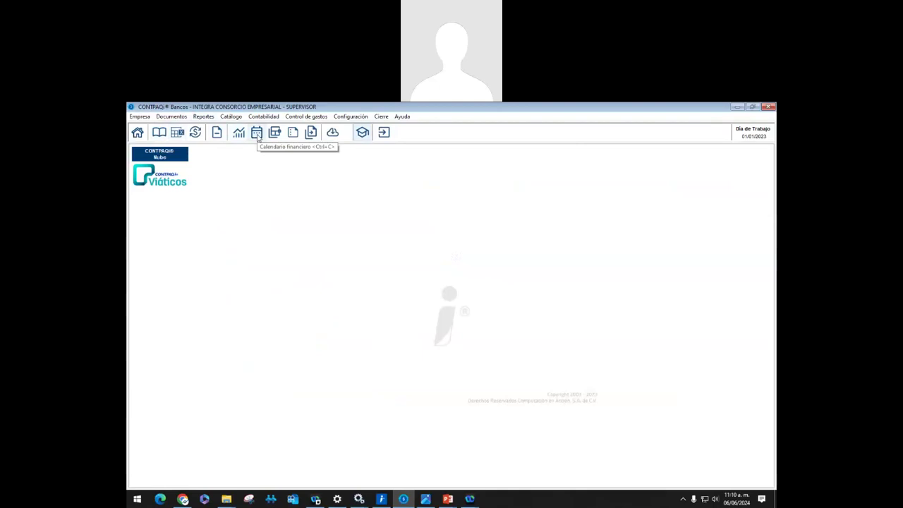
Open the Calendario Financiero, showing 0 documents and $25,000.00 initial and final balances
left_click(257, 134)
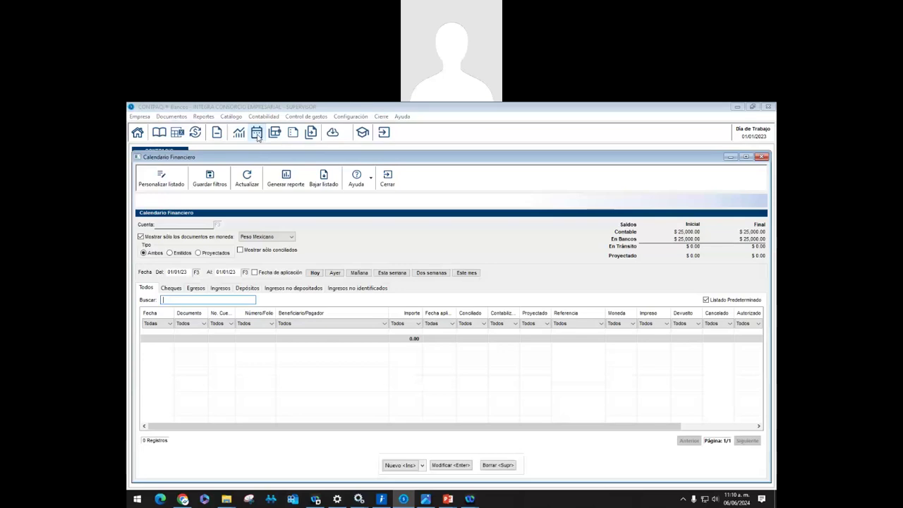
left_click(224, 120)
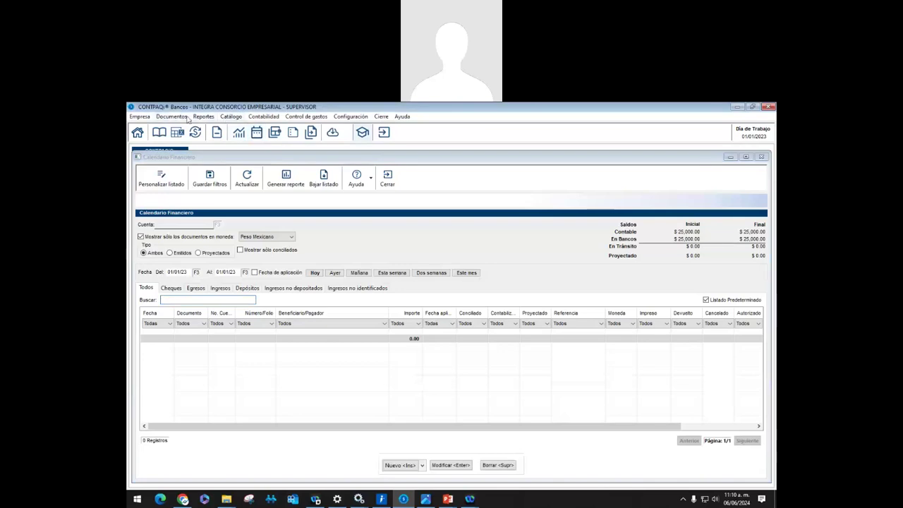
left_click(264, 161)
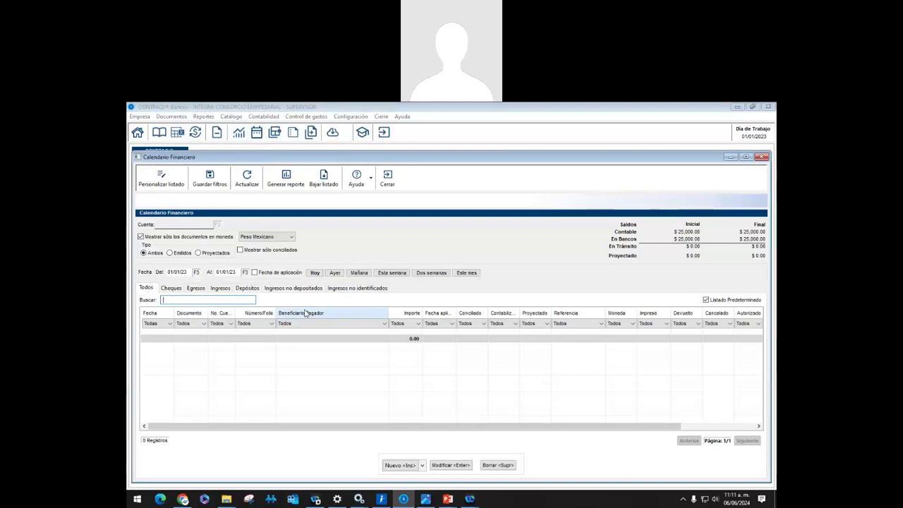
Close the calendar and load the BBVA BANCOMER account in the Cuentas Bancarias catalogue
left_click(387, 180)
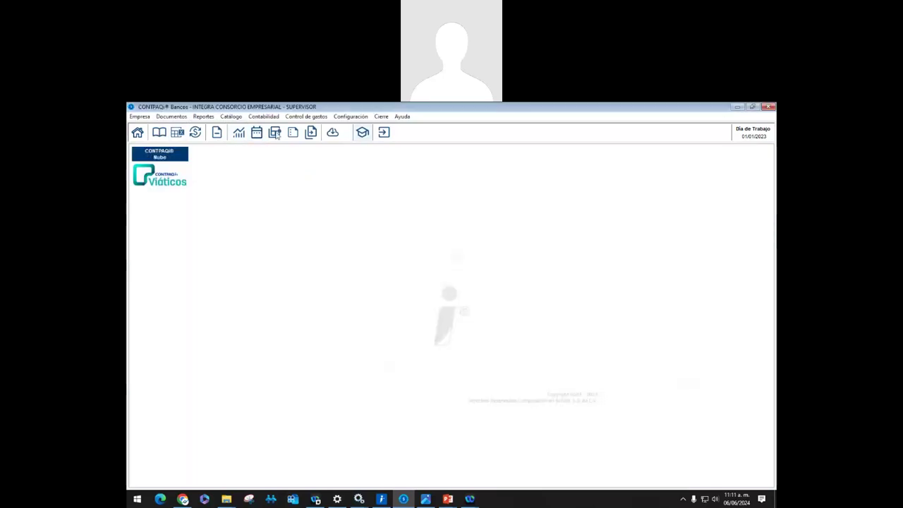
left_click(236, 117)
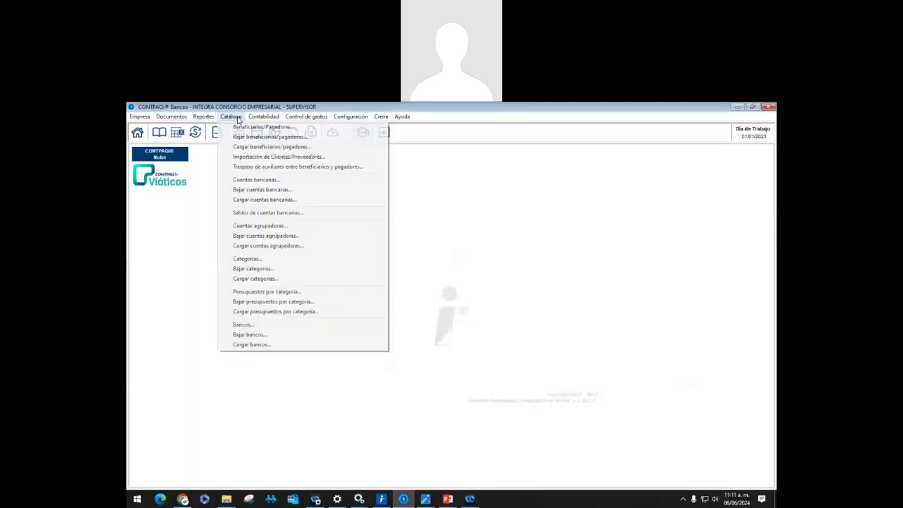
left_click(267, 182)
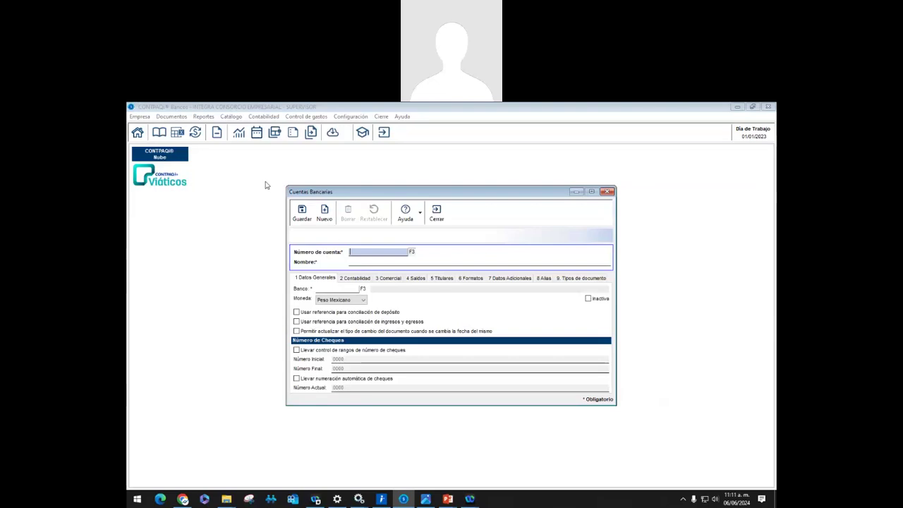
left_click(413, 252)
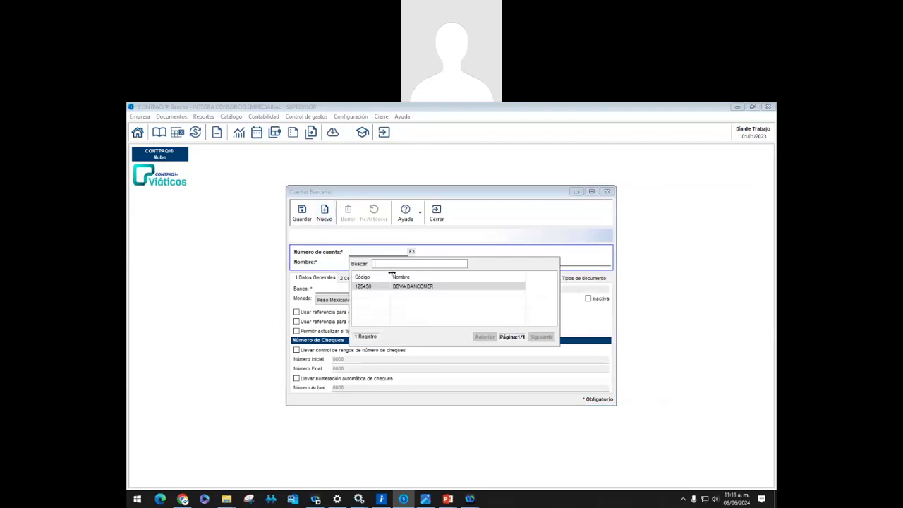
double_click(402, 286)
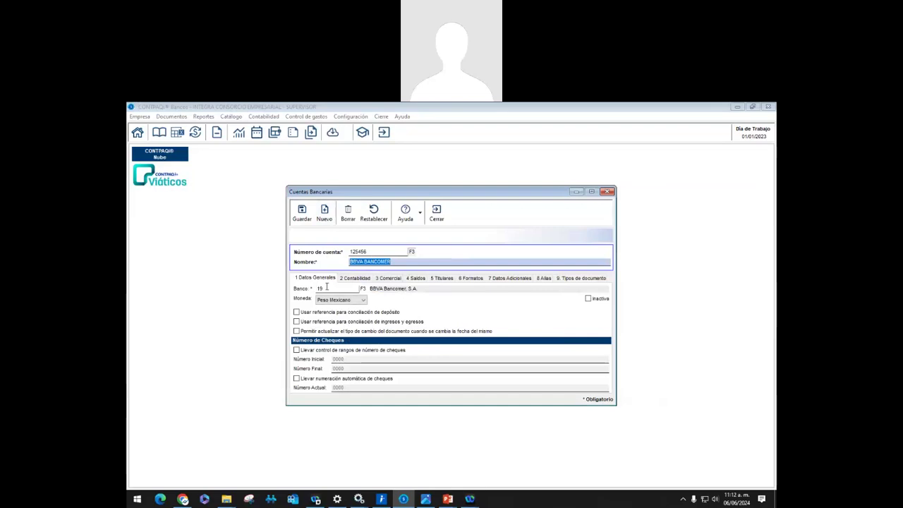
left_click(358, 278)
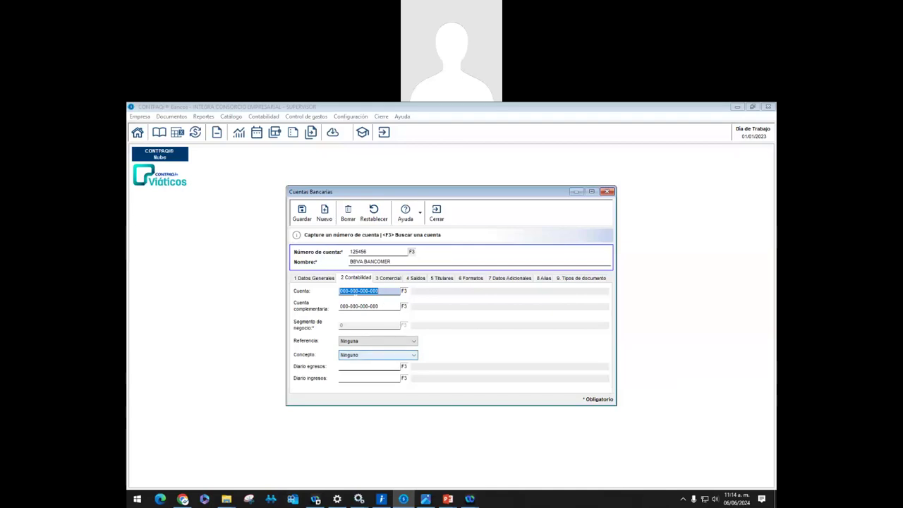
Show the BBVA BANCOMER Saldos tab: $25,000.00 initial and final balances from 01/01/23
left_click(413, 279)
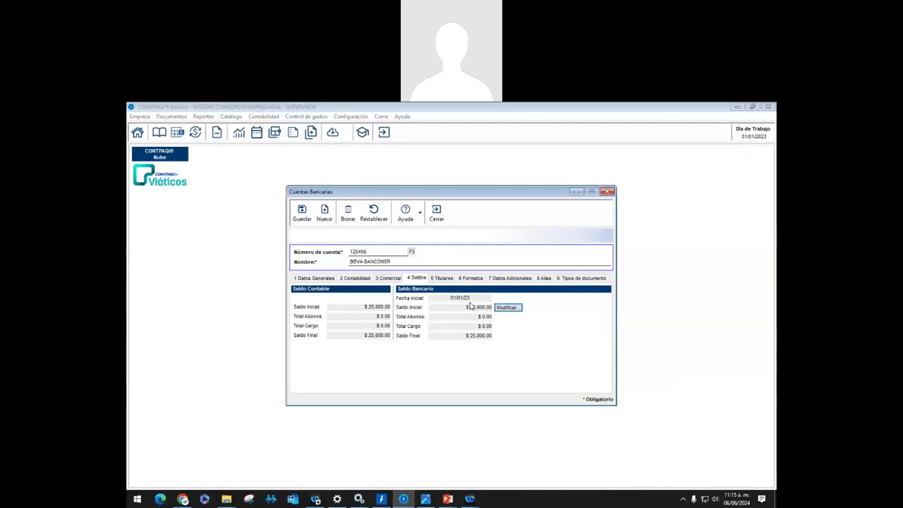
Inspect the account's initial bank balance editor and close it
left_click(507, 307)
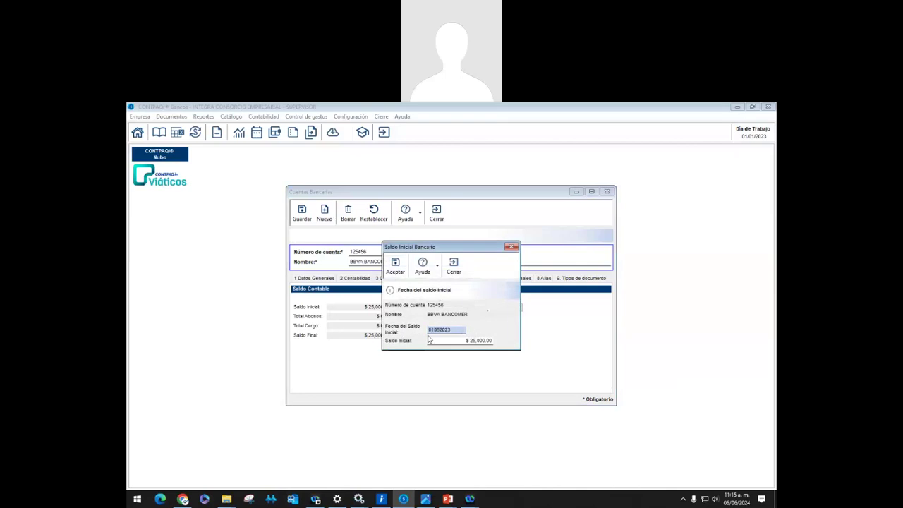
left_click(428, 340)
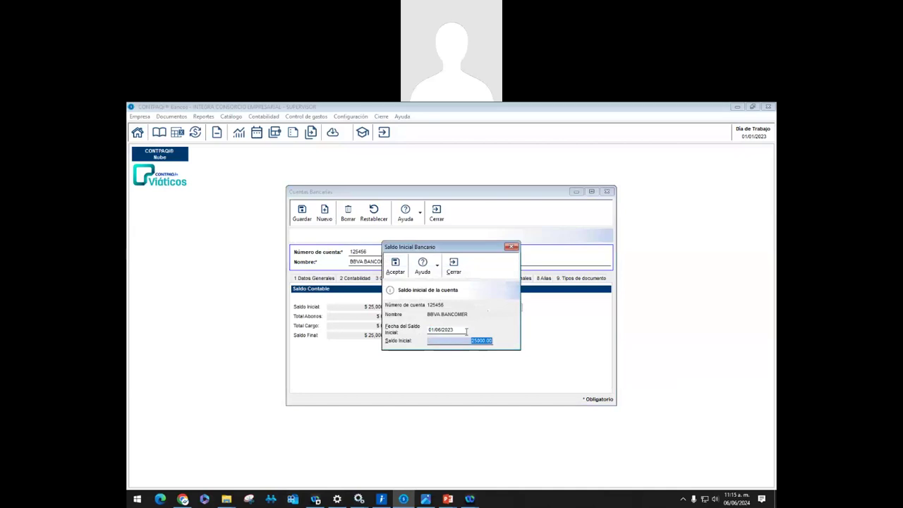
left_click(451, 267)
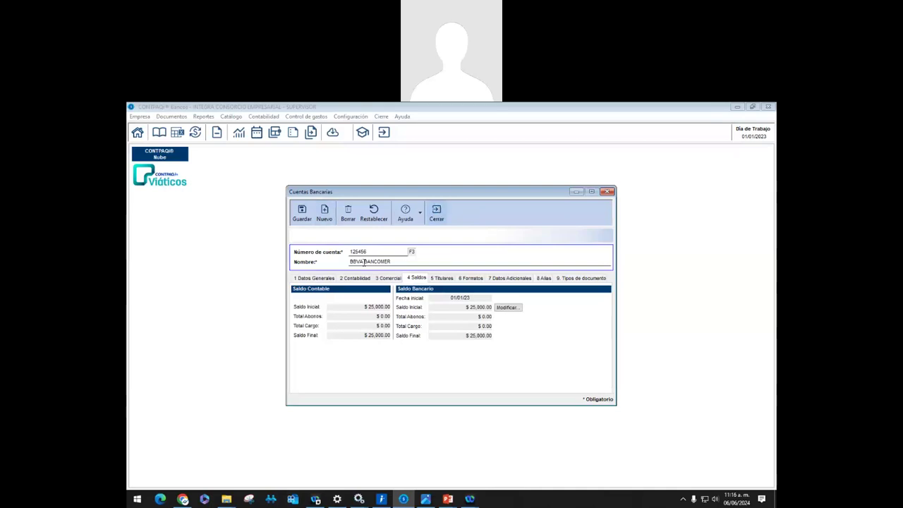
Return to the general data and close the BBVA BANCOMER account without saving changes
left_click(330, 278)
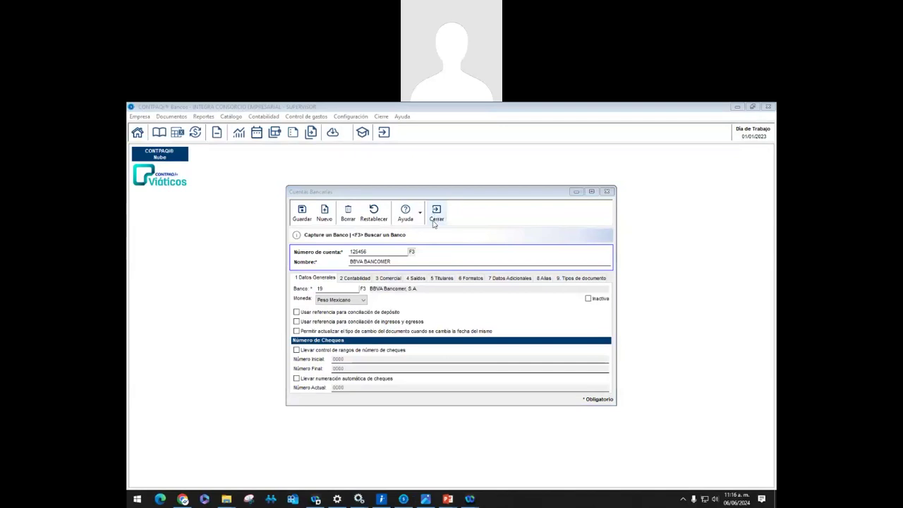
left_click(434, 223)
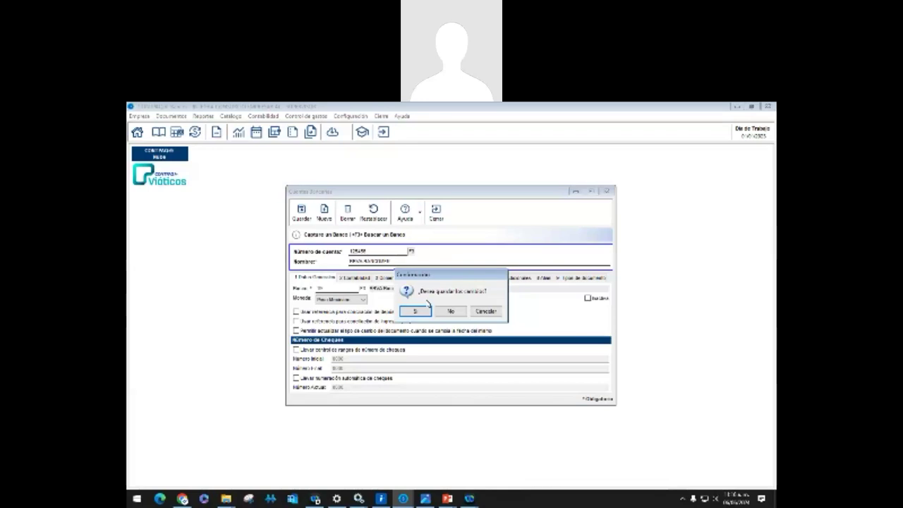
left_click(451, 312)
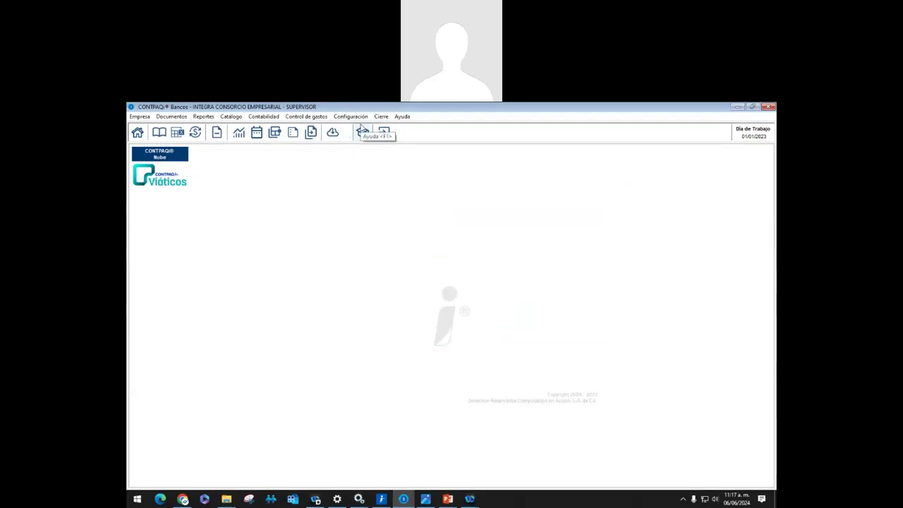
Browse the Documentos, Contabilidad, Control de gastos and Configuración menus to Tipos de documento
left_click(174, 117)
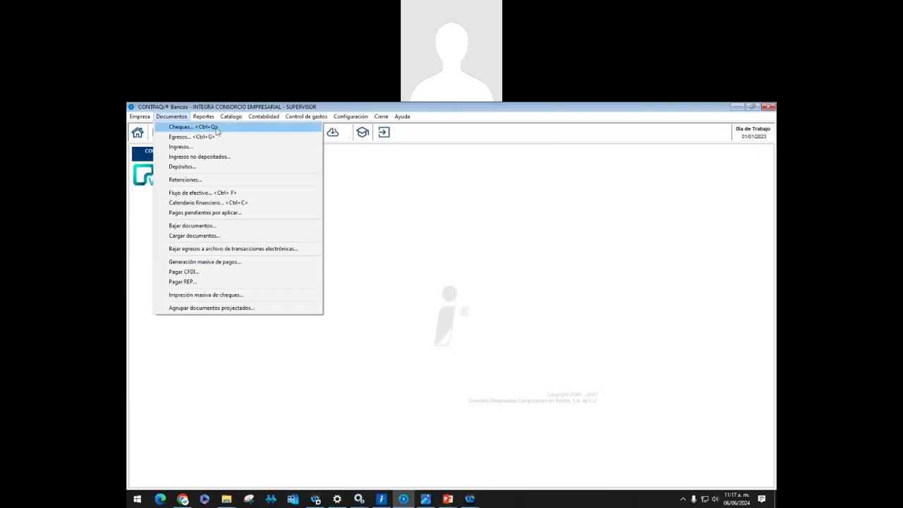
mouse_move(295, 120)
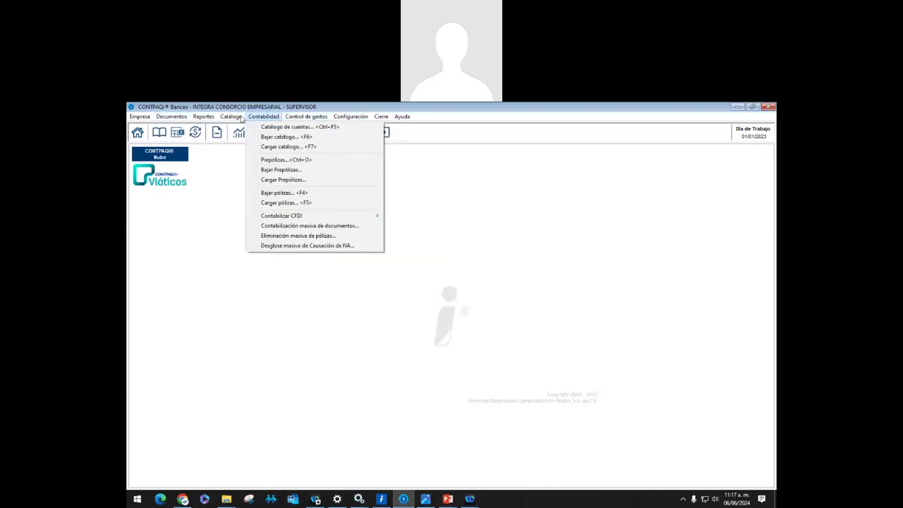
mouse_move(240, 117)
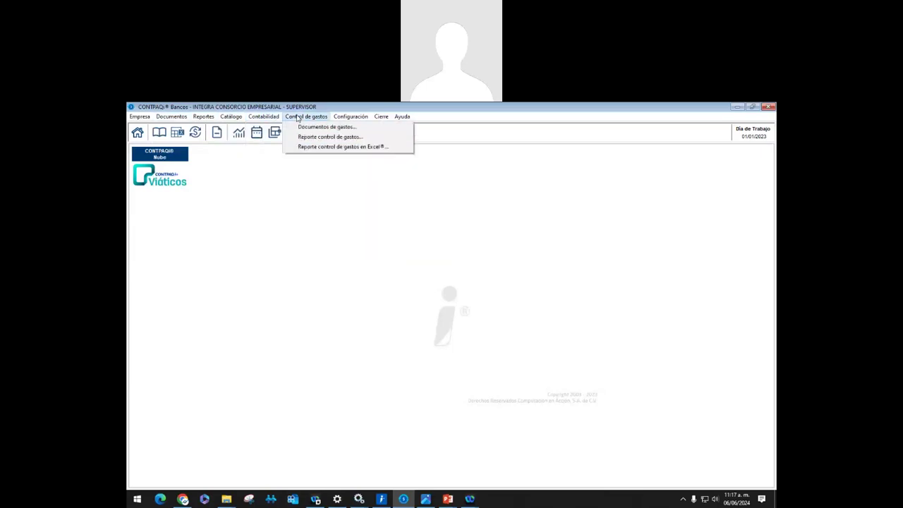
mouse_move(351, 116)
mouse_move(432, 178)
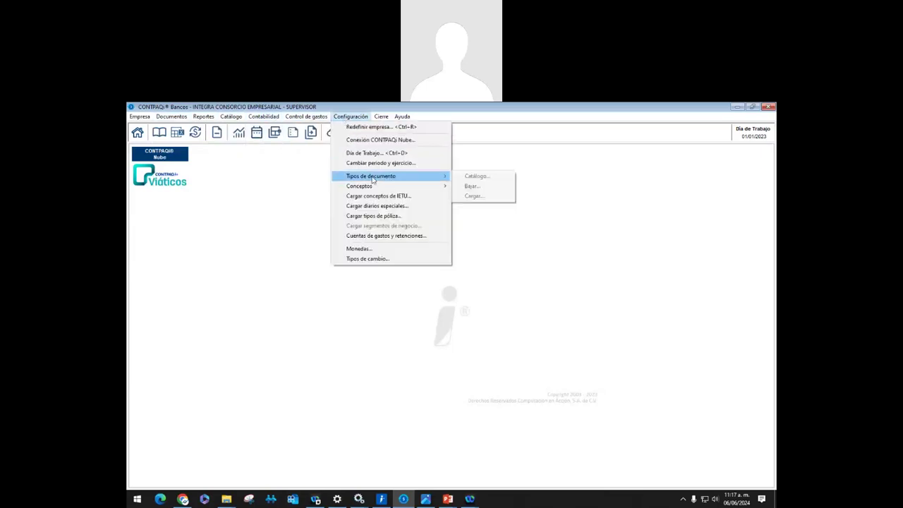
left_click(467, 176)
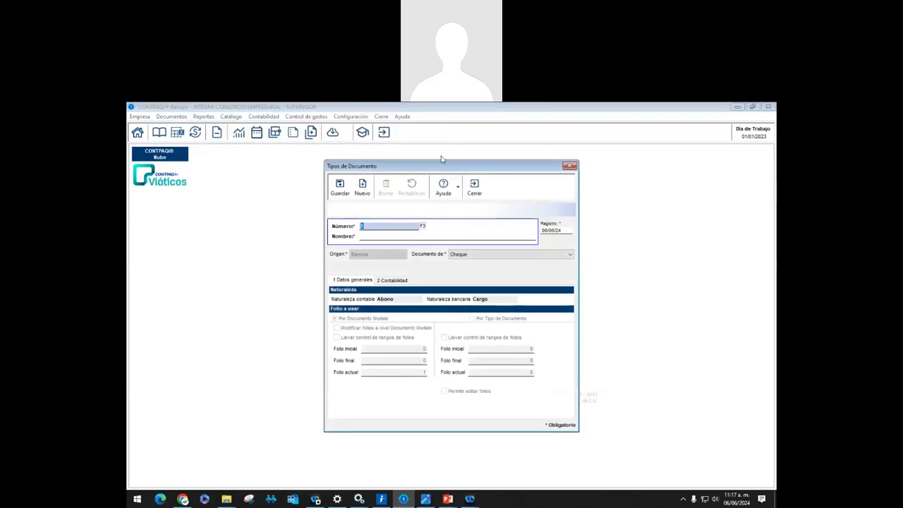
left_click(422, 226)
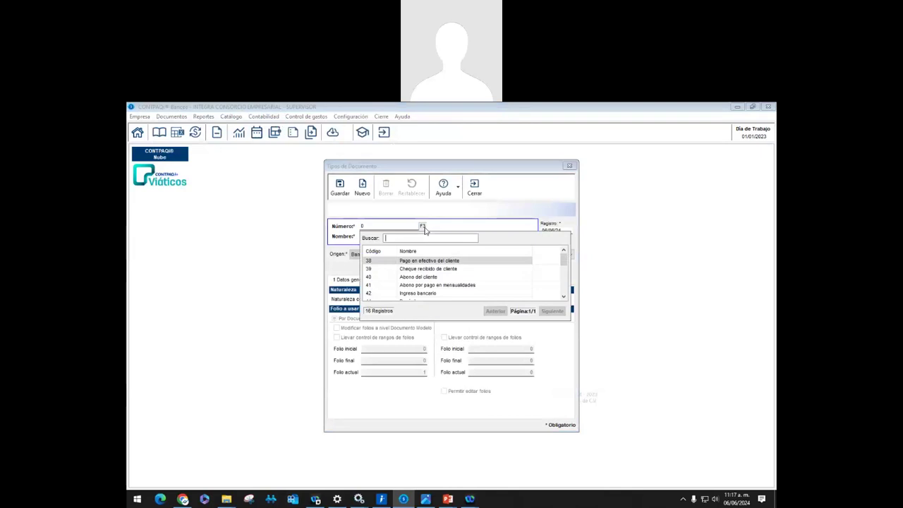
double_click(420, 292)
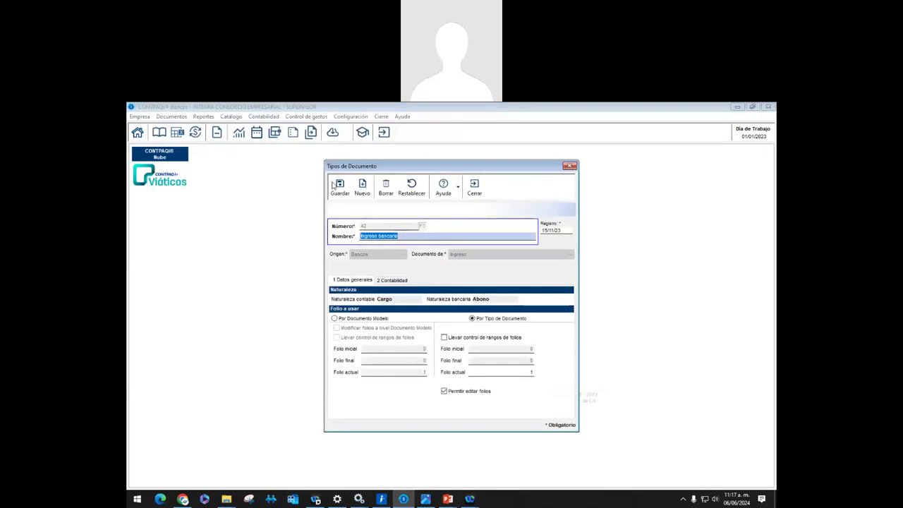
key("F10")
left_click(422, 227)
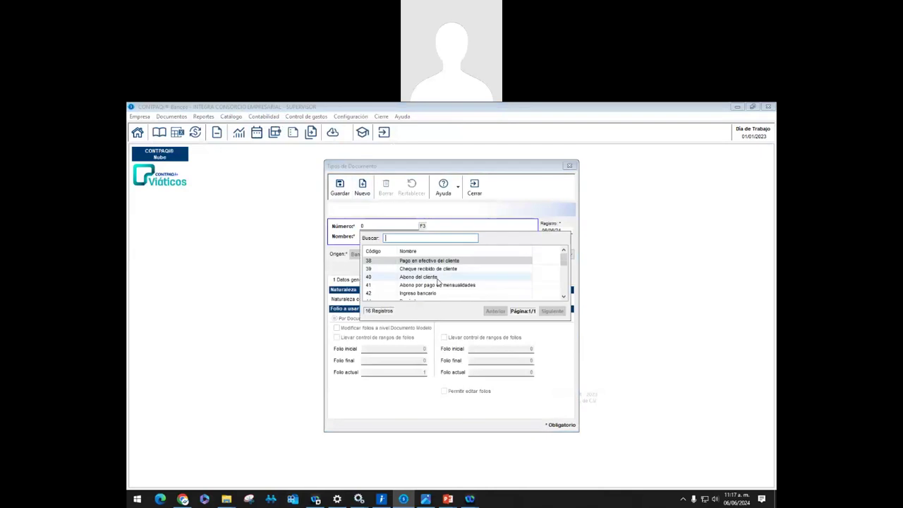
scroll(437, 286, "down", 1)
left_click(437, 293)
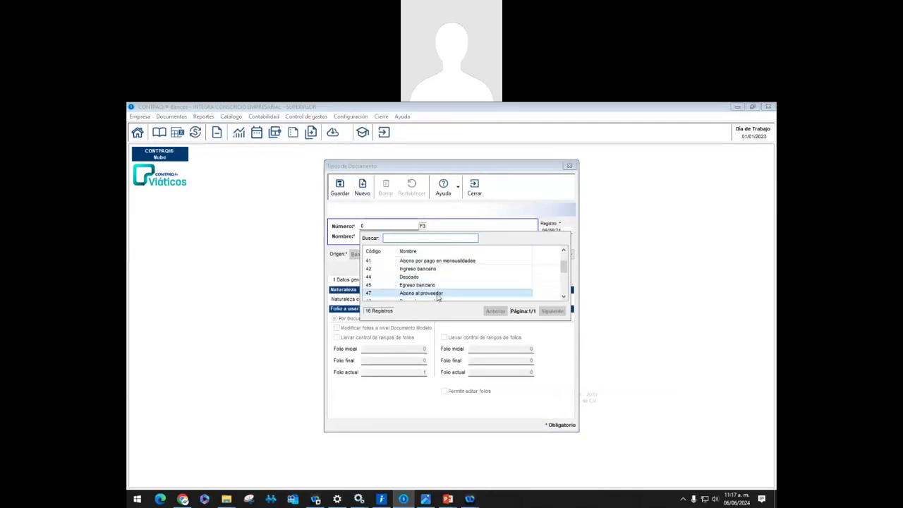
double_click(437, 293)
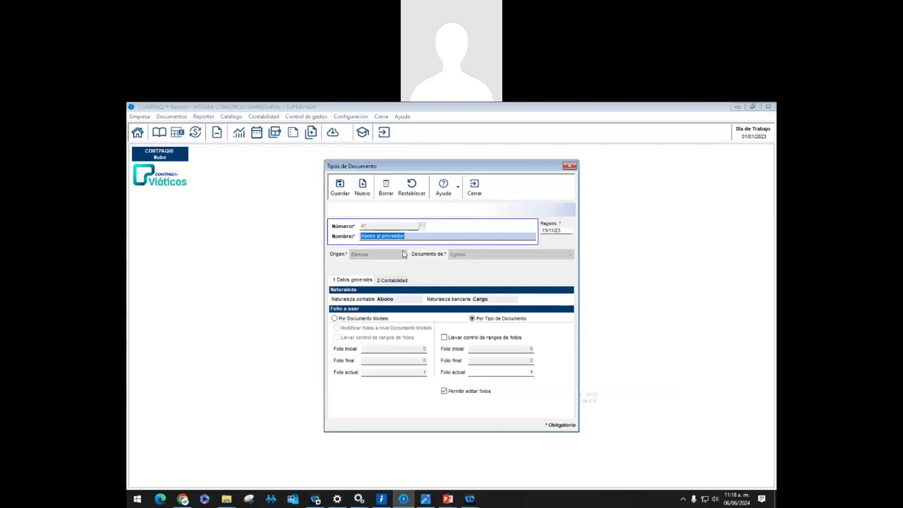
left_click(362, 187)
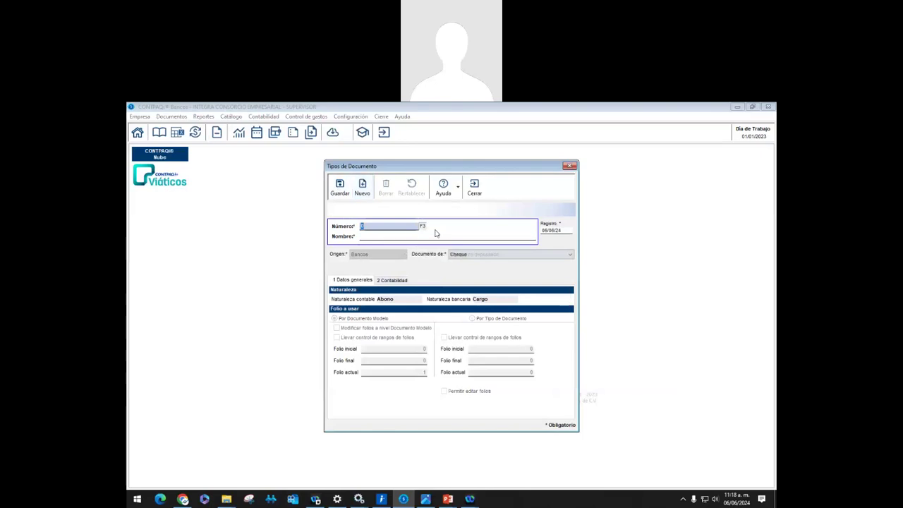
left_click(423, 226)
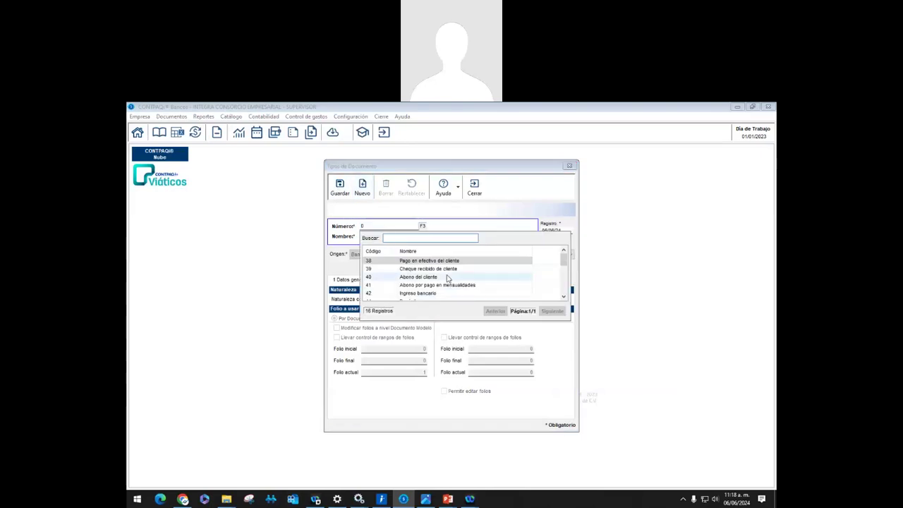
scroll(447, 278, "down", 4)
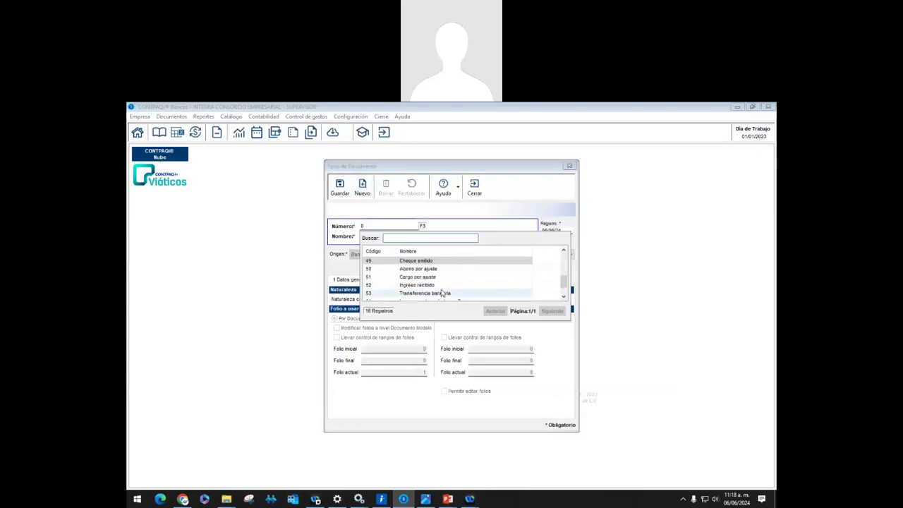
left_click(444, 295)
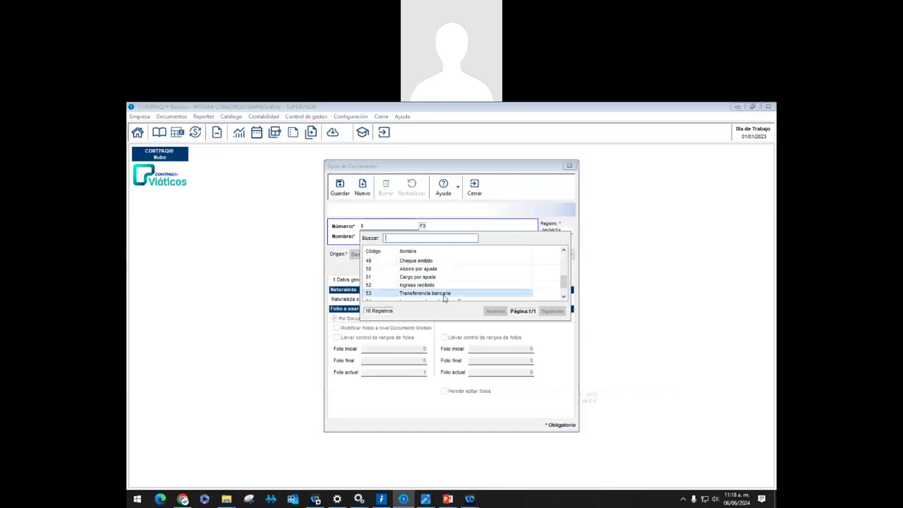
double_click(444, 294)
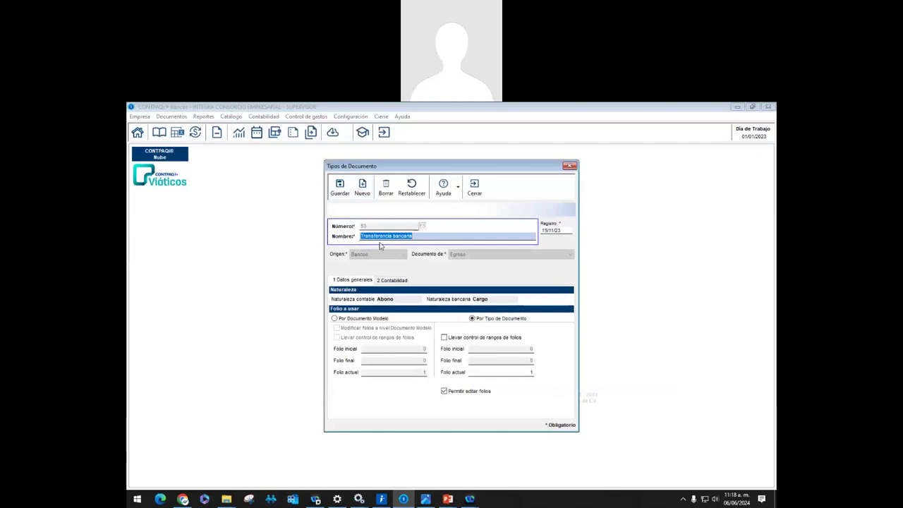
left_click(364, 188)
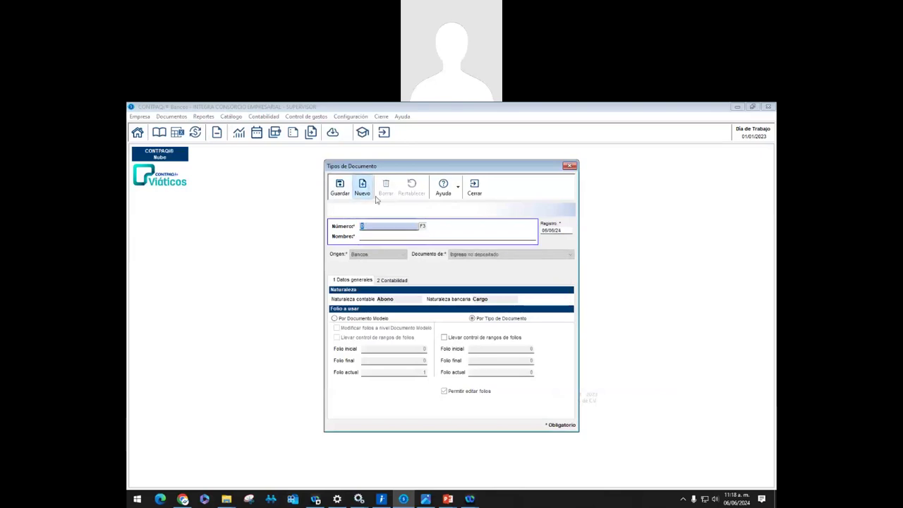
left_click(423, 227)
scroll(435, 282, "down", 5)
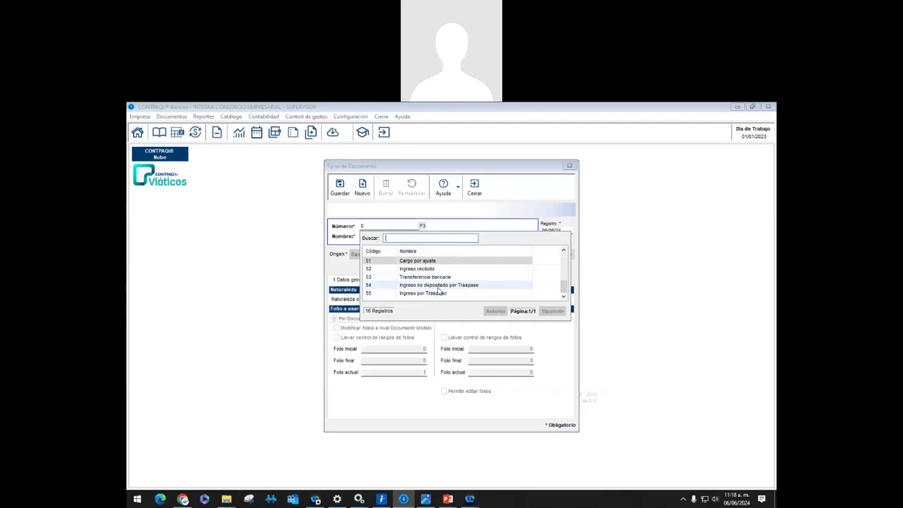
double_click(437, 285)
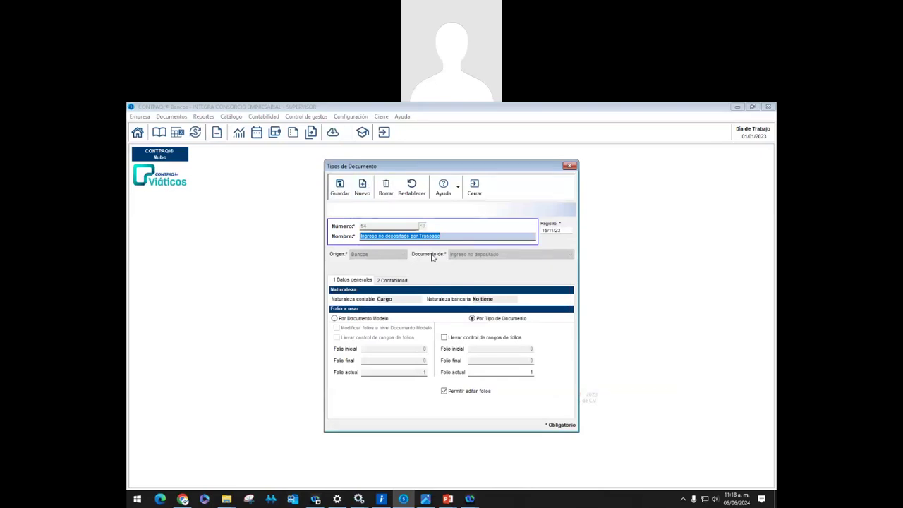
left_click(361, 189)
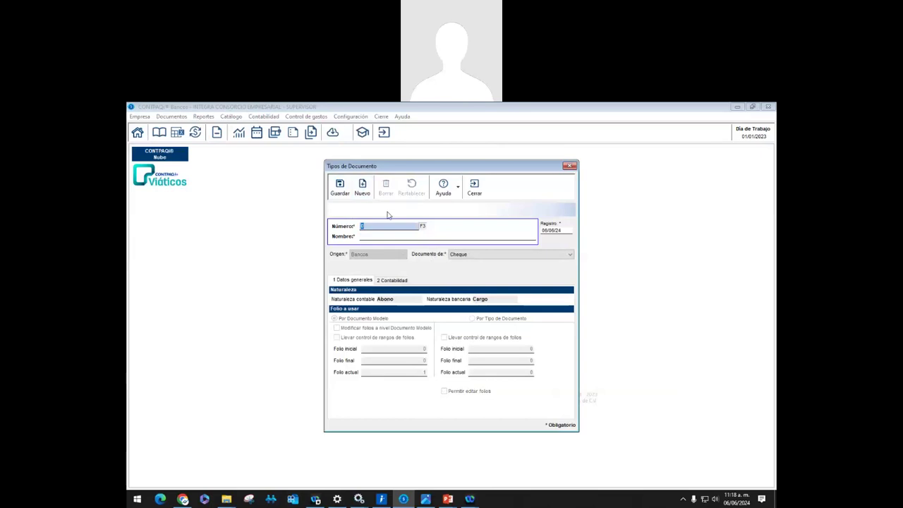
Review document type 42 Ingreso bancario in the document types catalogue
left_click(423, 226)
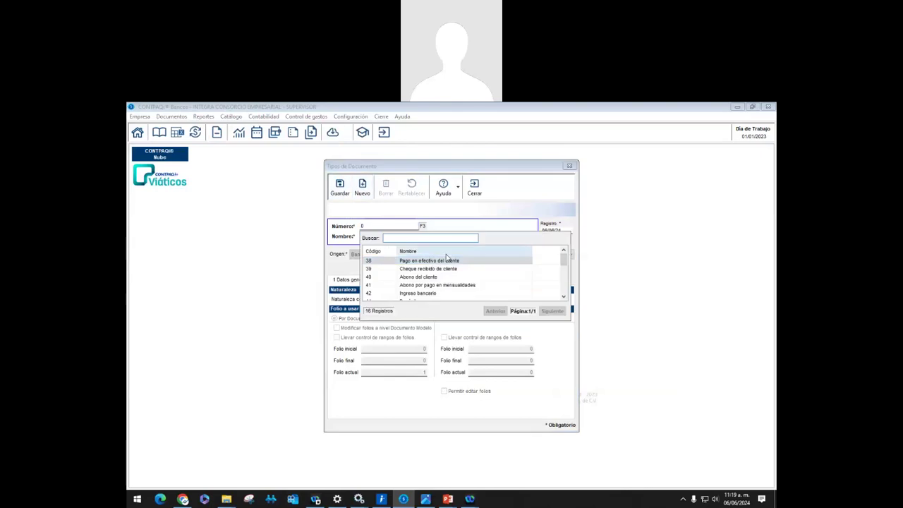
scroll(443, 269, "down", 1)
double_click(442, 271)
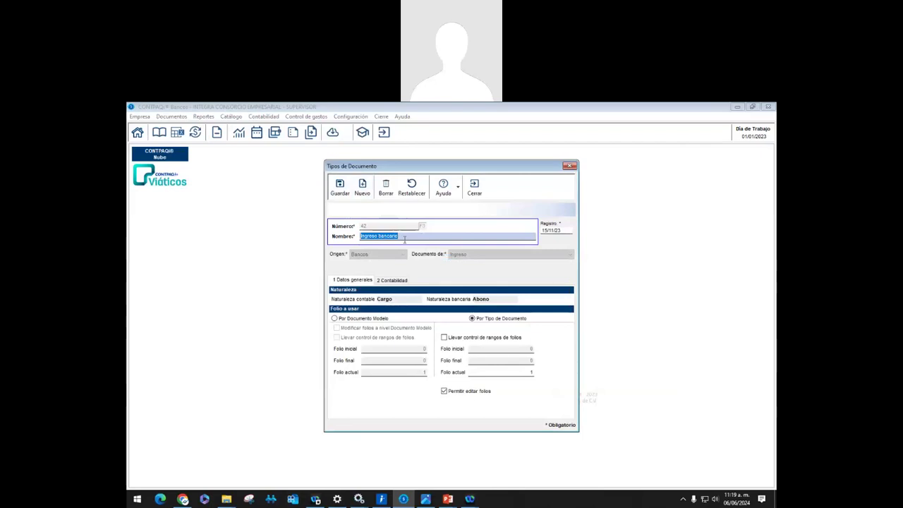
Load document type 47 Abono al proveedor, an Egreso with Abono accounting nature, then close the catalogue
left_click(362, 187)
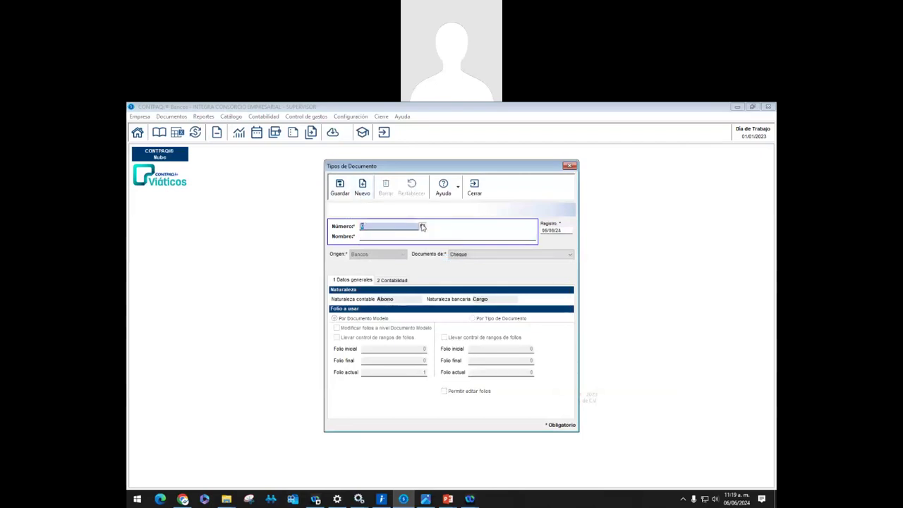
key("F3")
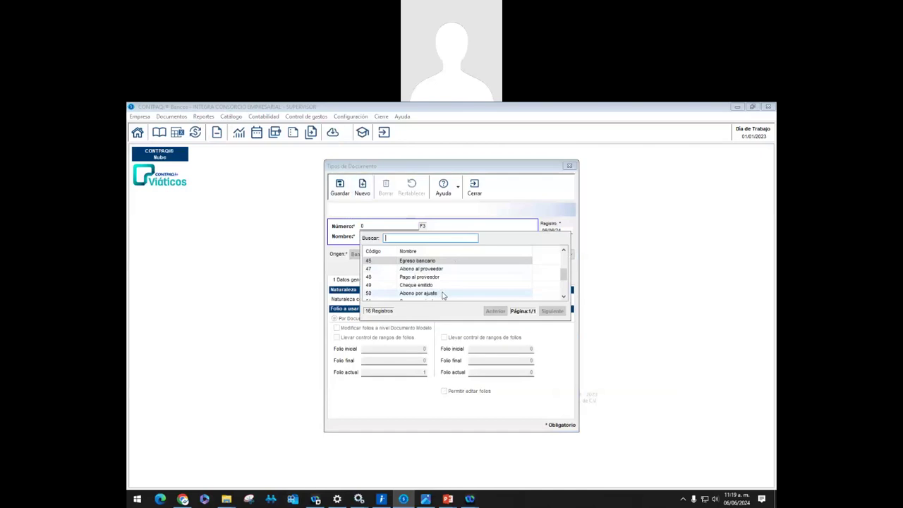
scroll(440, 277, "down", 2)
double_click(423, 268)
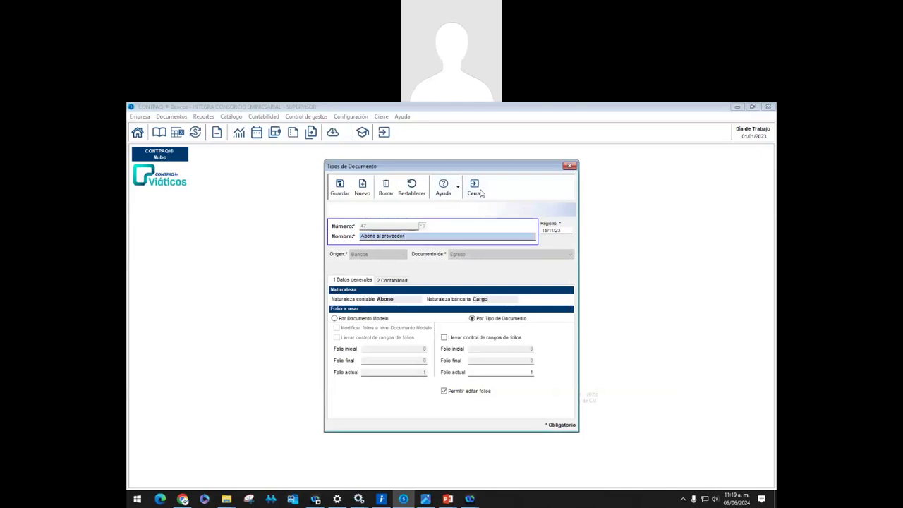
left_click(474, 186)
Open the Documentos menu listing cheques, egresos and ingresos
left_click(172, 117)
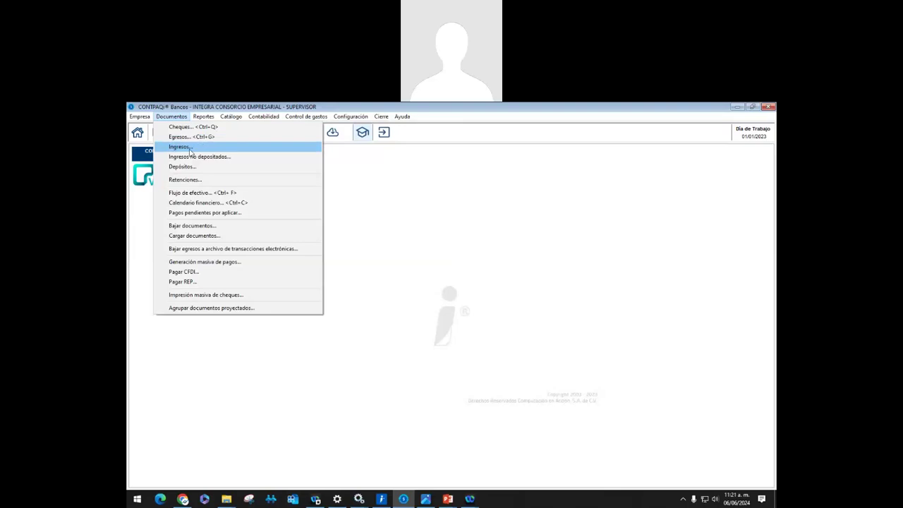
Start a new Ingresos document on the BBVA BANCOMER account, type 42, folio 1
left_click(190, 148)
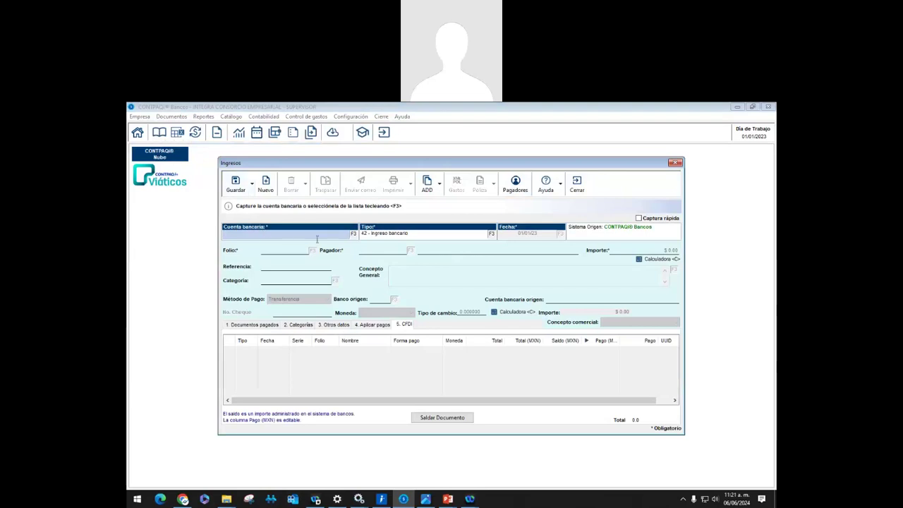
left_click(350, 238)
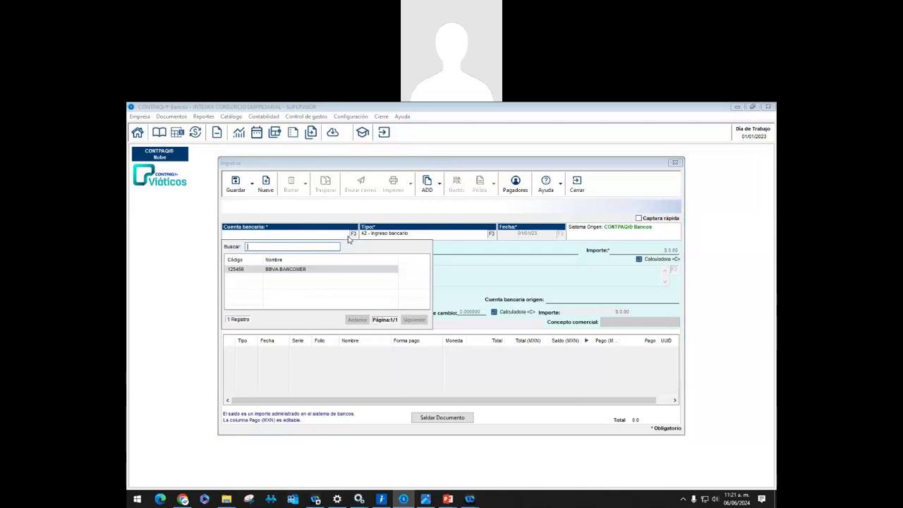
left_click(295, 275)
double_click(294, 274)
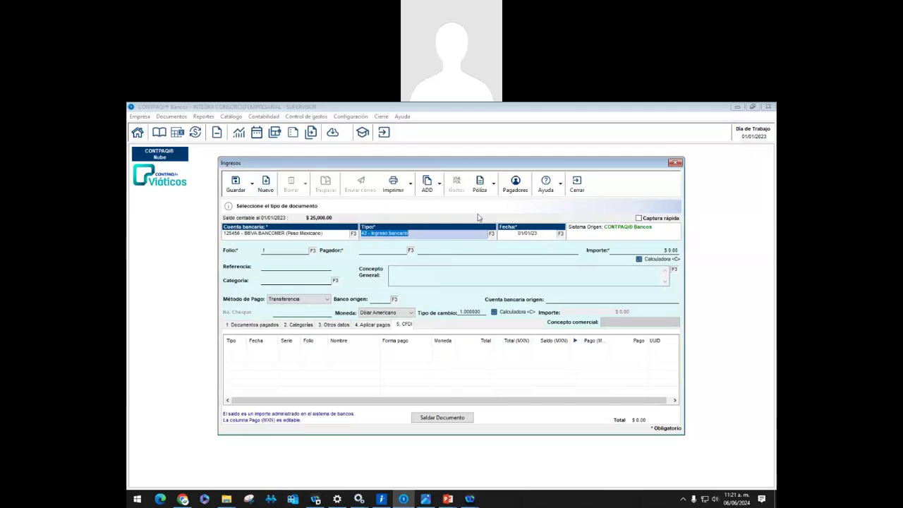
Keep type 42 Ingreso bancario and date the income 05/01/23
left_click(492, 234)
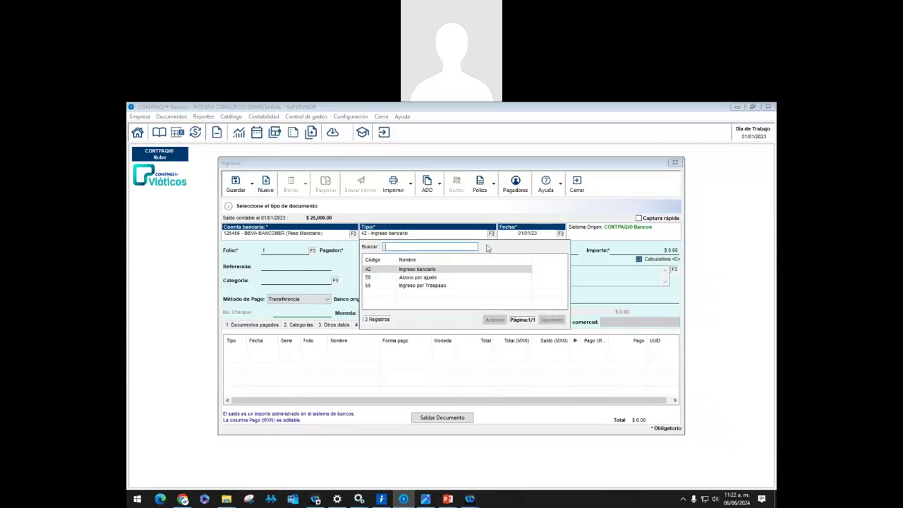
double_click(423, 270)
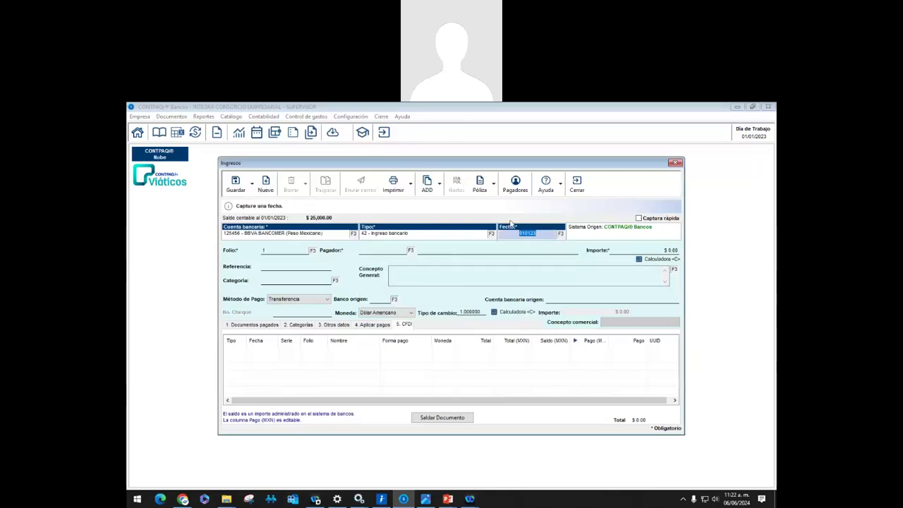
type("05")
key("Return")
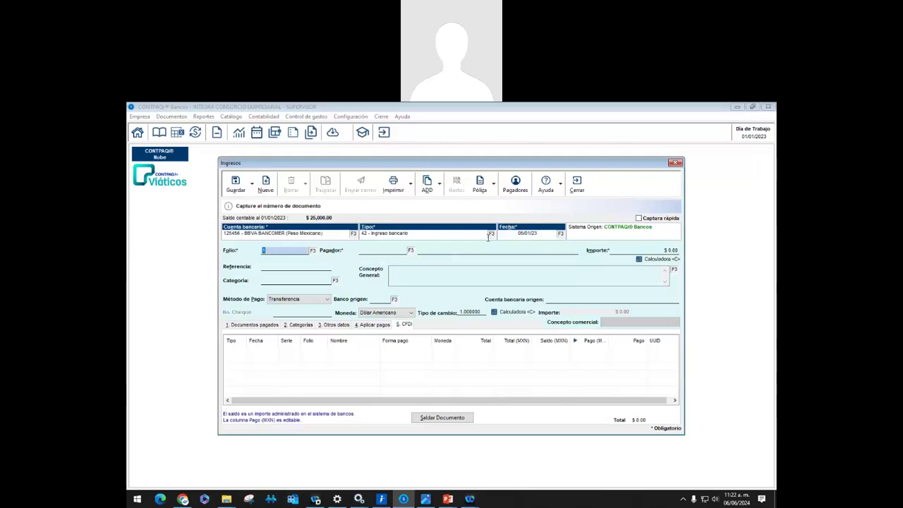
Check the available payers without choosing one, then go to the catalogues to add a payer
left_click(412, 252)
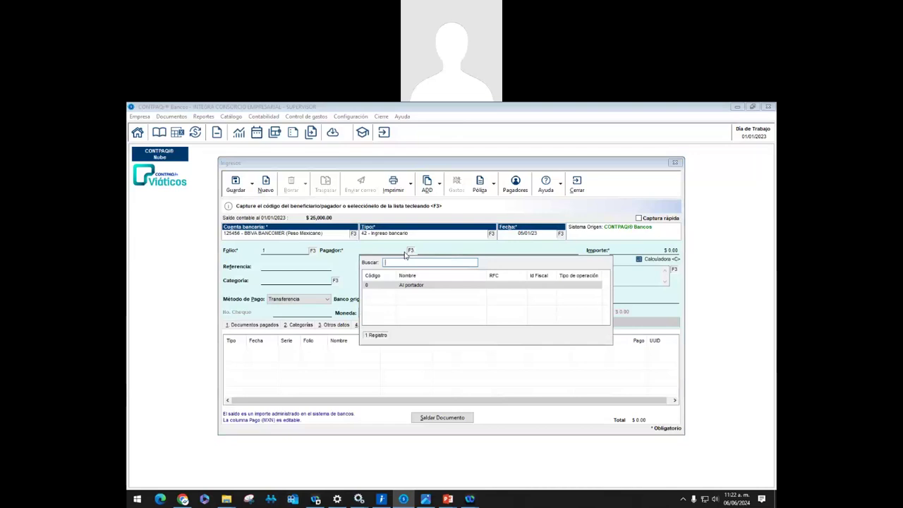
key("Escape")
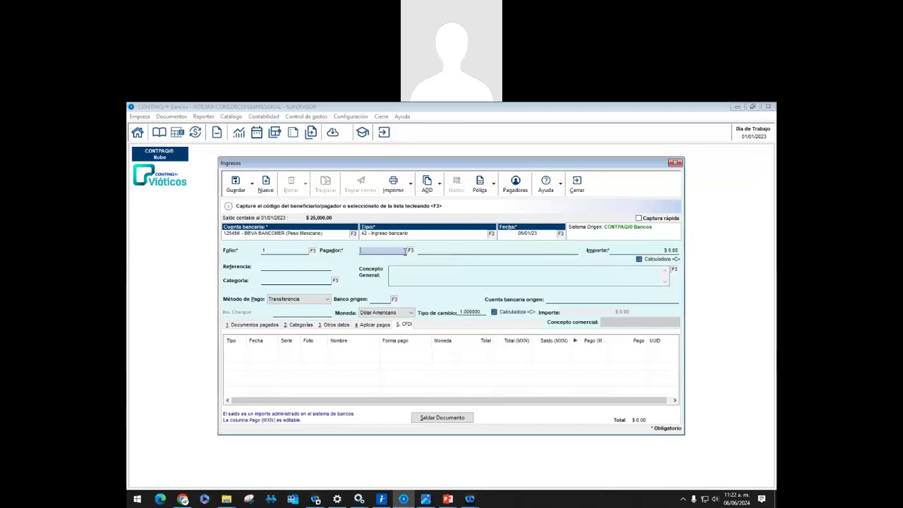
left_click(233, 117)
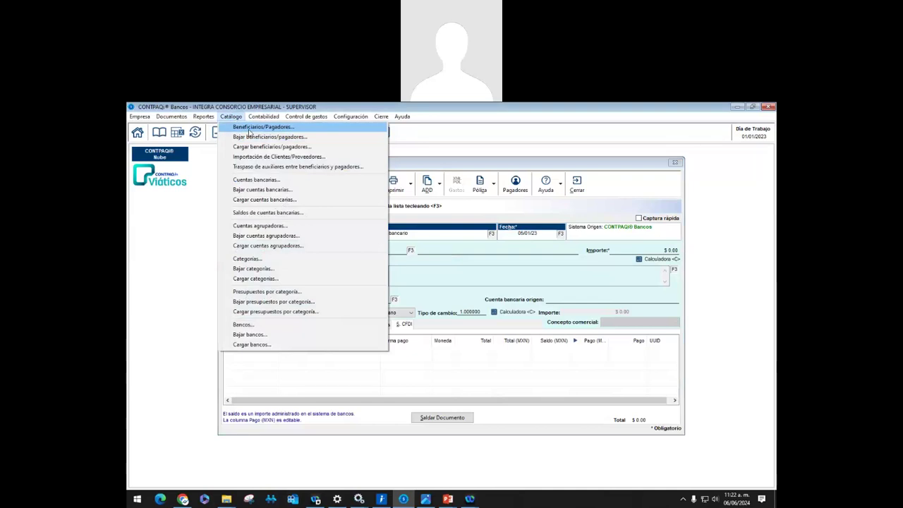
Create payer record 1 with the customer's full name, unticking the beneficiary/supplier type, and save it
left_click(248, 127)
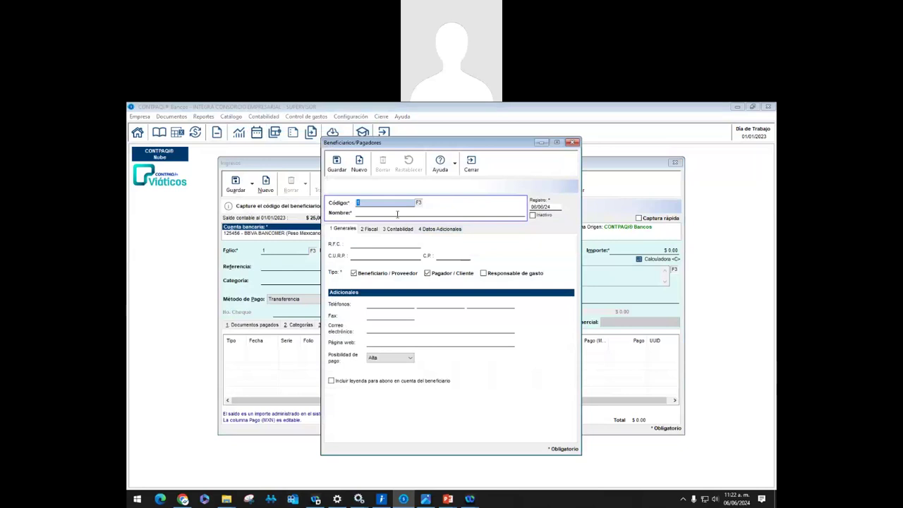
left_click(393, 213)
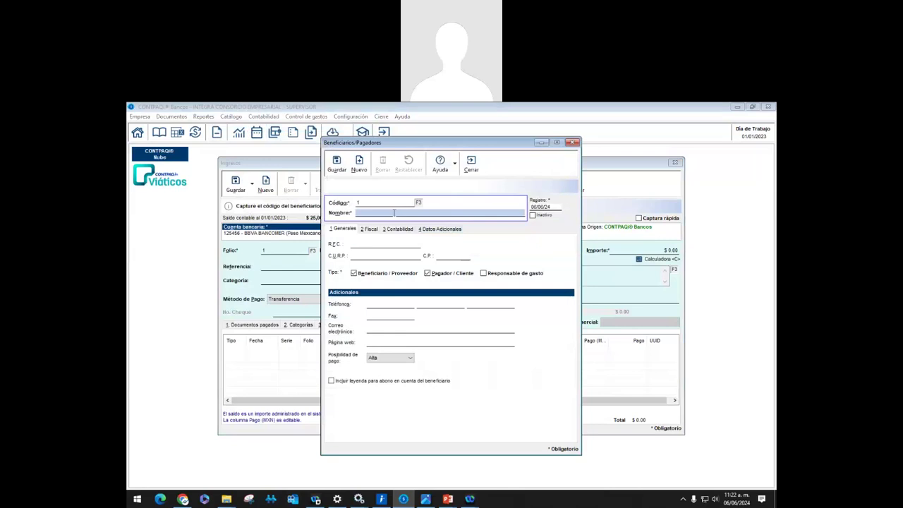
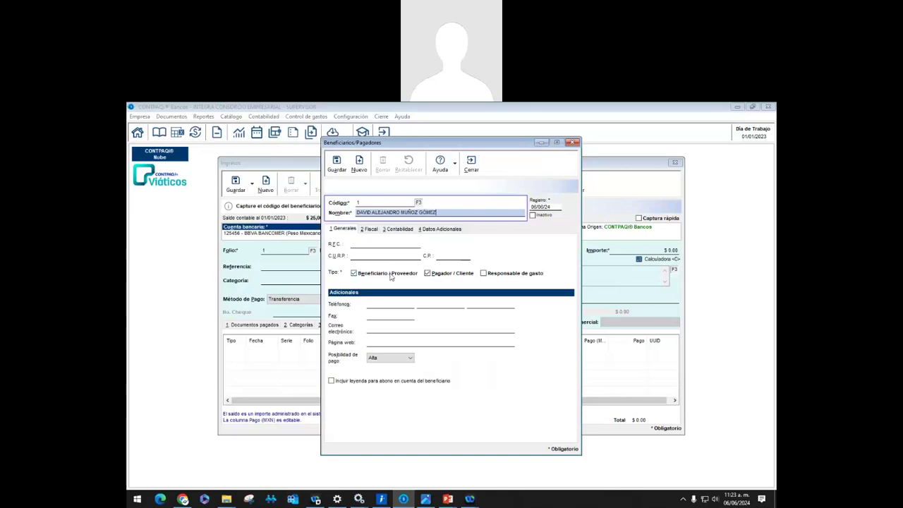
key("Tab")
key("space")
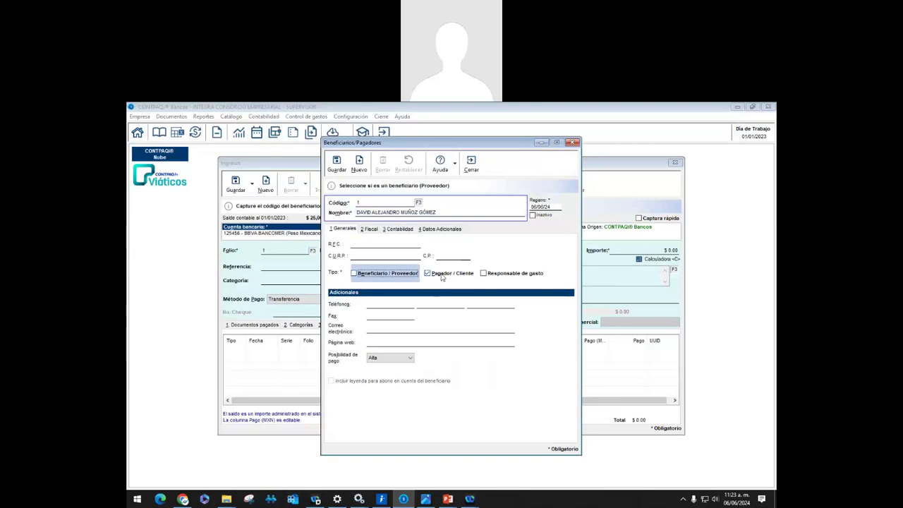
left_click(336, 162)
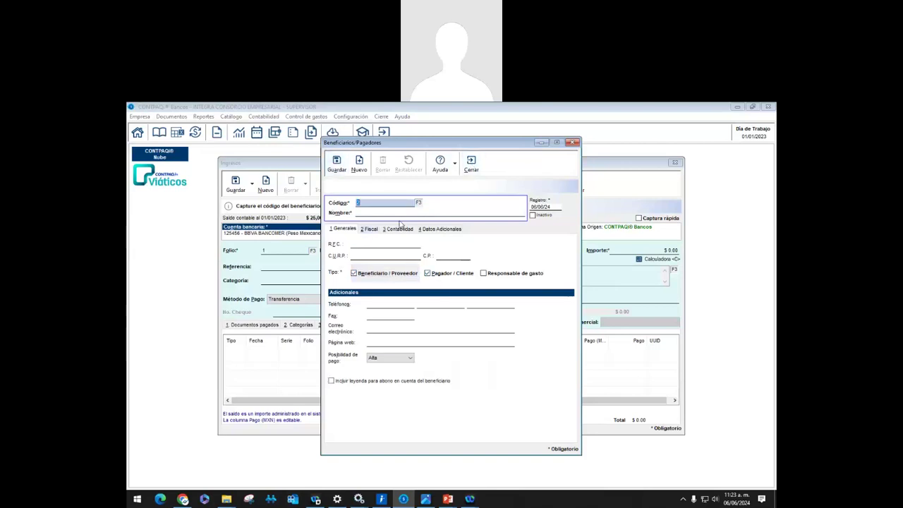
Reload payer record 1 from the saved list and close the Beneficiarios/Pagadores catalogue
left_click(418, 202)
double_click(424, 247)
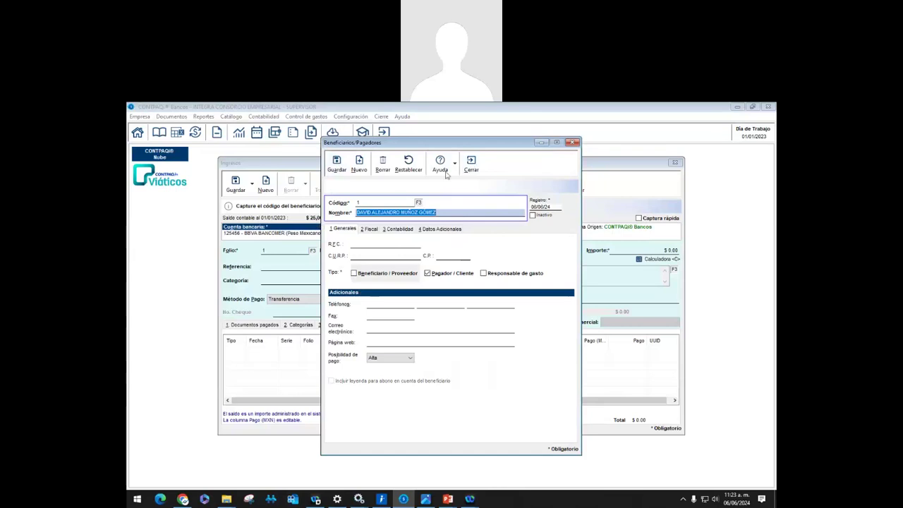
left_click(471, 164)
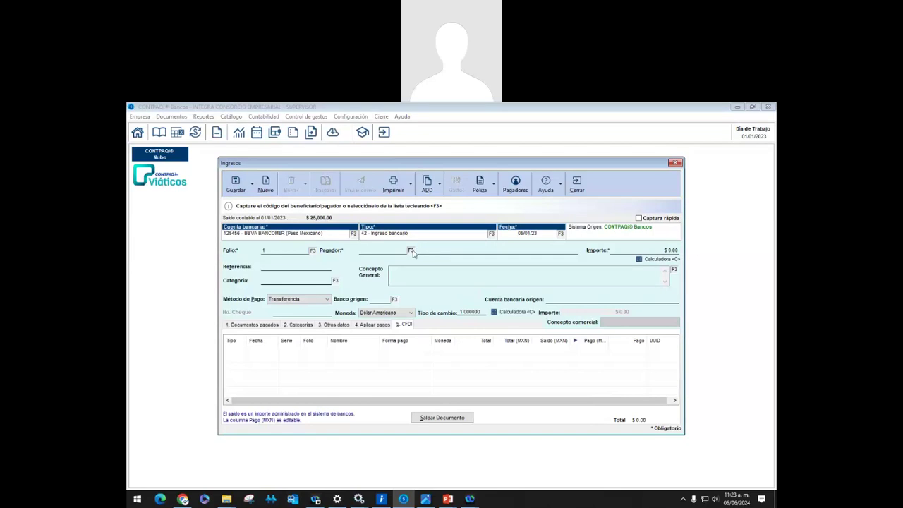
Set the income's payer to 1, amount to 2500 and reference to FACT-1589
left_click(412, 251)
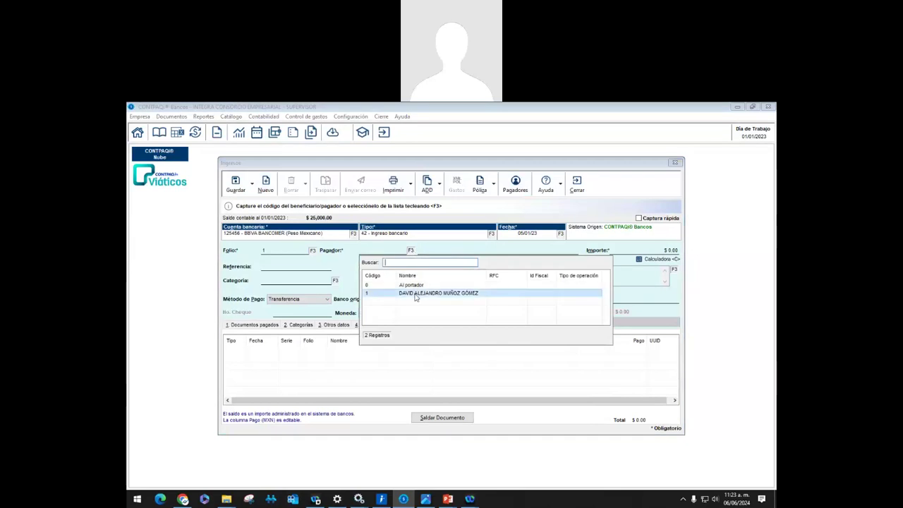
double_click(416, 297)
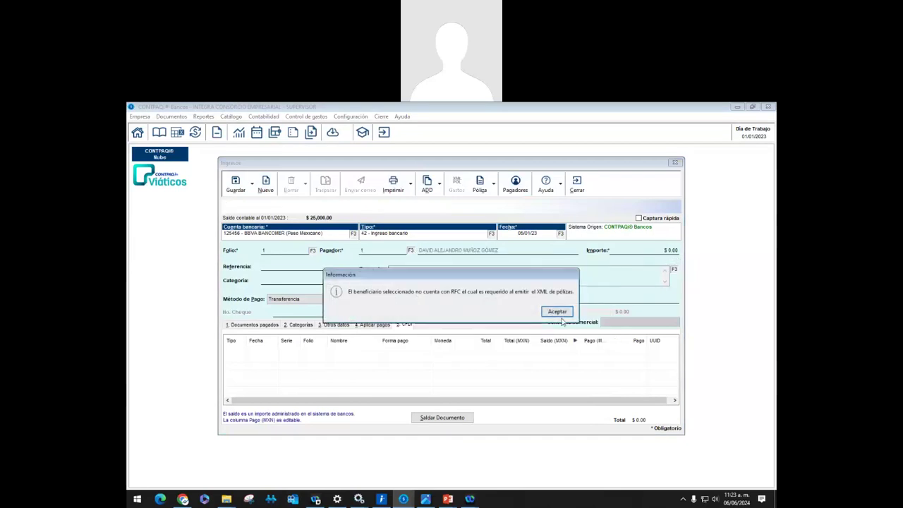
left_click(557, 313)
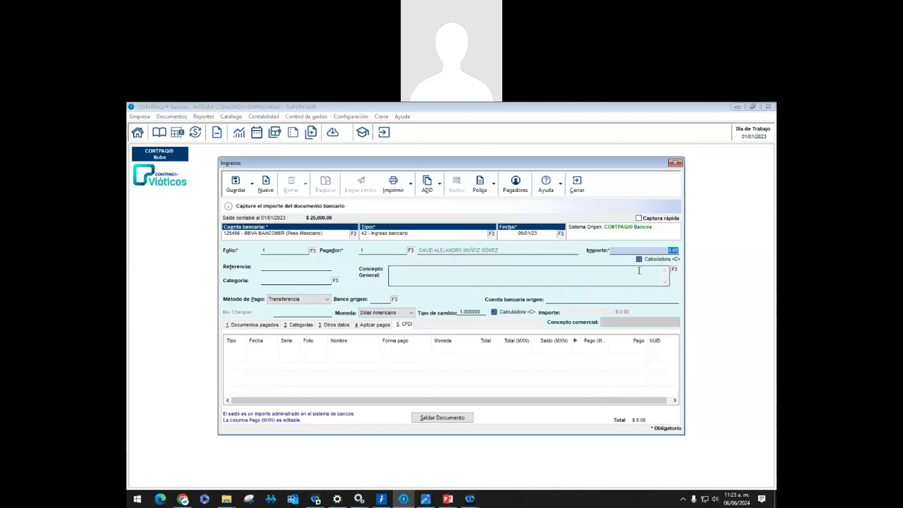
type("2500")
key("Tab")
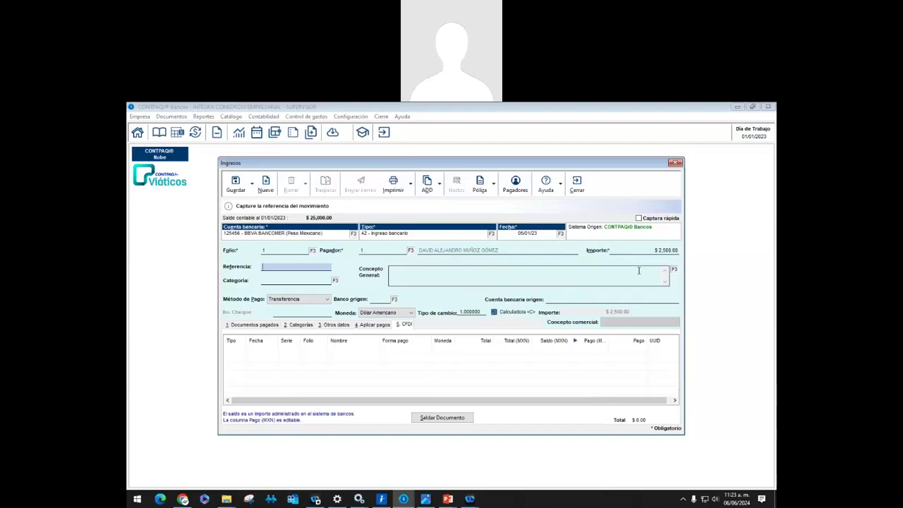
type("1")
type("C")
type("CT-")
type("1589")
key("Tab")
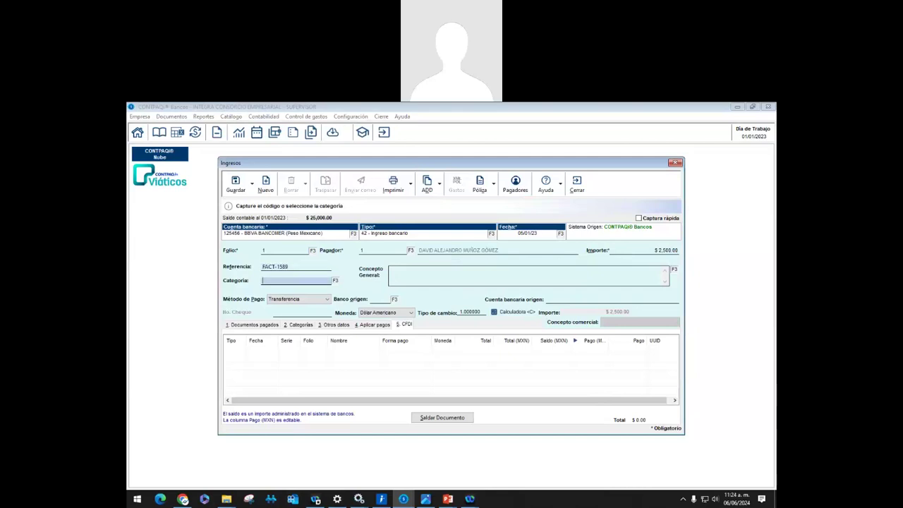
Leave the category empty and enter the concept 'Ingresos por ventas de contado del día 05 de enero de 2023'
left_click(335, 281)
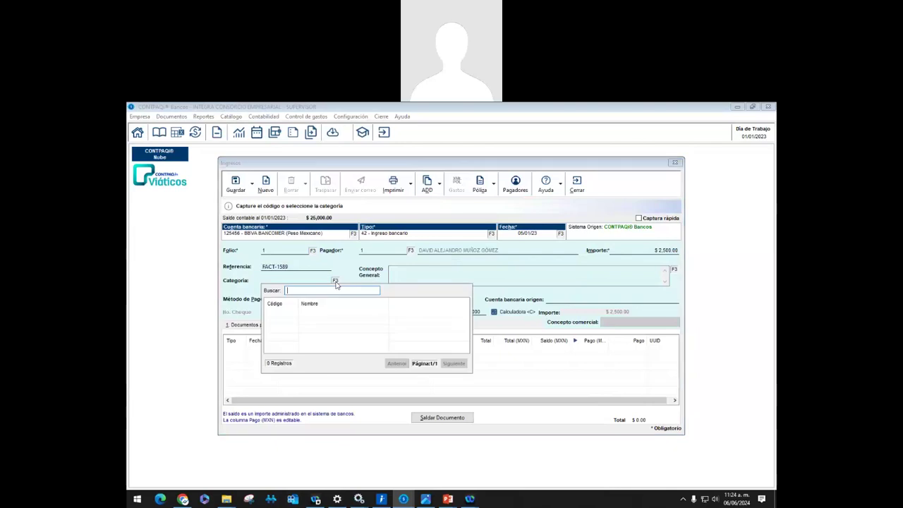
key("Escape")
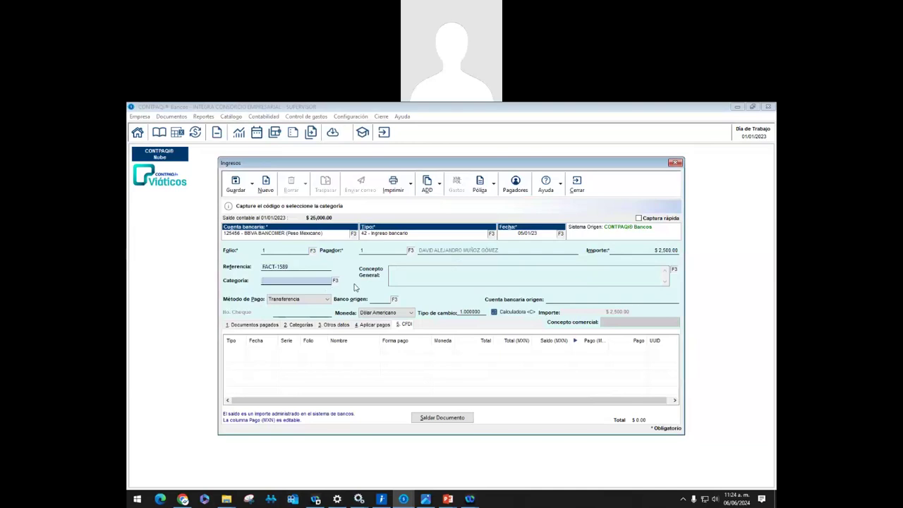
left_click(415, 270)
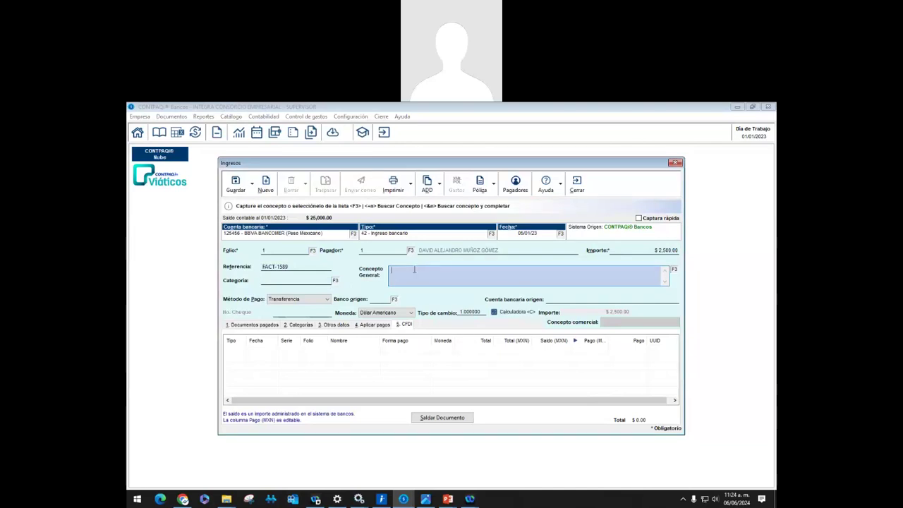
type("Ingresos por ventas de contado d")
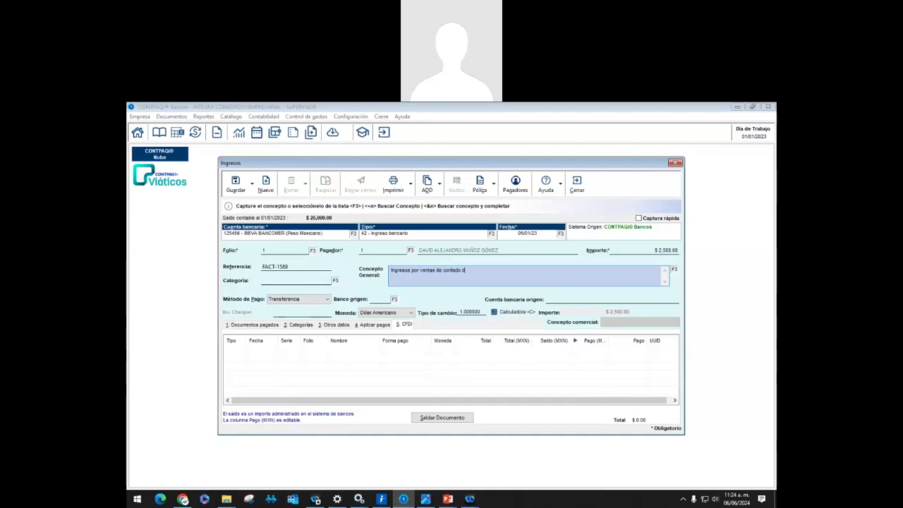
type("el día 05 de enero de 2023")
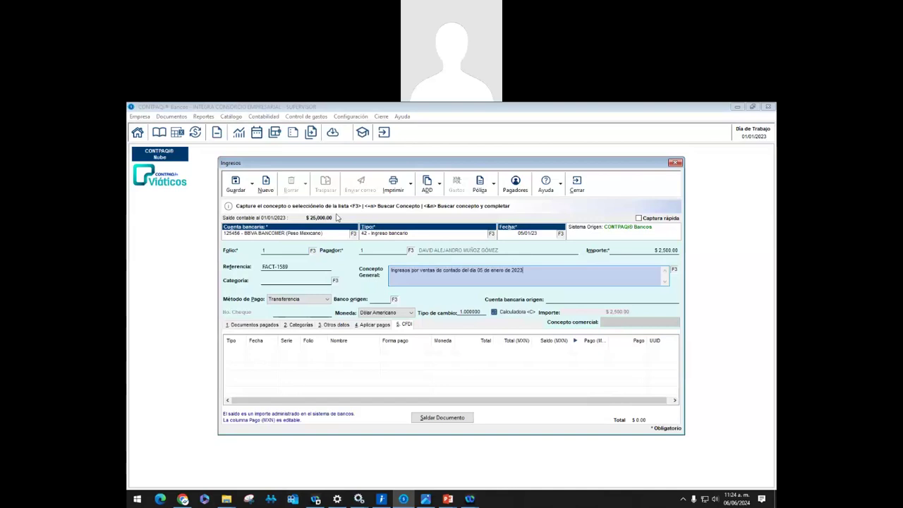
Add concept 1 'Ingreso por venta de contado del dia' in Configuración > Conceptos and close the catalog
left_click(337, 117)
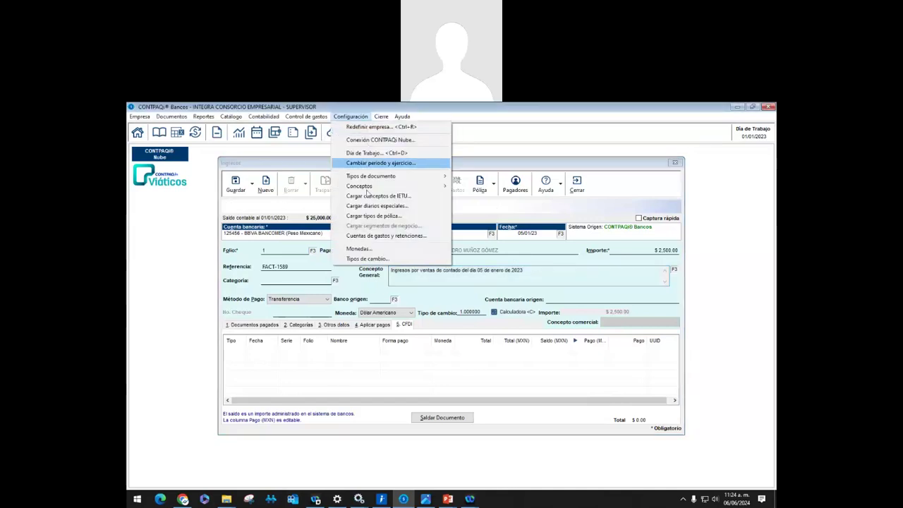
mouse_move(372, 177)
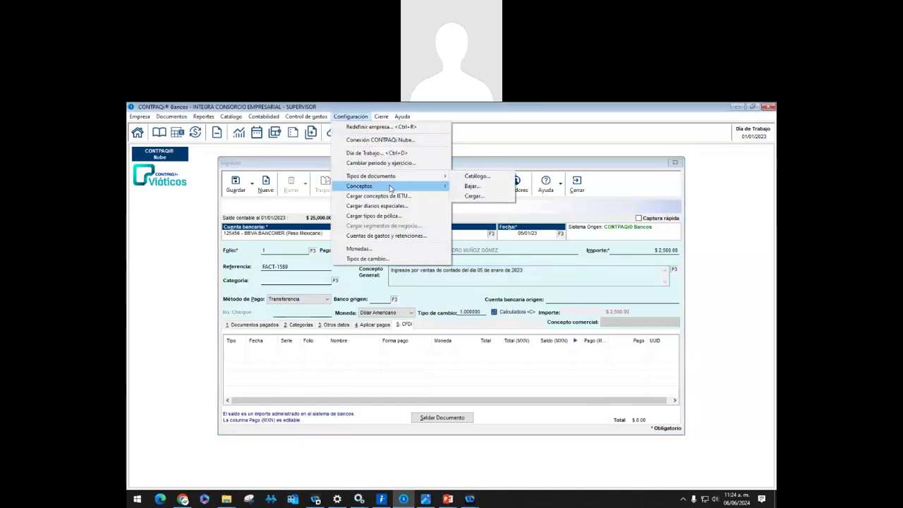
left_click(469, 187)
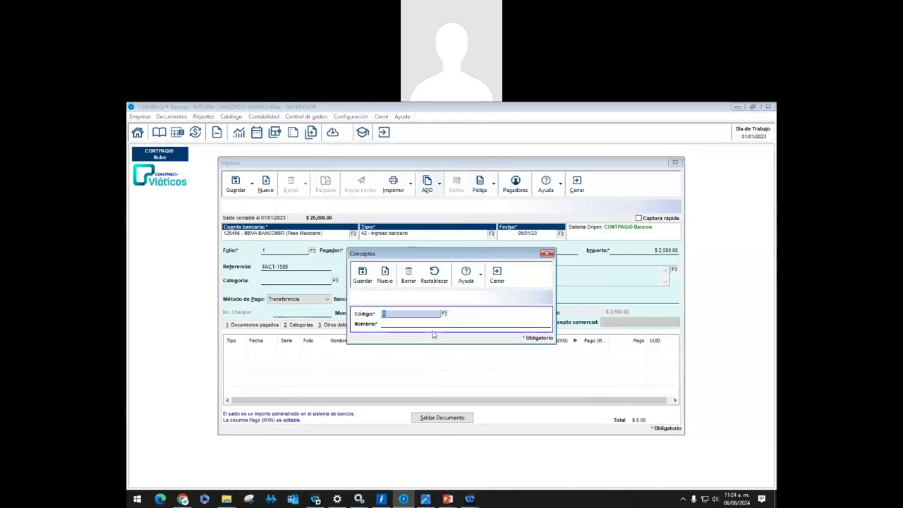
key("Tab")
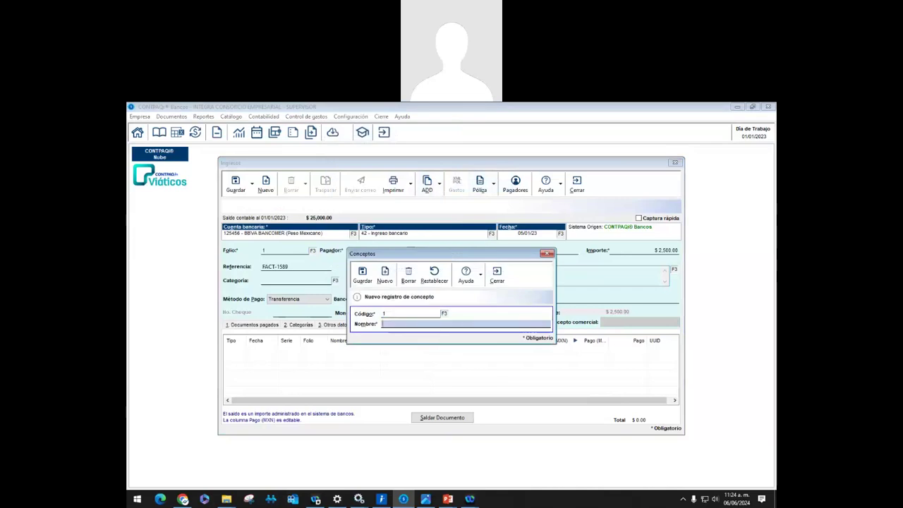
type("Venat")
key("BackSpace")
key("BackSpace")
key("BackSpace")
key("BackSpace")
key("BackSpace")
key("BackSpace")
key("BackSpace")
key("BackSpace")
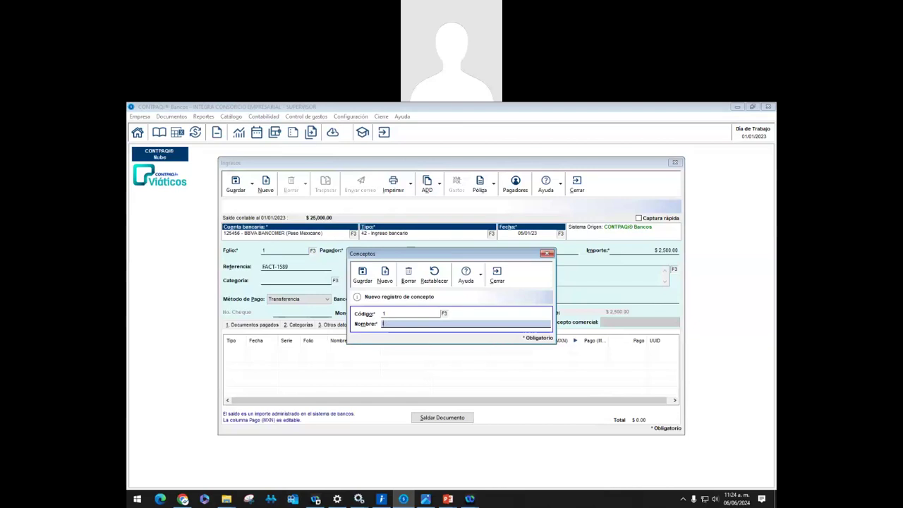
type("Ingreso por venta de contado del dia")
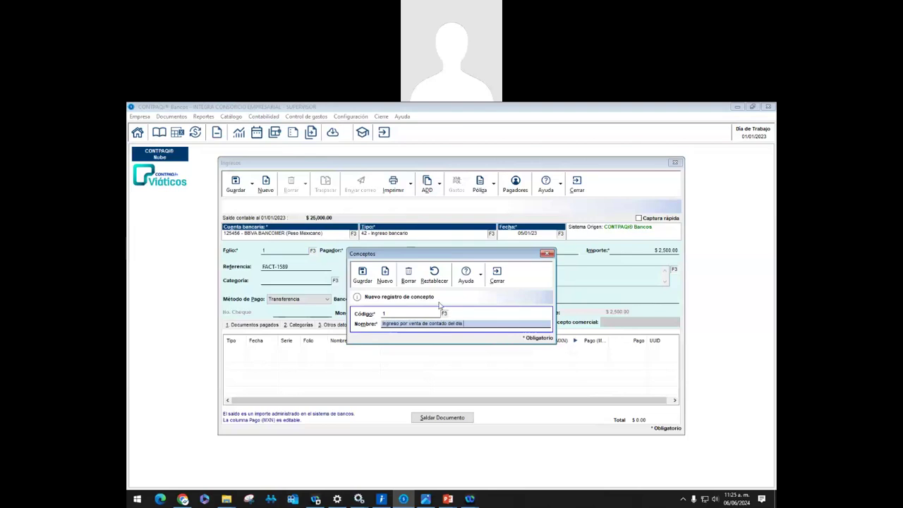
left_click(365, 275)
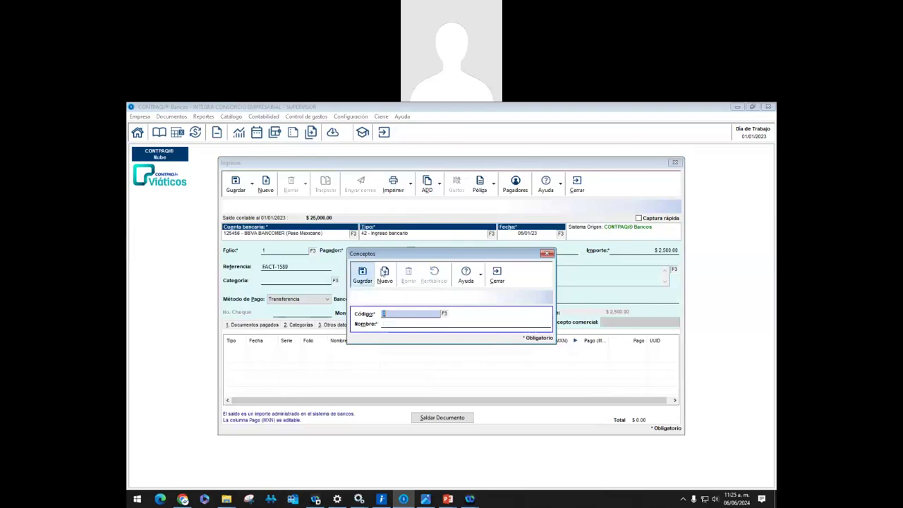
left_click(497, 276)
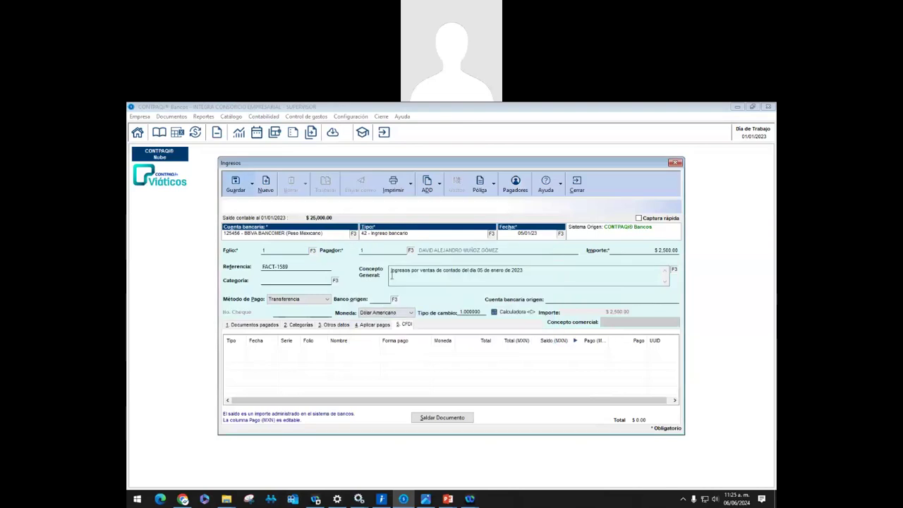
Keep the typed general concept, set the payment method to Efectivo, and save the income
left_click(675, 271)
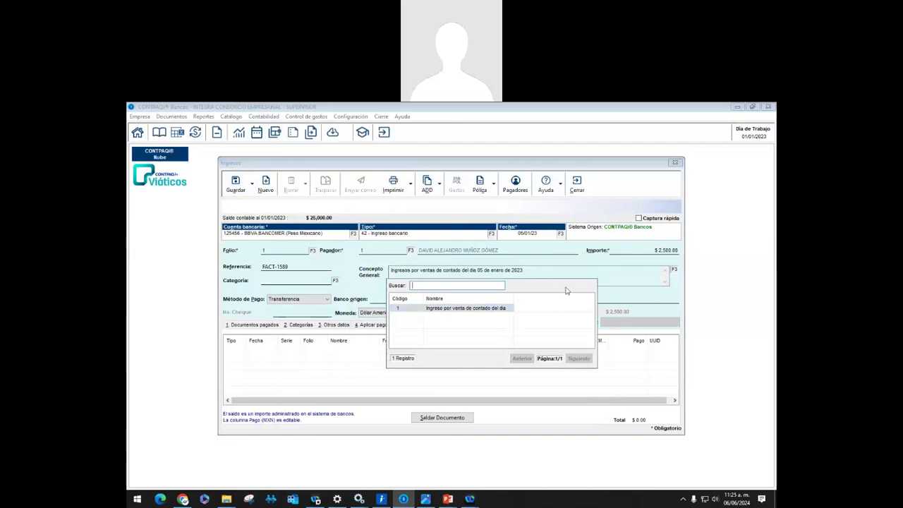
key("Escape")
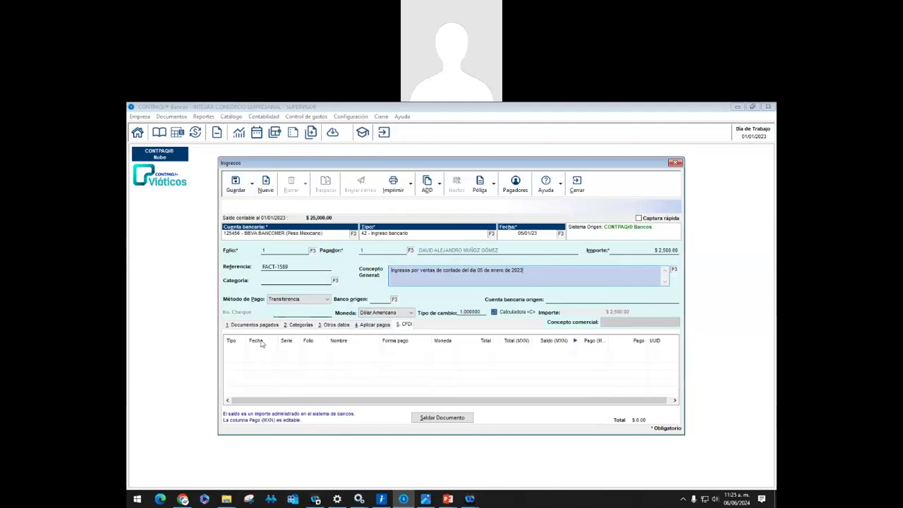
left_click(297, 298)
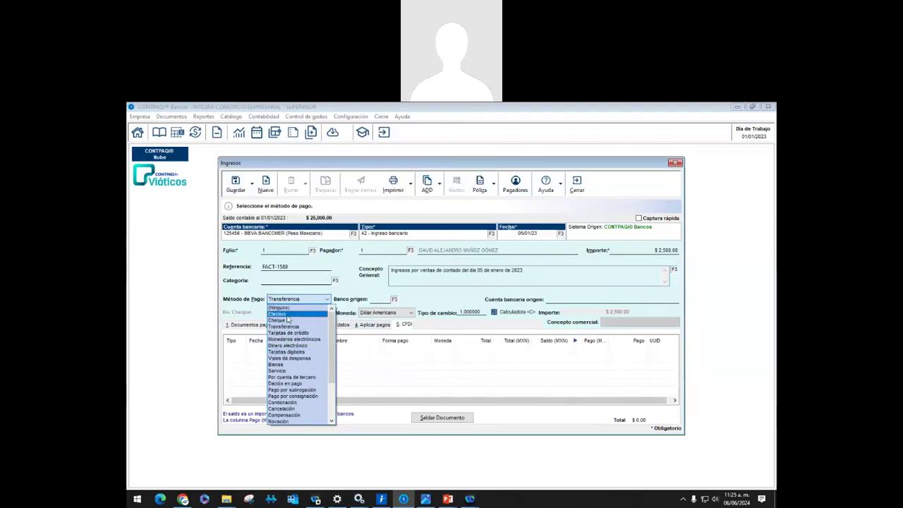
left_click(287, 315)
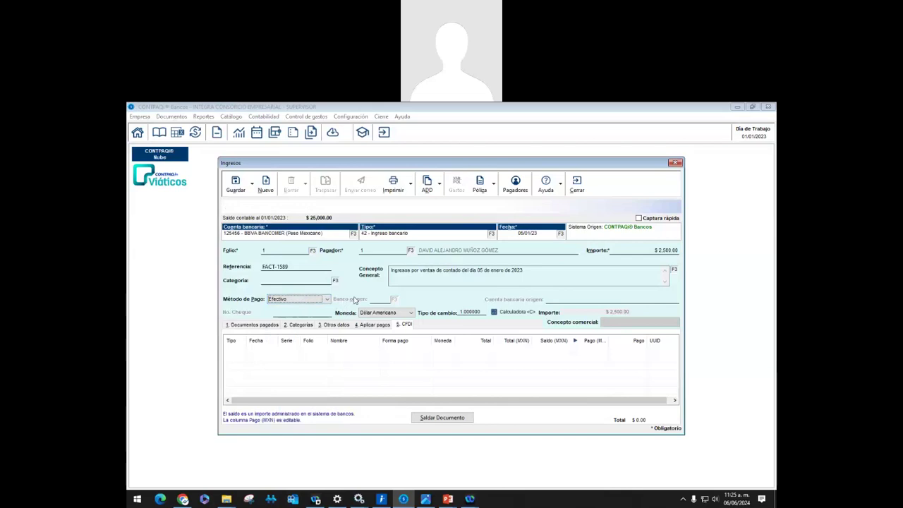
left_click(235, 184)
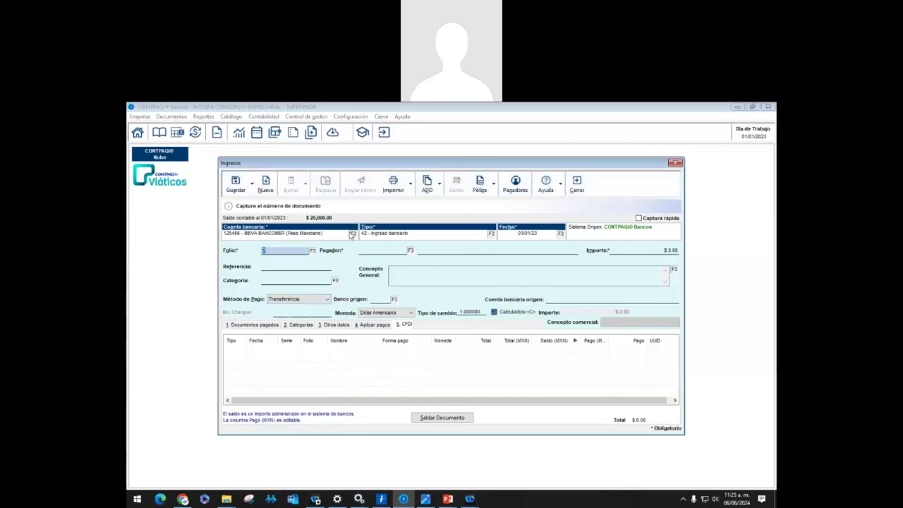
Close Ingresos and start a new Egreso on the BBVA BANCOMER account
left_click(577, 185)
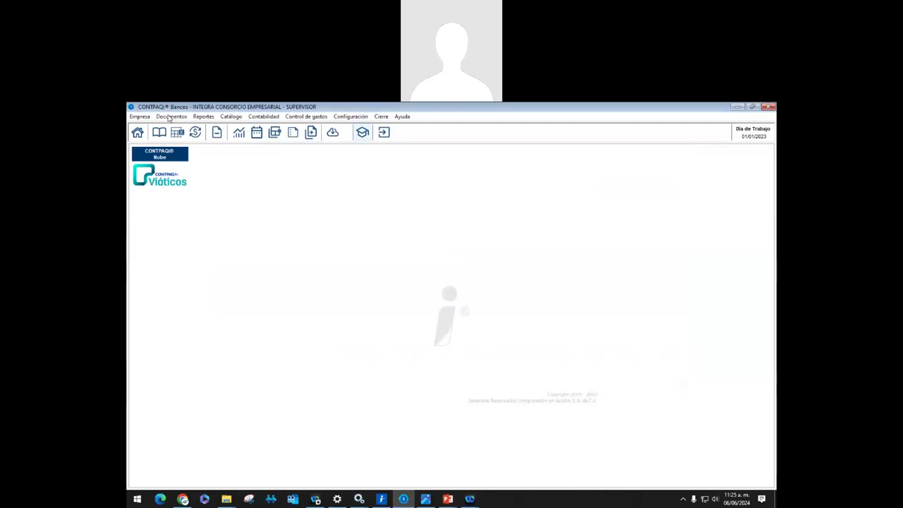
left_click(170, 118)
left_click(182, 146)
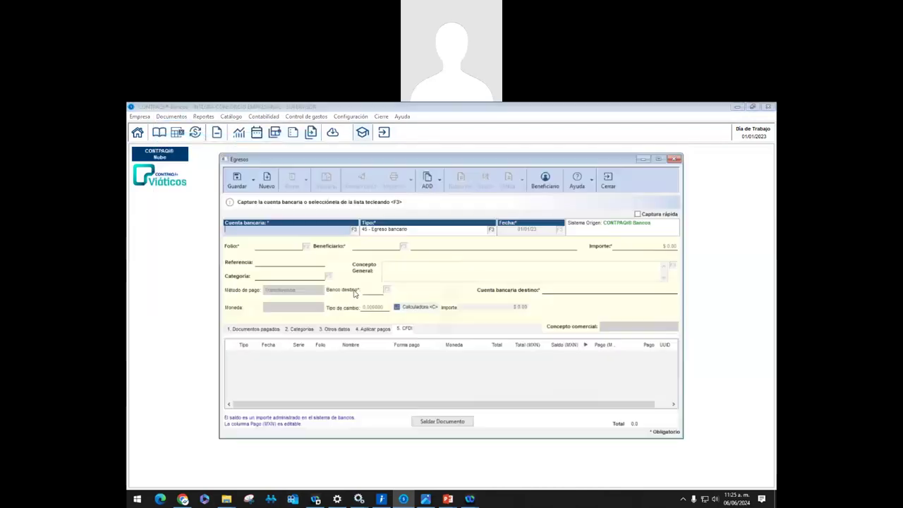
left_click(353, 230)
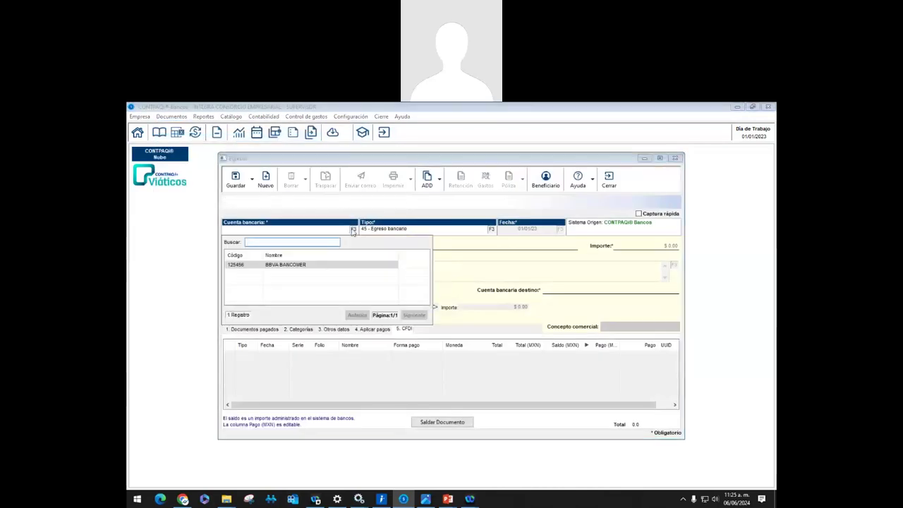
double_click(308, 265)
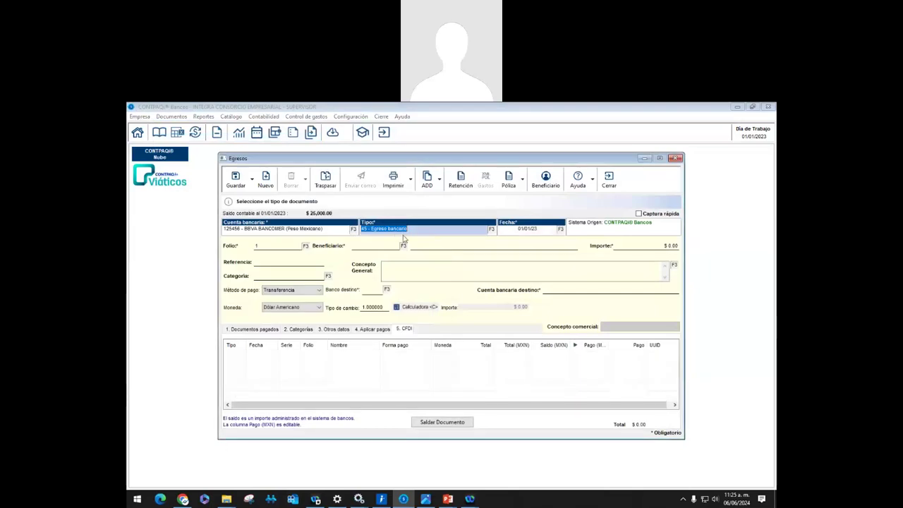
Make the egreso type 48 Pago al proveedor, dated 06/01/23, folio 1
left_click(491, 230)
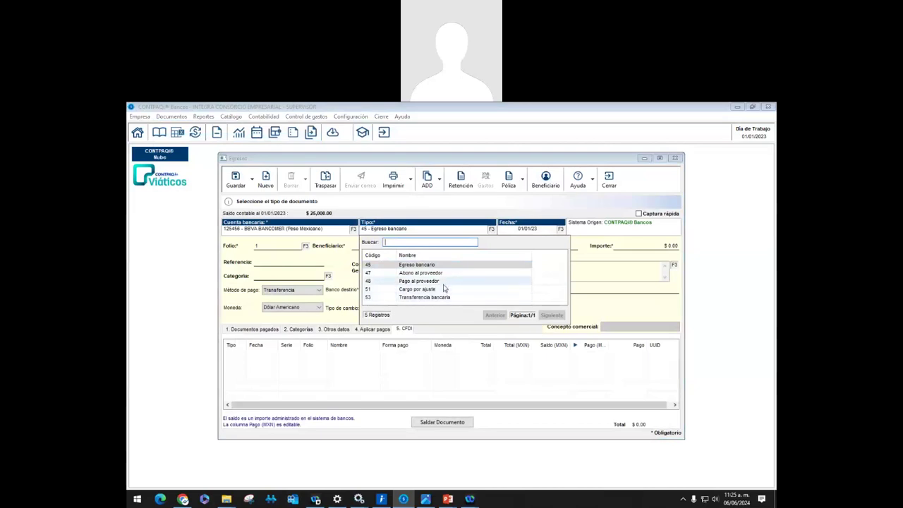
left_click(445, 282)
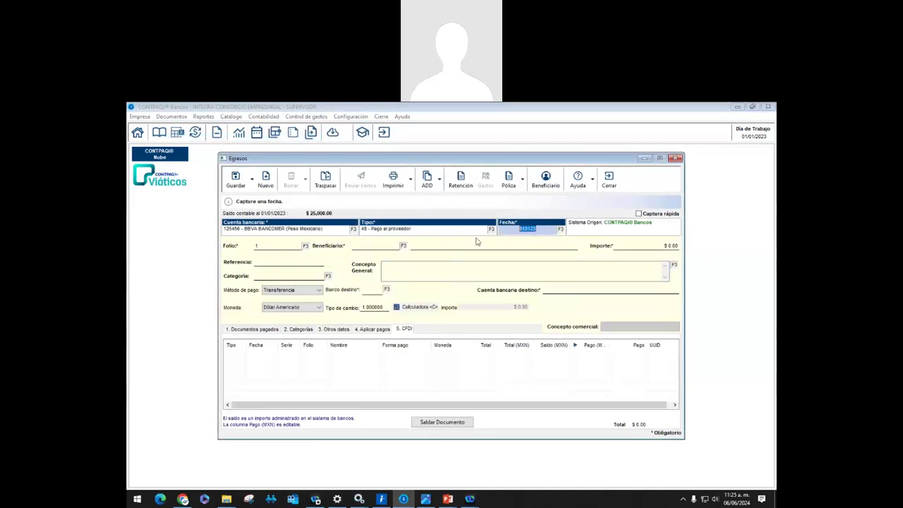
key("Home")
key("Return")
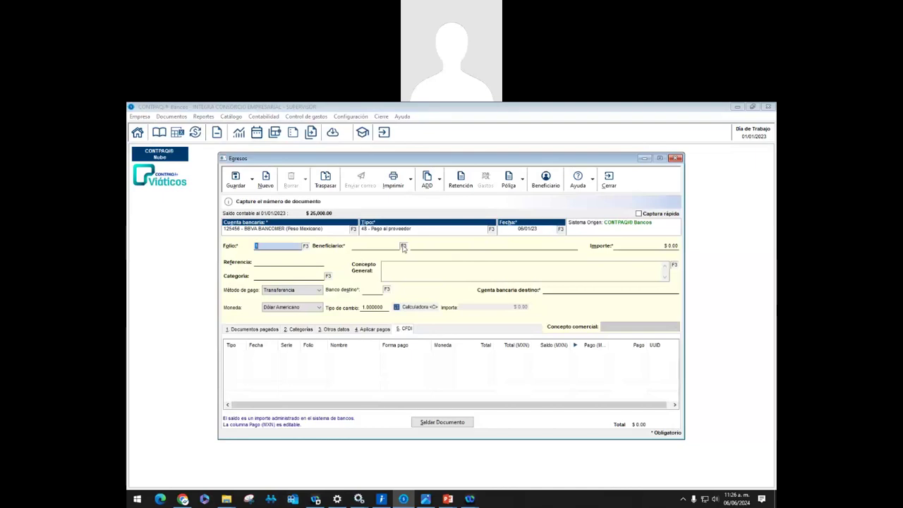
key("Return")
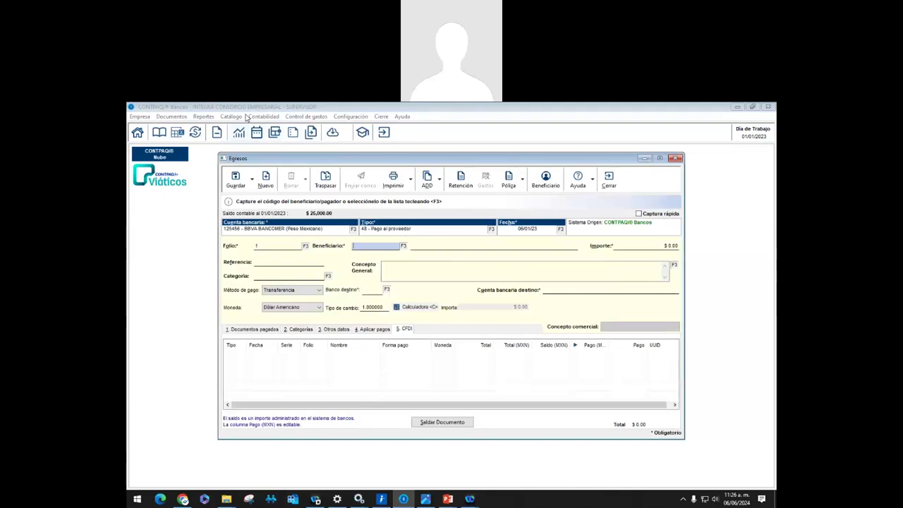
Add beneficiary 2 'PROFESIONALES EN PROCESO SA DE CV' as supplier only, save, and close the catalog
left_click(230, 116)
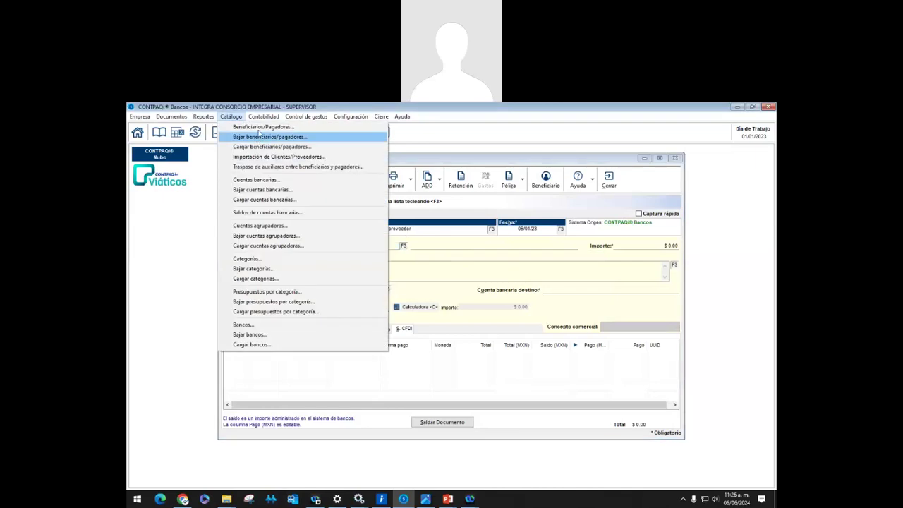
left_click(257, 131)
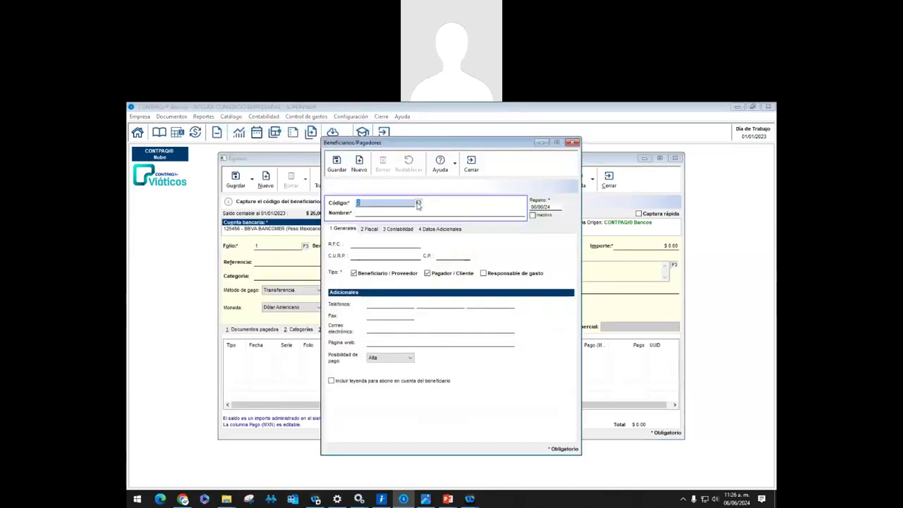
key("Return")
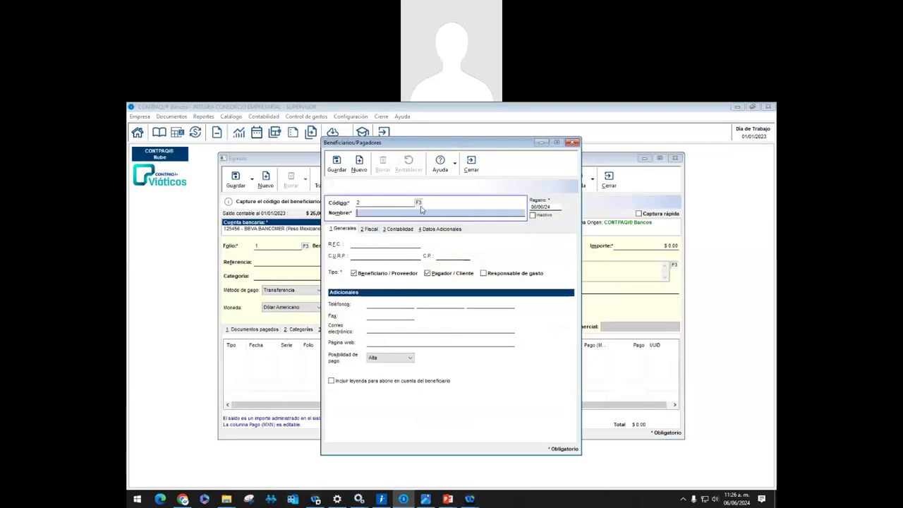
type("PROFESIONALE")
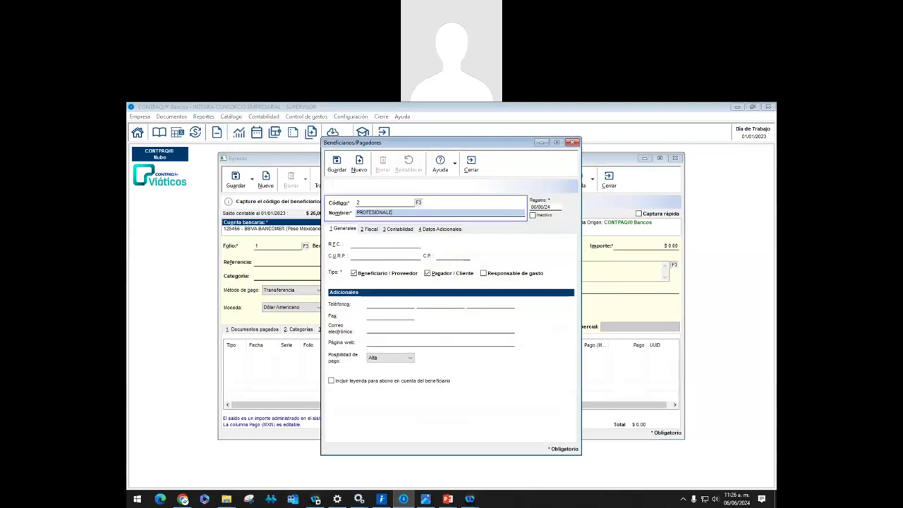
type("S EN PROCESO SA DE CV")
key("Tab")
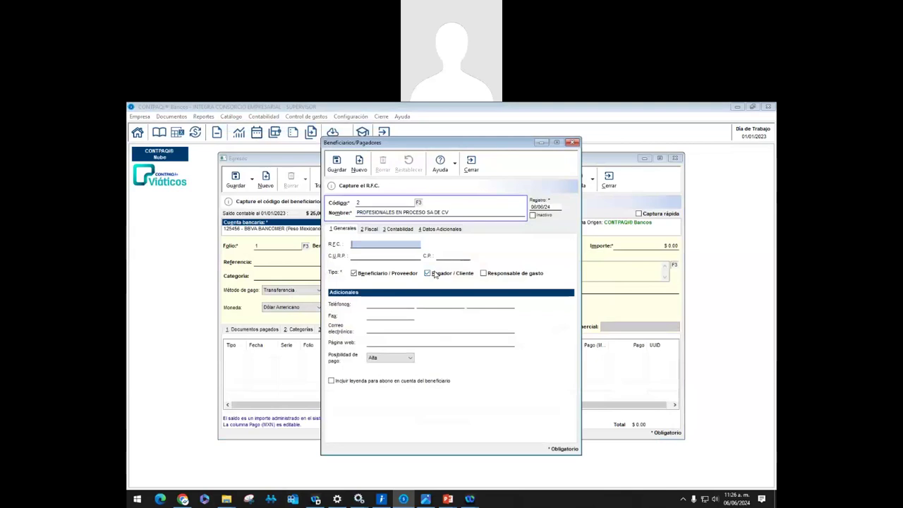
left_click(434, 274)
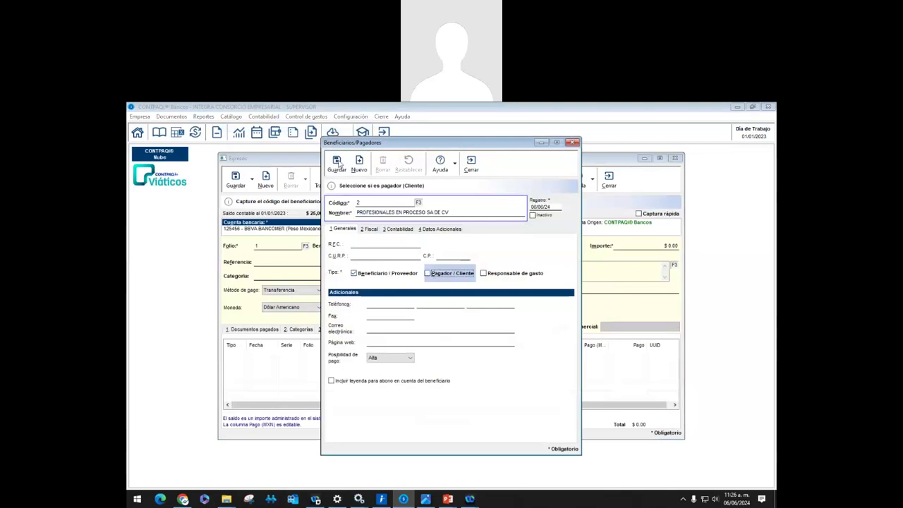
left_click(343, 164)
left_click(471, 164)
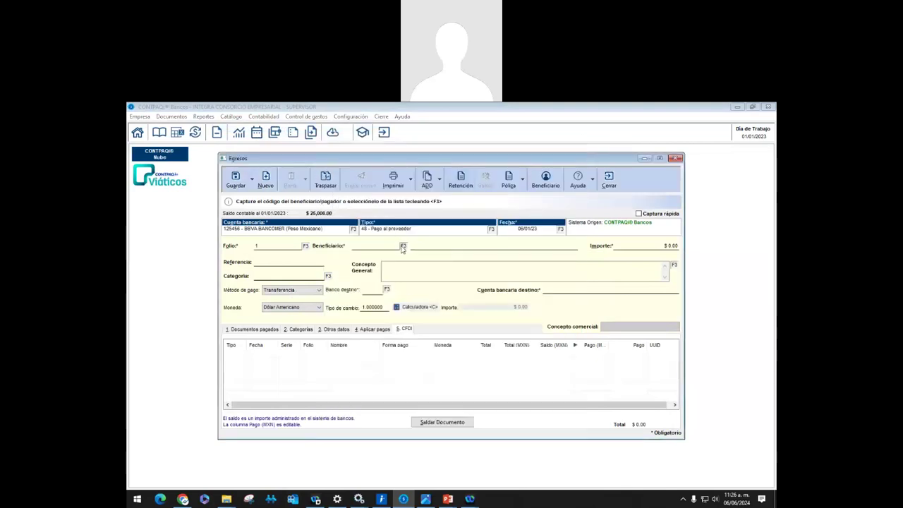
Assign beneficiary 2 to the egreso and set its amount to 6,545.00
left_click(403, 246)
double_click(409, 288)
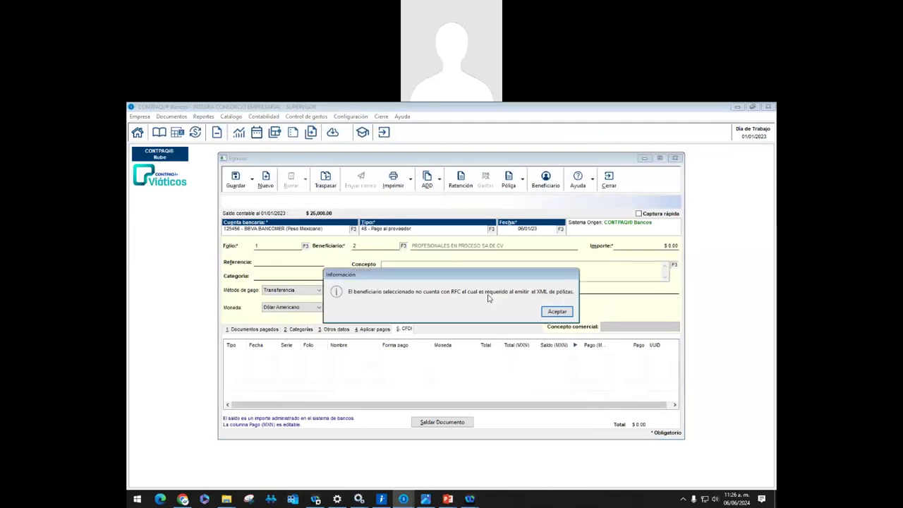
left_click(556, 311)
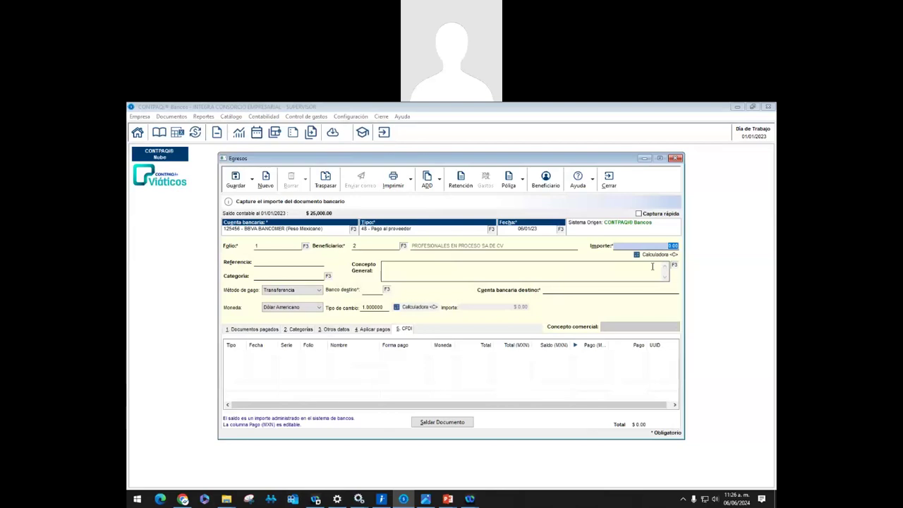
type("65045")
key("Tab")
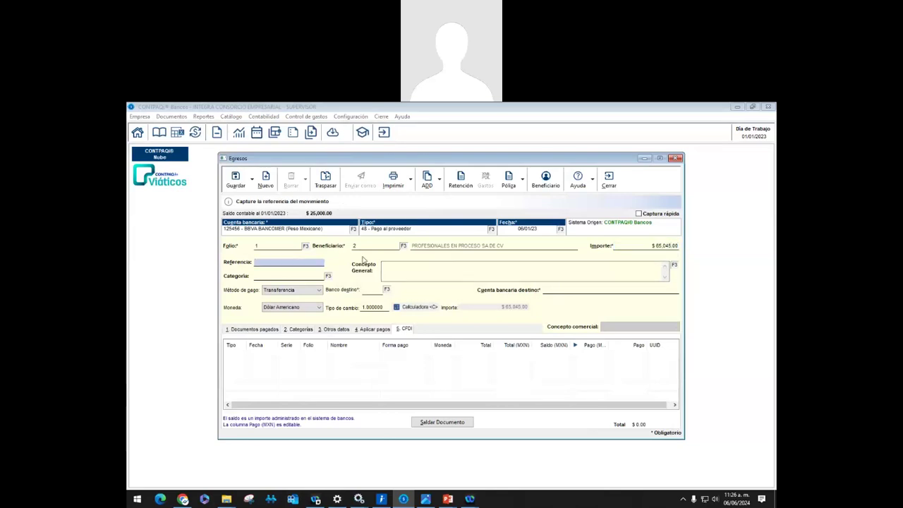
left_click(667, 245)
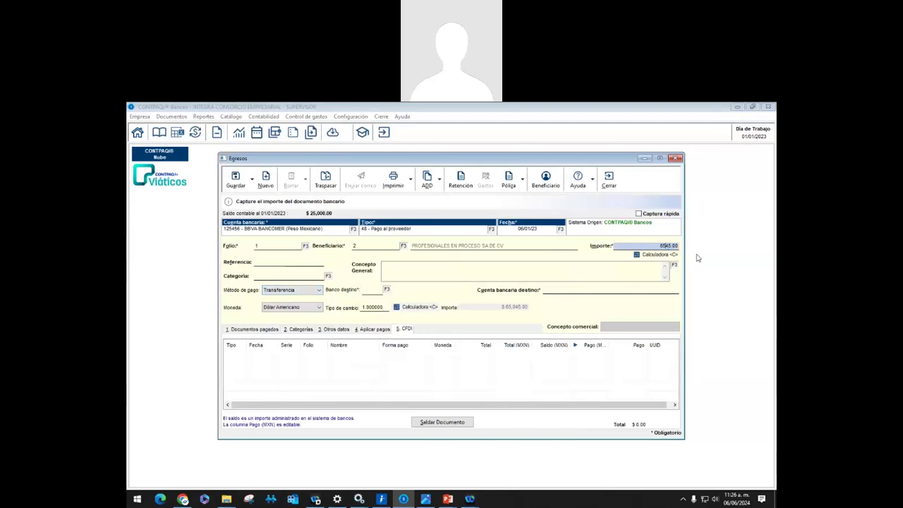
left_click(315, 262)
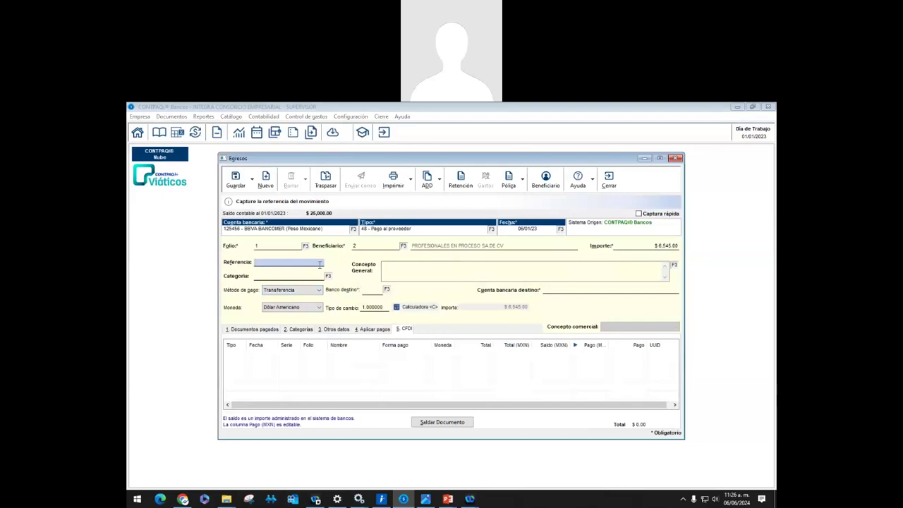
Enter reference HTS-4525 and general concept 'Pago a proveedores', skipping the category
type("HTS-4525")
key("Tab")
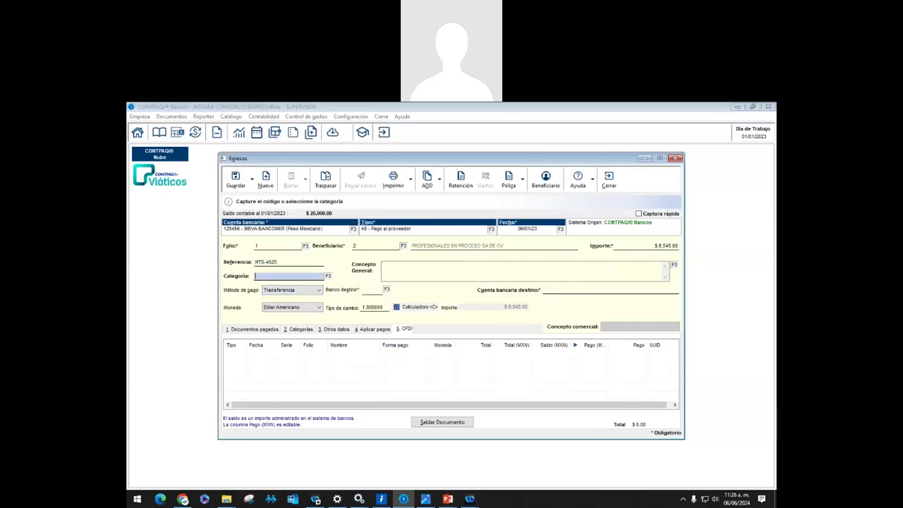
key("Tab")
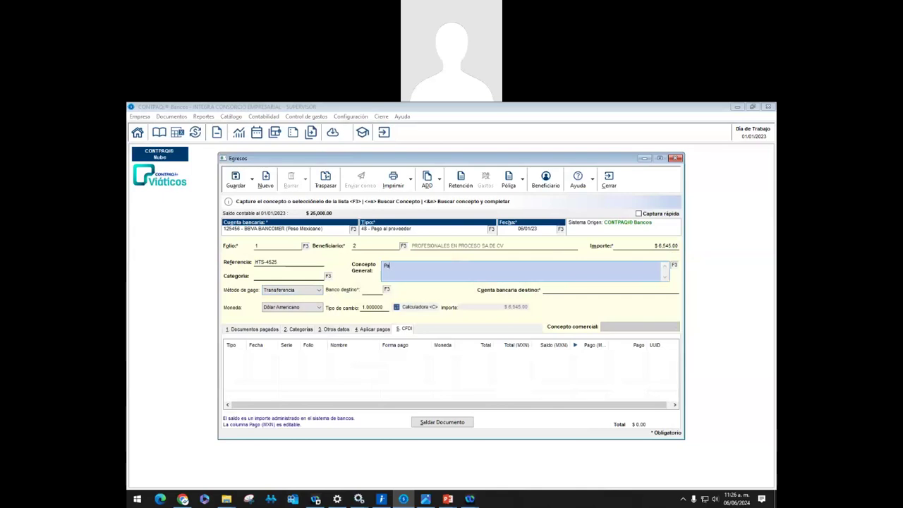
type("Pago a proveedores")
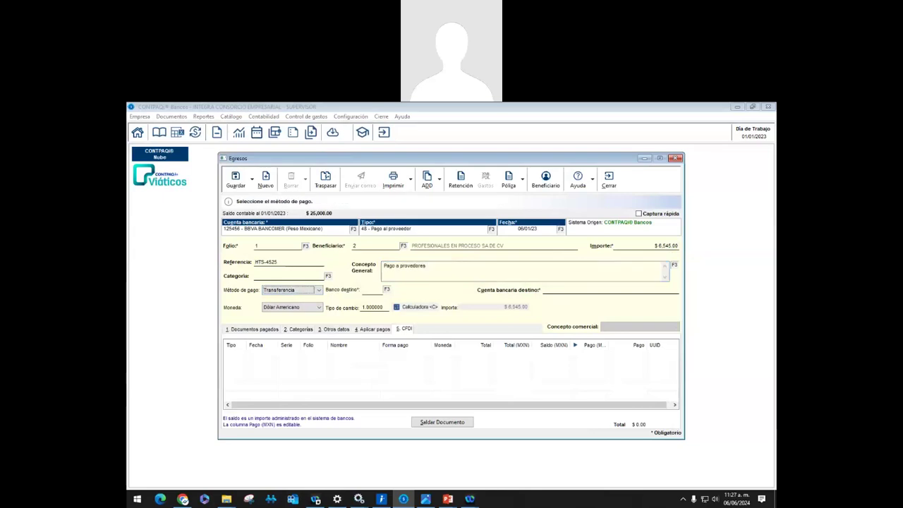
Set destination bank HSBC México, S.A. with the destination account number and save the egreso
key("Tab")
left_click(387, 289)
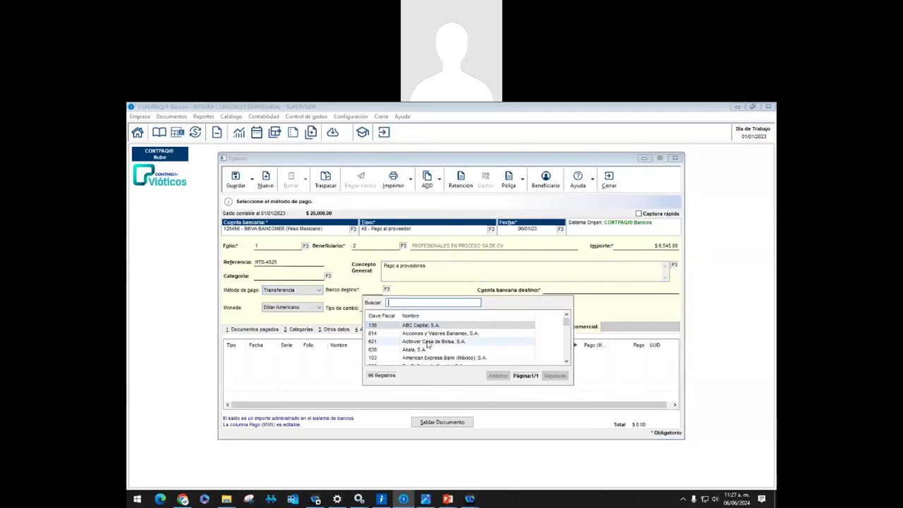
type("hs")
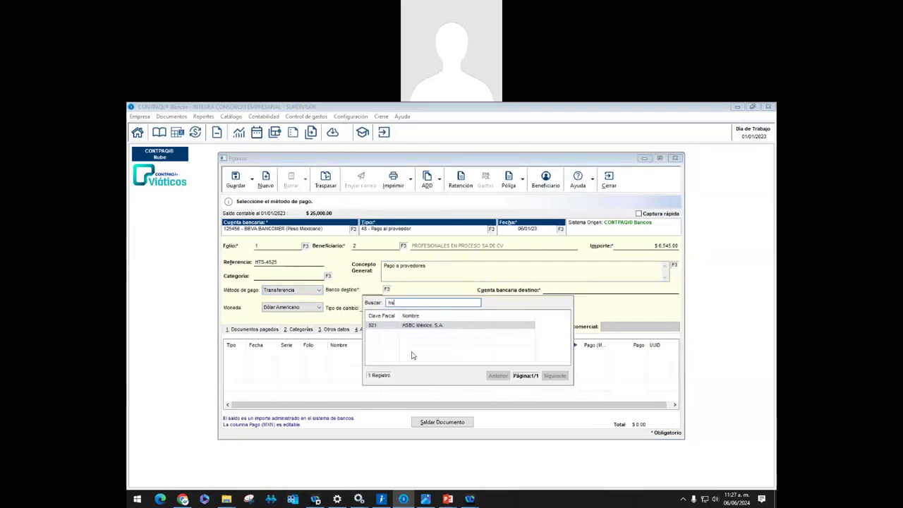
double_click(410, 326)
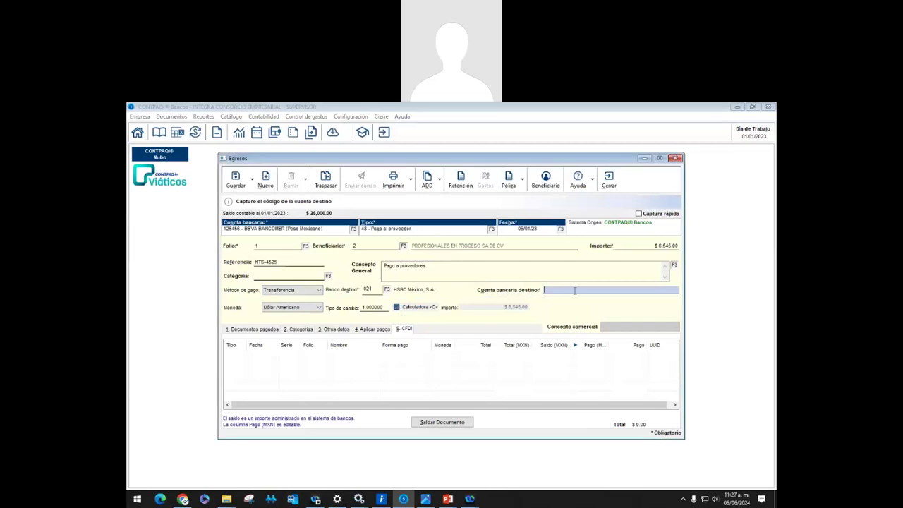
left_click(245, 180)
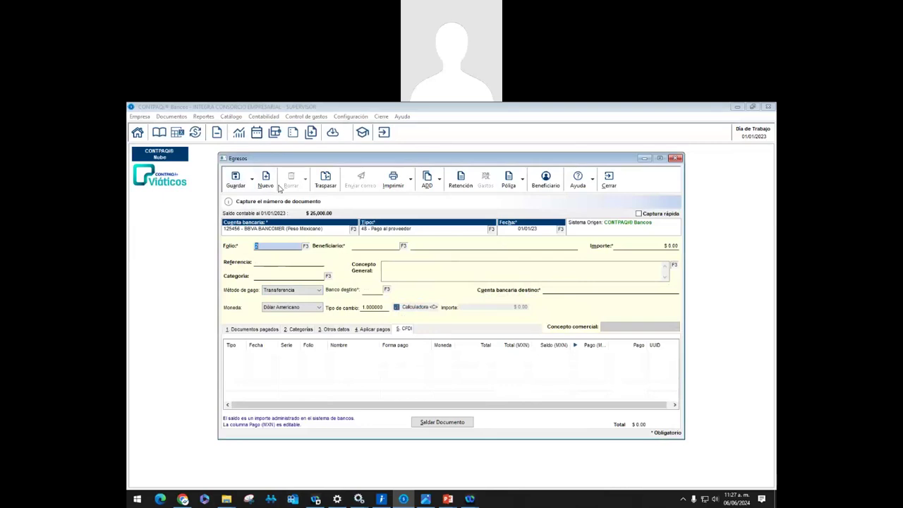
Close the Egresos window and reopen the Calendario Financiero listing
left_click(608, 178)
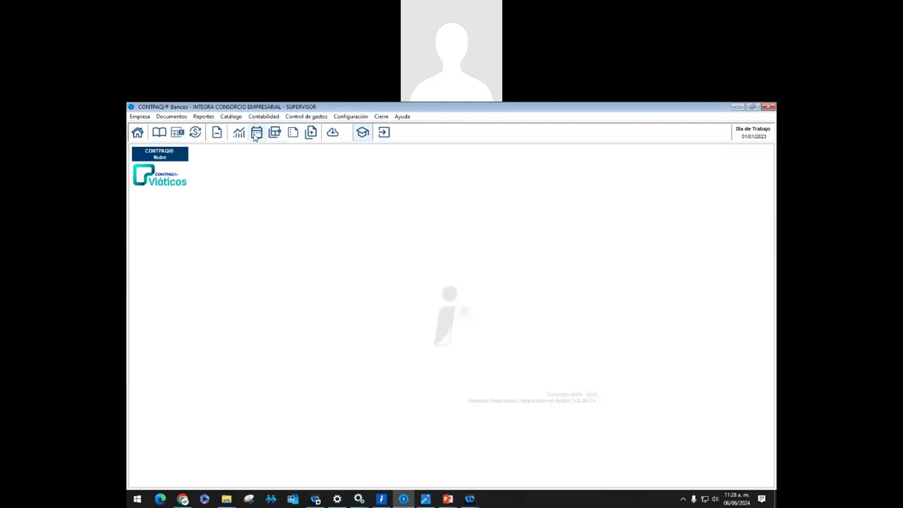
left_click(256, 135)
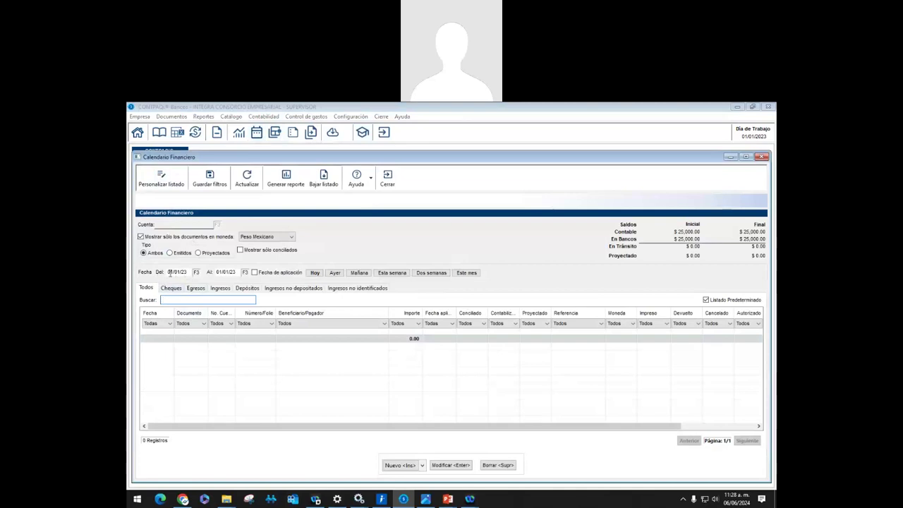
Set the range end date to 31/01/23, maximize the window, and stop restricting documents to Peso Mexicano
left_click(235, 271)
left_click(244, 273)
left_click(236, 355)
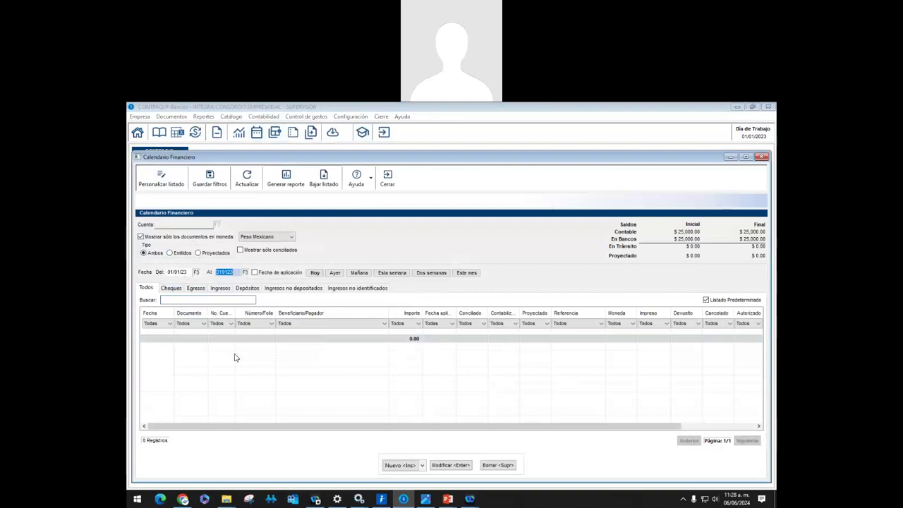
key("Tab")
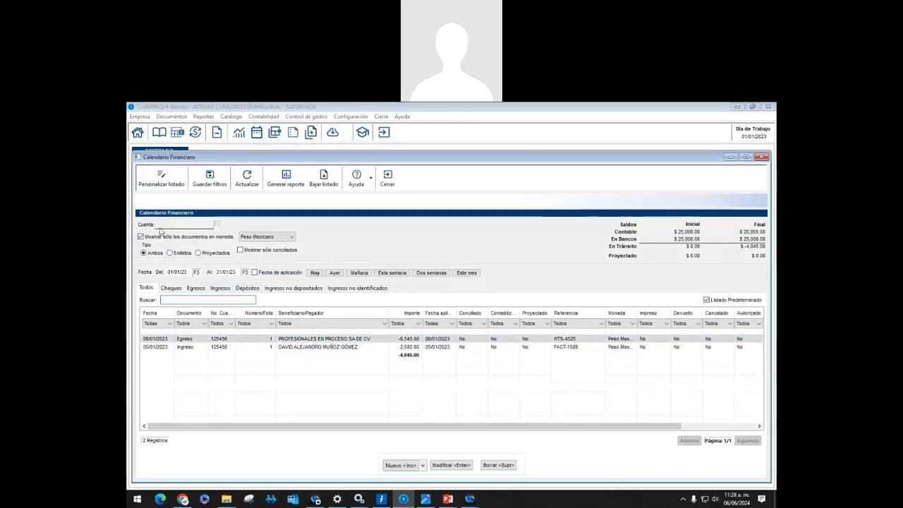
left_click(745, 156)
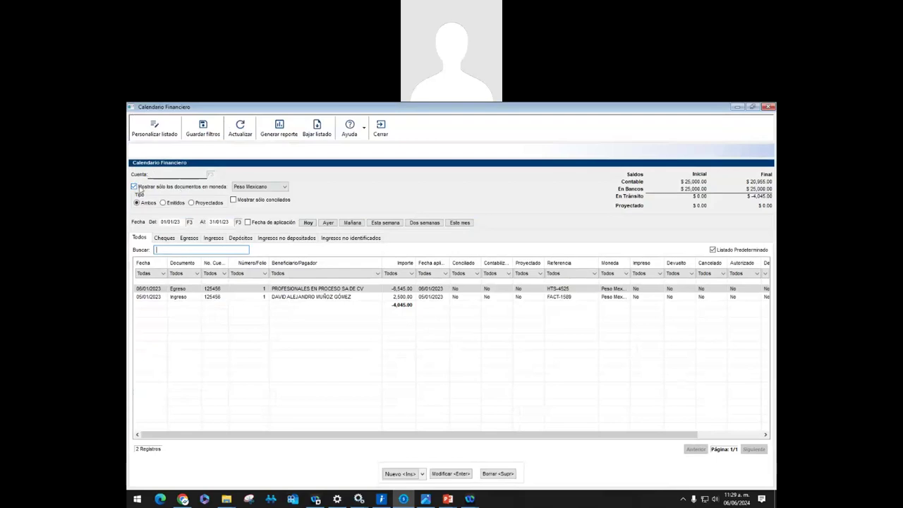
left_click(146, 187)
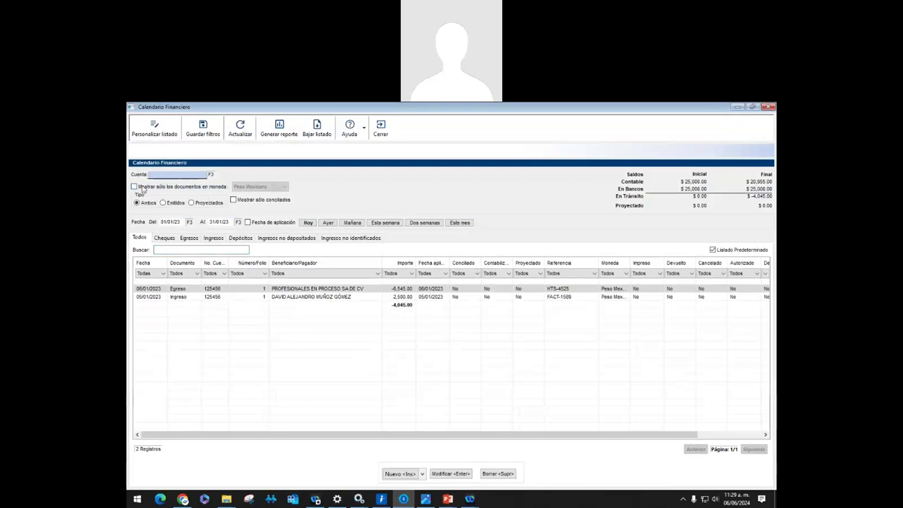
Choose BBVA BANCOMER from the Cuenta lookup list to show its January 2023 movements
left_click(212, 175)
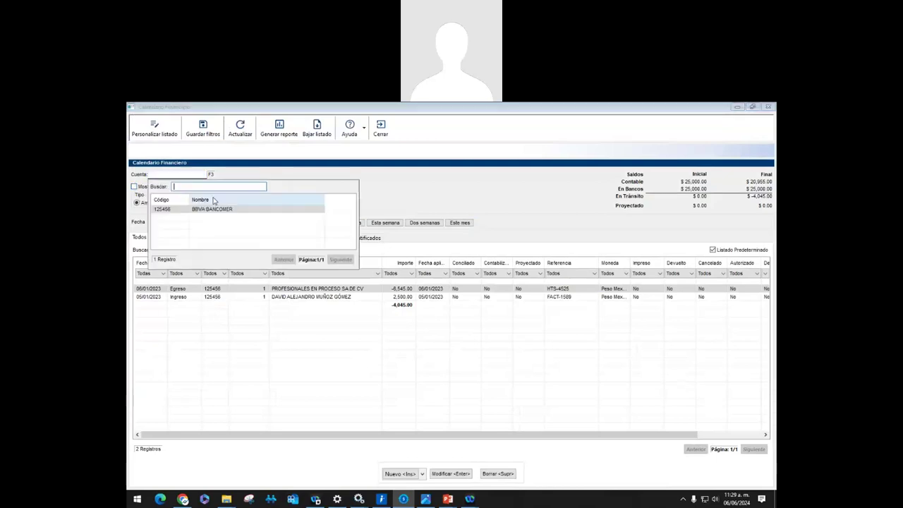
double_click(209, 210)
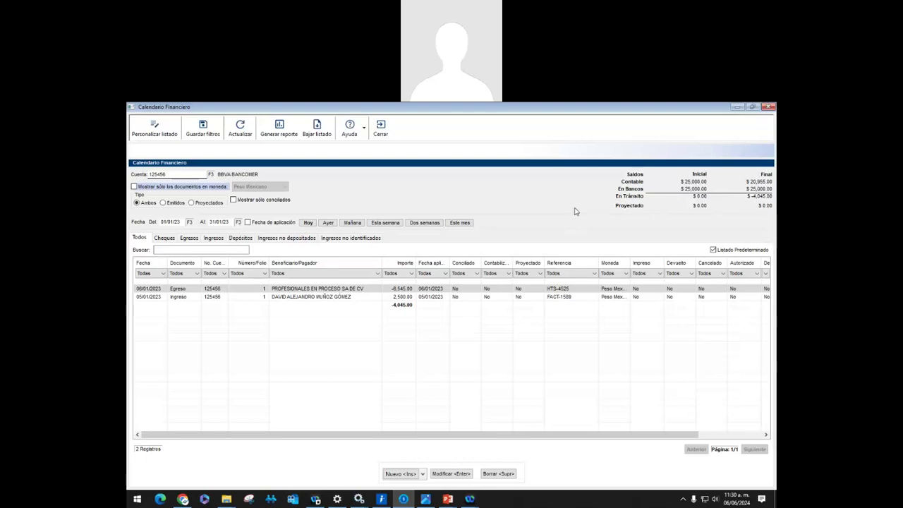
left_click(412, 290)
left_click(268, 297)
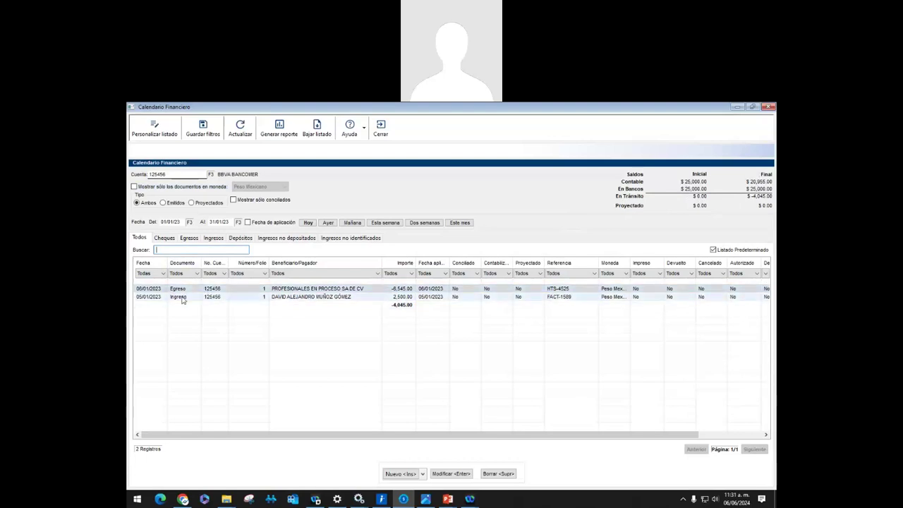
left_click(146, 252)
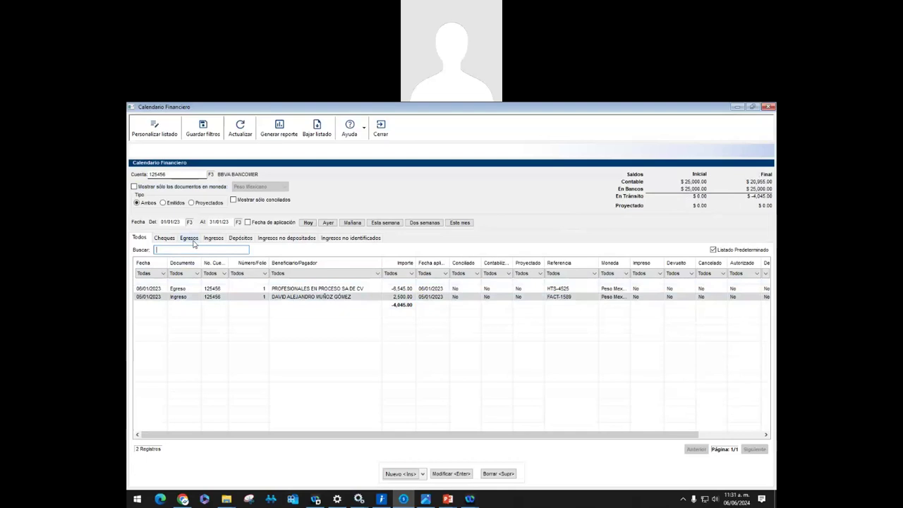
left_click(189, 238)
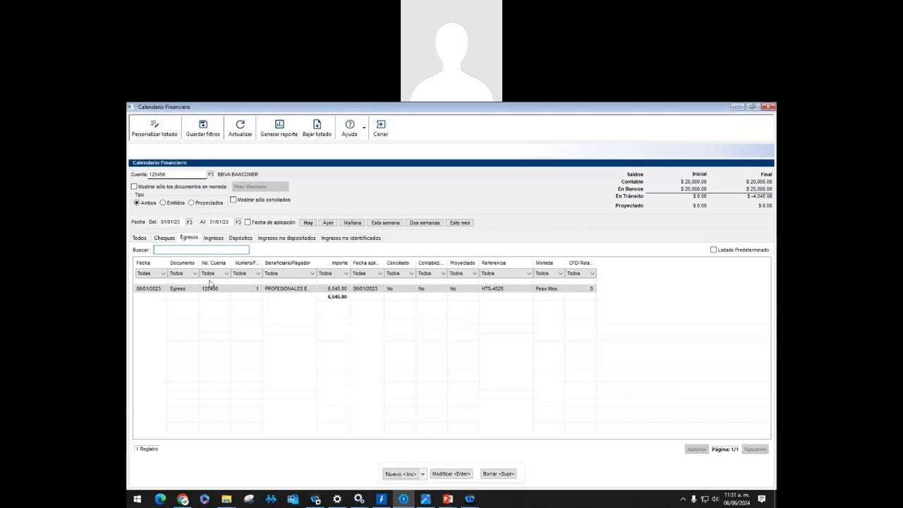
left_click(214, 239)
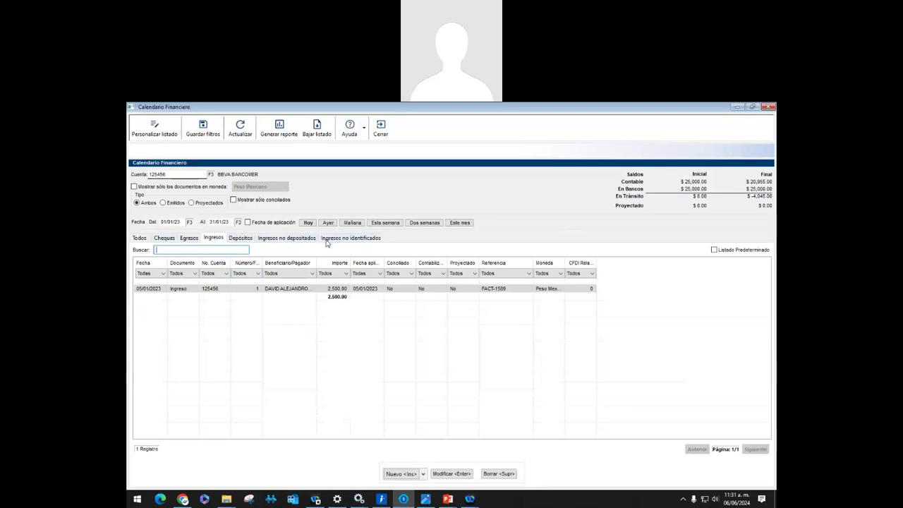
left_click(145, 238)
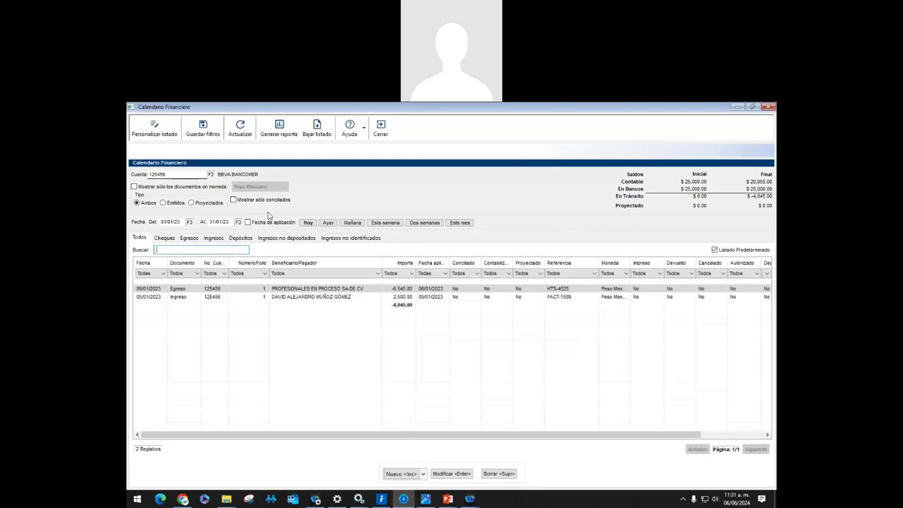
left_click(155, 128)
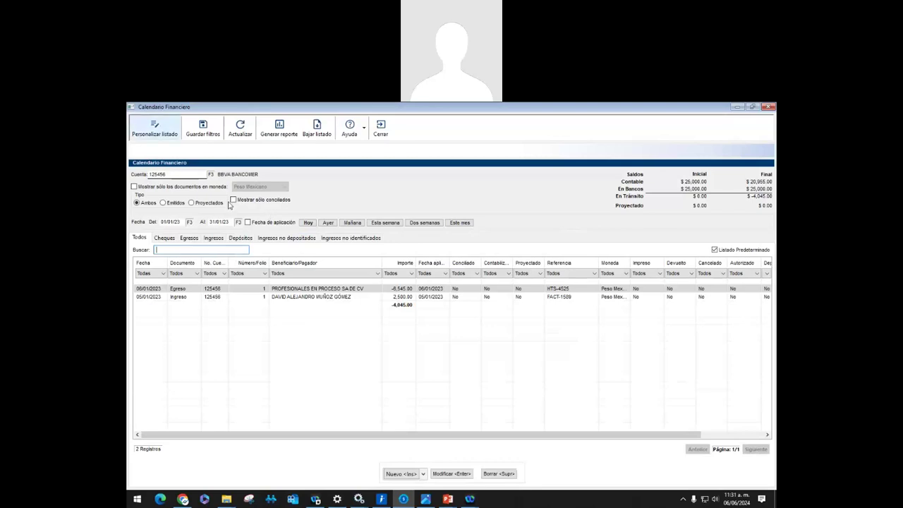
left_click(415, 250)
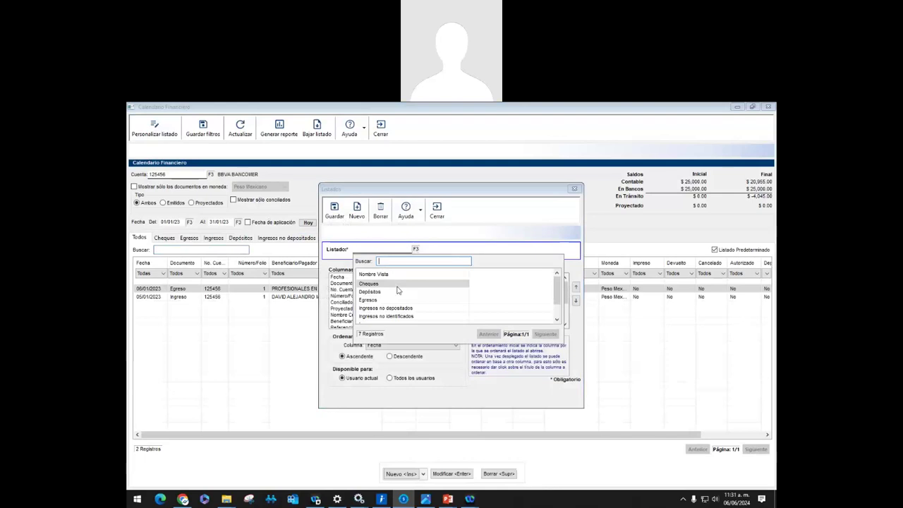
scroll(395, 300, "up", 2)
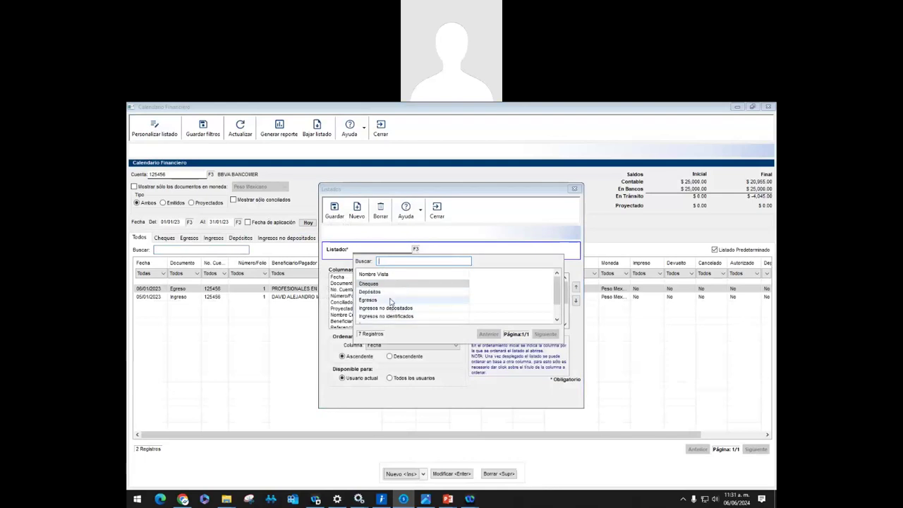
double_click(368, 300)
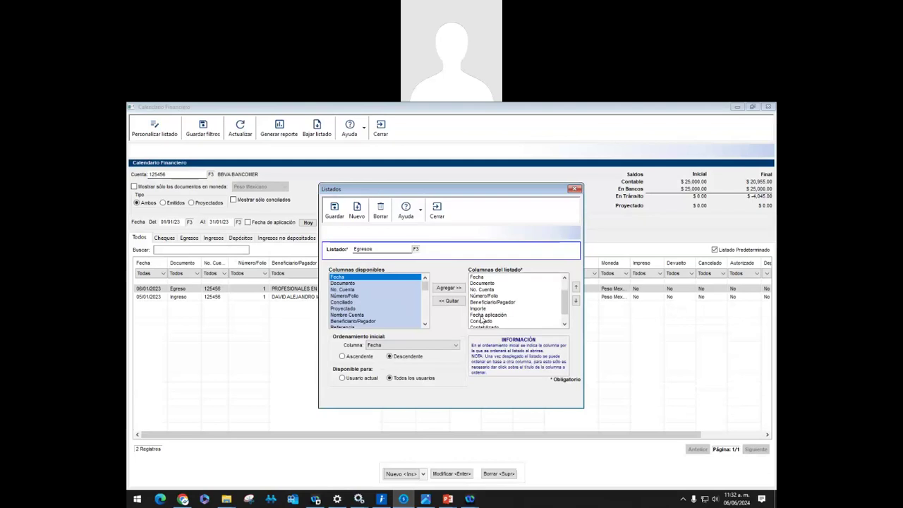
scroll(564, 309, "down", 2)
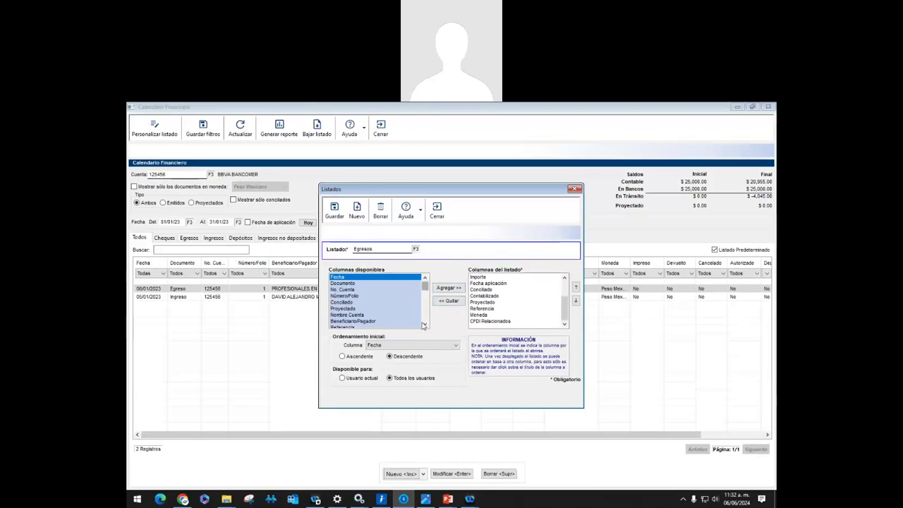
left_click(424, 325)
left_click_drag(425, 324, 424, 327)
scroll(356, 304, "up", 4)
left_click(425, 325)
left_click(425, 325)
left_click(426, 324)
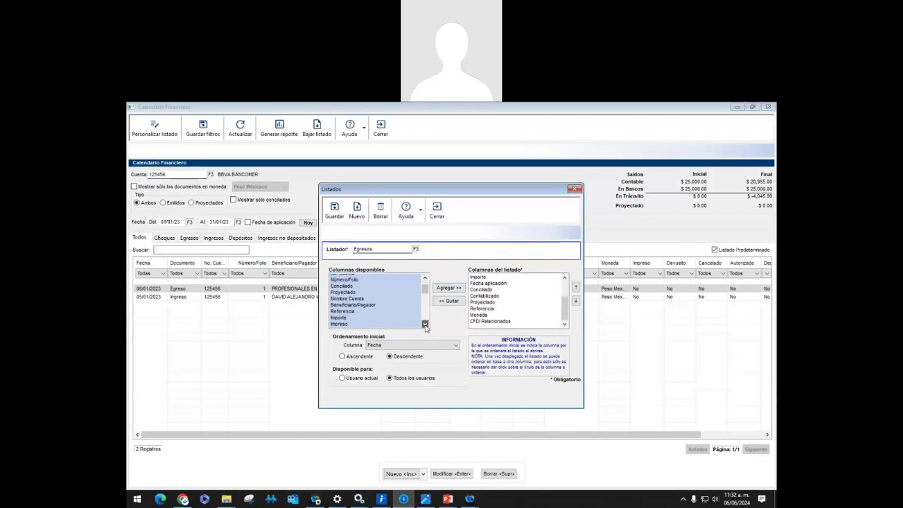
left_click(425, 324)
left_click(425, 324)
left_click(425, 324)
left_click(425, 324)
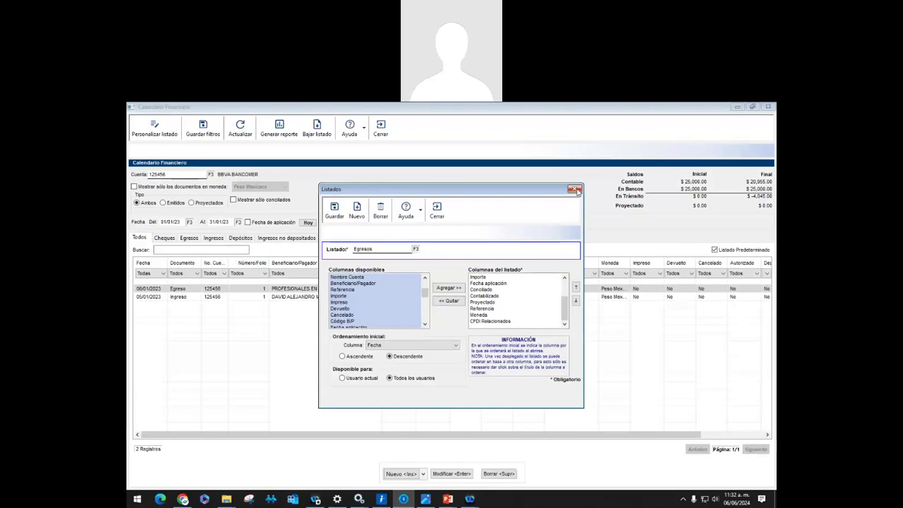
left_click(576, 190)
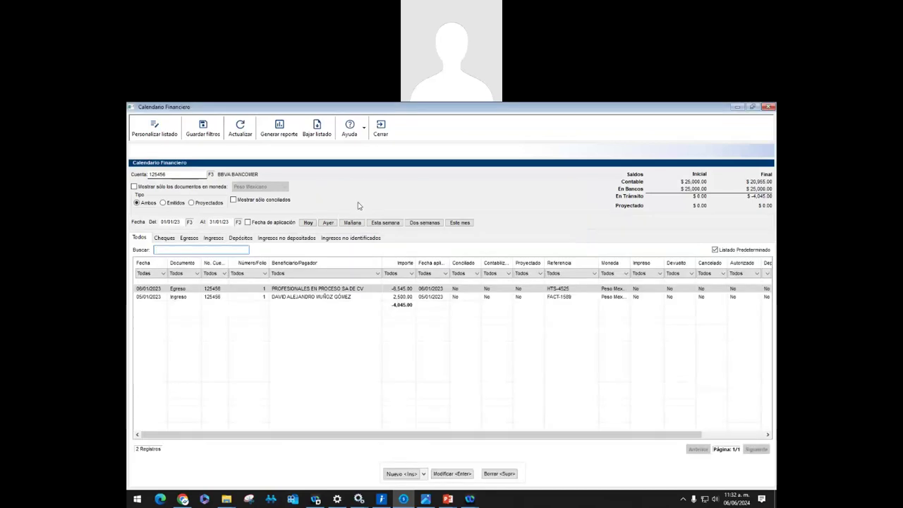
Review the Egresos documents, close the Calendario Financiero, and switch to the PowerPoint presentations
left_click(189, 238)
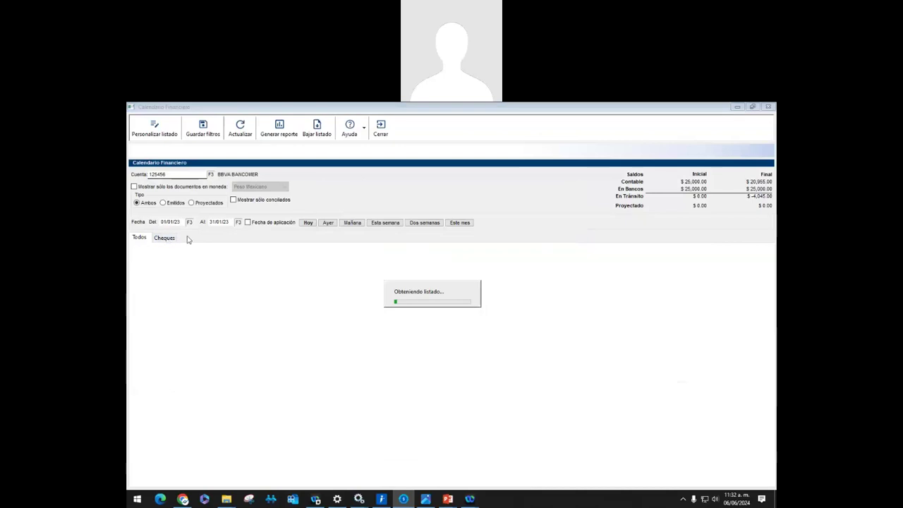
left_click(188, 238)
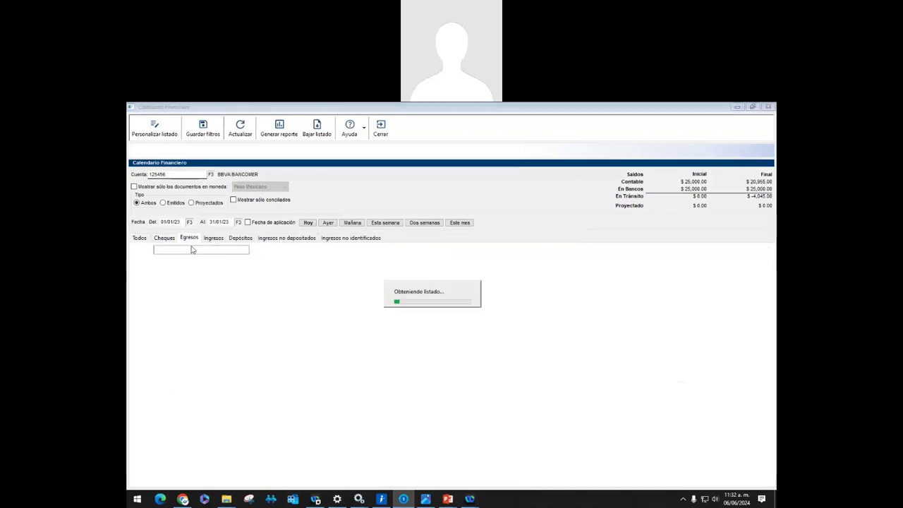
left_click(381, 129)
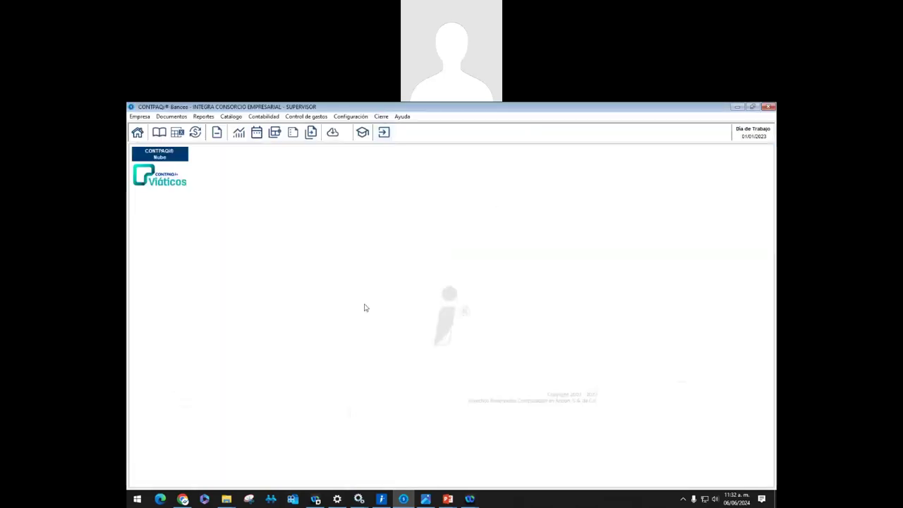
left_click(447, 499)
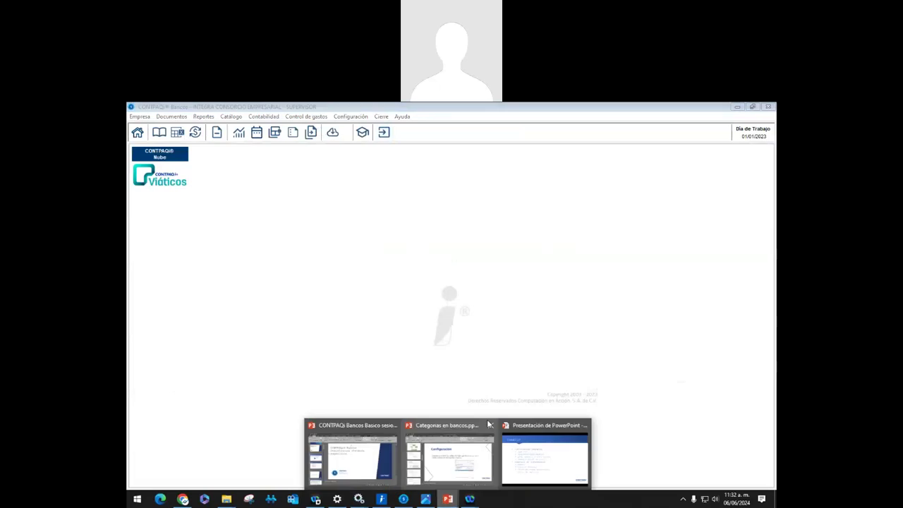
Return to the running slideshow and advance two slides to '¿Qué es una conciliación bancaria?'
left_click(513, 450)
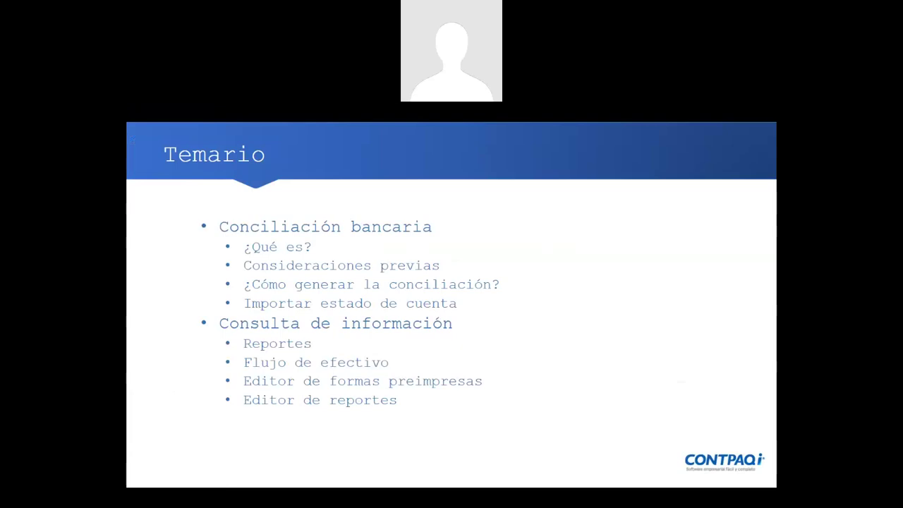
key("Right")
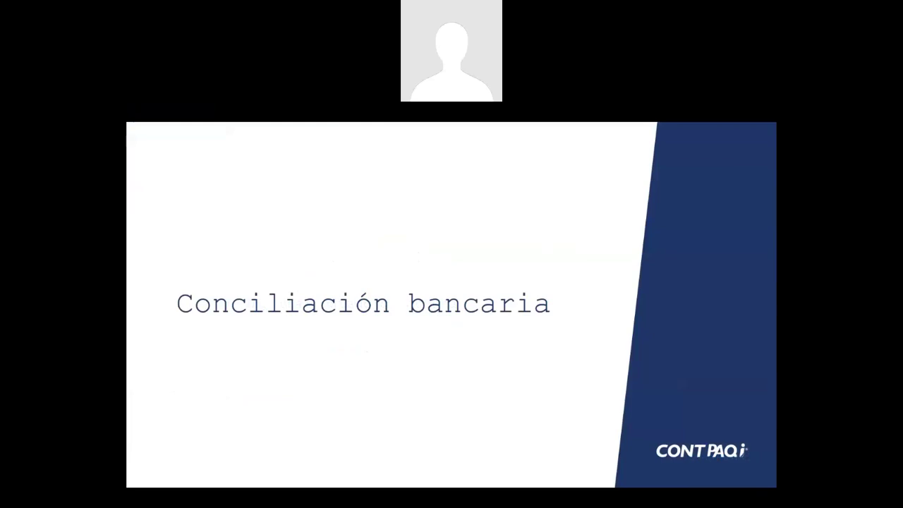
key("Right")
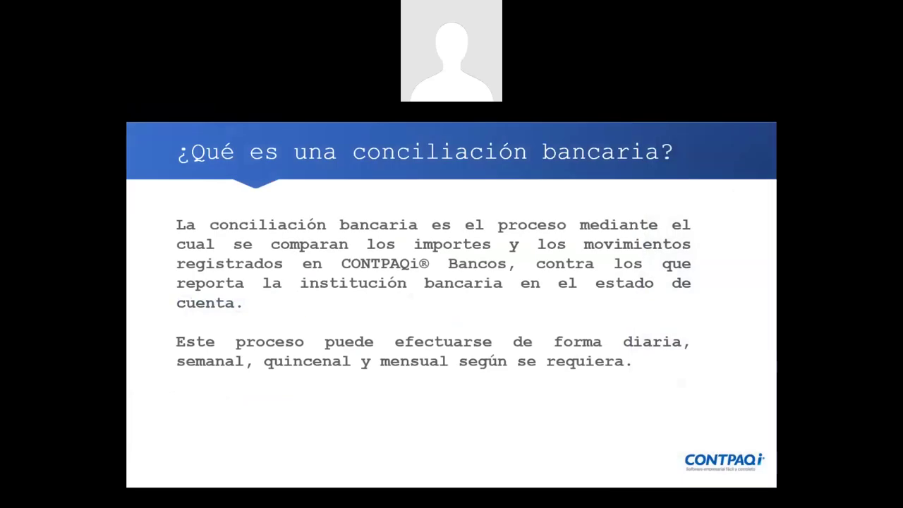
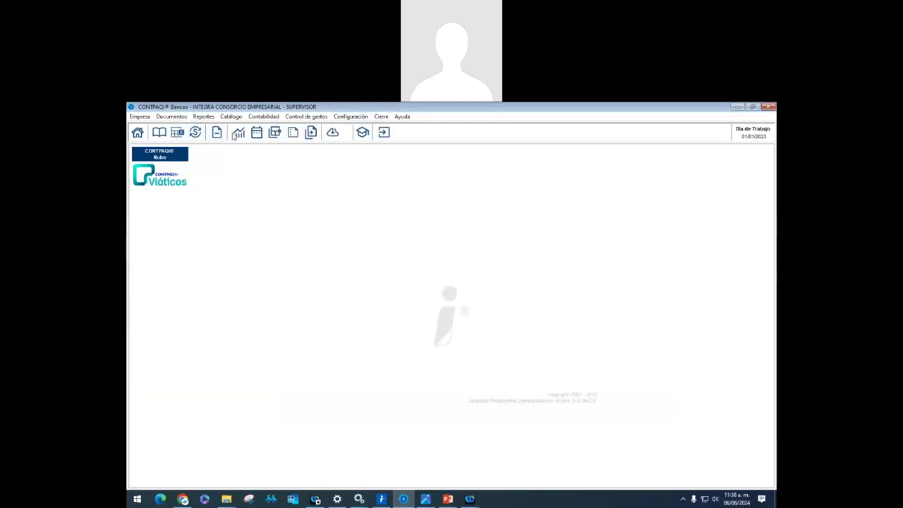
List the Calendario Financiero documents through 31/01/23, showing -4,045.00 net, then minimize it
left_click(257, 132)
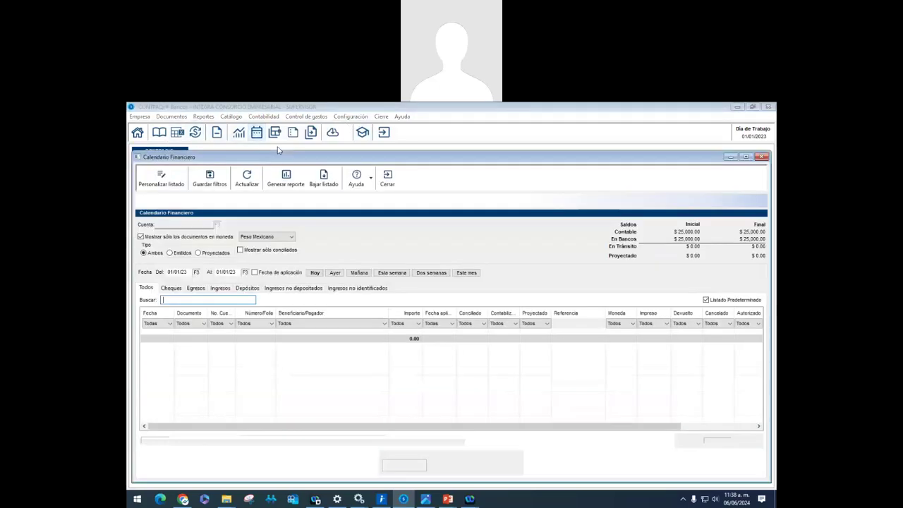
left_click(246, 272)
left_click(237, 355)
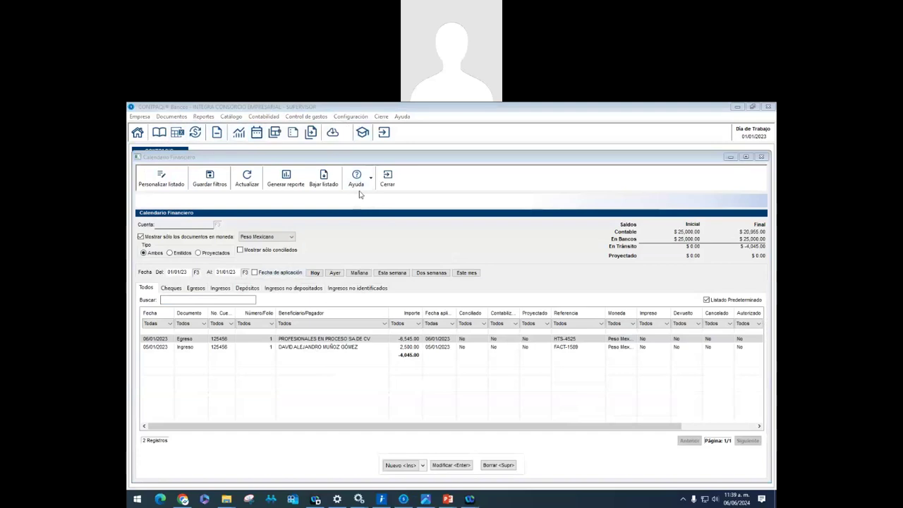
left_click(732, 158)
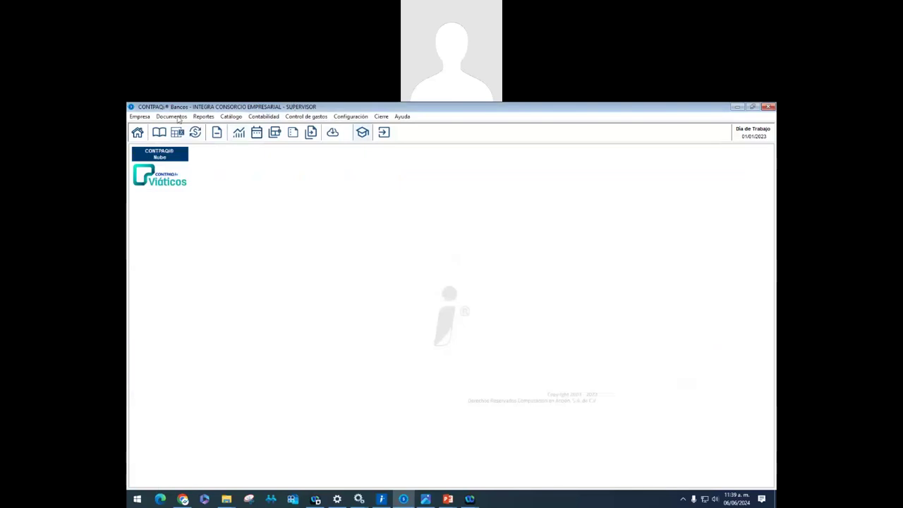
left_click(174, 117)
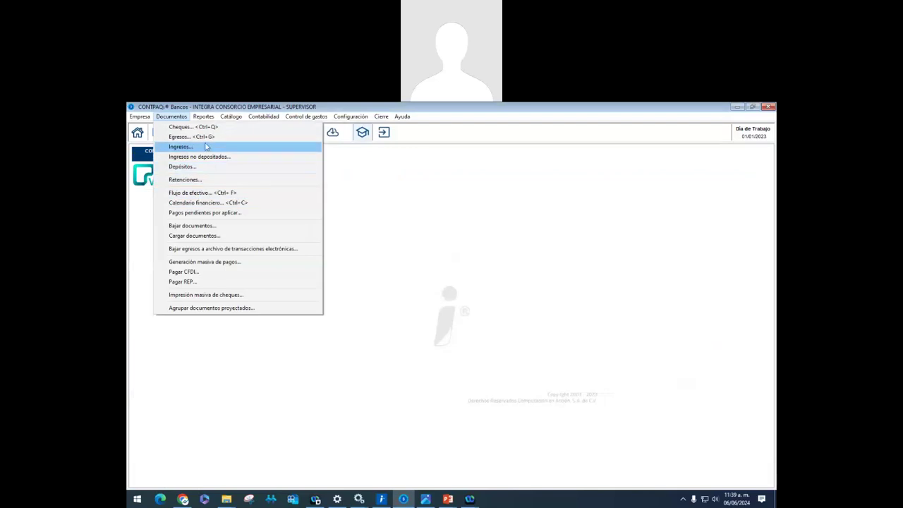
mouse_move(233, 116)
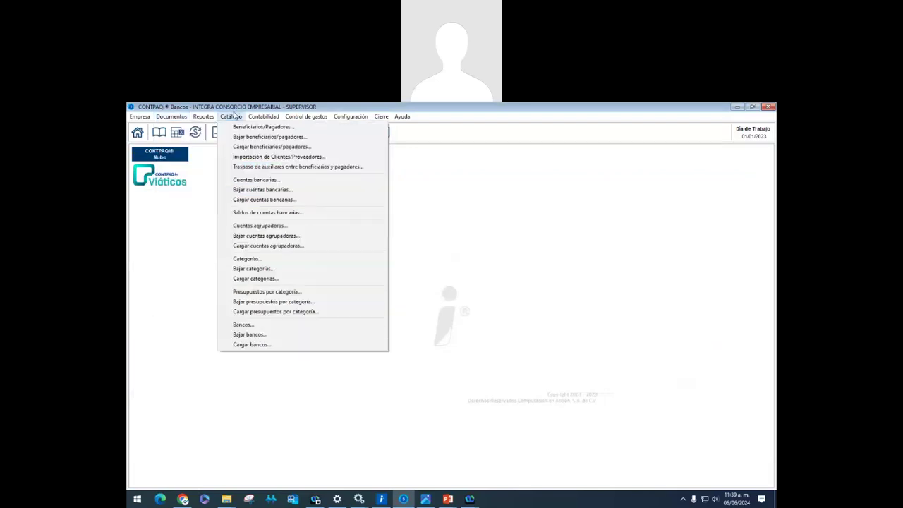
left_click(271, 182)
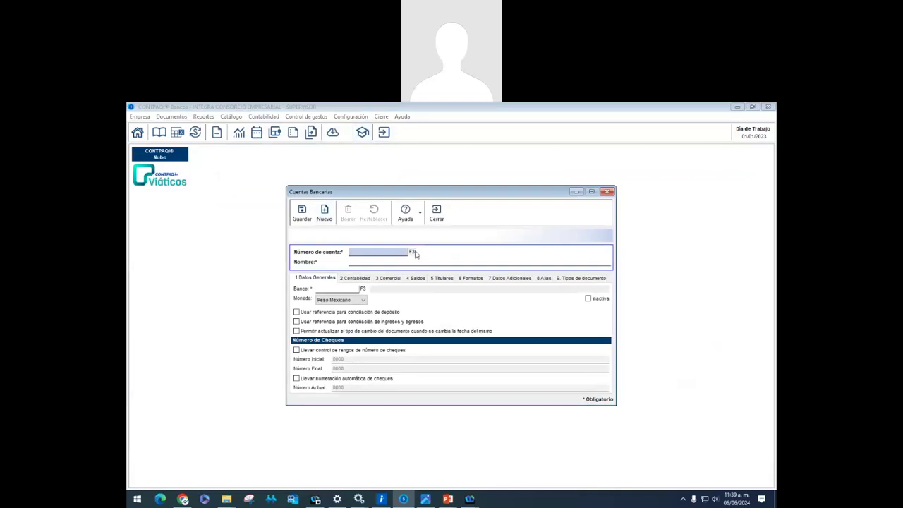
left_click(414, 252)
double_click(438, 287)
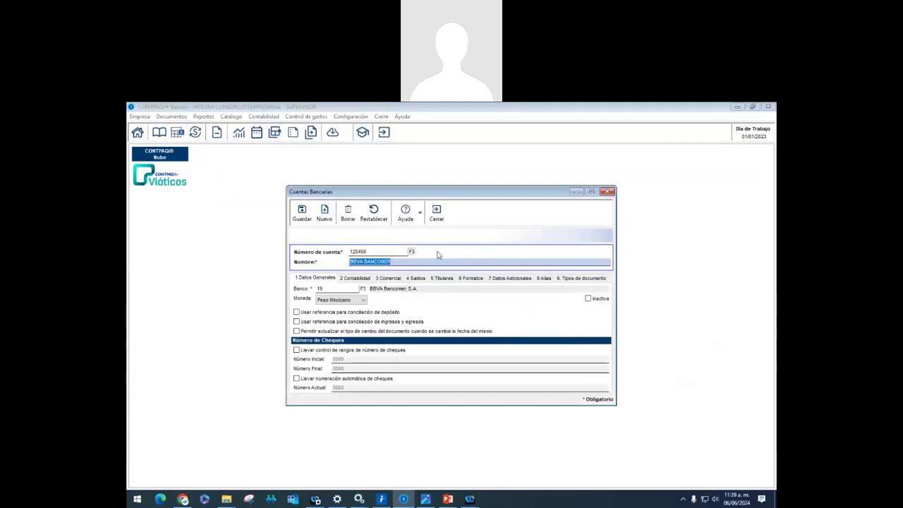
left_click(437, 211)
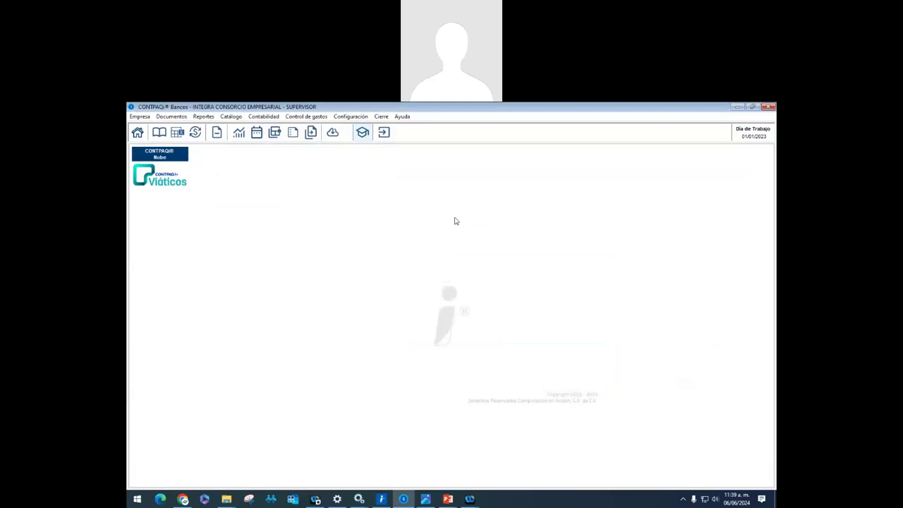
Start a new Conciliación bancaria for the BBVA BANCOMER account
left_click(381, 116)
left_click(392, 136)
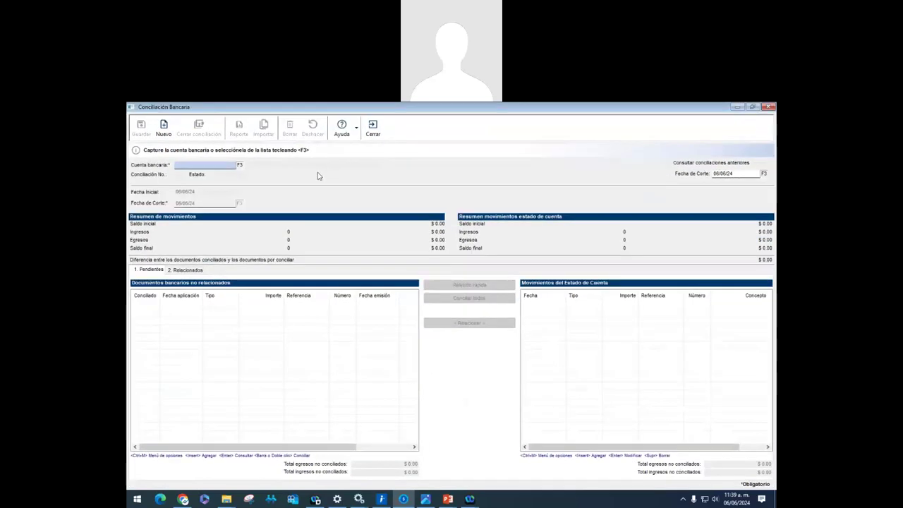
left_click(239, 165)
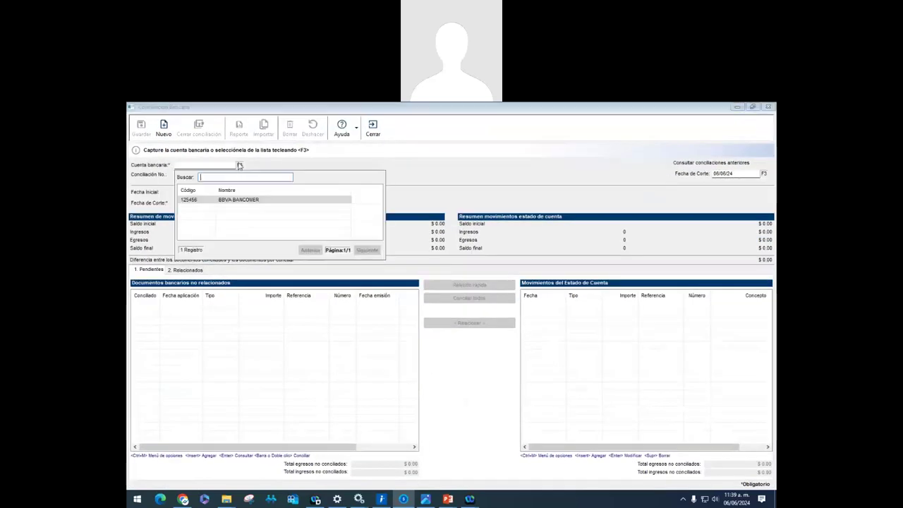
double_click(231, 204)
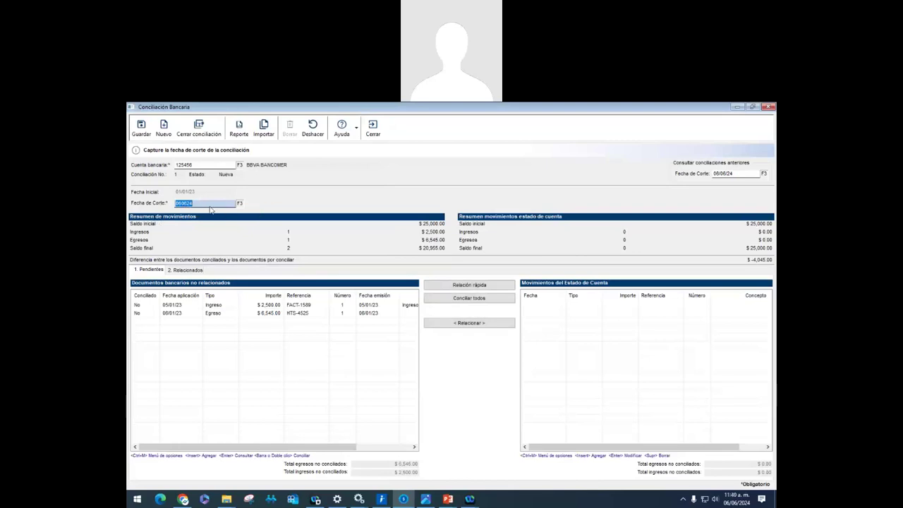
Enter 31/01/23 as the previous-reconciliations cutoff date and begin the reconciliation cutoff date
left_click(742, 176)
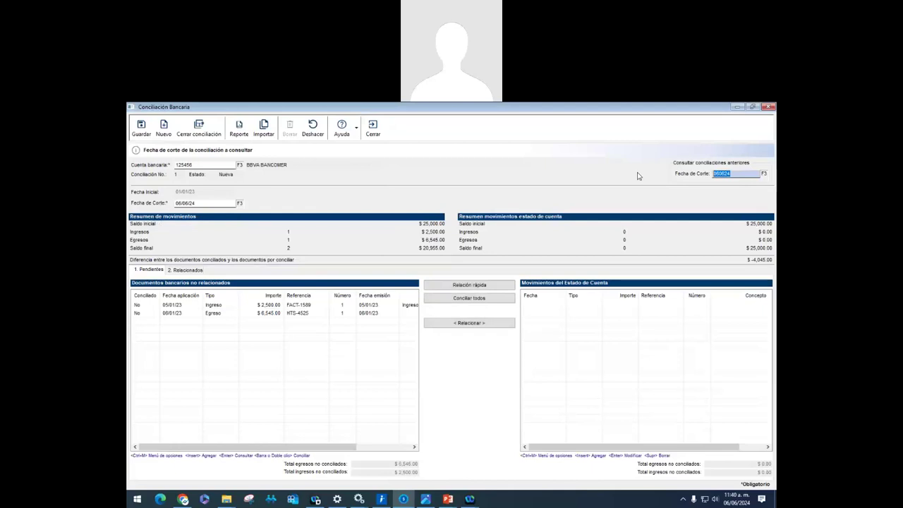
type("310123")
left_click(210, 205)
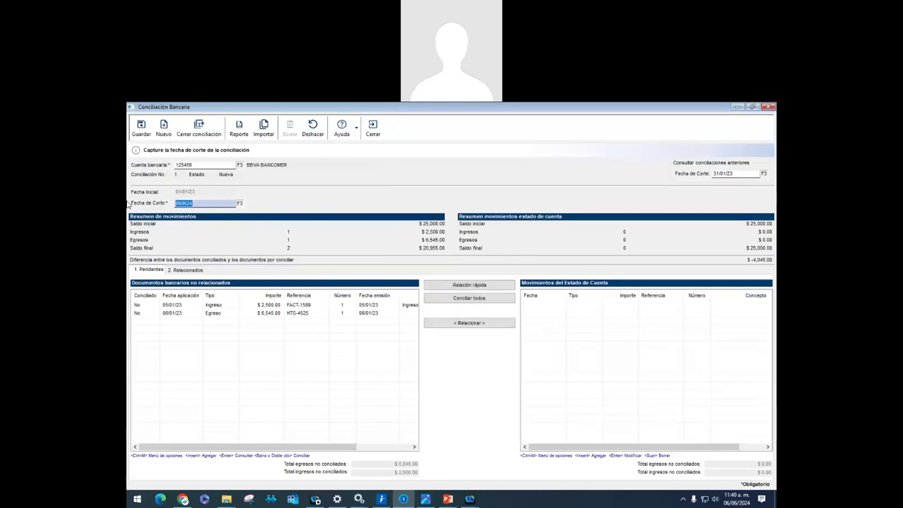
type("310123")
Accept 31/01/23 as the cutoff, leaving a -4,045.00 difference unreconciled
key("Tab")
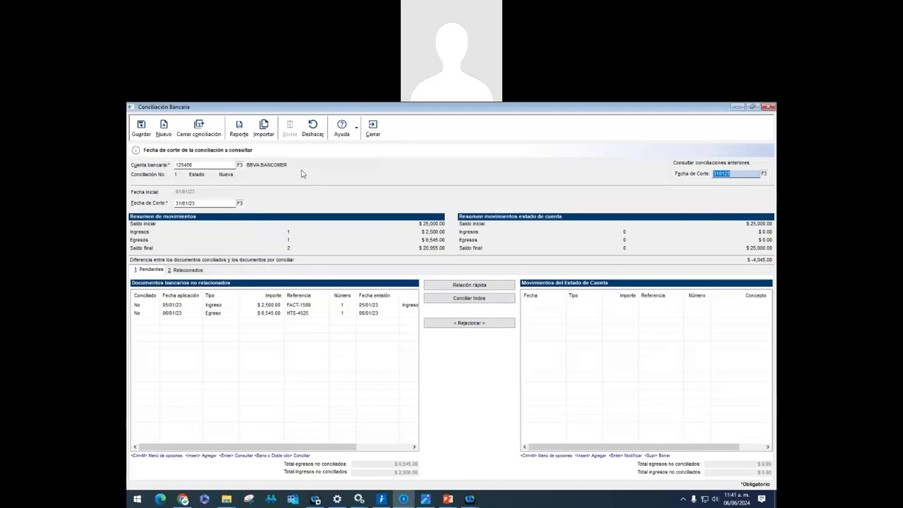
Check the Importar statement templates, close the reconciliation, and open the Catálogo menu
left_click(264, 134)
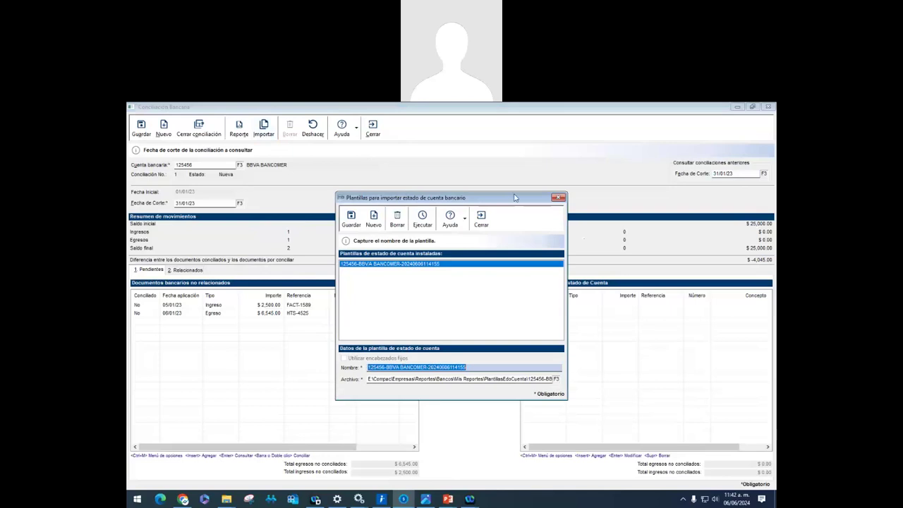
left_click(557, 198)
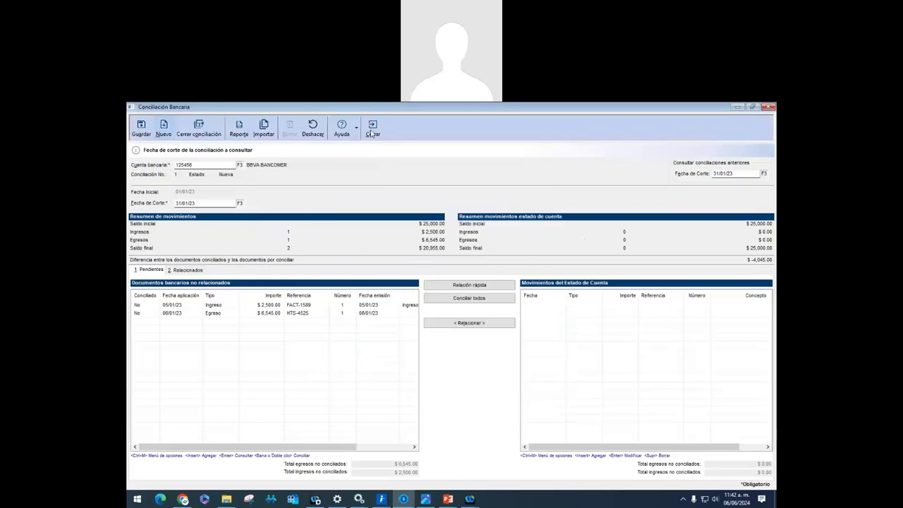
left_click(372, 130)
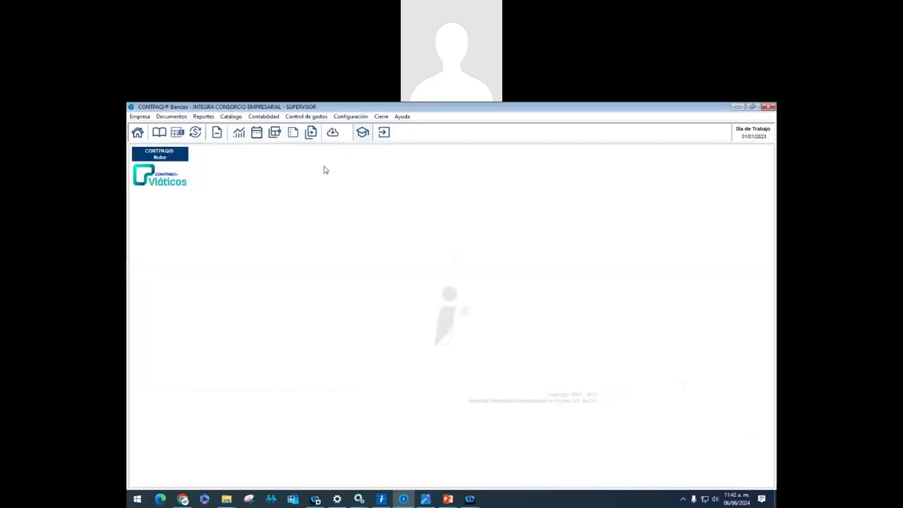
left_click(231, 117)
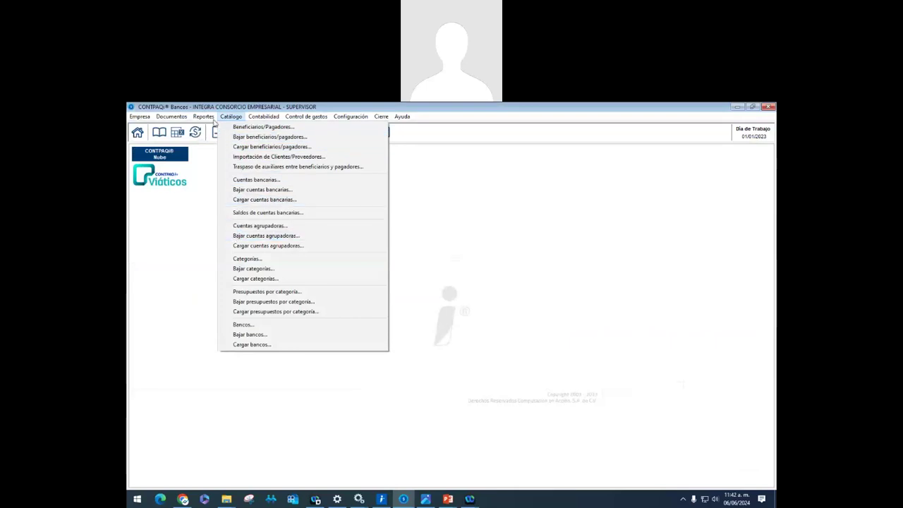
left_click(268, 180)
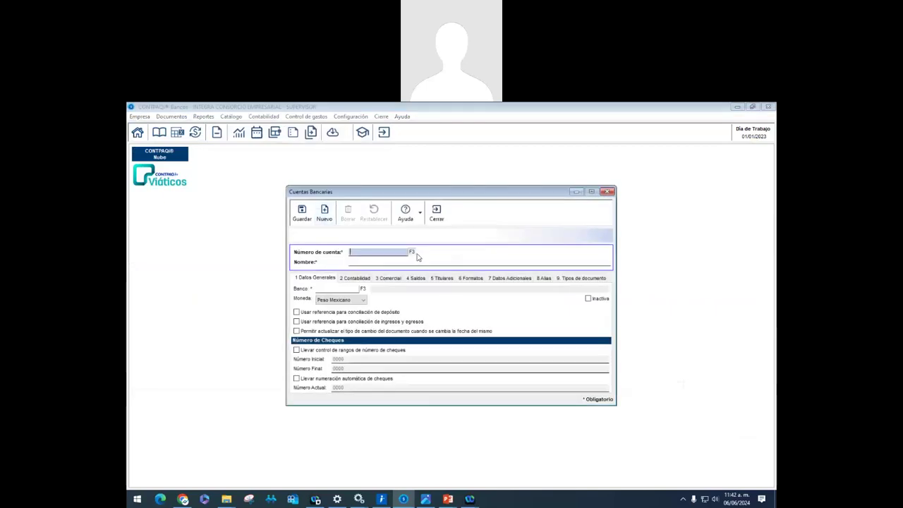
left_click(412, 252)
double_click(366, 286)
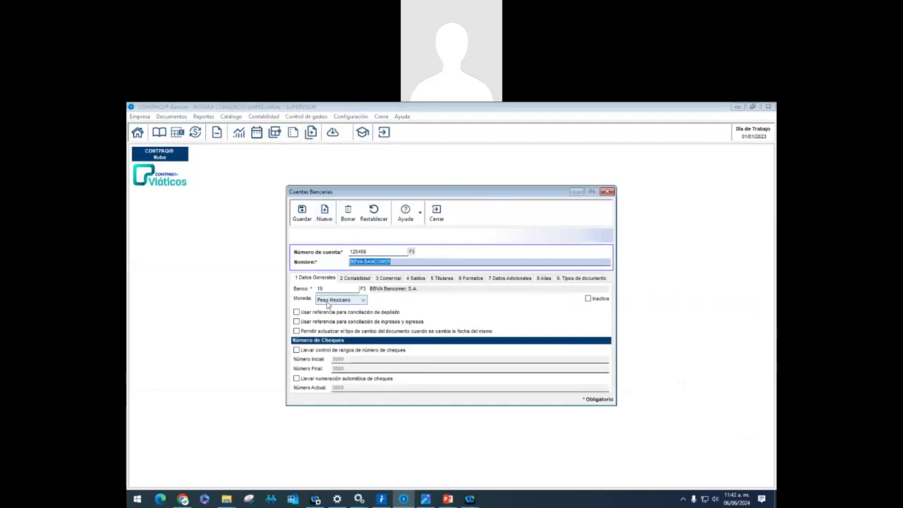
left_click(443, 279)
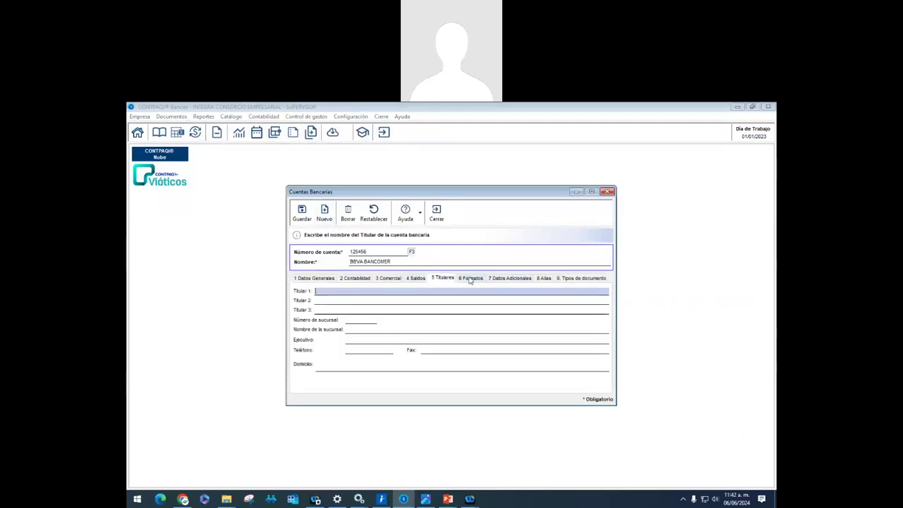
left_click(470, 279)
left_click(492, 280)
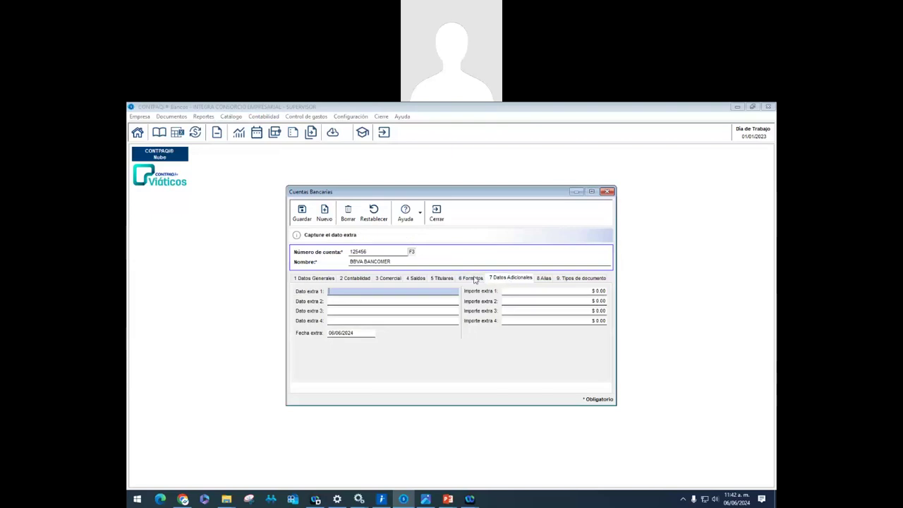
left_click(544, 279)
left_click(580, 279)
left_click(510, 279)
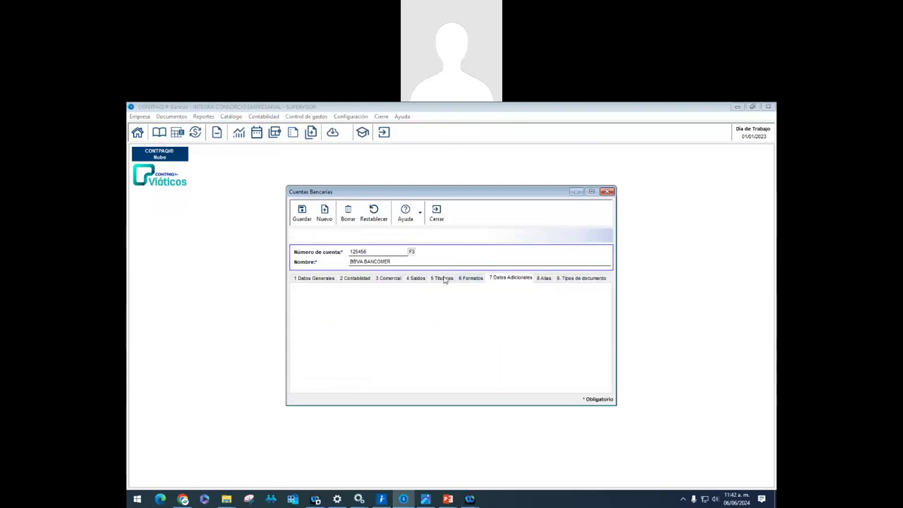
left_click(470, 279)
left_click(416, 279)
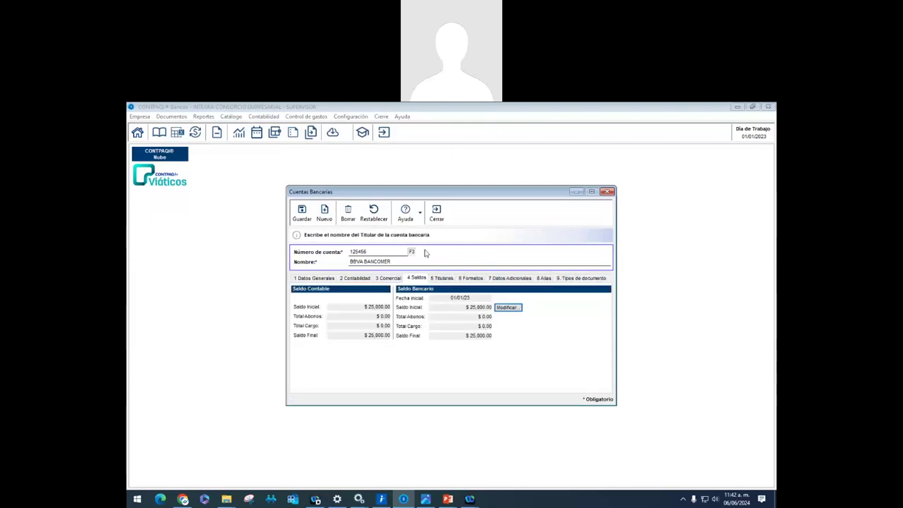
left_click(471, 279)
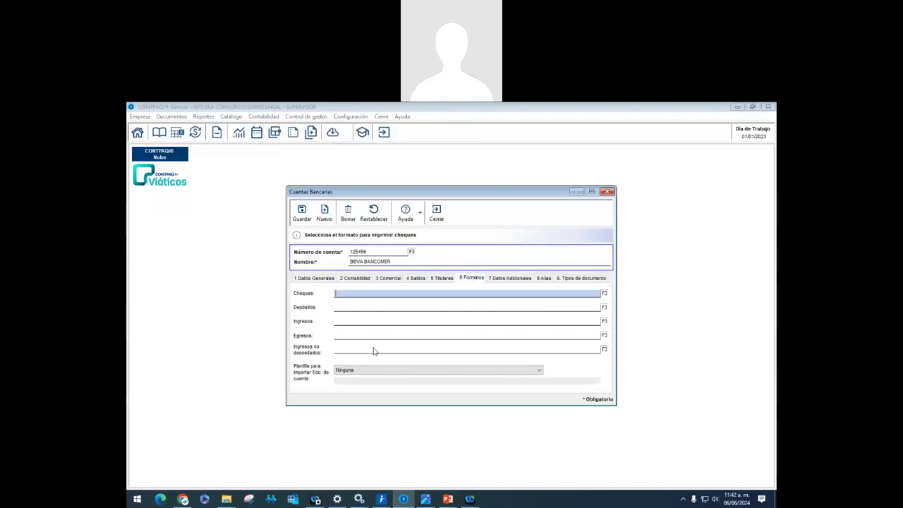
left_click(437, 213)
left_click(402, 117)
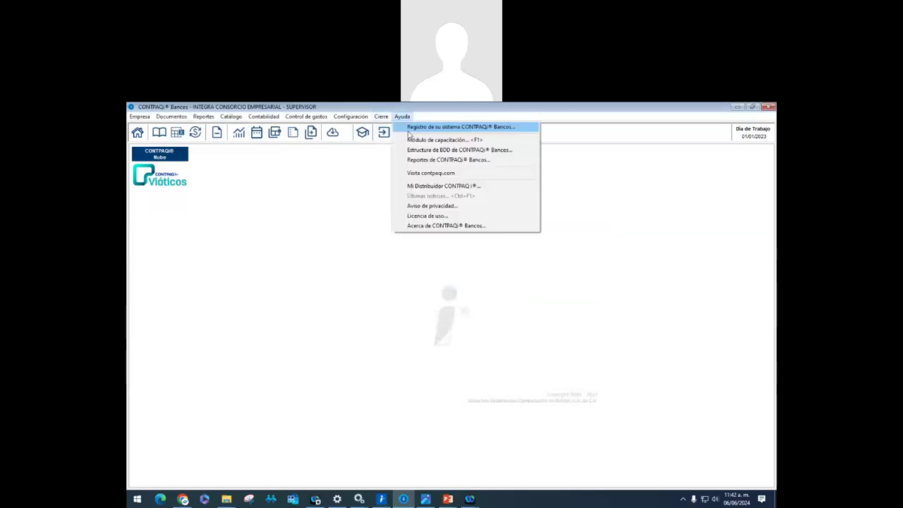
Start a new BBVA BANCOMER reconciliation with a 31/01/23 cutoff date
mouse_move(381, 116)
left_click(413, 127)
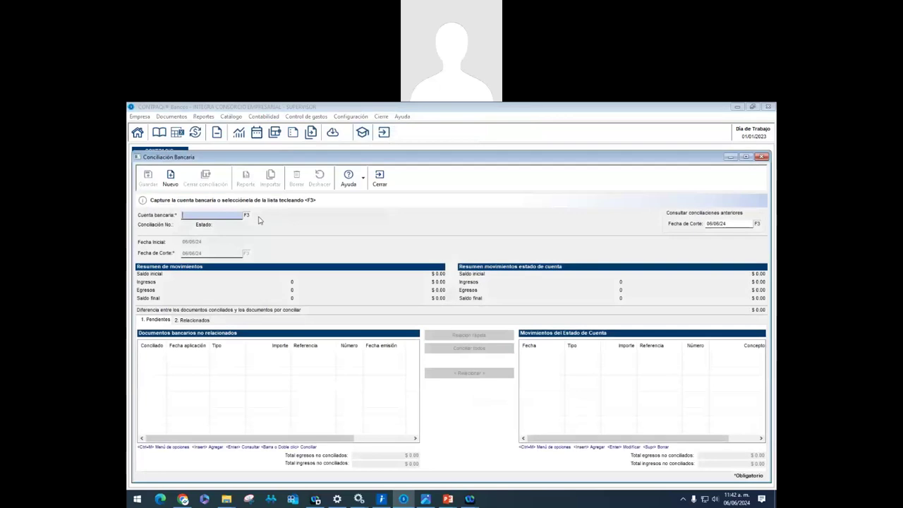
left_click(246, 215)
double_click(251, 249)
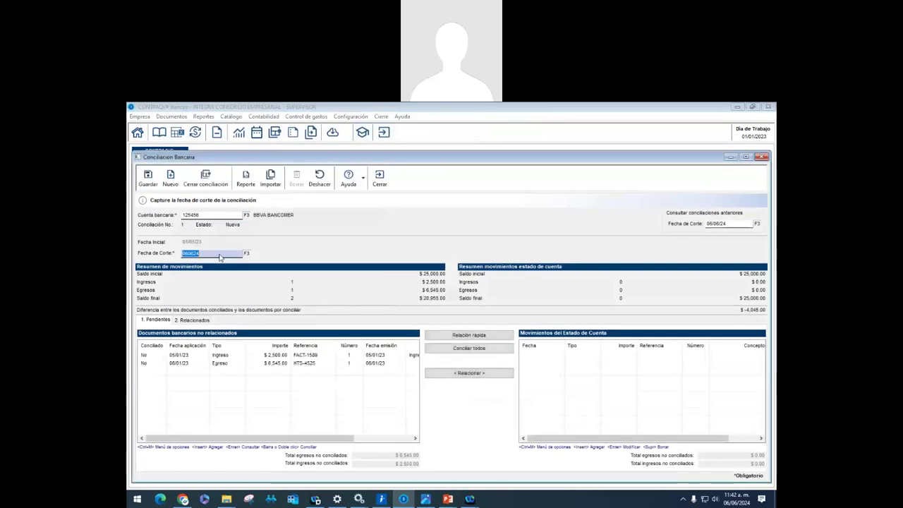
type("310524")
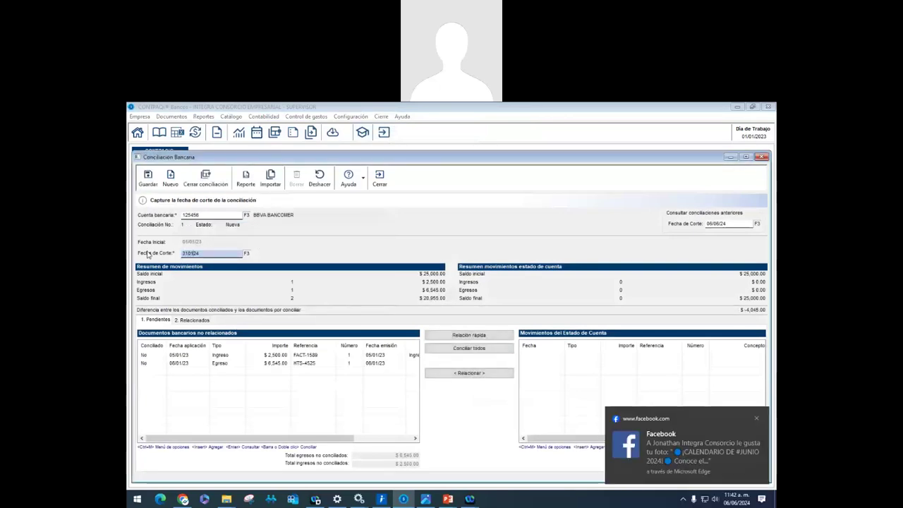
key("BackSpace")
type("3")
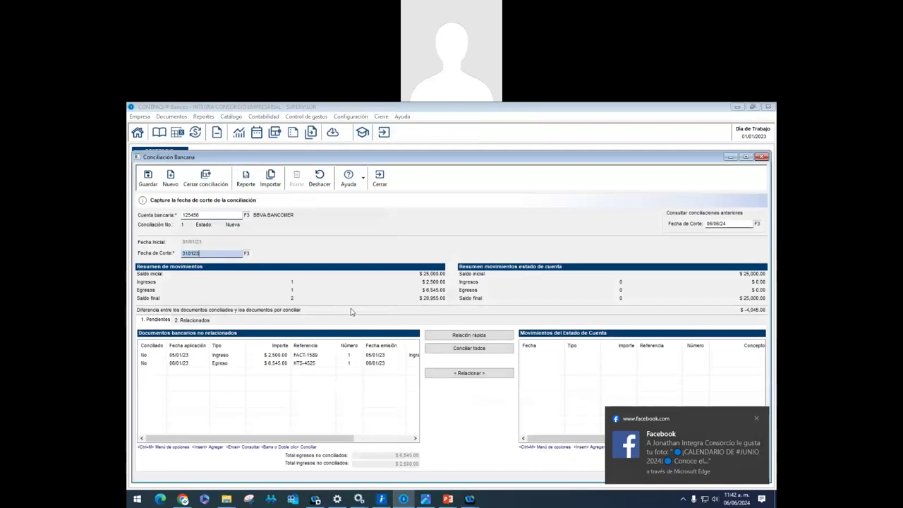
key("Tab")
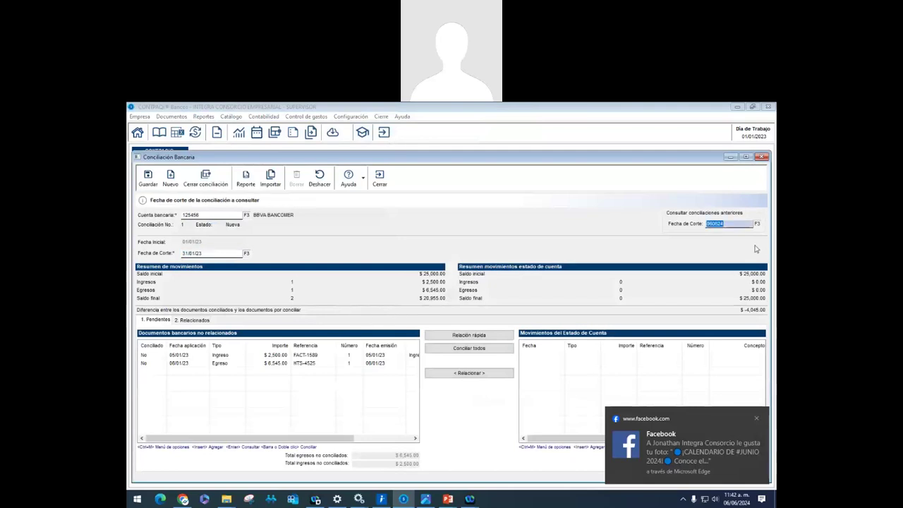
Set the 'Consultar conciliaciones anteriores' cutoff date to 31/01/23
type("310624")
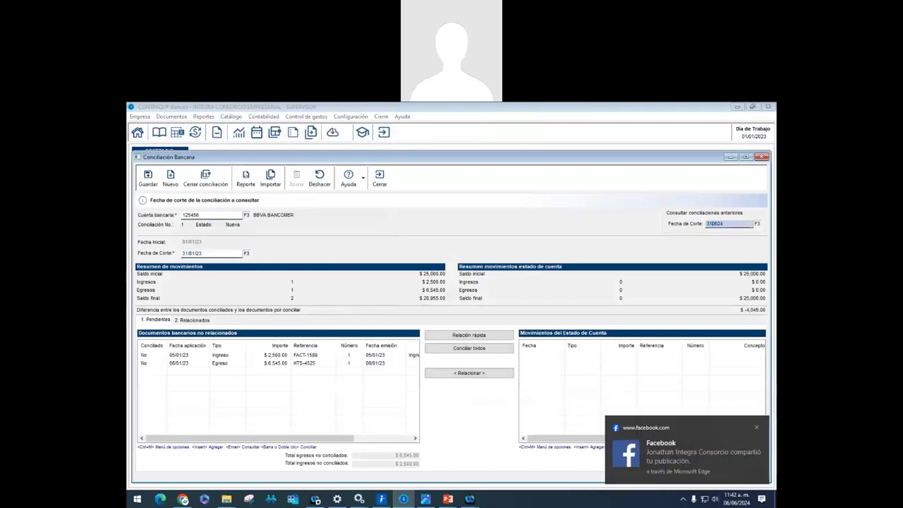
left_click(757, 428)
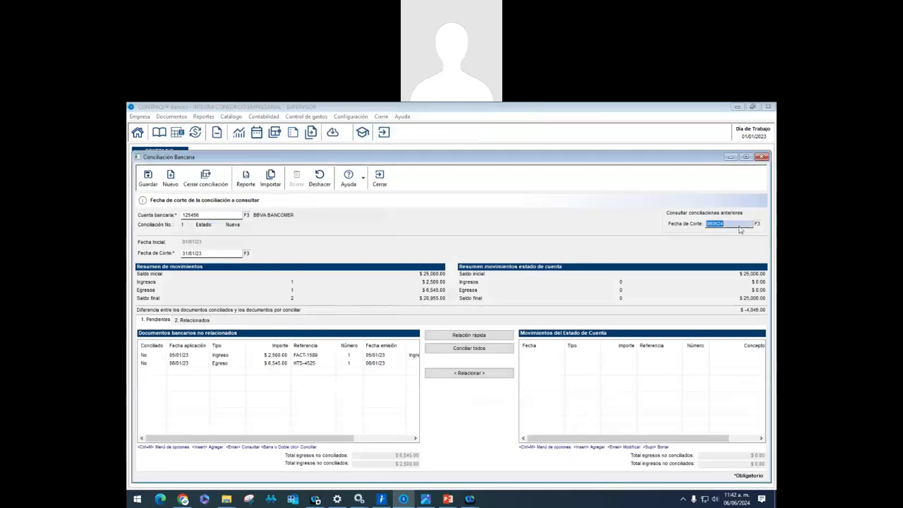
type("31/")
type("01/")
type("23")
key("Tab")
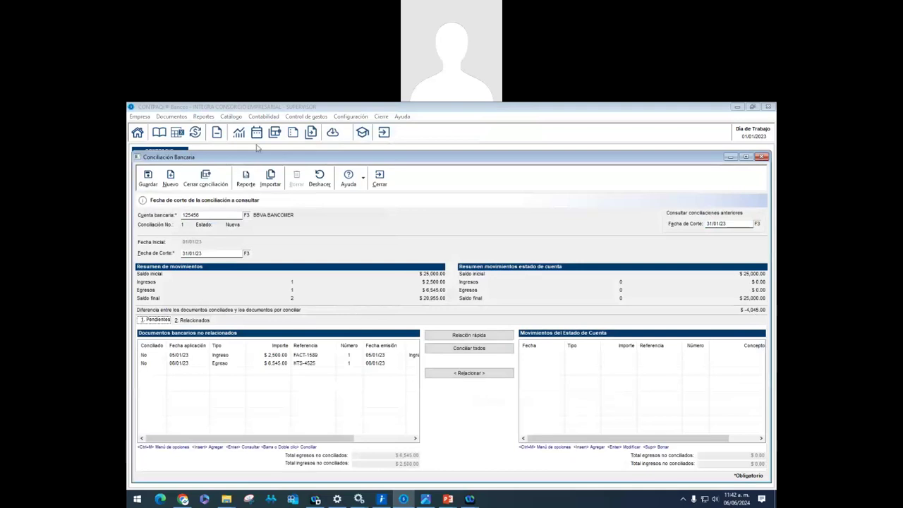
Run the BBVA Bancomer statement import template from Importar
left_click(268, 178)
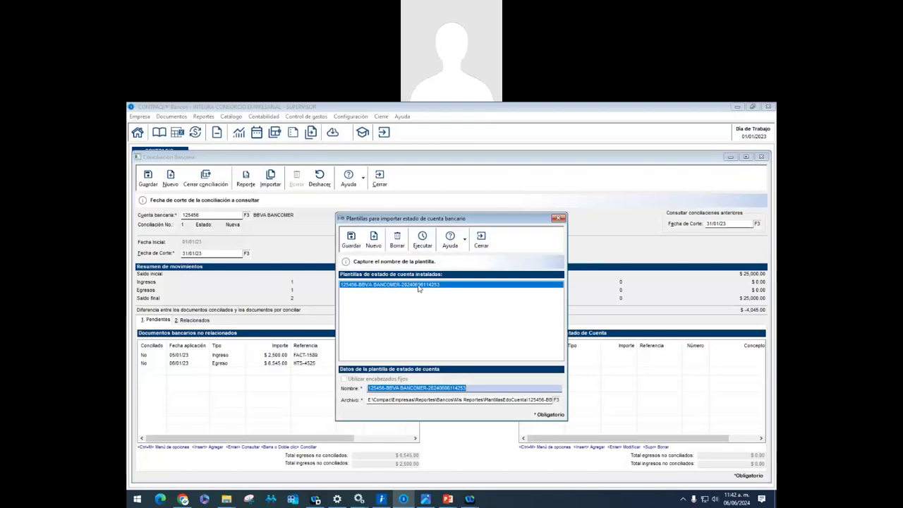
left_click(422, 240)
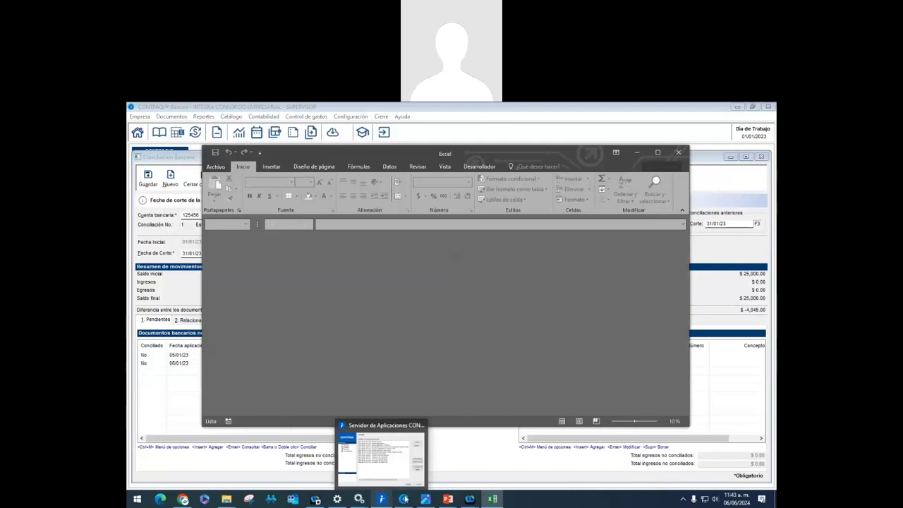
Close the blank Excel window and rerun the BBVA Bancomer statement import
mouse_move(407, 499)
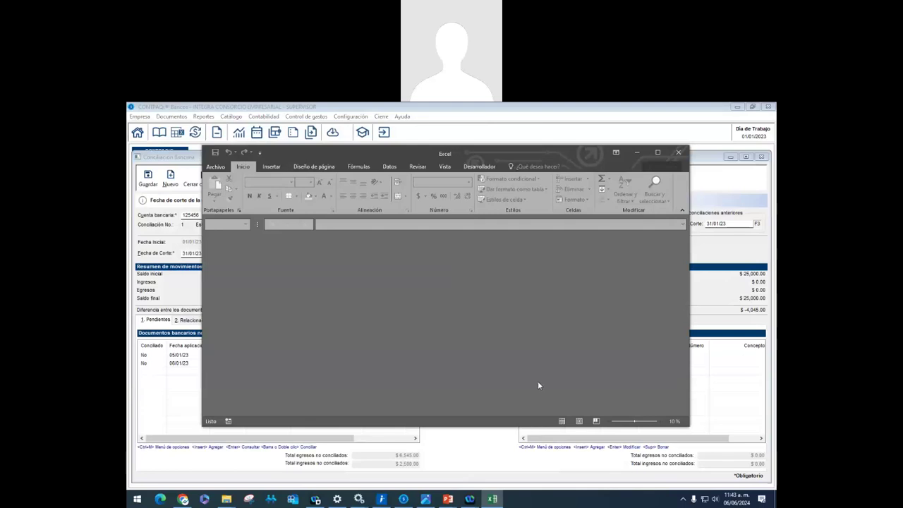
left_click(662, 154)
left_click(766, 108)
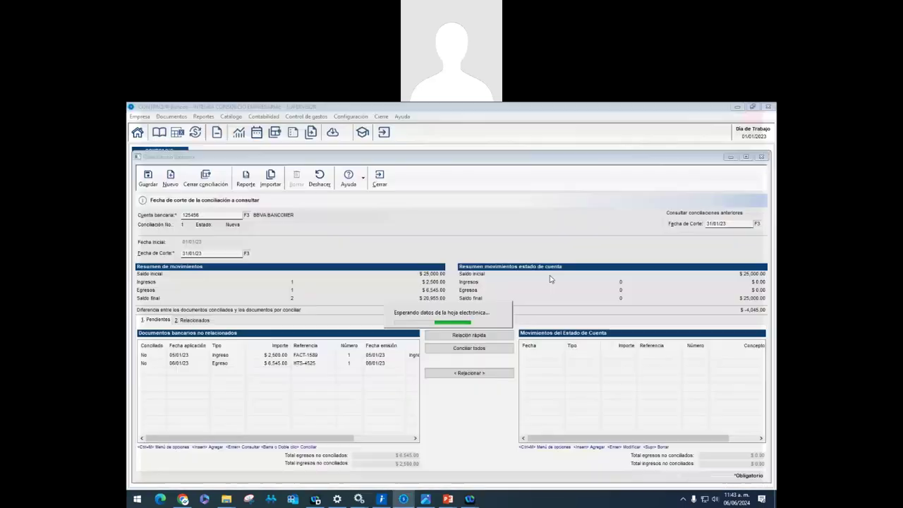
left_click(278, 185)
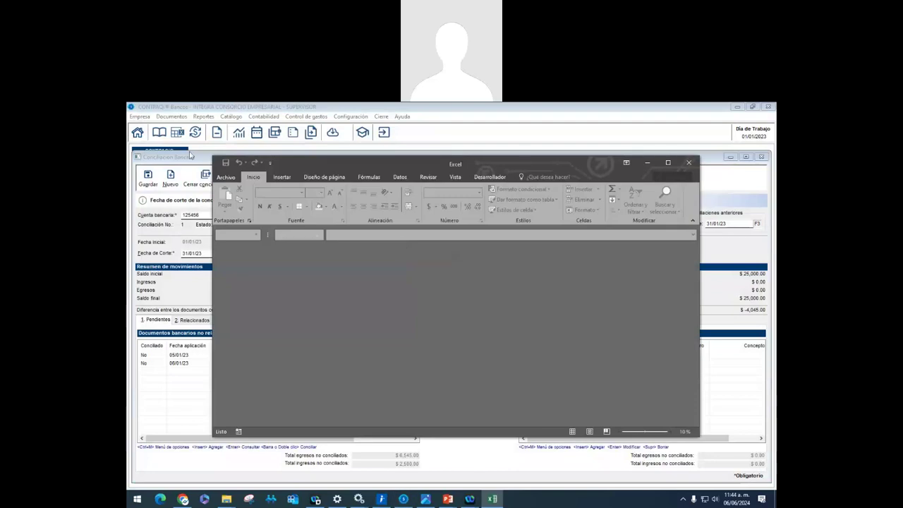
Check CTIB_FlujoEfectivo_Addin, Hoja_Financiera_Addin and Hoja_Nomina_Addin in Excel's Complementos list and accept
left_click(226, 177)
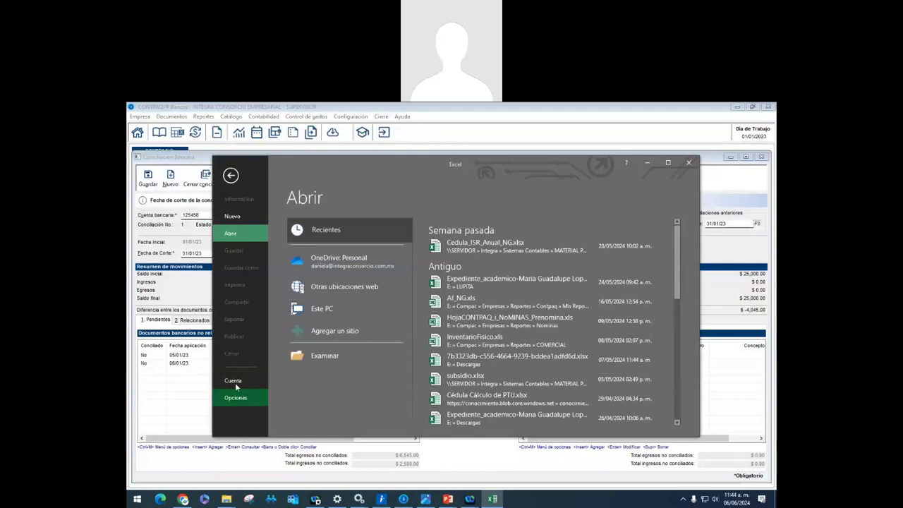
left_click(234, 397)
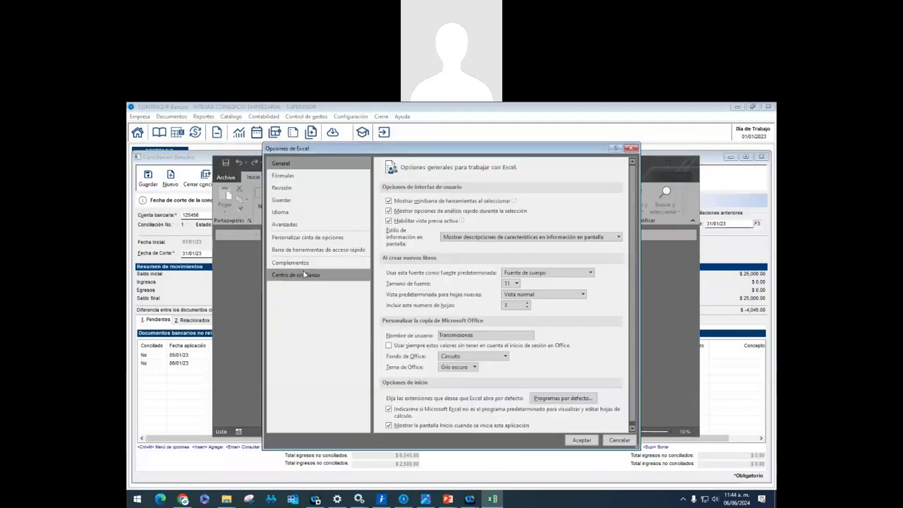
left_click(304, 275)
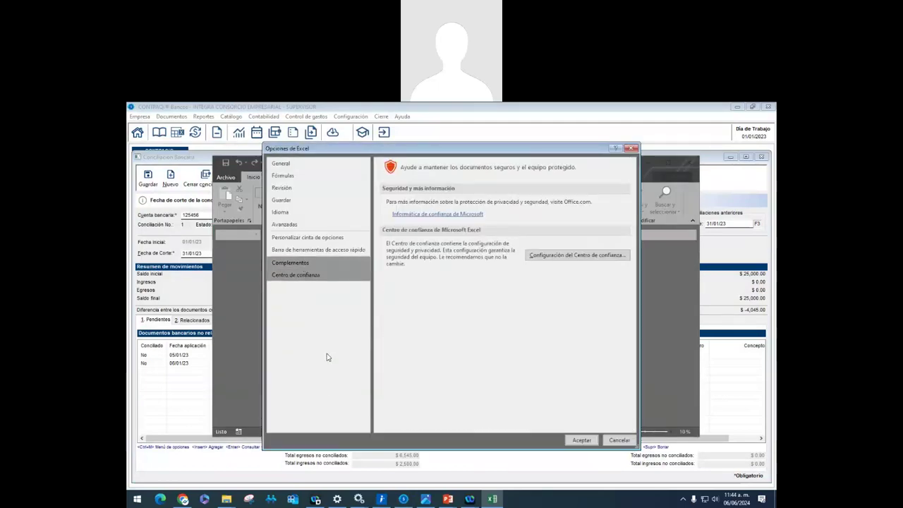
key("Up")
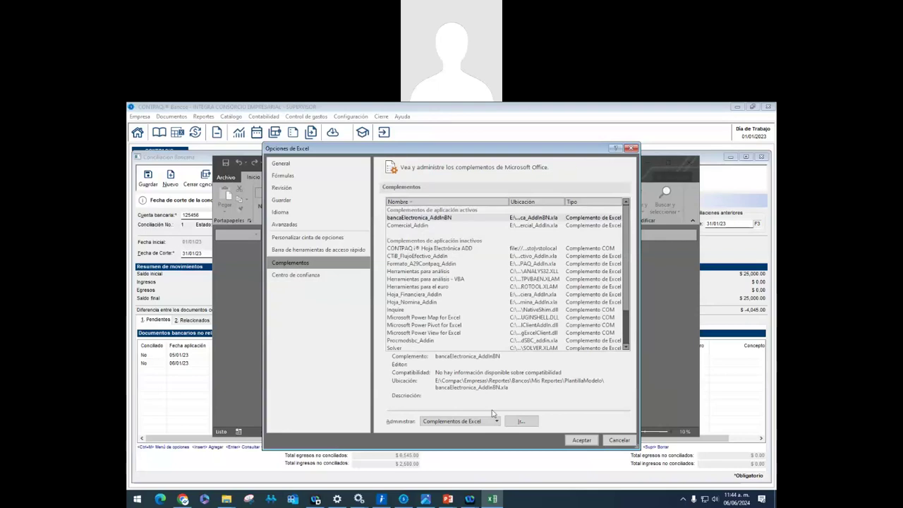
left_click(520, 421)
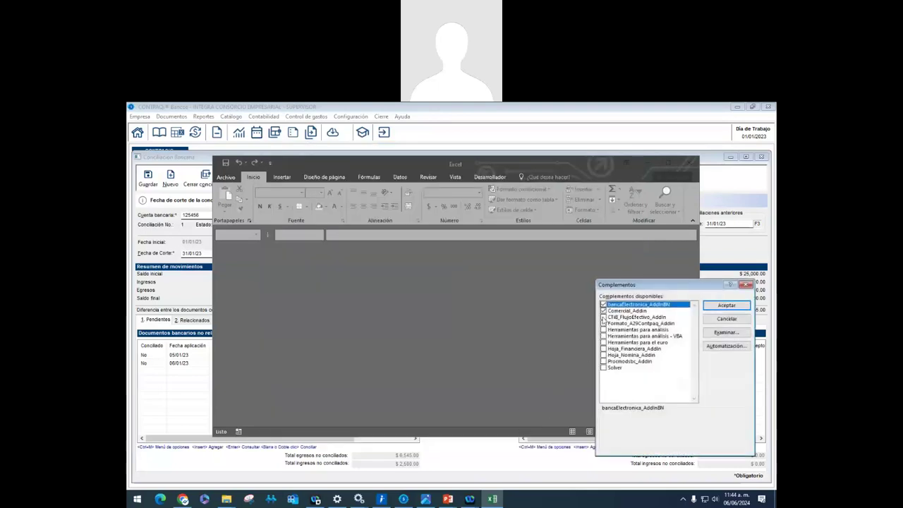
left_click(603, 318)
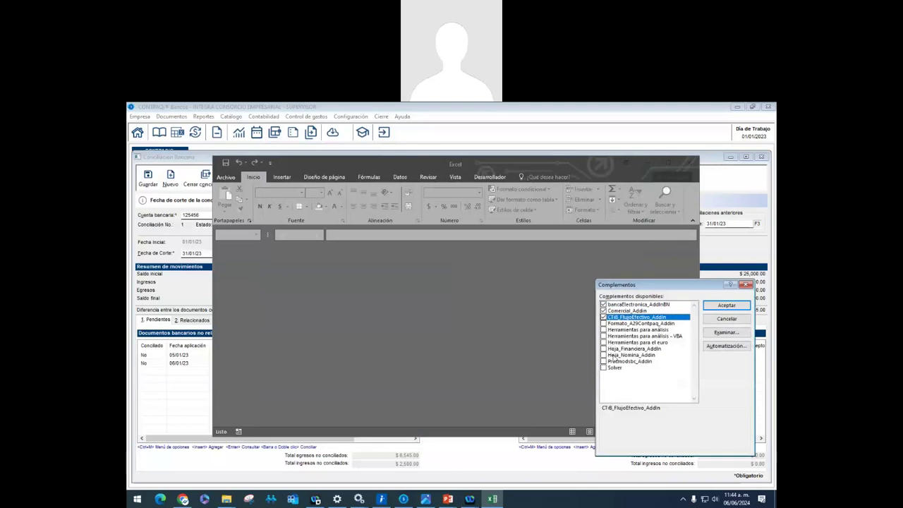
left_click(611, 355)
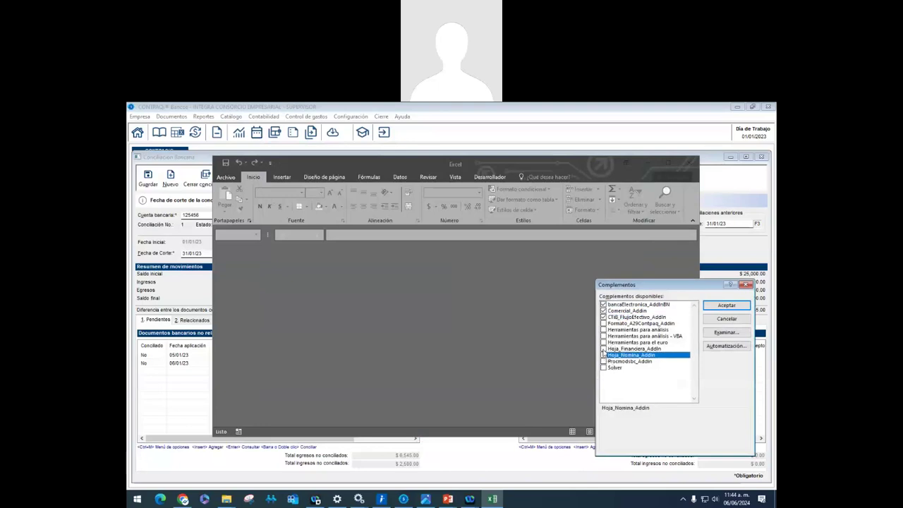
left_click(603, 348)
left_click(607, 355)
left_click(603, 355)
left_click(718, 308)
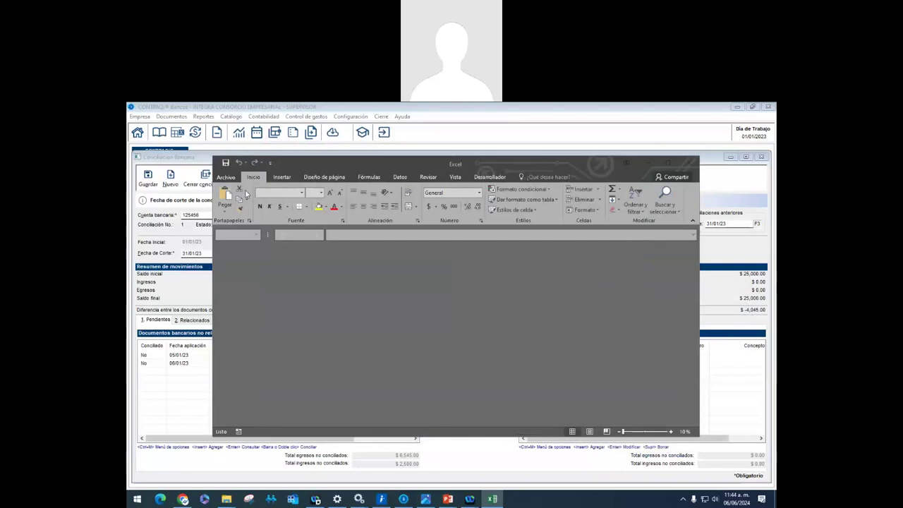
Enable the CONTPAQ i® Hoja Electrónica ADD COM add-in, then close Excel to restart it
left_click(226, 177)
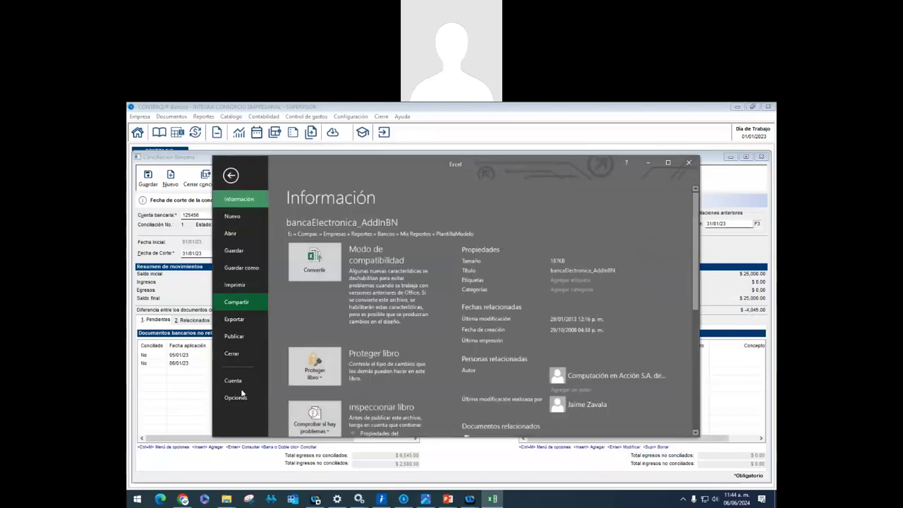
left_click(241, 399)
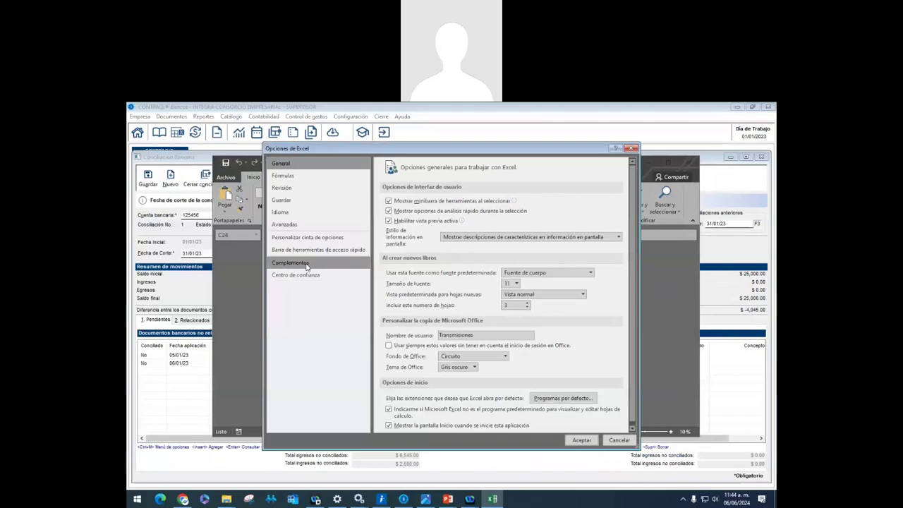
left_click(304, 264)
left_click(496, 421)
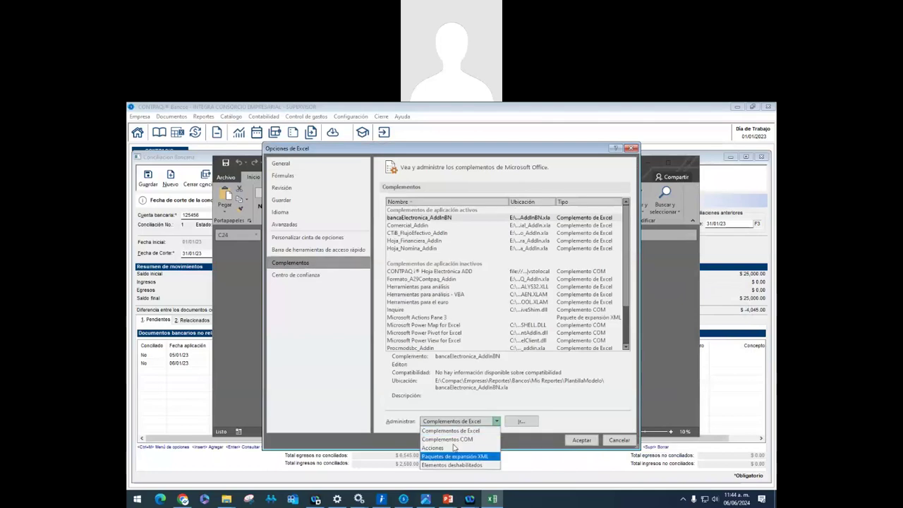
left_click(447, 439)
left_click(521, 421)
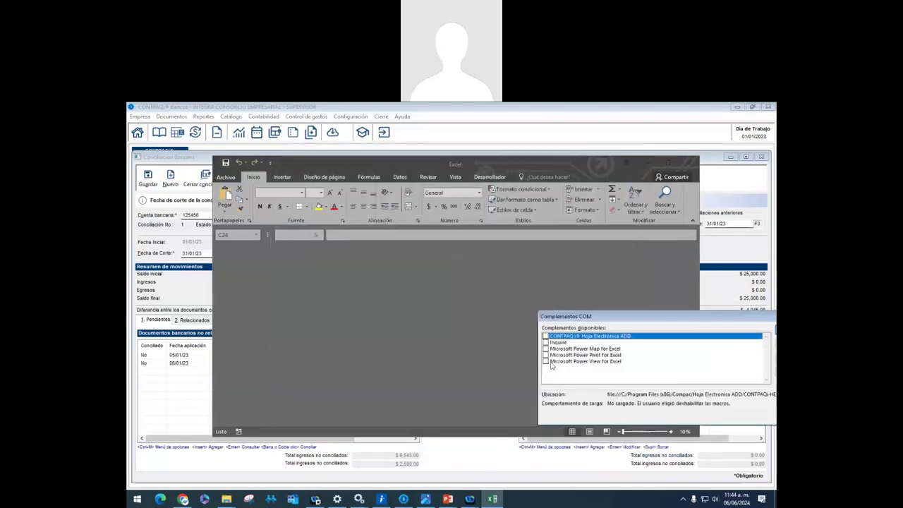
left_click(546, 337)
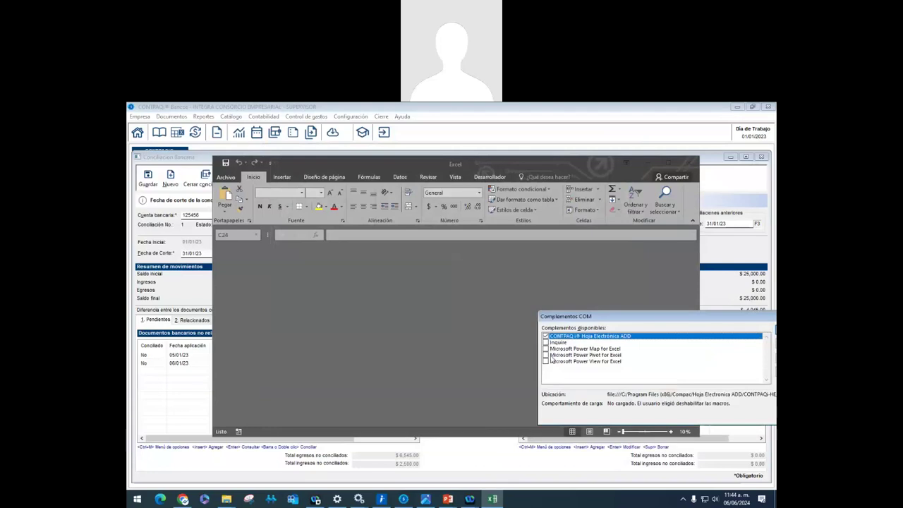
left_click_drag(574, 317, 492, 296)
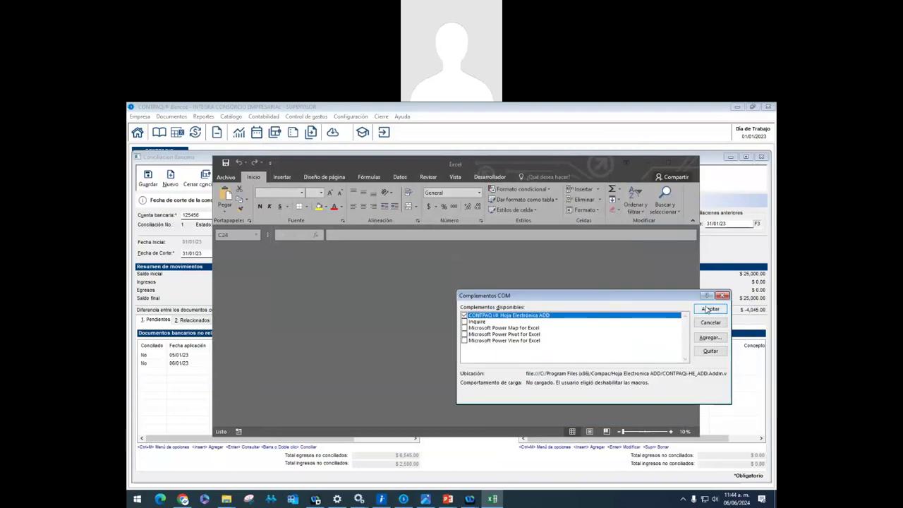
left_click(708, 309)
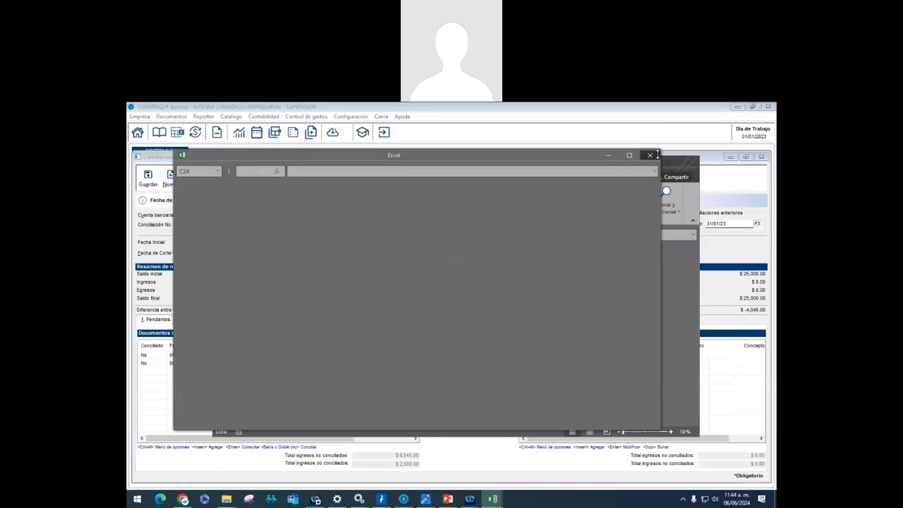
left_click(686, 162)
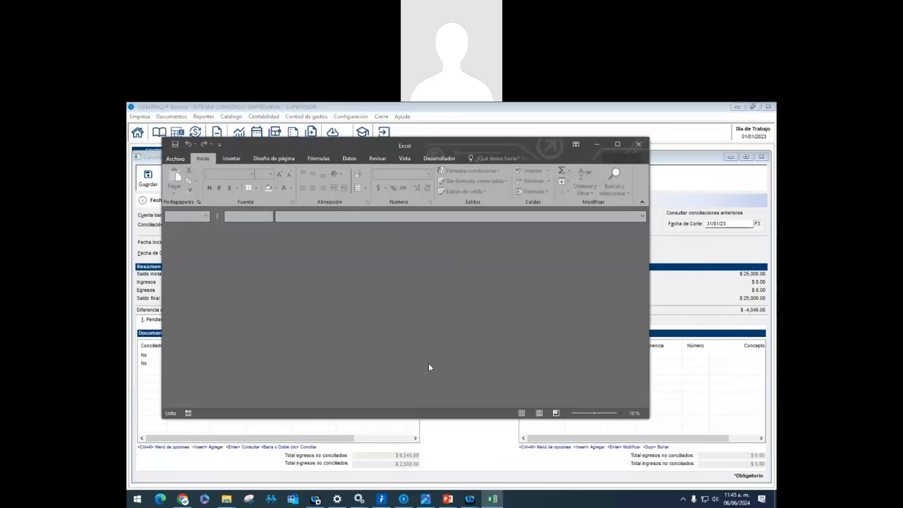
Open the Trust Center settings and review trusted locations, documents and add-in catalogs
left_click(175, 158)
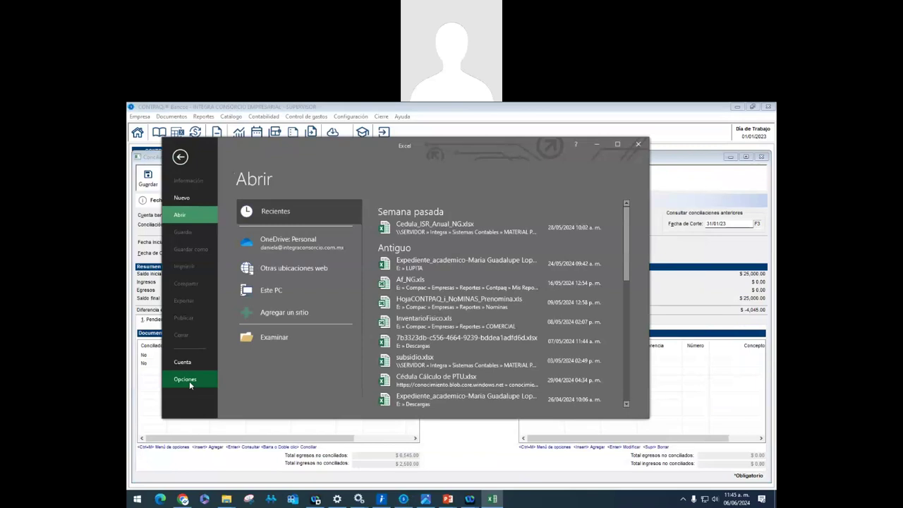
left_click(189, 380)
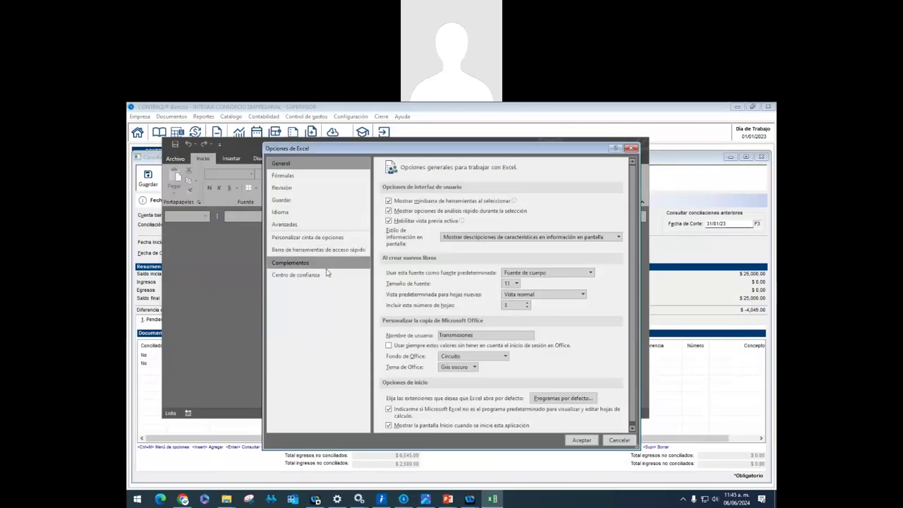
left_click(327, 274)
left_click(574, 256)
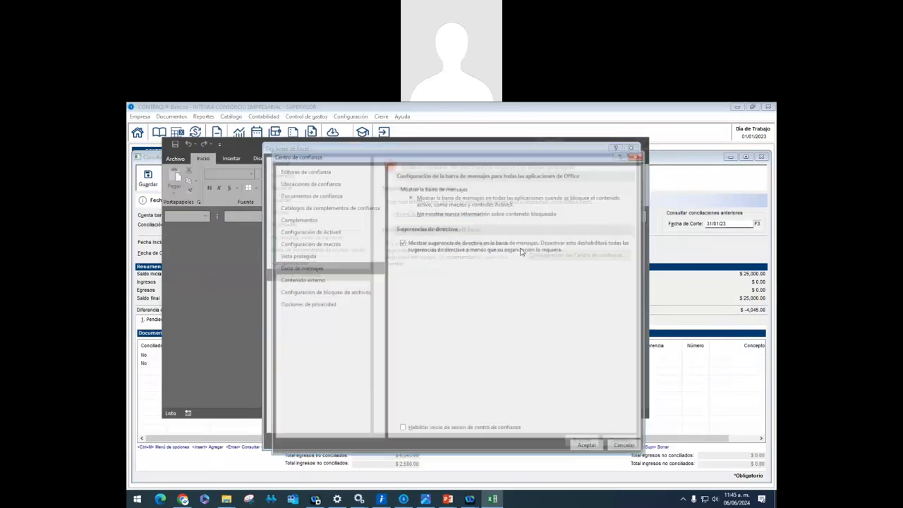
left_click(308, 182)
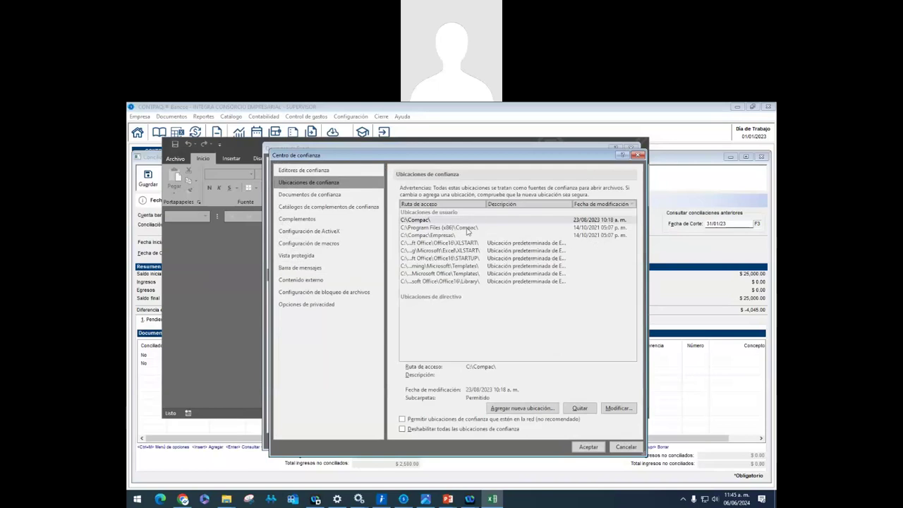
left_click(313, 194)
left_click(313, 207)
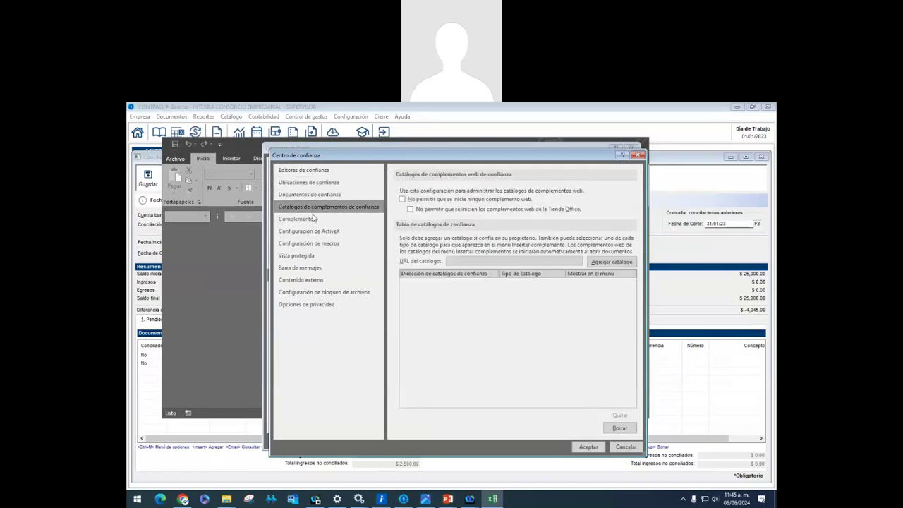
left_click(314, 218)
Review the ActiveX, Macro, Protected View and Privacy pages, then cancel both dialogs unchanged
left_click(316, 233)
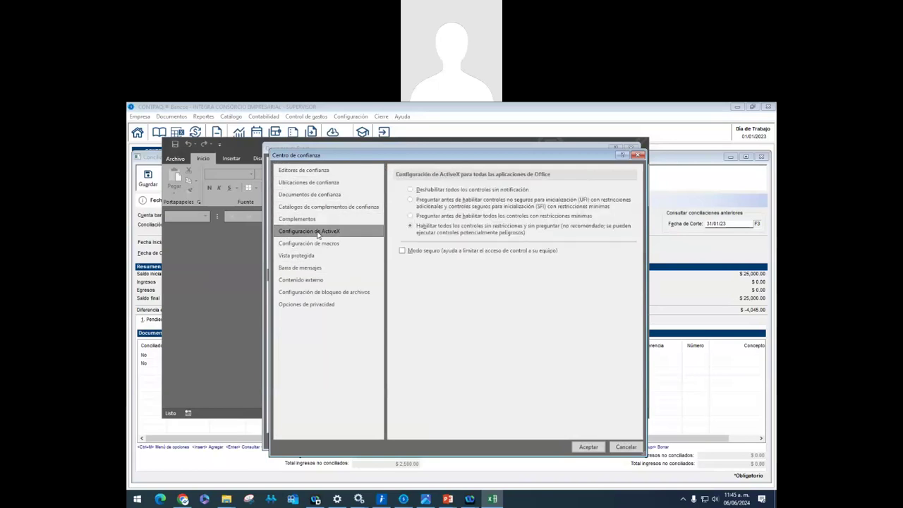
left_click(320, 244)
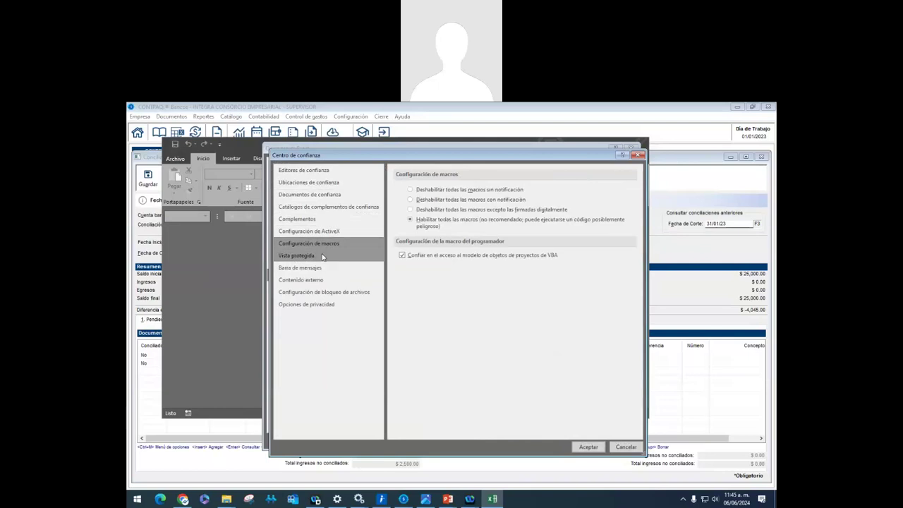
left_click(323, 257)
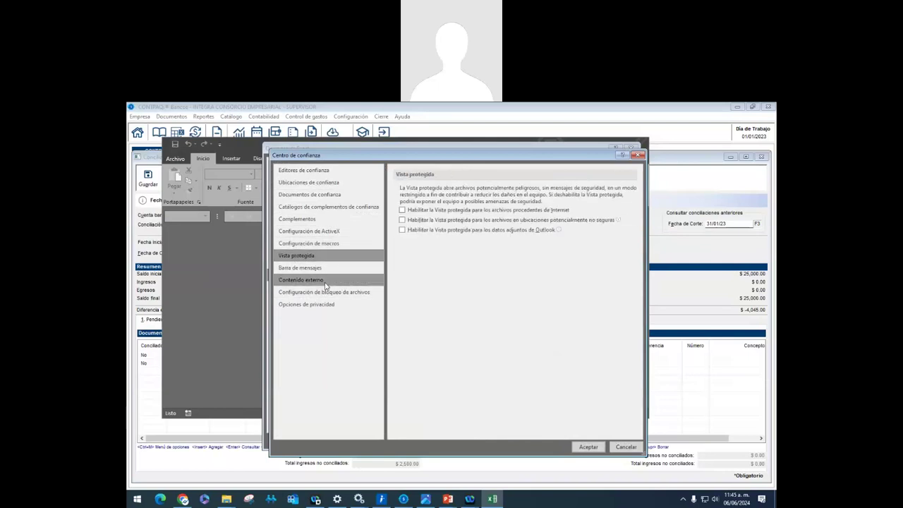
left_click(321, 305)
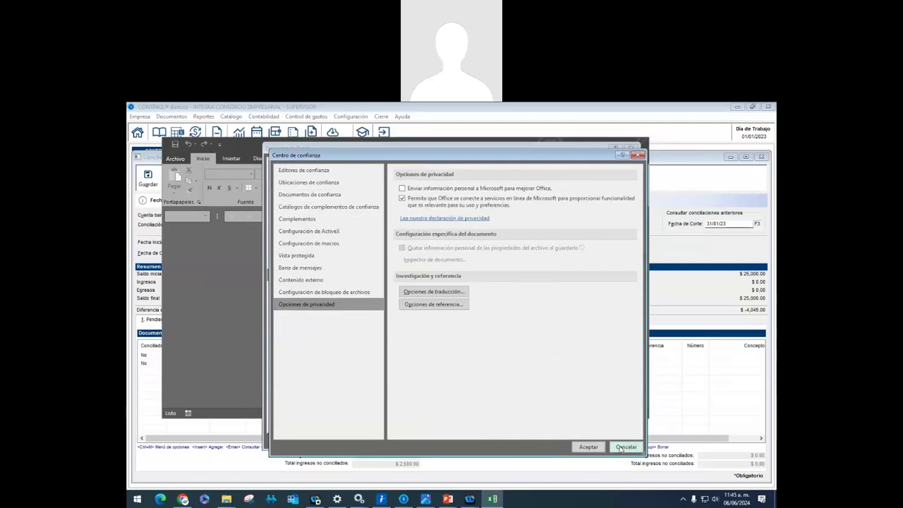
left_click(621, 446)
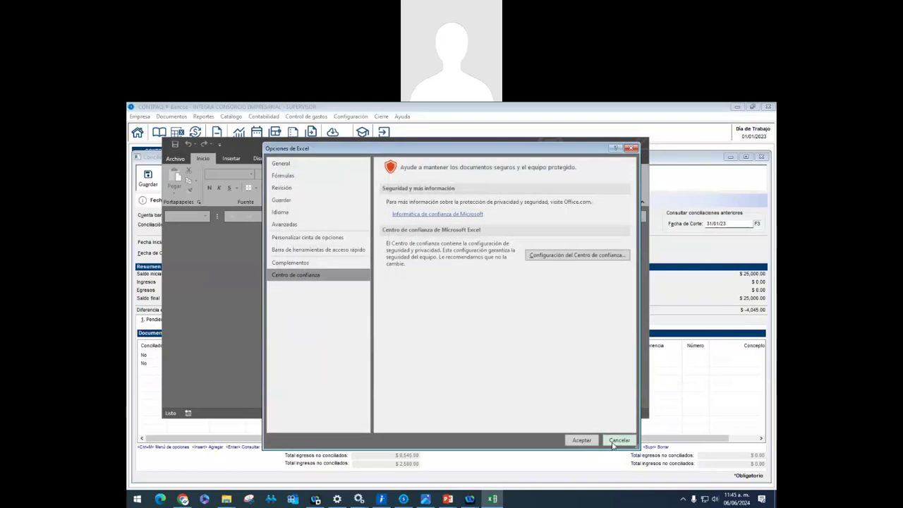
left_click(618, 440)
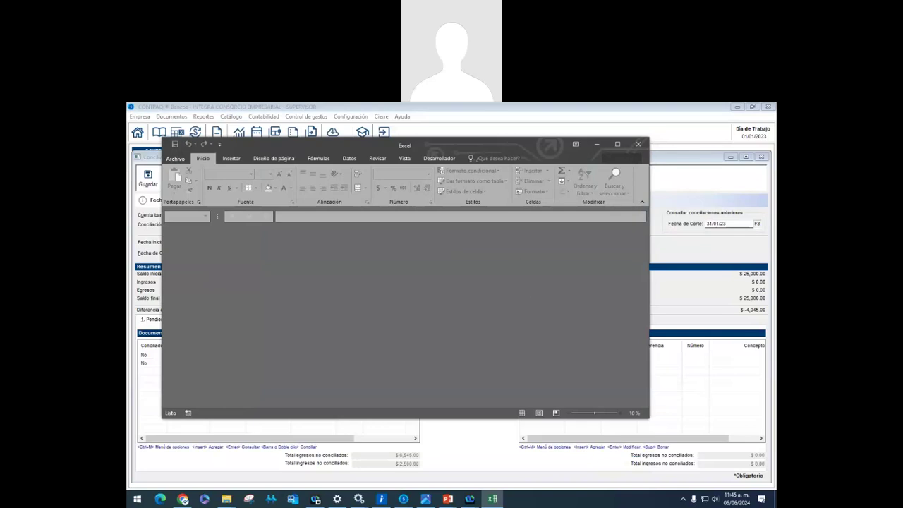
key("alt+F4")
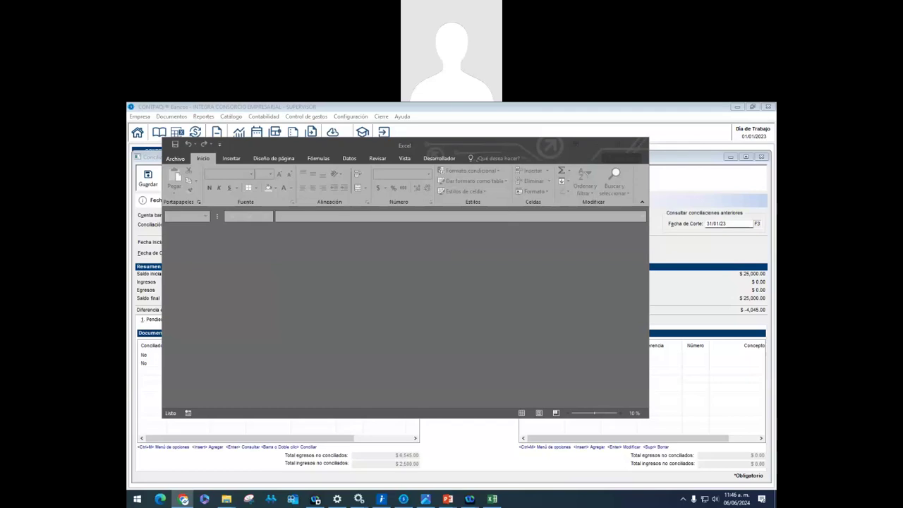
key("alt+Tab")
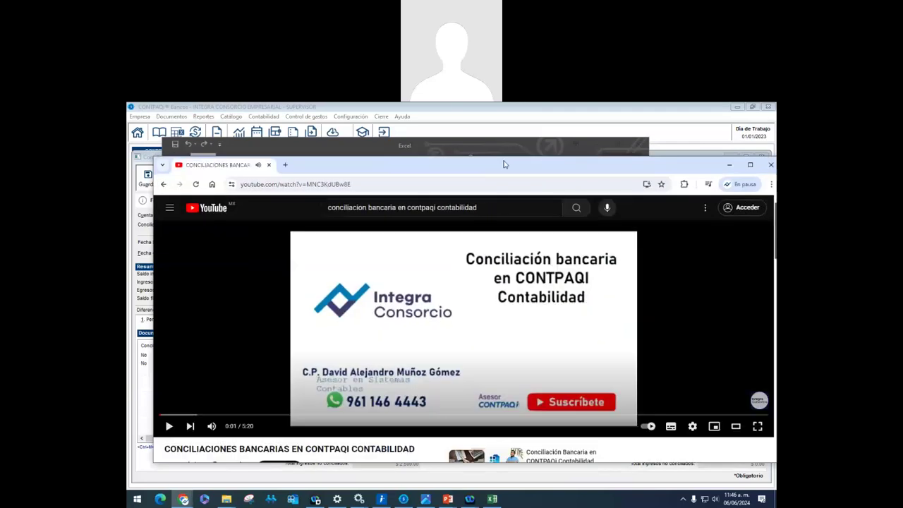
double_click(477, 163)
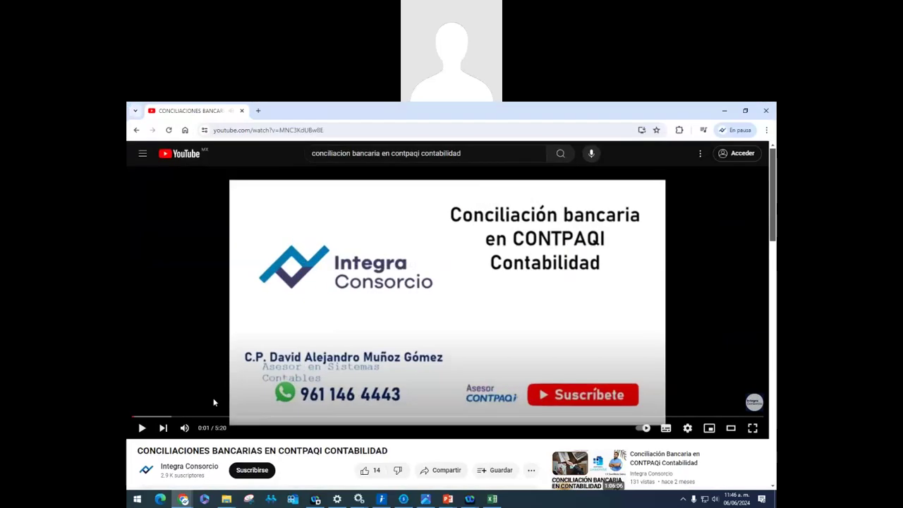
left_click(286, 133)
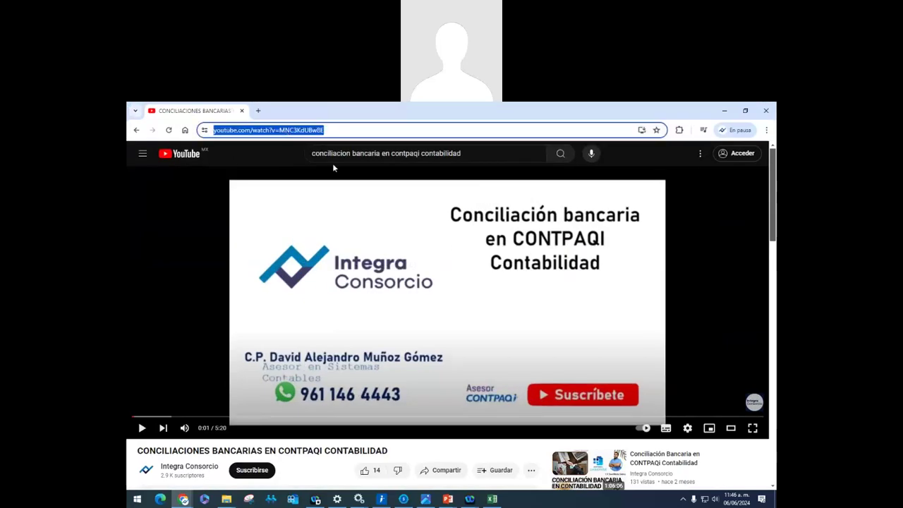
key("alt+Tab")
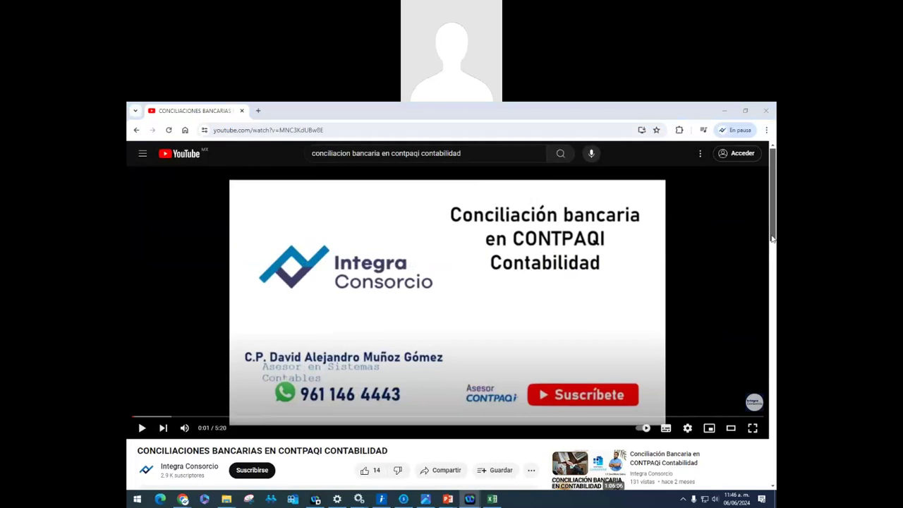
left_click(725, 113)
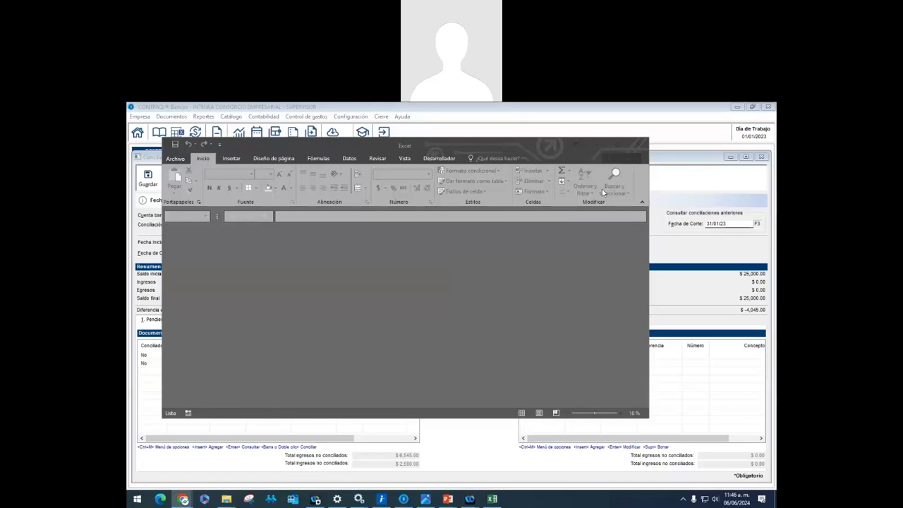
Close the leftover Excel window and return to the BBVA Bancomer reconciliation cut off 31/01/23
left_click(637, 145)
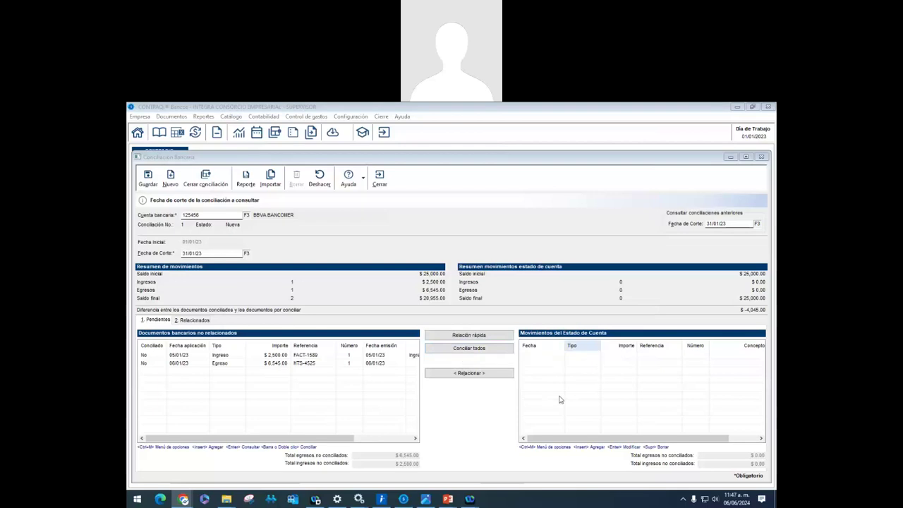
left_click(556, 356)
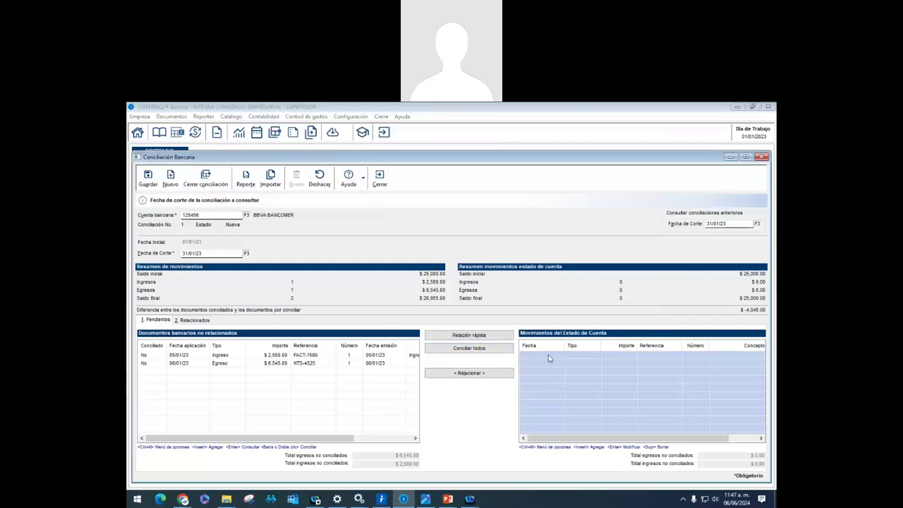
Start a new statement movement dated 05/01/23, type Ingreso, amount $2,500.00
right_click(549, 359)
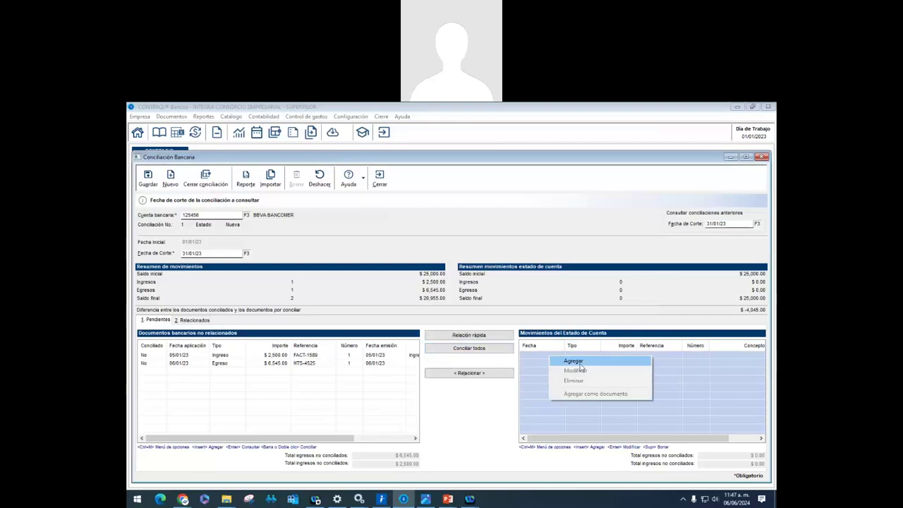
left_click(577, 361)
left_click_drag(480, 274, 628, 276)
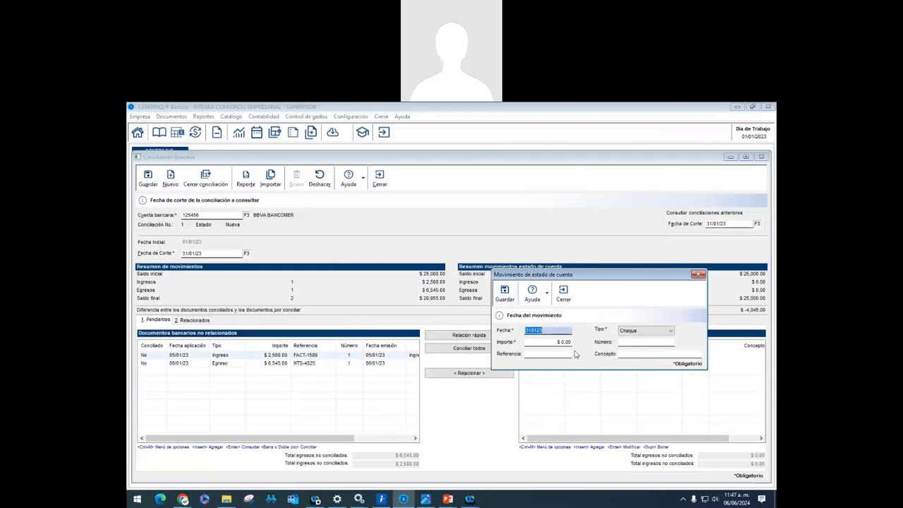
type("01")
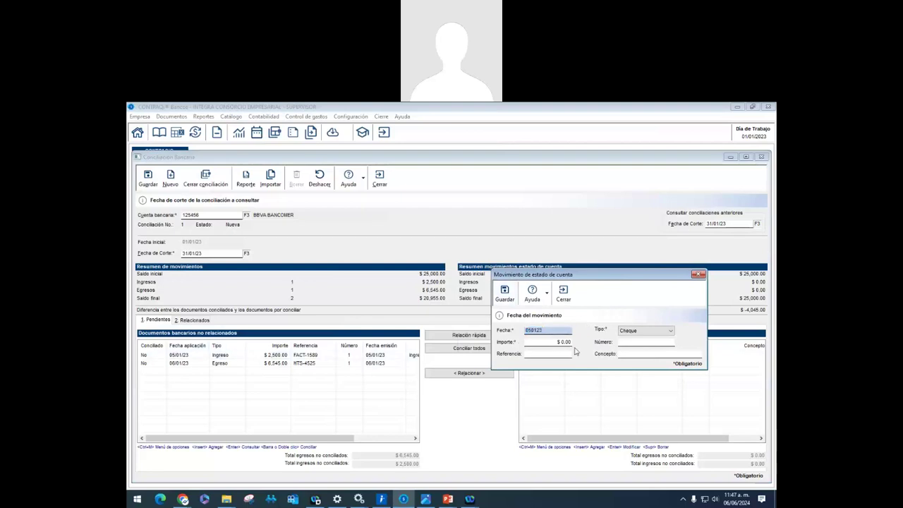
key("Tab")
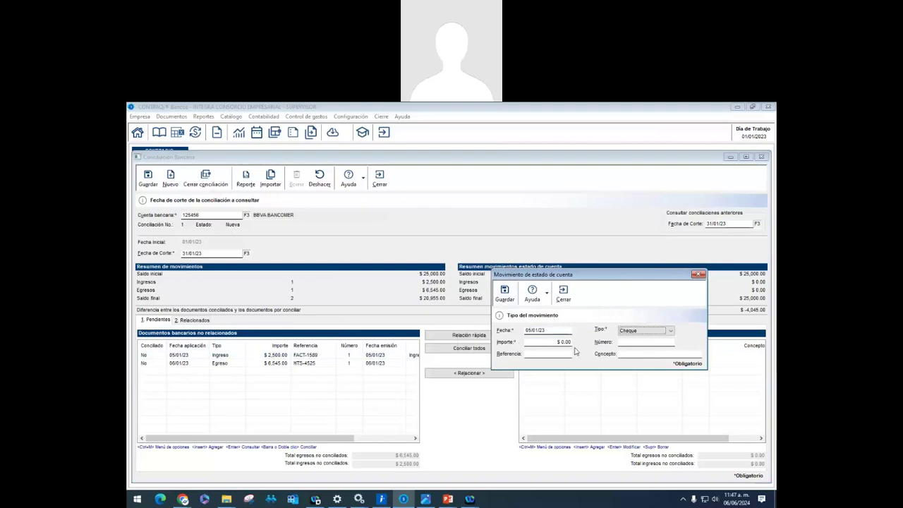
key("Down")
key("Down")
key("Tab")
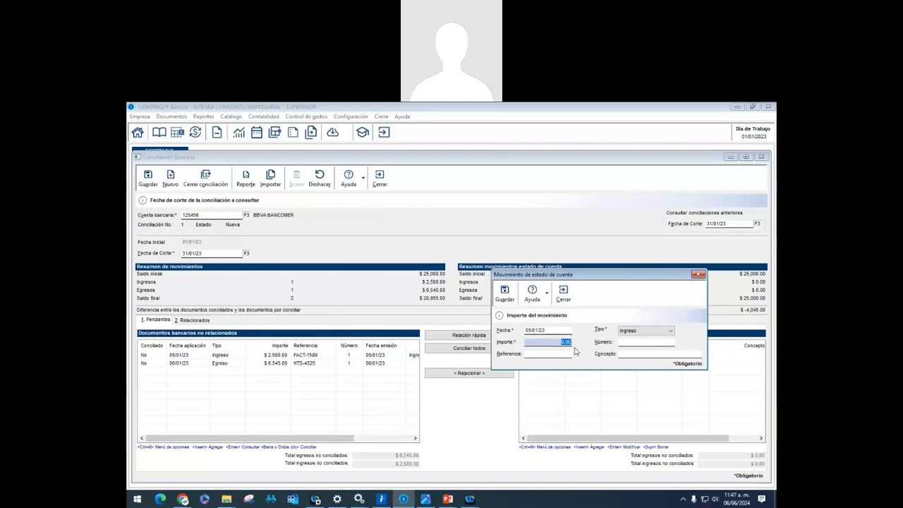
type("2500")
key("Tab")
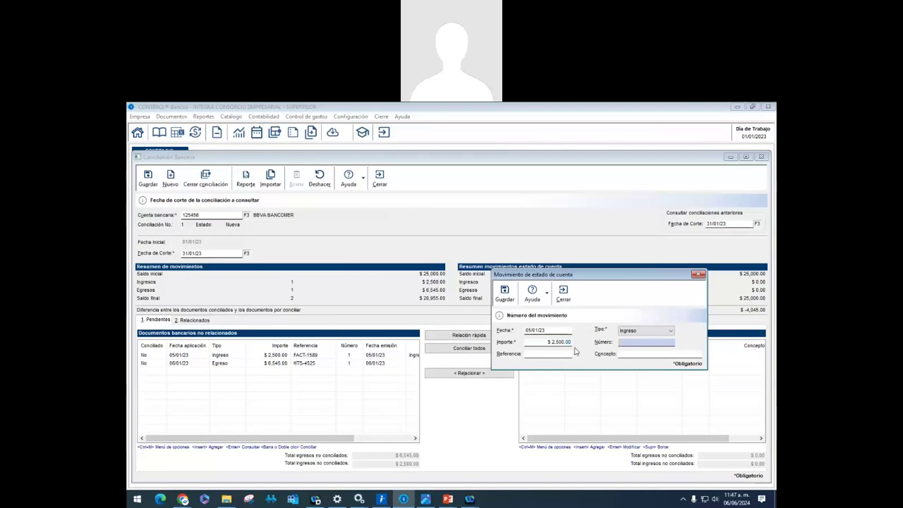
Give it reference FACT-1589 and concept 'Ingresos por venta de contado', then save
key("Tab")
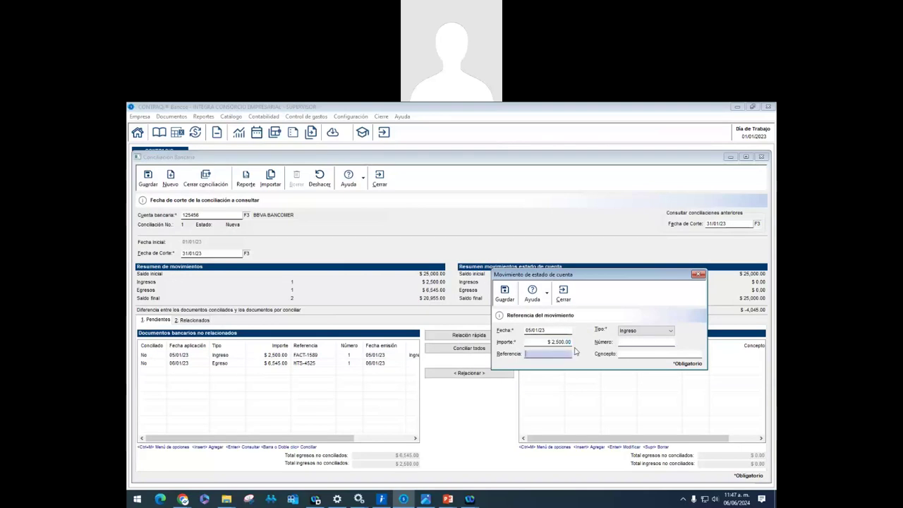
type("FACT-15989")
key("BackSpace")
key("BackSpace")
type("89")
left_click(652, 352)
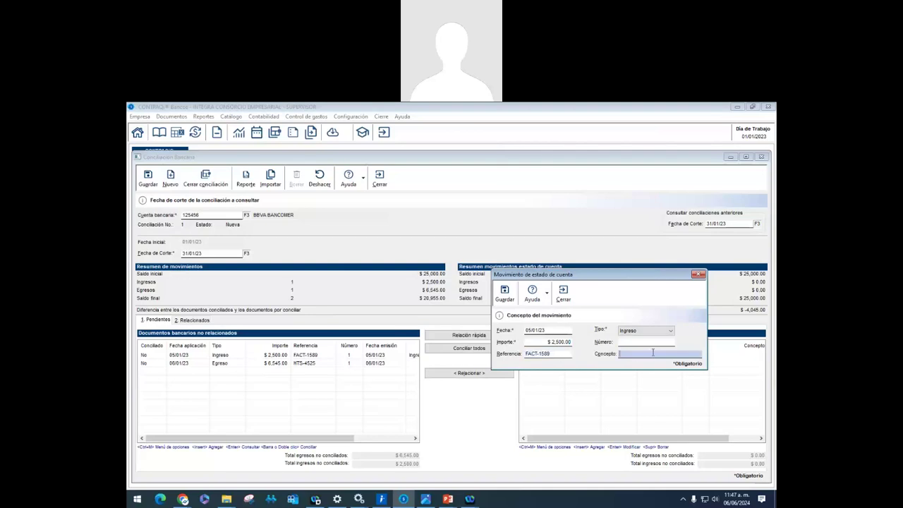
type("Ingresos por venta de contado")
left_click(505, 295)
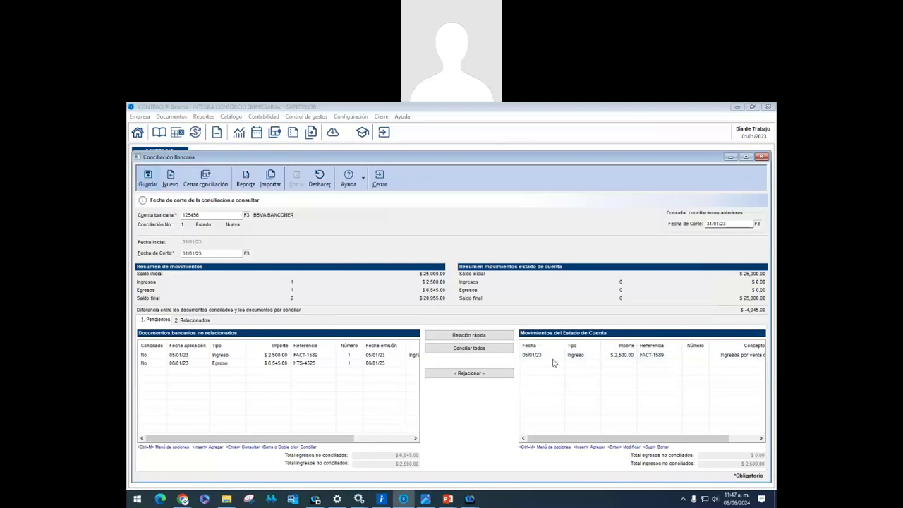
Start another statement movement dated 06/01/23, type Egreso, amount $6,545.00
right_click(545, 371)
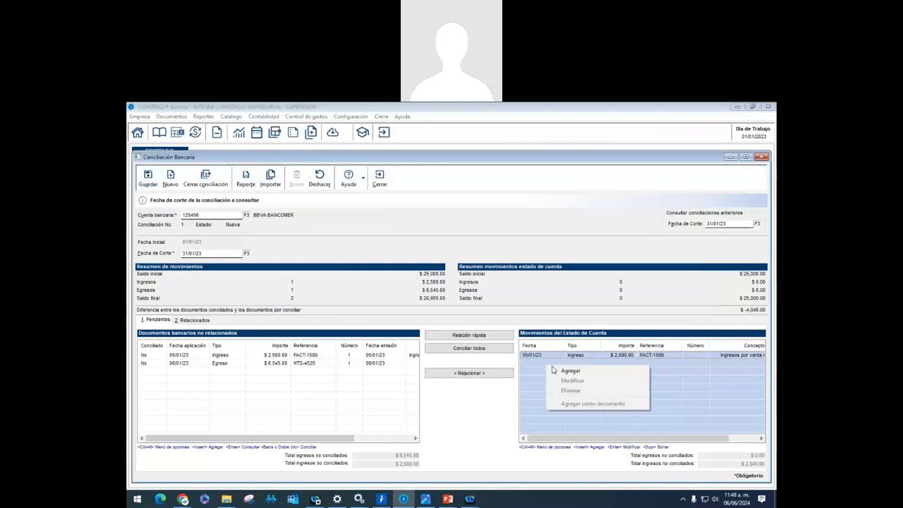
left_click(558, 370)
left_click_drag(490, 278, 614, 289)
type("0")
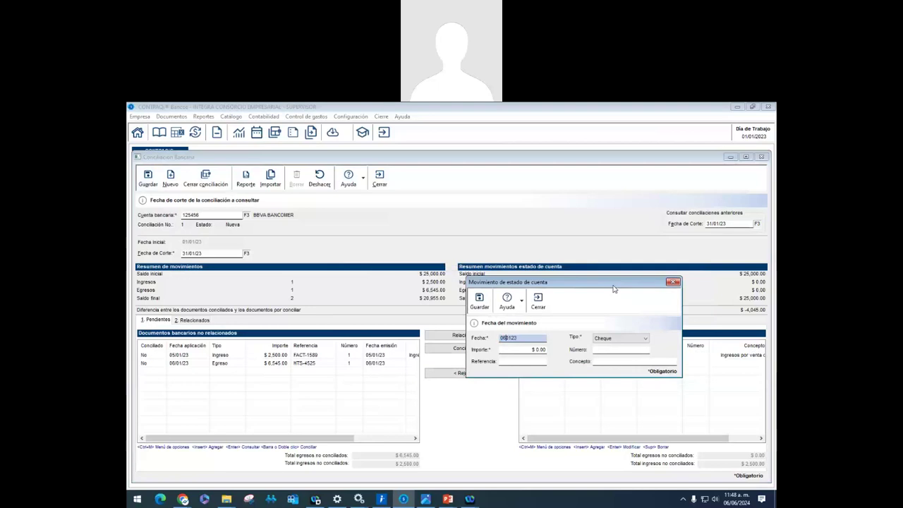
type("6/01/23")
key("Tab")
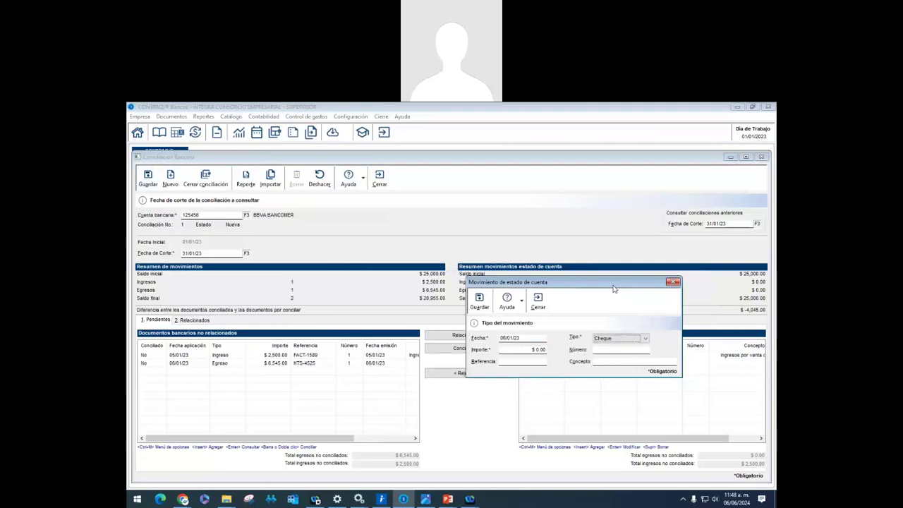
key("e")
key("Tab")
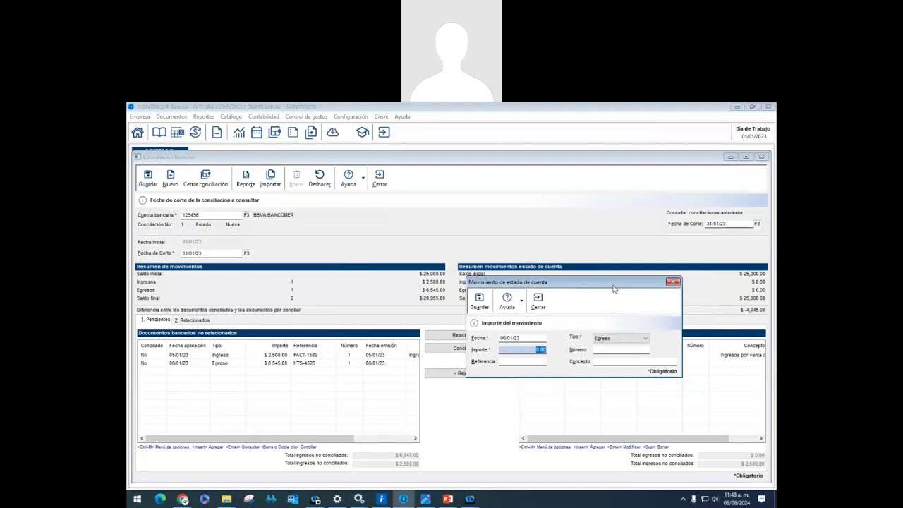
type("6545")
key("Tab")
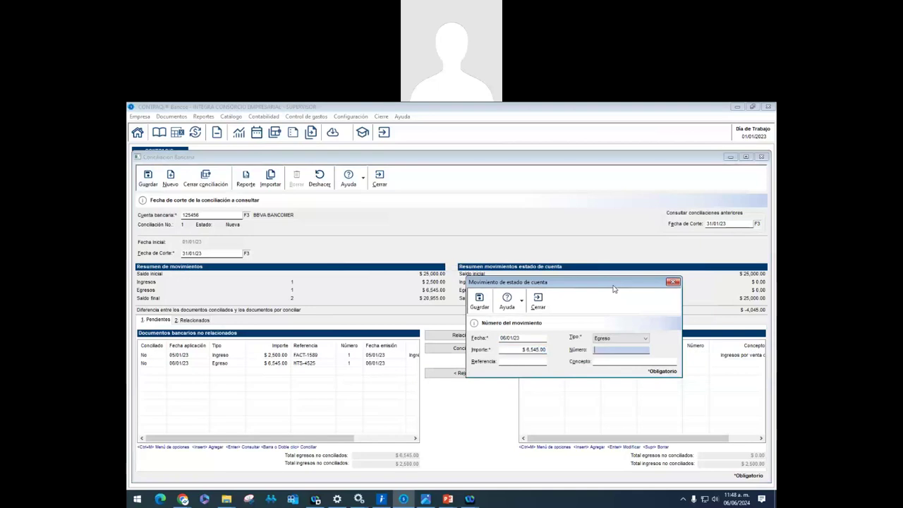
Give it reference HTS-4525 and concept 'Egresospor pago a proveedores', then save
key("Tab")
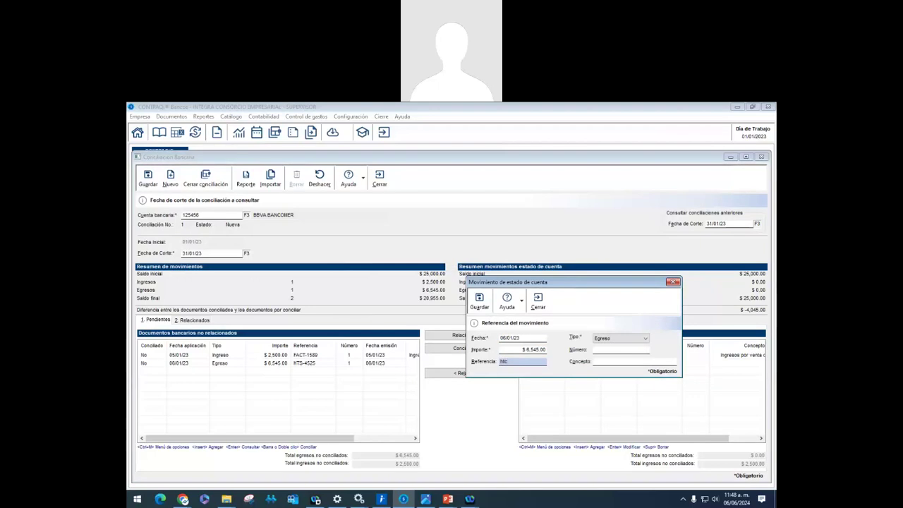
type("HTS-4525")
key("Tab")
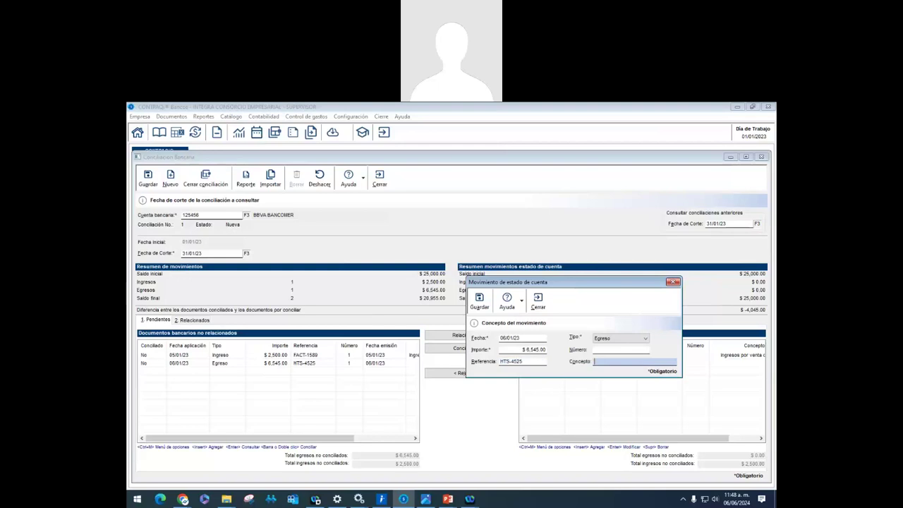
type("Egresospor pago a proveedores")
left_click(473, 309)
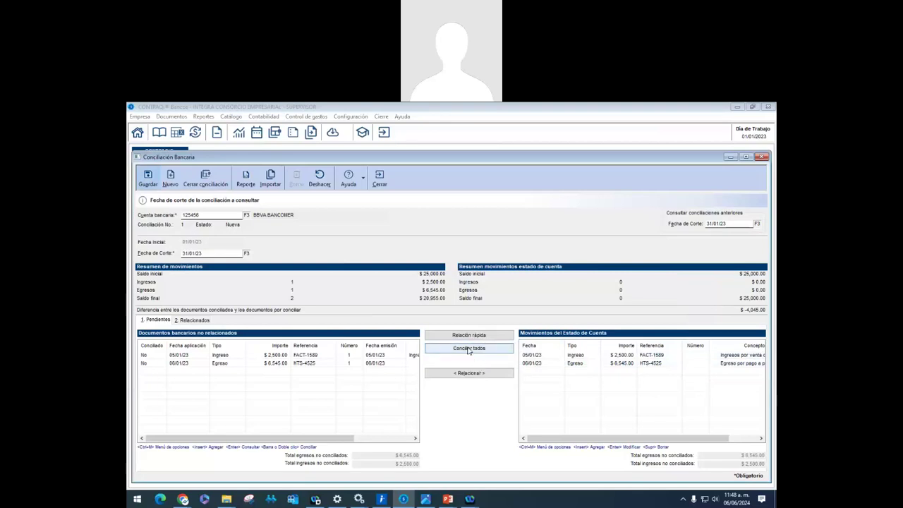
Apply Conciliar todos, then switch the Ingreso and Egreso documents' Conciliado from Sí to No
left_click(465, 350)
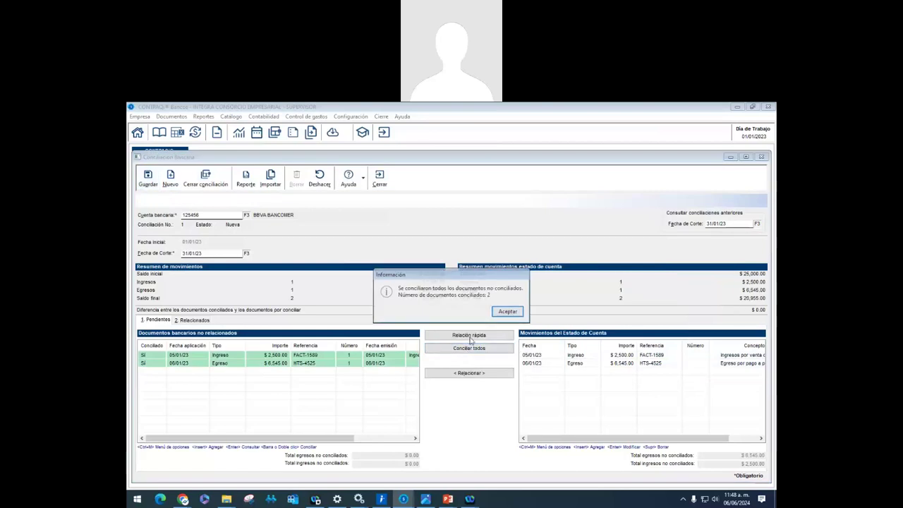
left_click(508, 311)
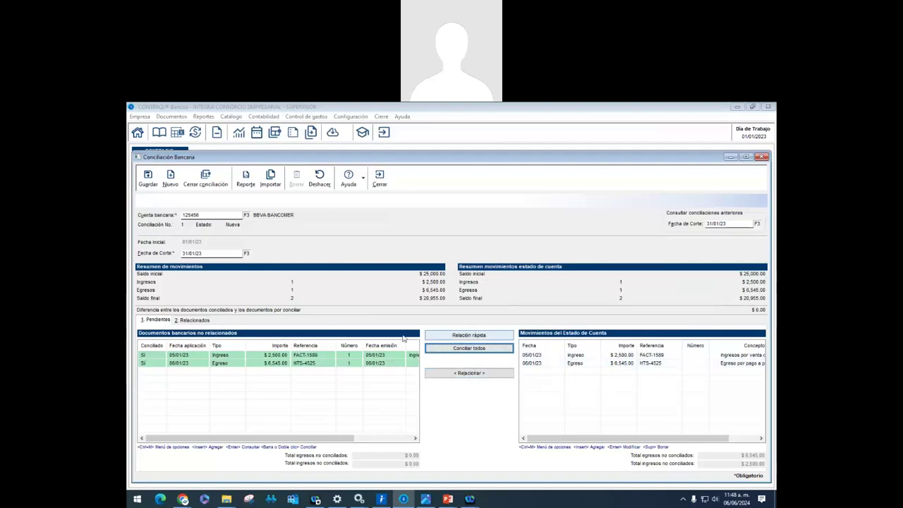
left_click(361, 359)
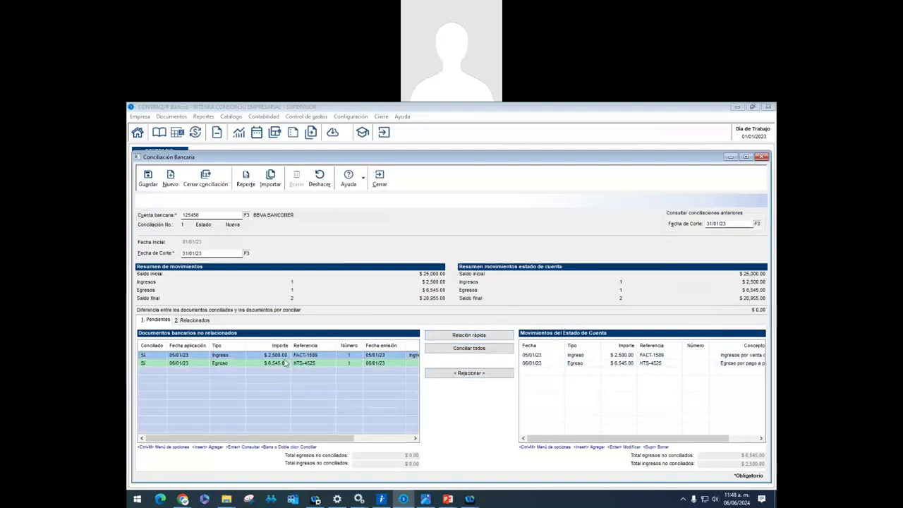
left_click(272, 363)
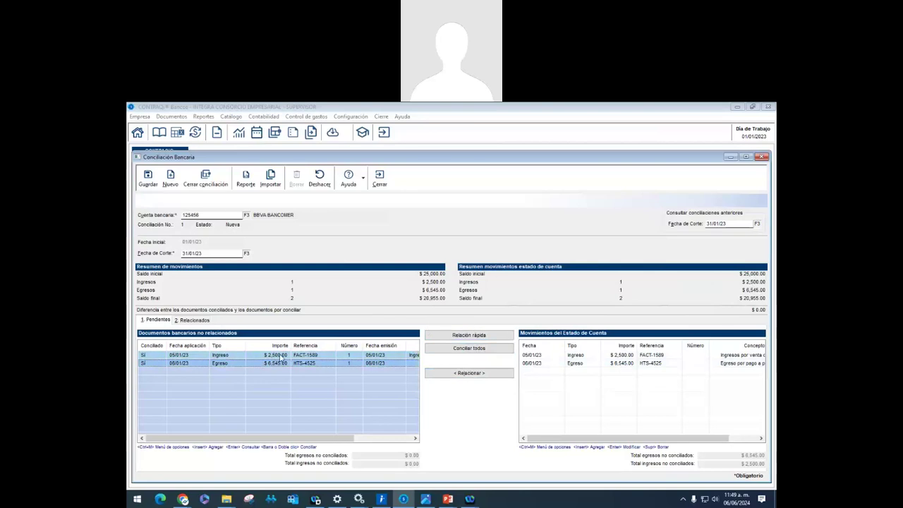
left_click(282, 363)
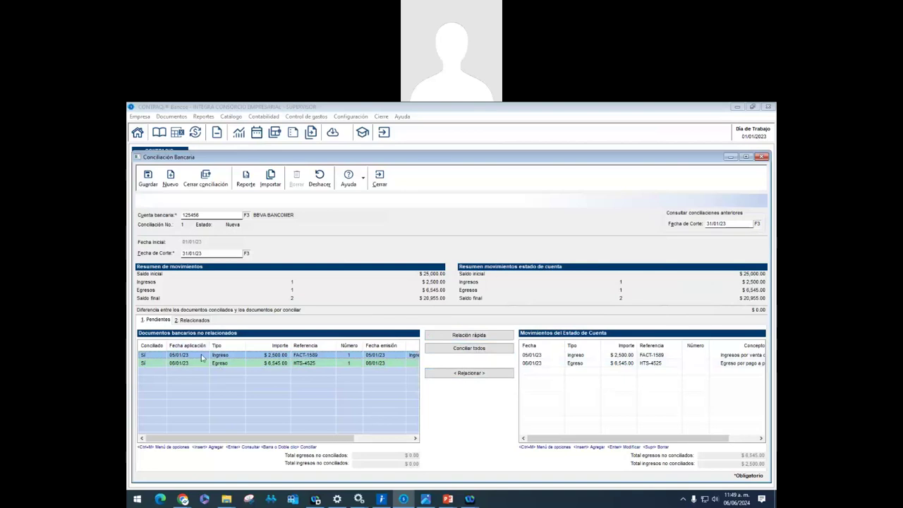
double_click(201, 357)
double_click(222, 363)
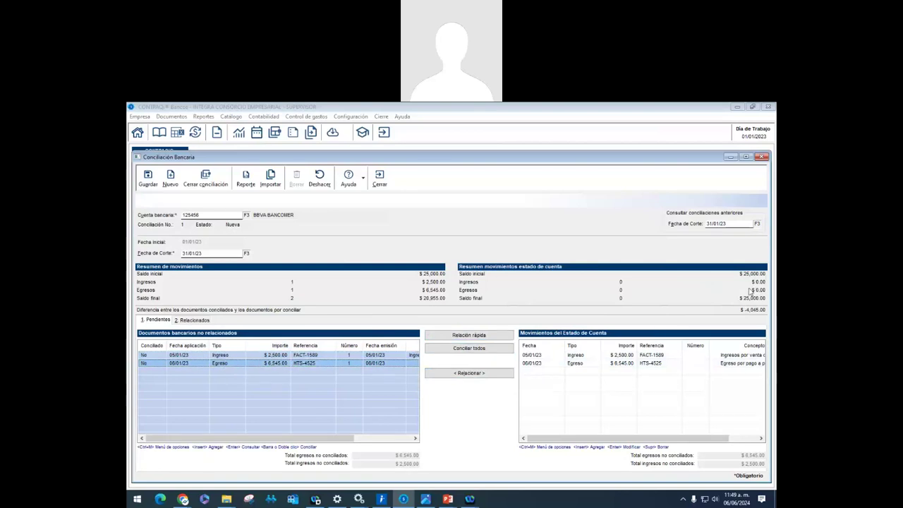
Use Relación rápida to match the 2 documents with their statement movements
left_click(455, 373)
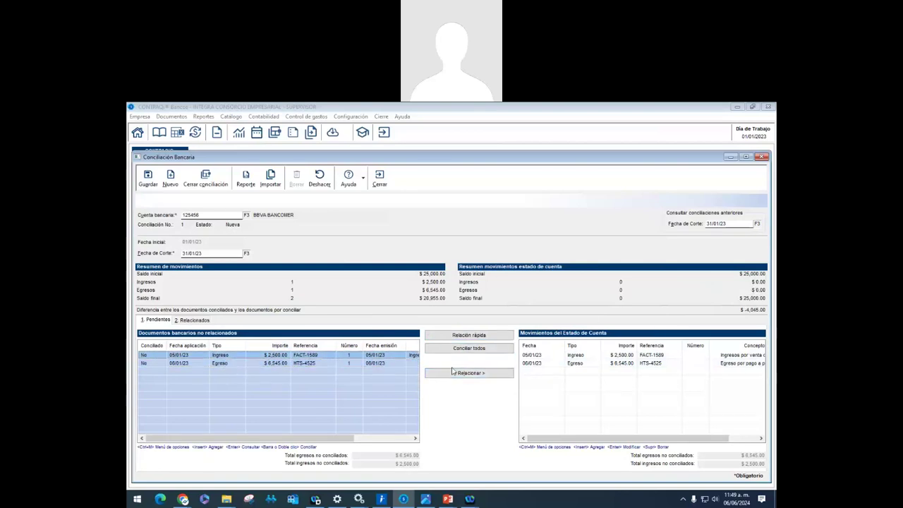
key("Return")
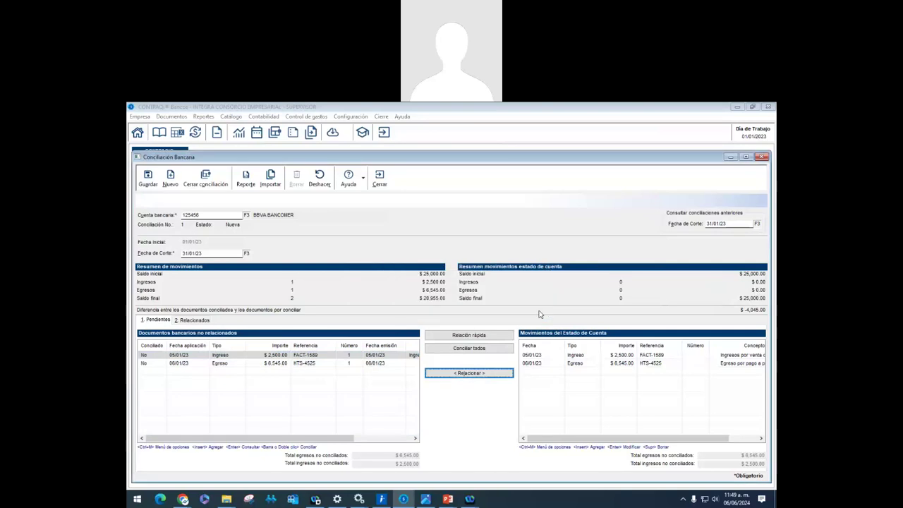
left_click(474, 374)
left_click(528, 312)
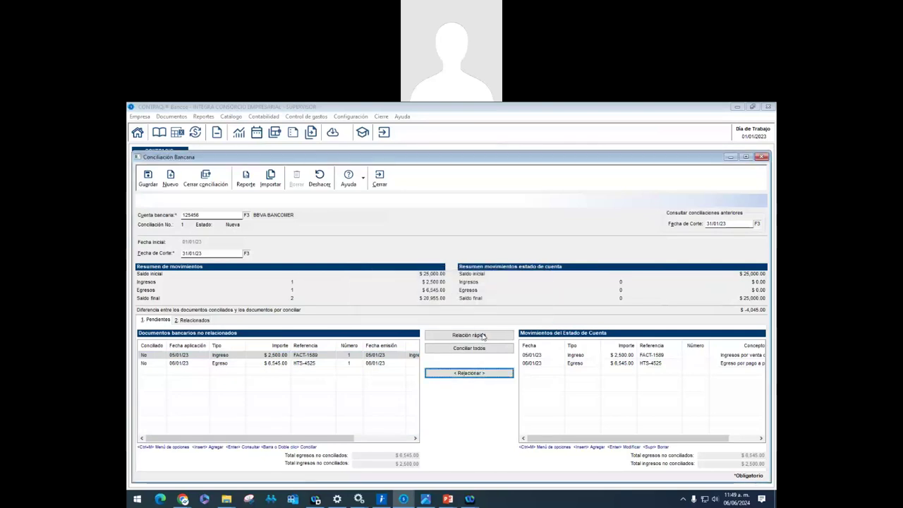
left_click(483, 335)
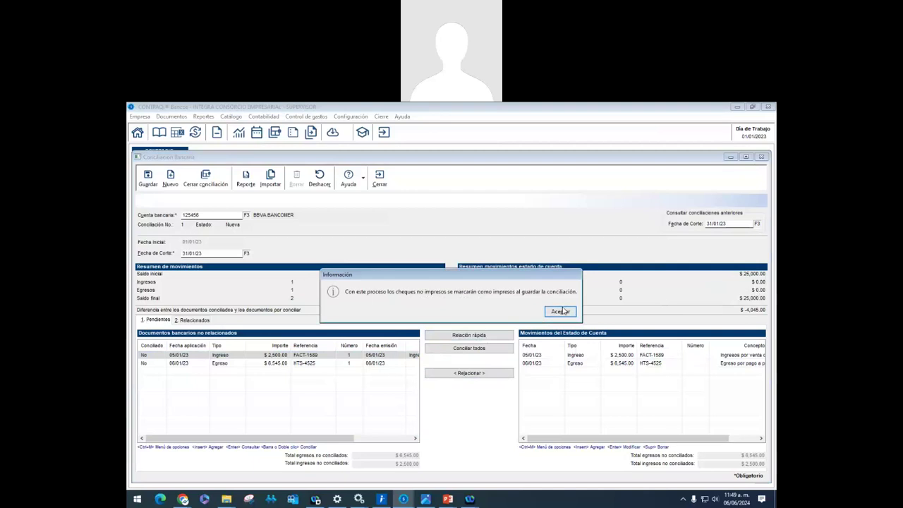
left_click(498, 312)
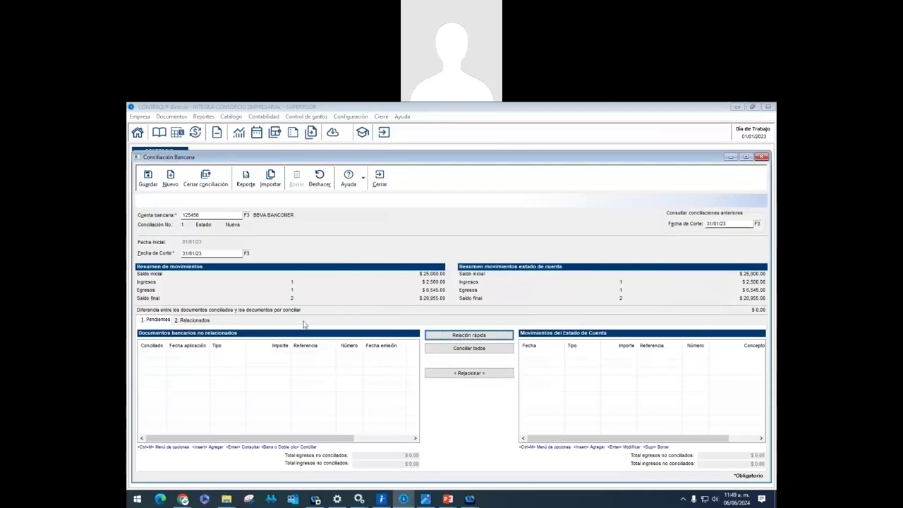
Review the two matched documents in the Relacionados tab, then return to Pendientes
left_click(200, 320)
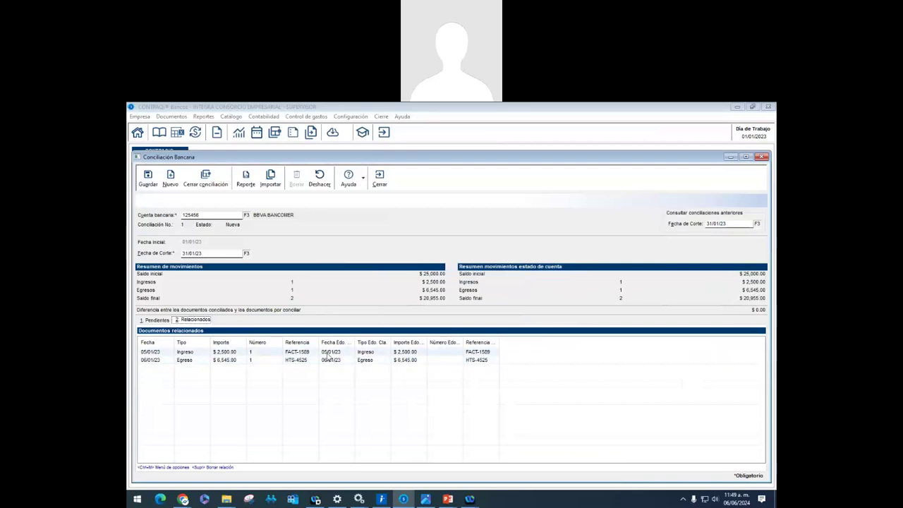
left_click(159, 320)
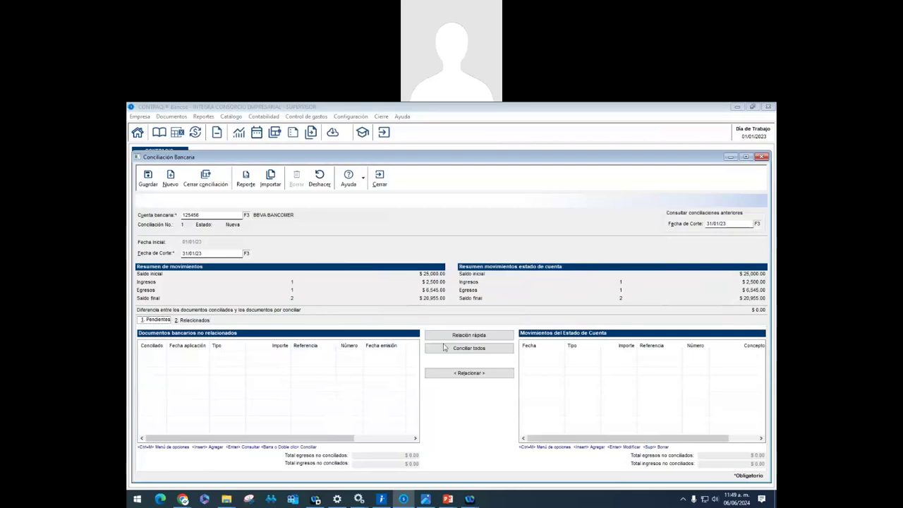
left_click(202, 321)
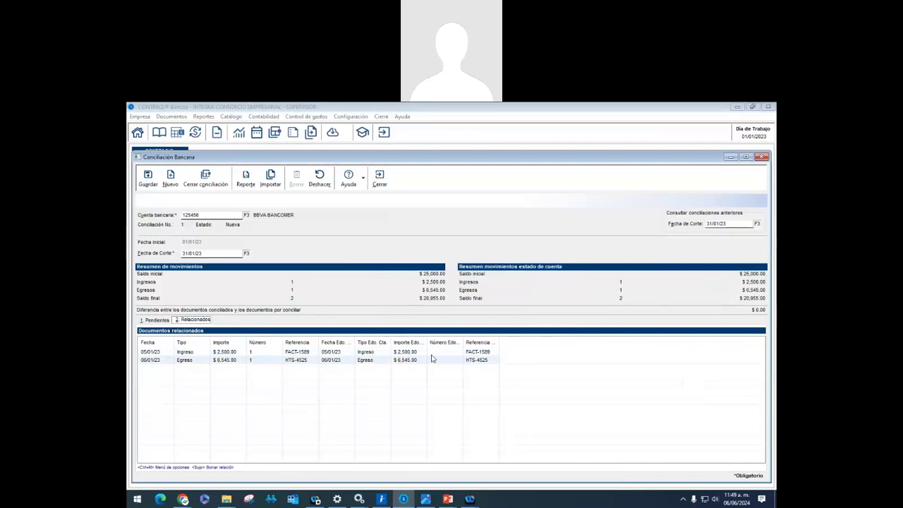
key("alt+1")
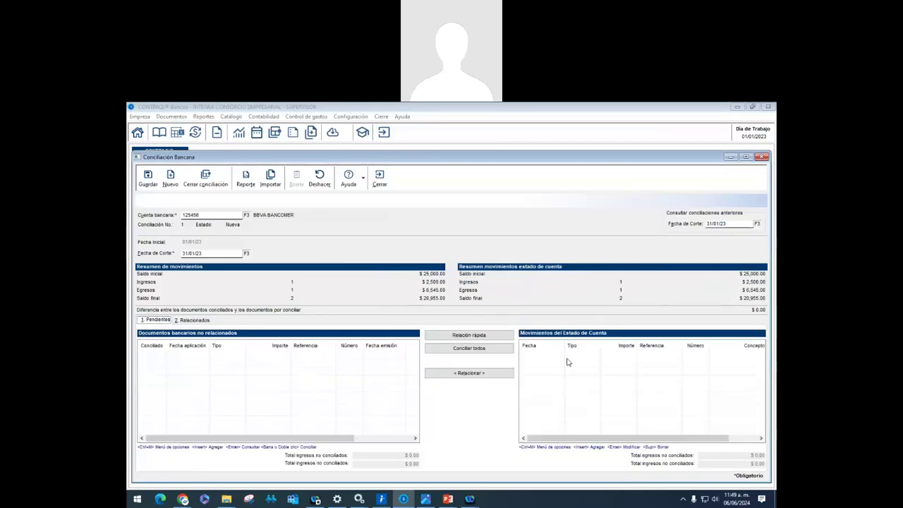
left_click(548, 357)
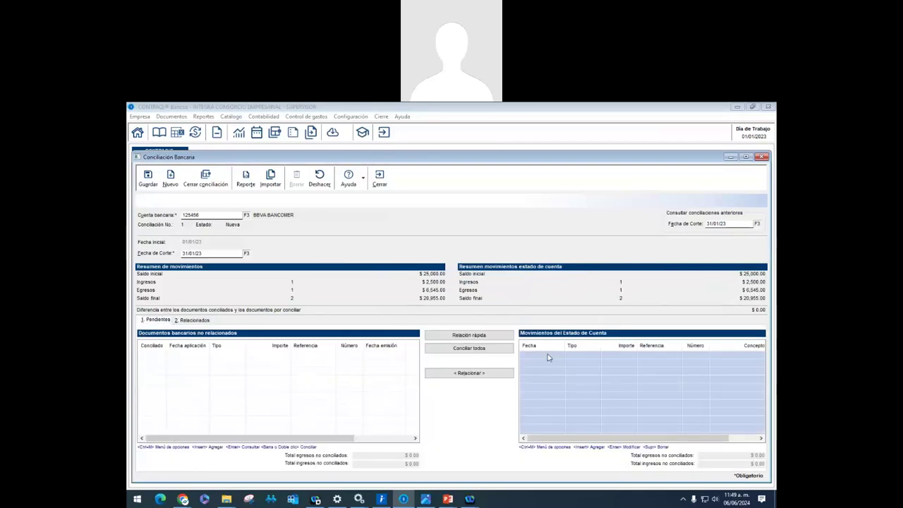
Start a new Ingreso bank document from the bank documents list
left_click(309, 359)
right_click(284, 354)
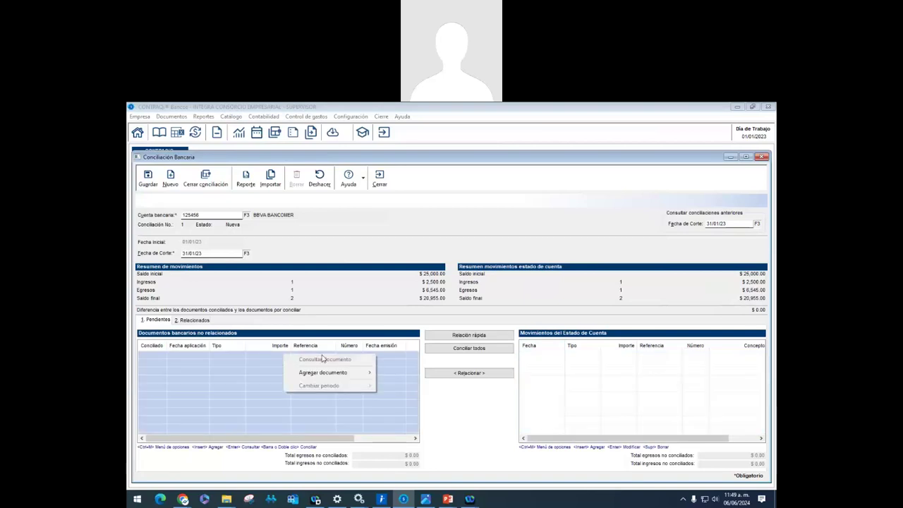
mouse_move(353, 374)
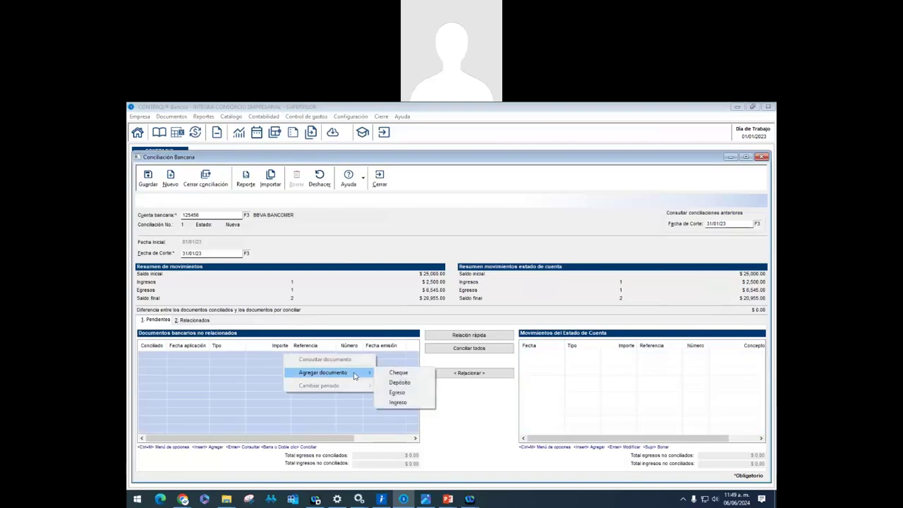
left_click(231, 363)
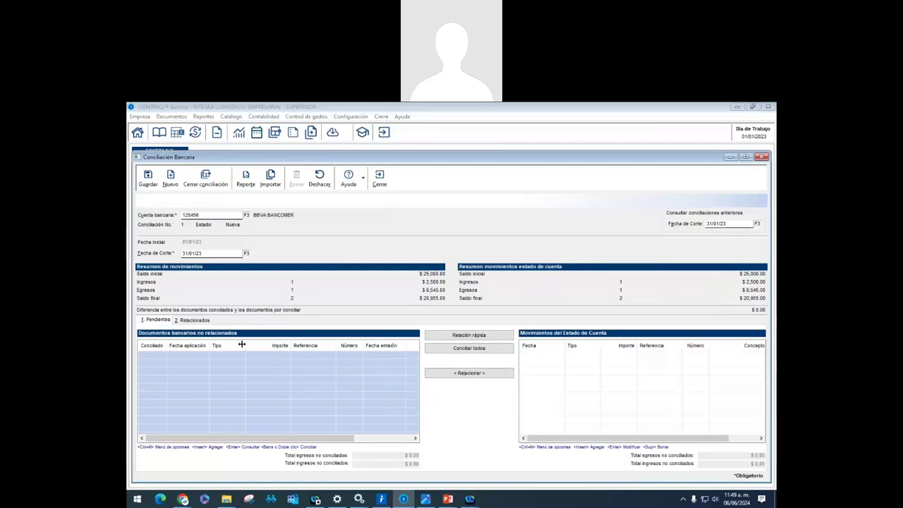
right_click(239, 360)
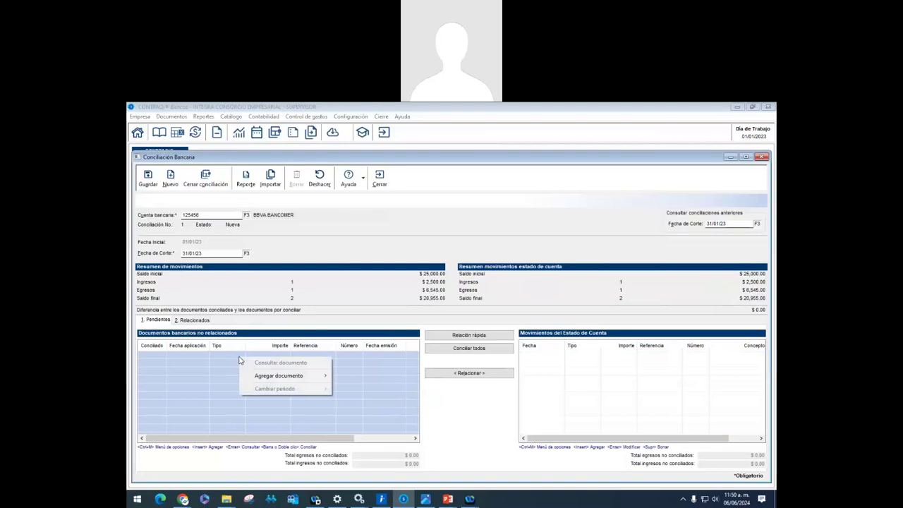
mouse_move(327, 383)
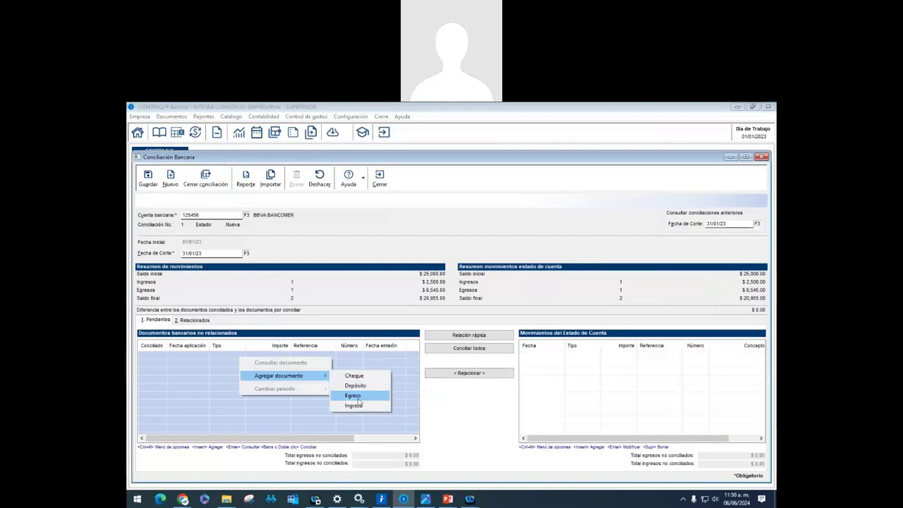
left_click(354, 405)
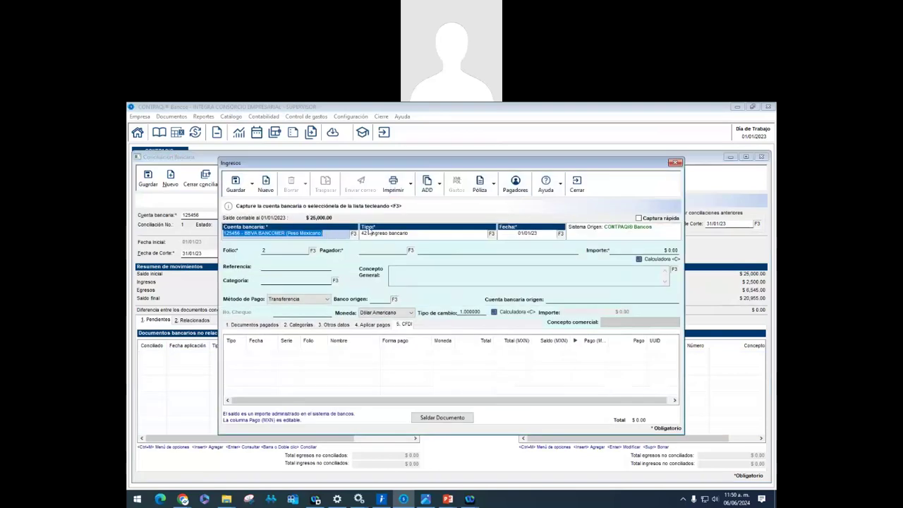
Set payer number 1, amount $6,500.00 and reference FACT-8475
key("Tab")
key("Tab")
key("Tab")
key("Tab")
key("Tab")
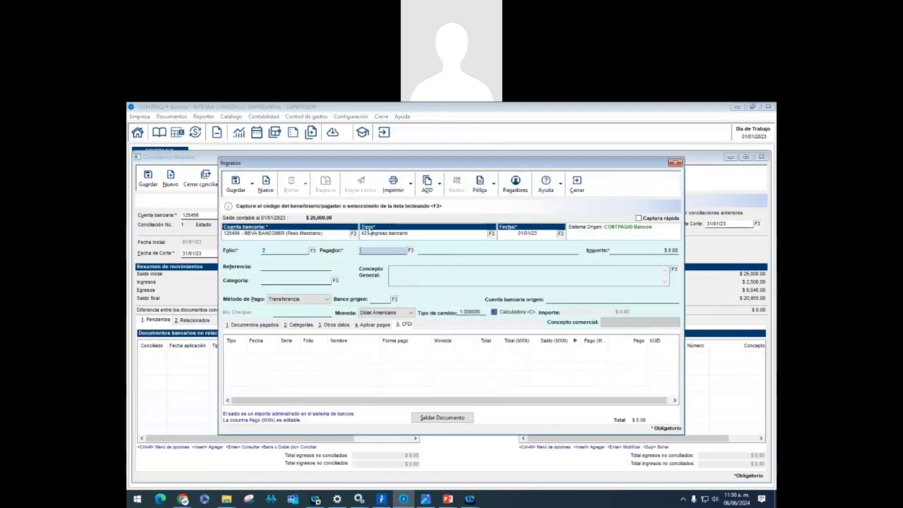
key("Tab")
key("Tab")
key("shift+Tab")
key("shift+Tab")
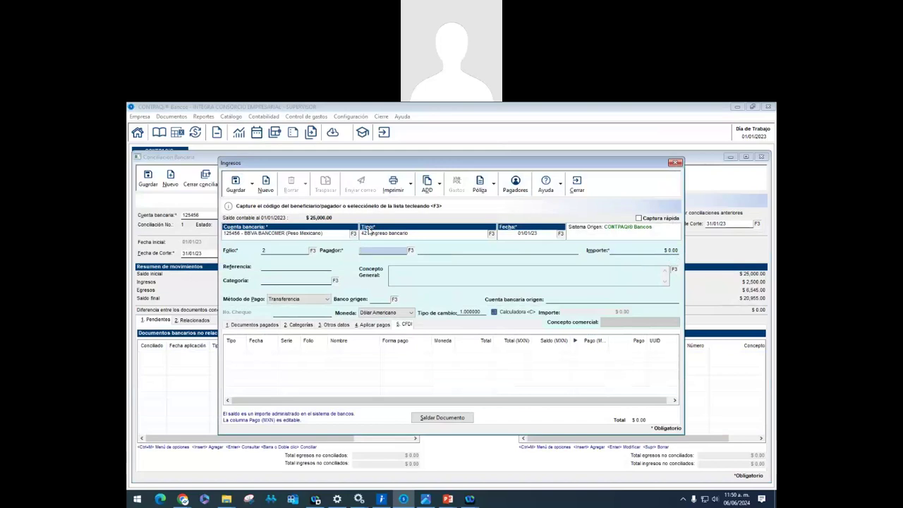
key("F3")
key("Return")
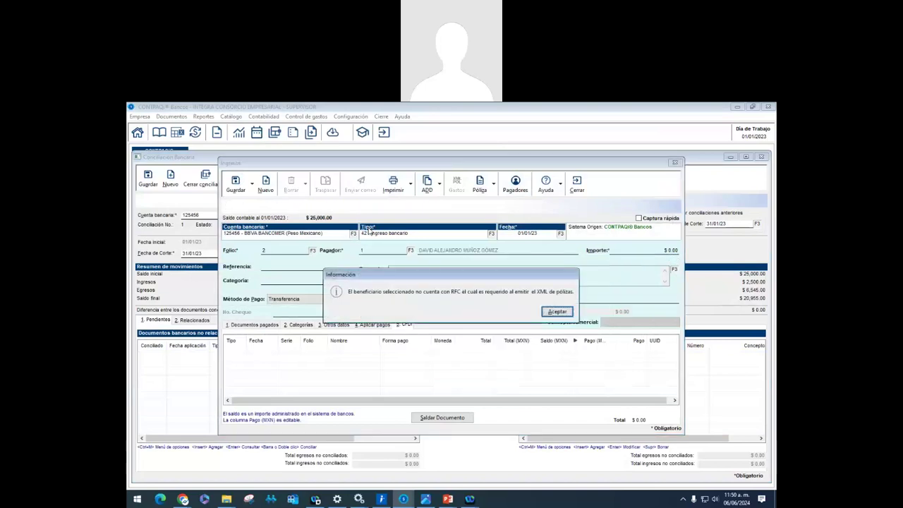
key("Return")
type("6500")
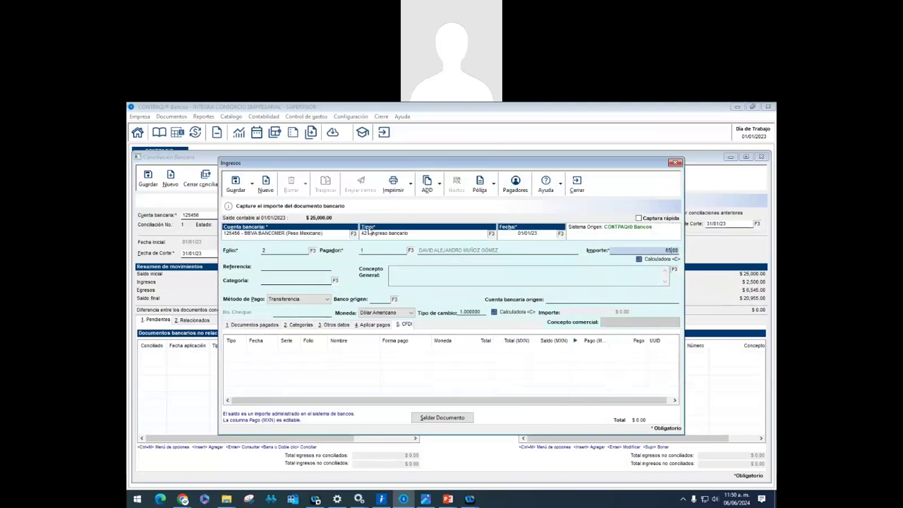
key("Tab")
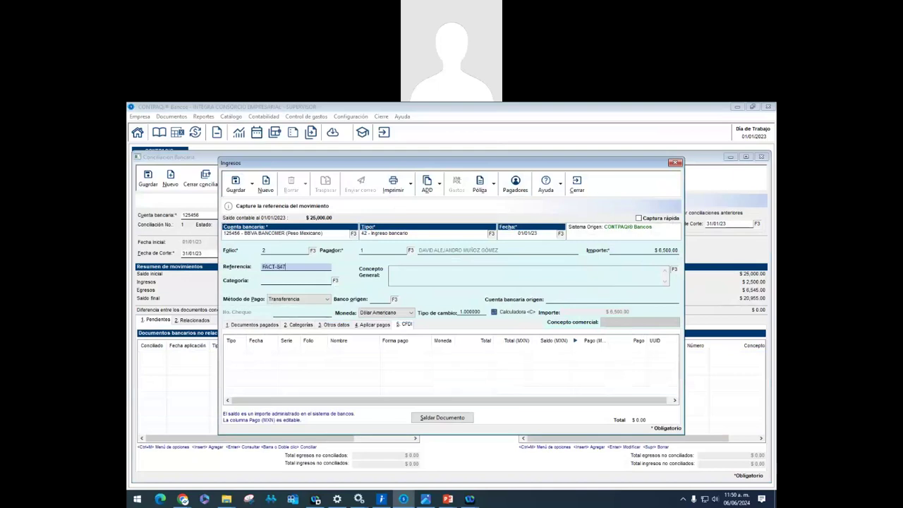
type("FACT-8475")
key("Tab")
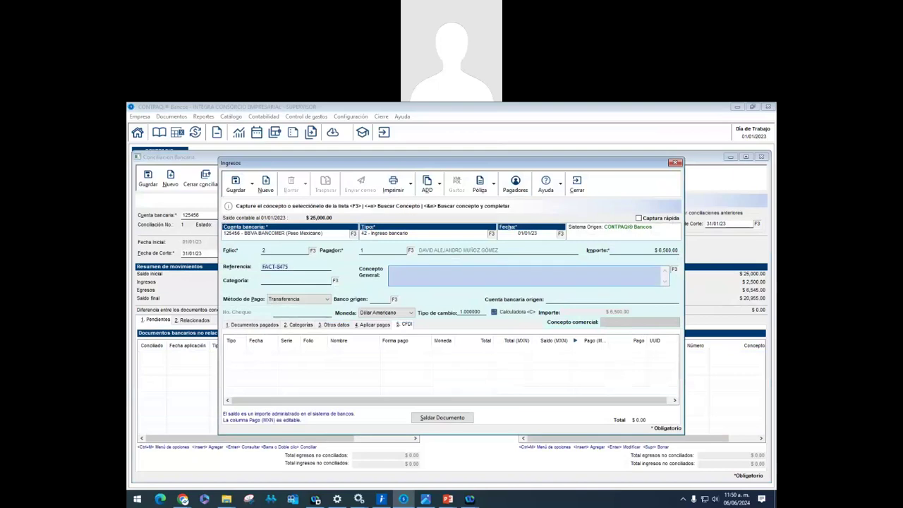
Choose concept 'Ingreso por venta de contado del dia', Transferencia, origin bank BBVA Bancomer, and save
type("In")
key("F3")
double_click(462, 308)
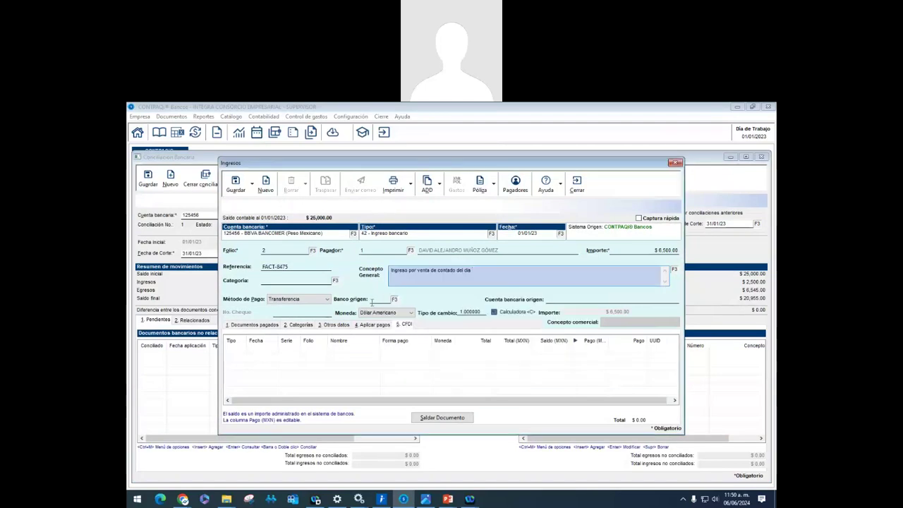
left_click(293, 298)
left_click(289, 305)
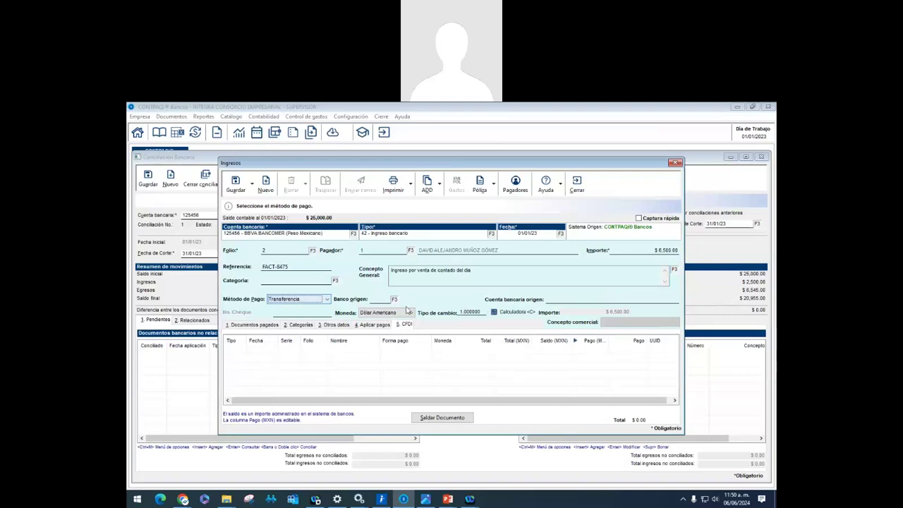
left_click(395, 300)
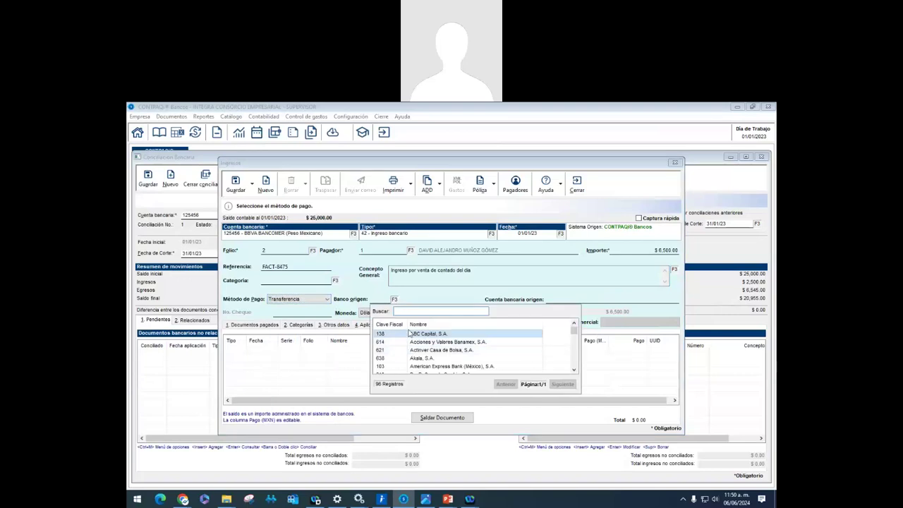
type("b")
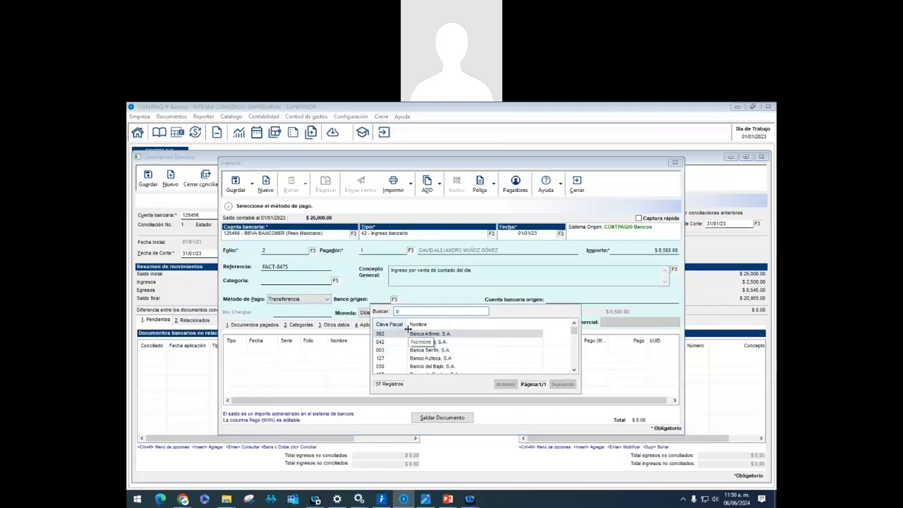
type("bva")
key("Return")
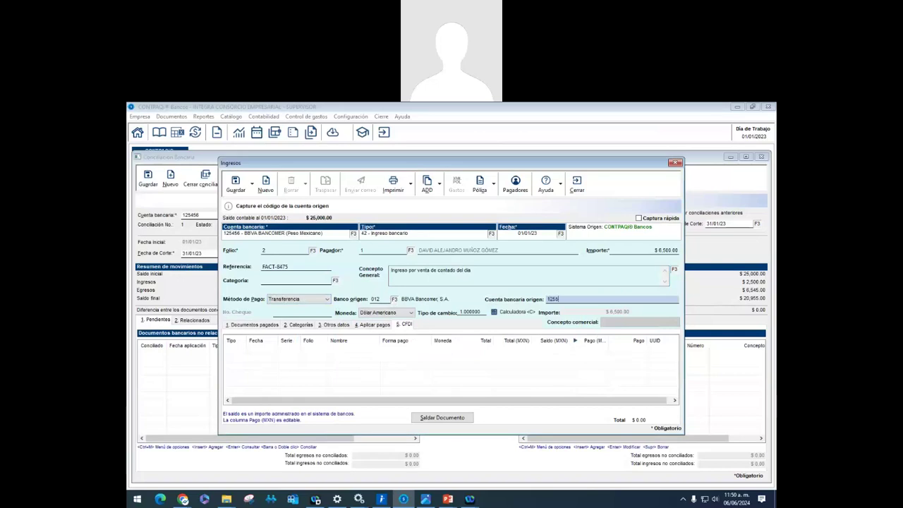
left_click(235, 183)
left_click(576, 188)
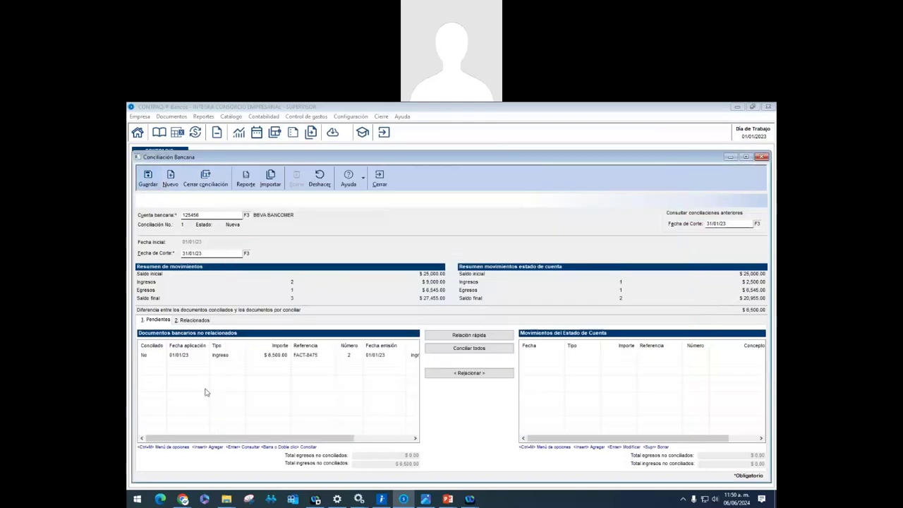
Set the FACT-8475 ingreso's Conciliado to Sí and request the reconciliation report
double_click(227, 358)
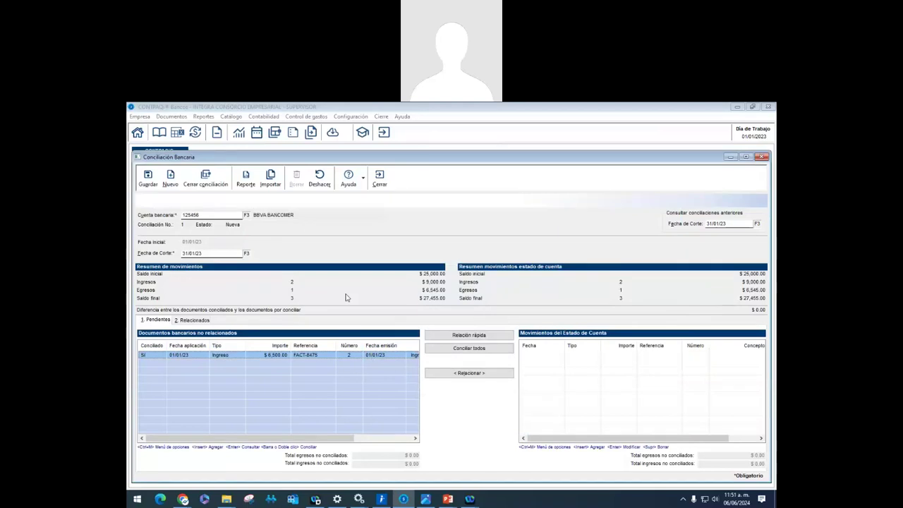
left_click(245, 178)
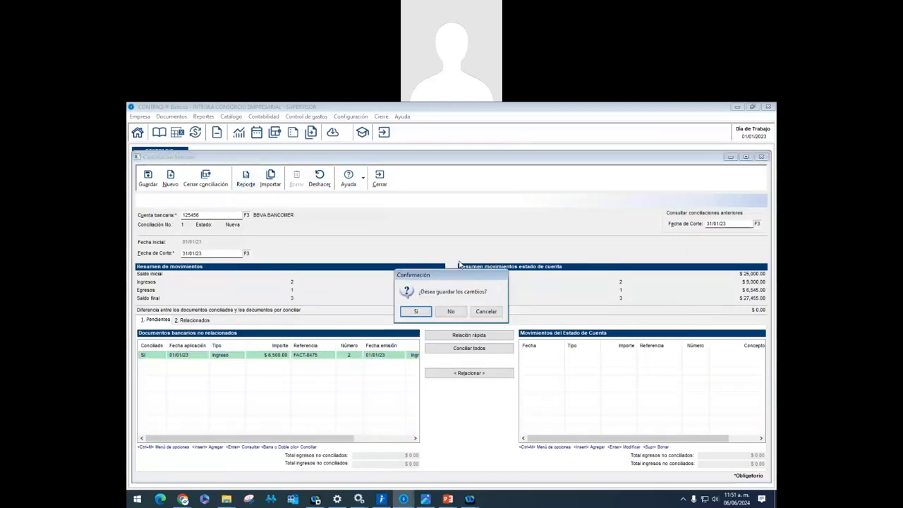
Save the reconciliation as pending and review its report preview
left_click(415, 312)
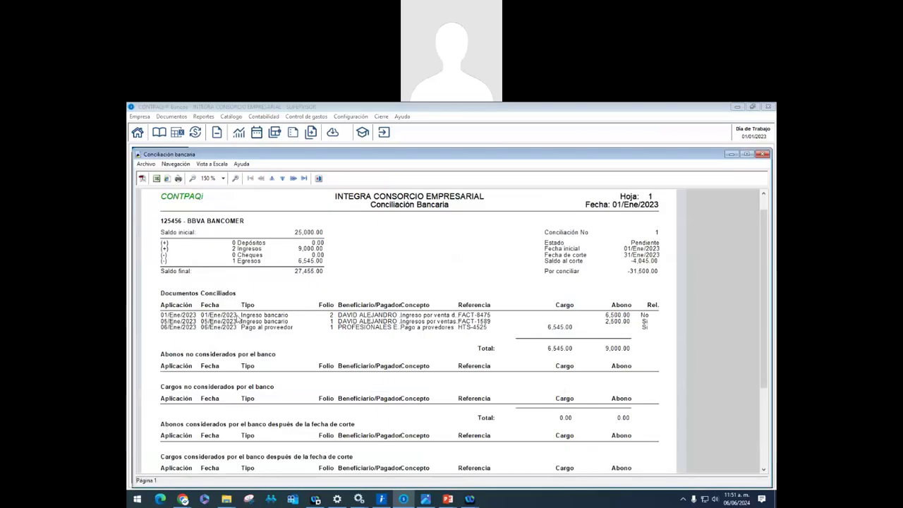
scroll(237, 317, "down", 3)
scroll(237, 317, "up", 3)
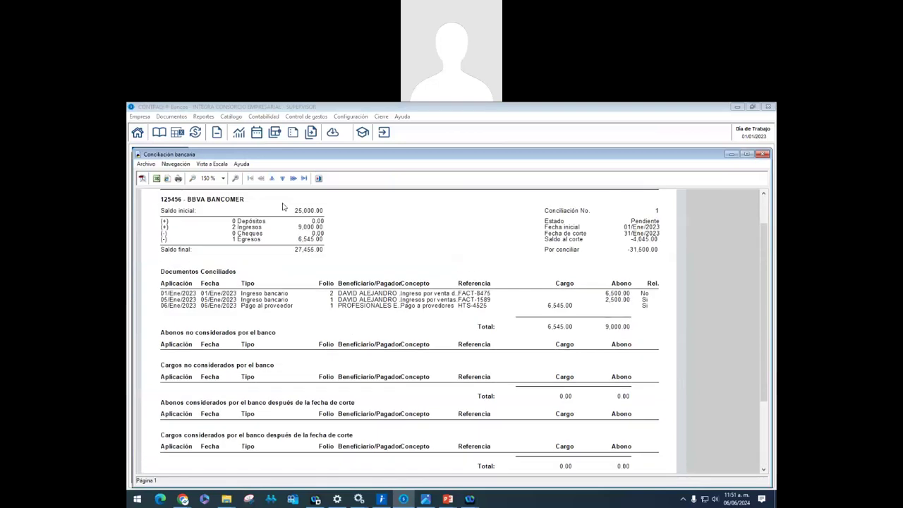
left_click(319, 177)
Set FACT-8475 back to not reconciled, then rerun the report and save
double_click(274, 358)
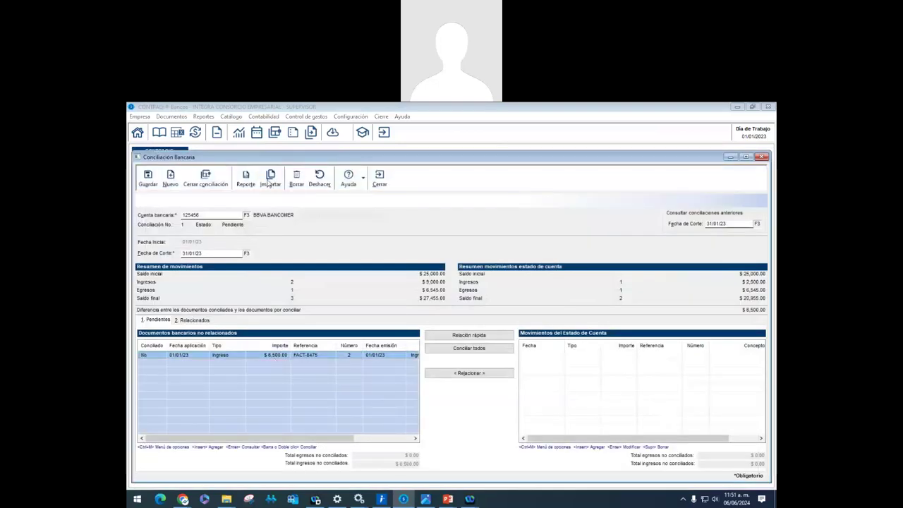
left_click(245, 176)
left_click(415, 314)
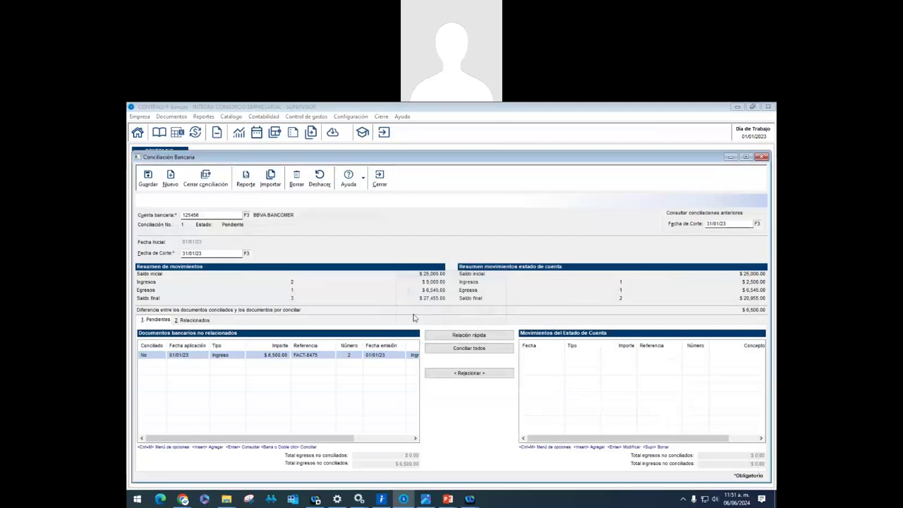
Check the report lists the $6,500 FACT-8475 ingreso as not considered by the bank
scroll(361, 300, "down", 1)
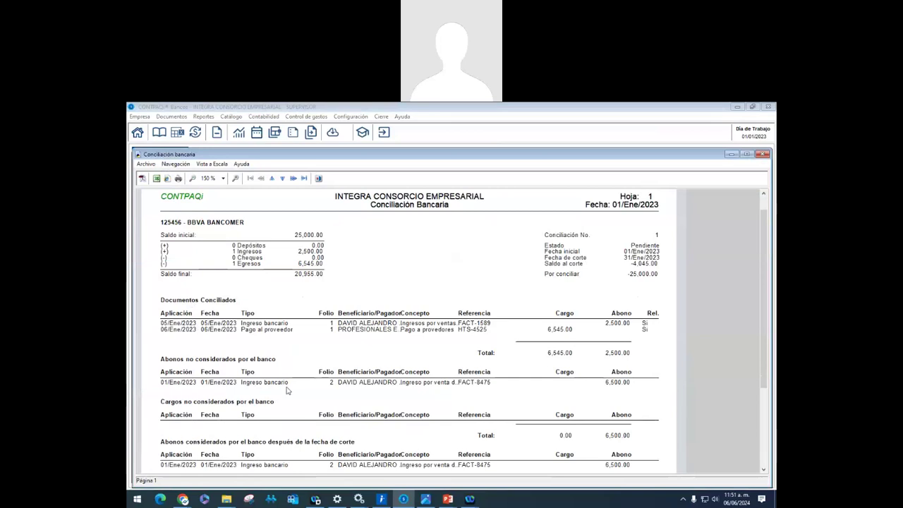
scroll(200, 406, "down", 1)
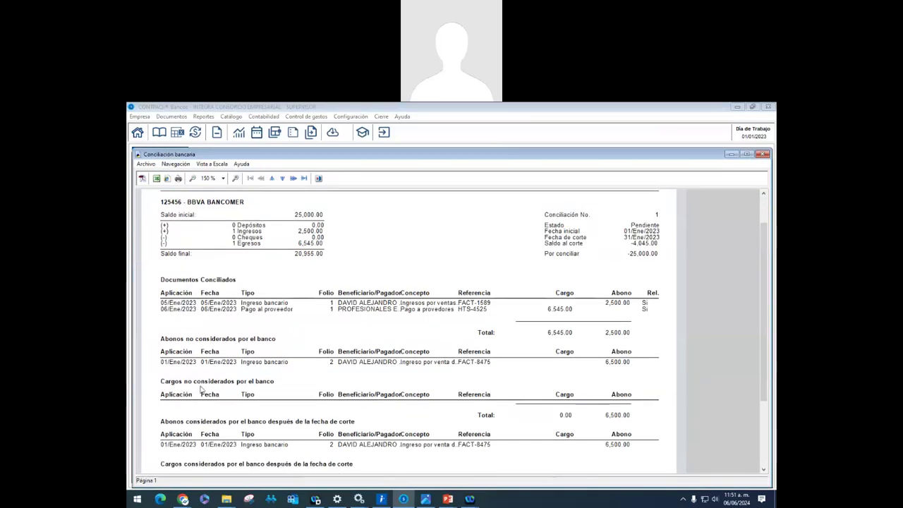
scroll(211, 396, "down", 1)
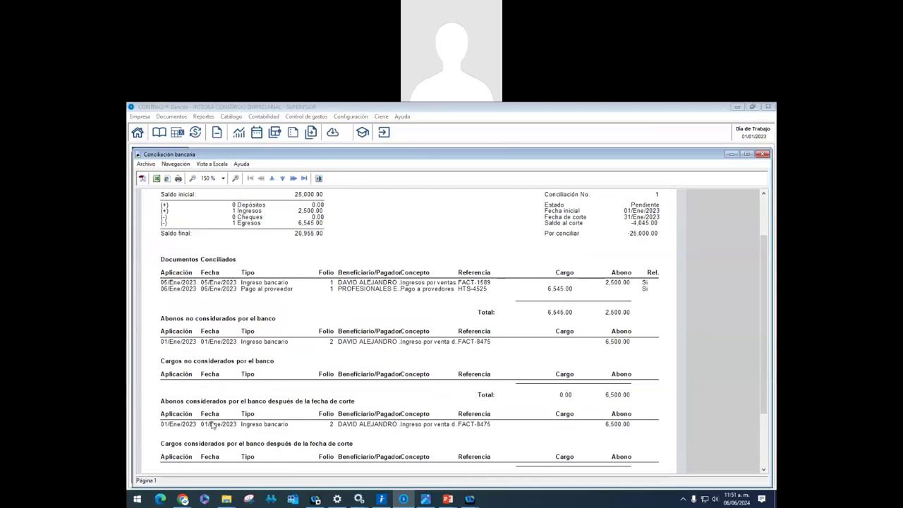
scroll(185, 400, "down", 2)
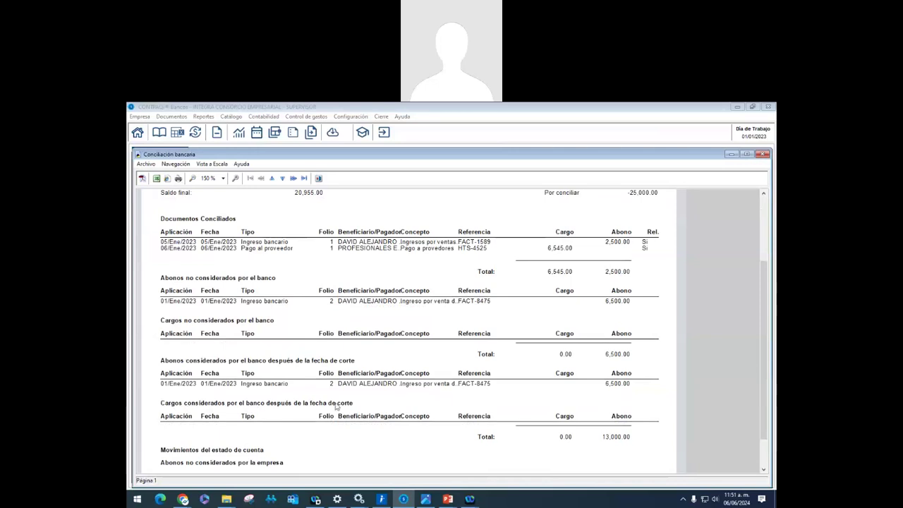
left_click(318, 179)
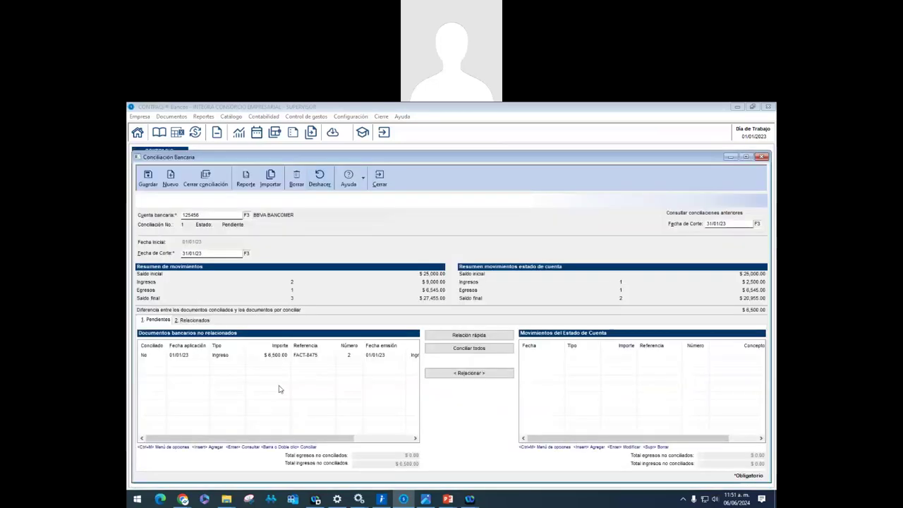
left_click(484, 350)
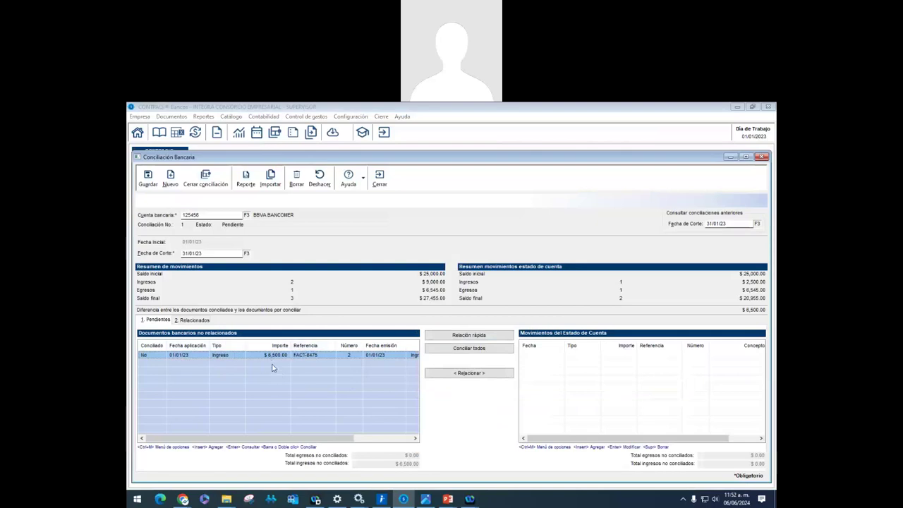
Save the pending BBVA Bancomer reconciliation and close the Conciliación Bancaria window
right_click(541, 361)
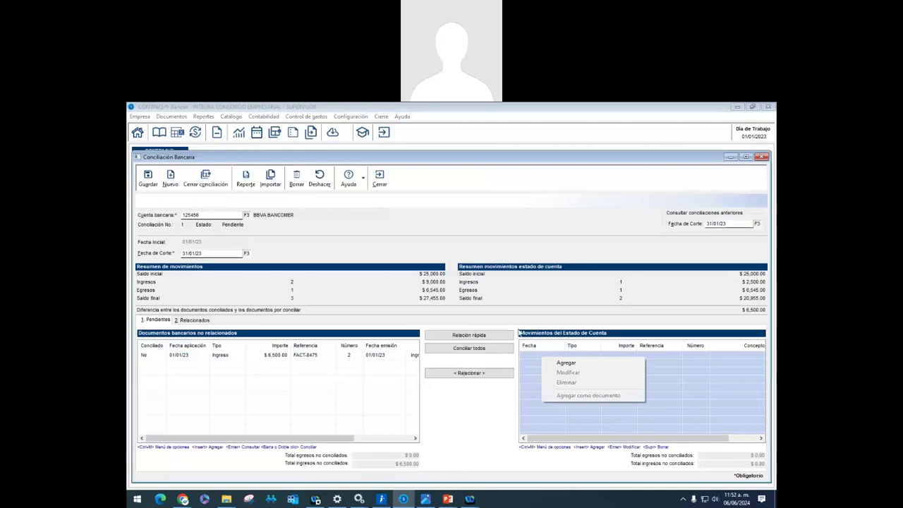
left_click(523, 292)
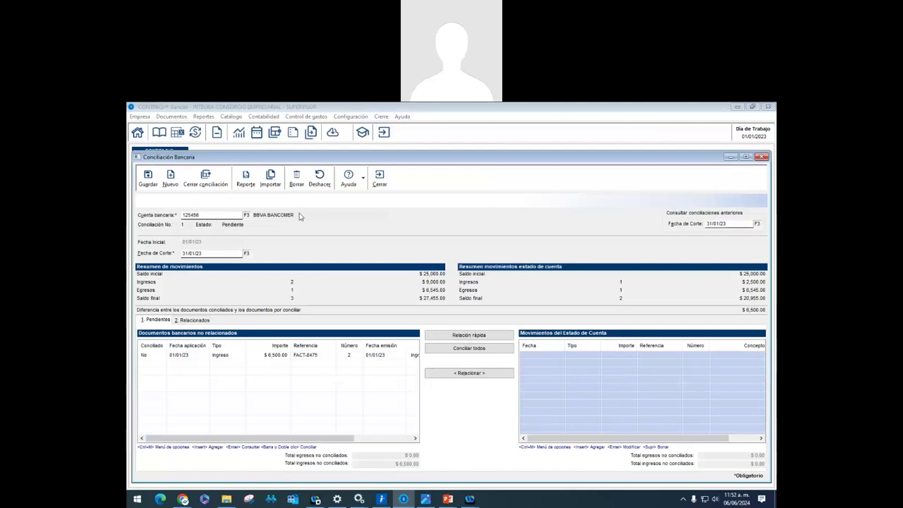
left_click(156, 181)
left_click(380, 178)
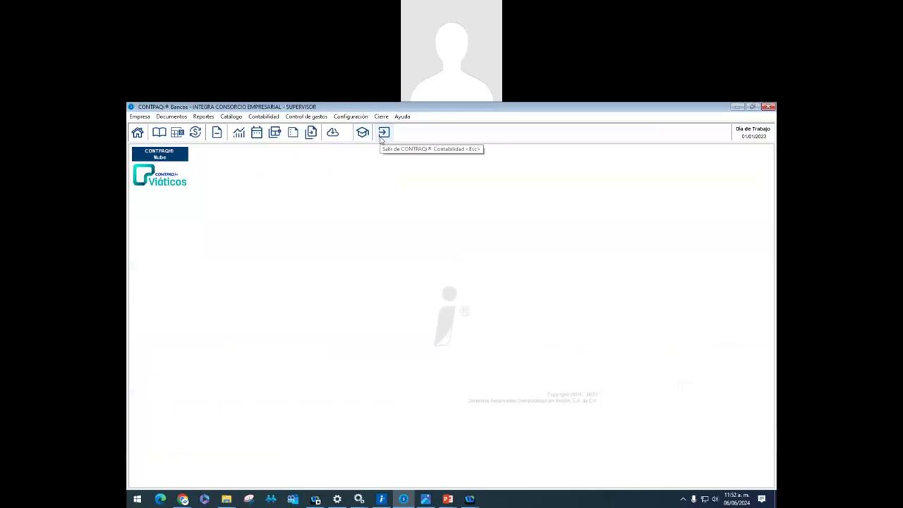
Open the bank reconciliation for the 125456 BBVA BANCOMER account
left_click(385, 117)
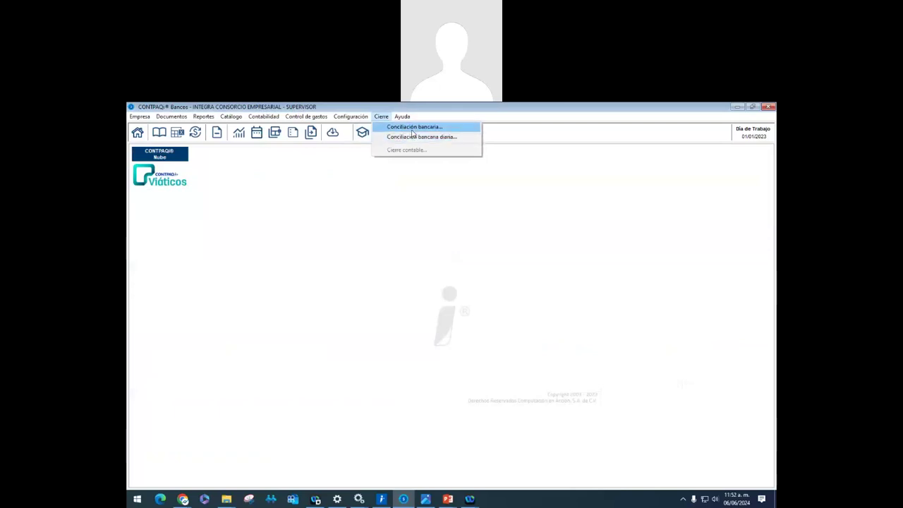
left_click(412, 134)
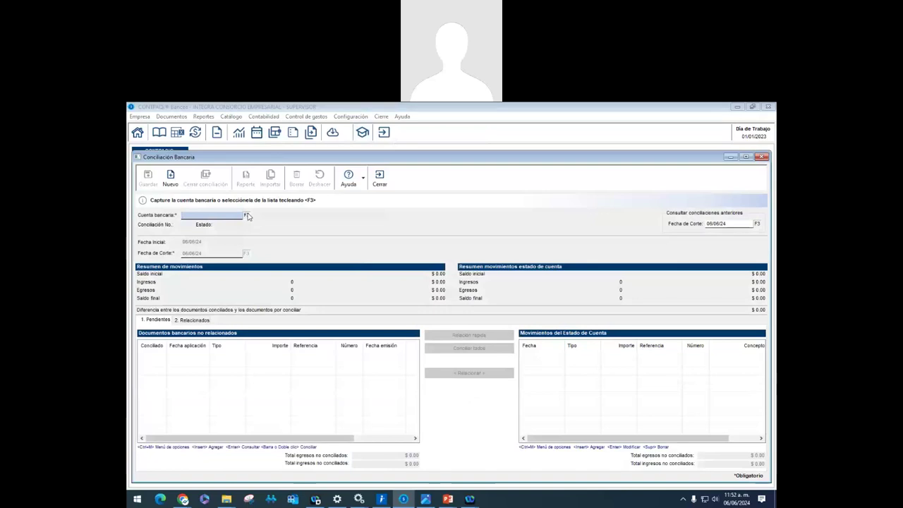
left_click(246, 214)
double_click(244, 250)
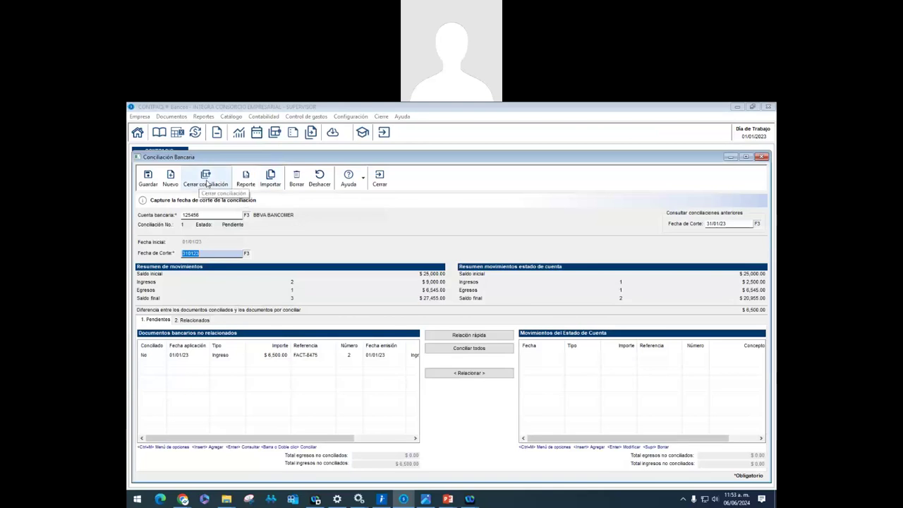
Close the January reconciliation, accepting that unreconciled documents move to the next day
left_click(206, 185)
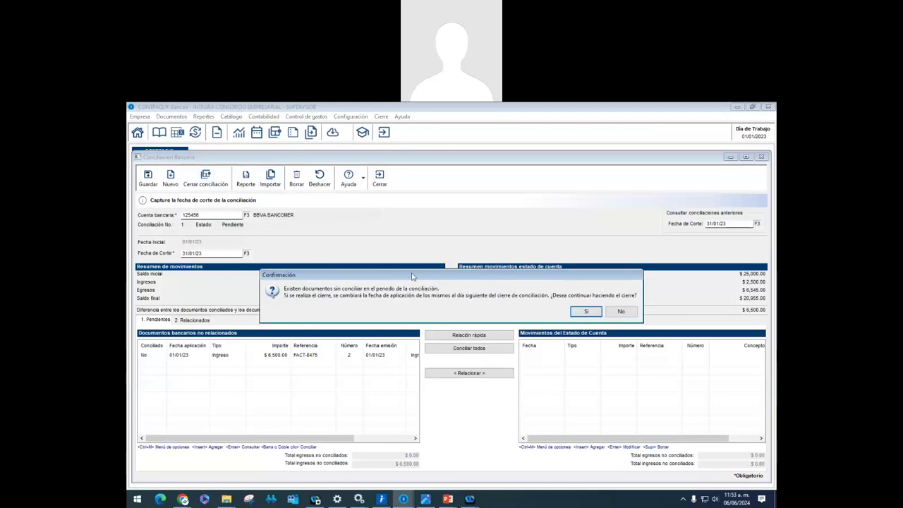
left_click_drag(413, 276, 404, 240)
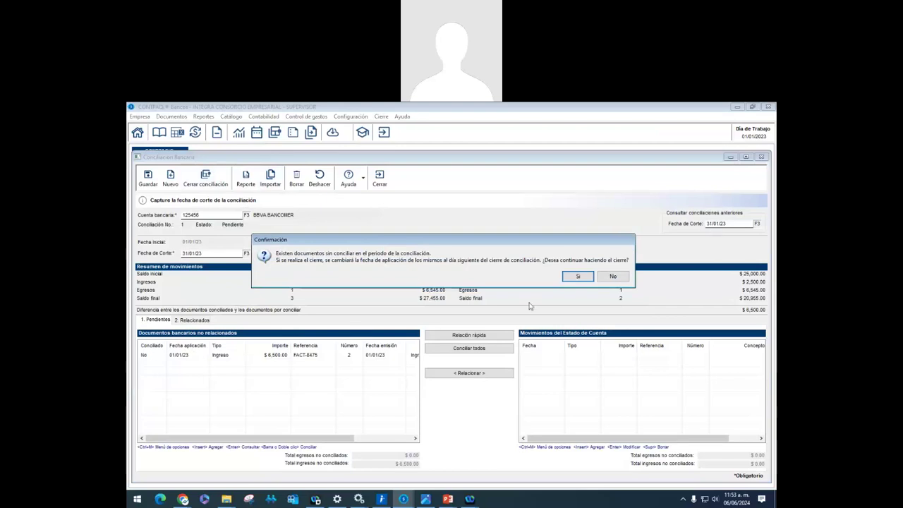
left_click(579, 278)
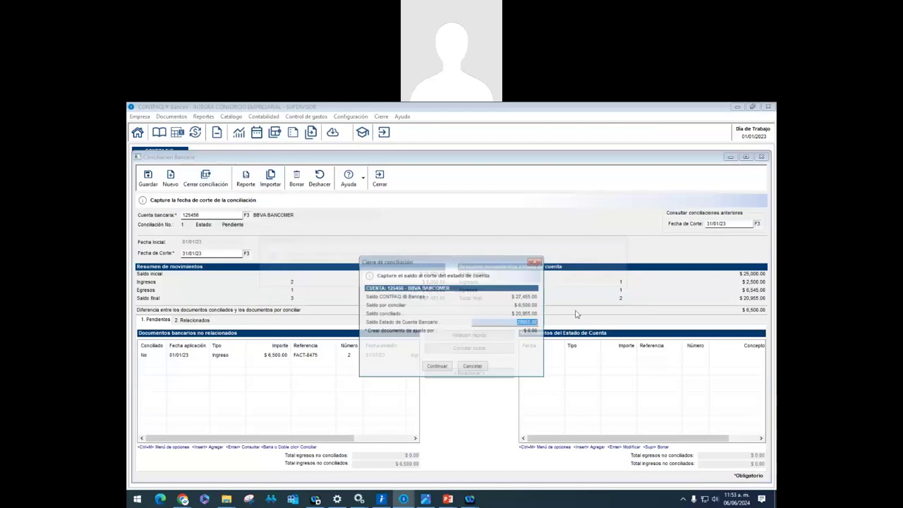
Finish closing reconciliation No. 1, reload account 125456 at cut-off 06/06/24, then close without saving
left_click(448, 368)
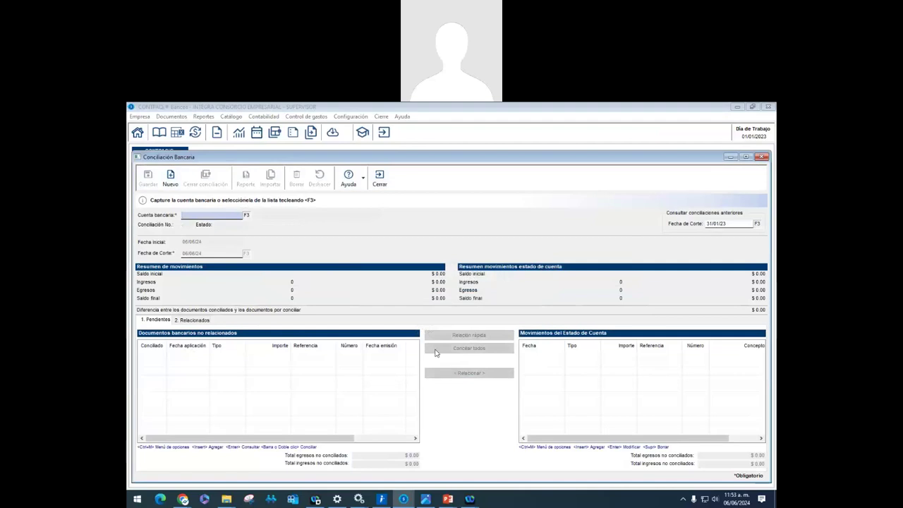
left_click(246, 215)
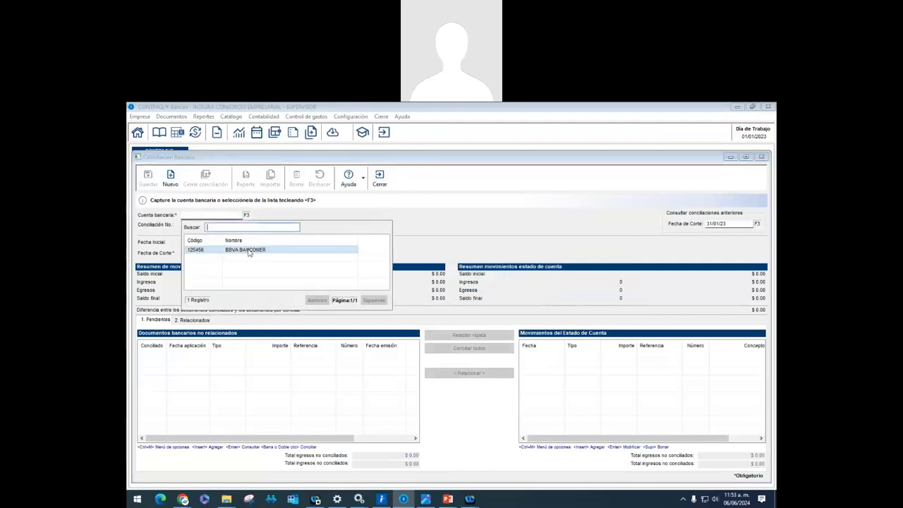
double_click(250, 252)
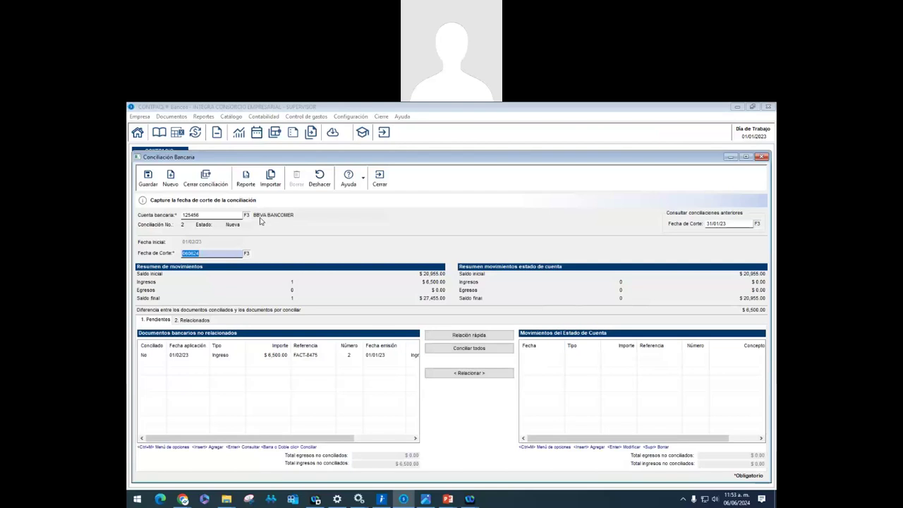
left_click(189, 355)
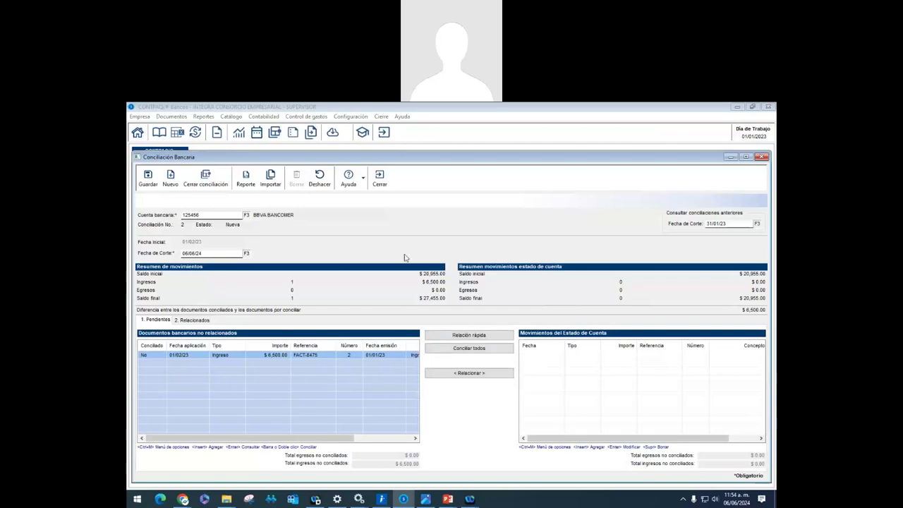
left_click(383, 185)
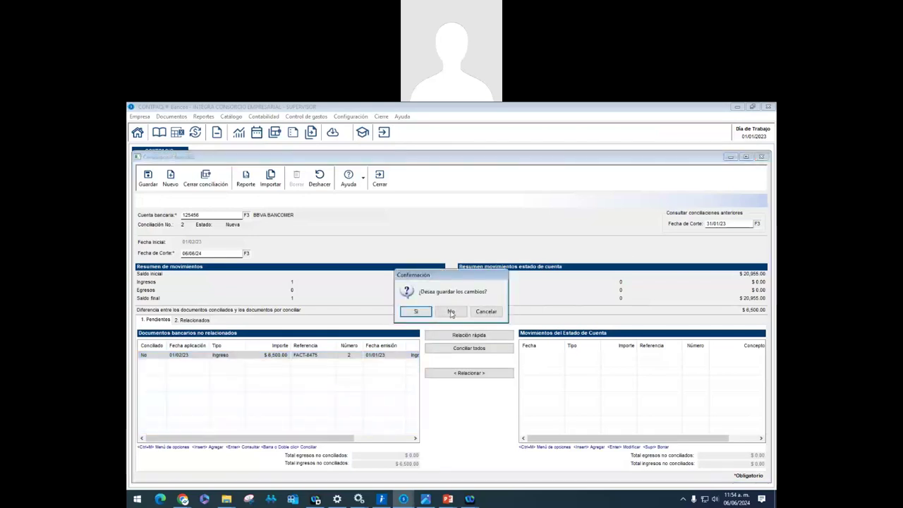
left_click(451, 311)
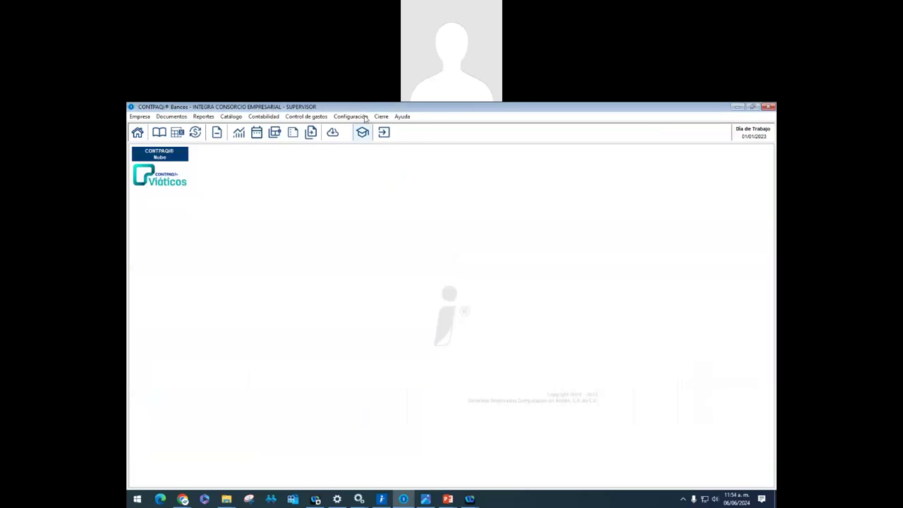
Open the daily bank reconciliation for the BBVA BANCOMER account 125456
left_click(380, 116)
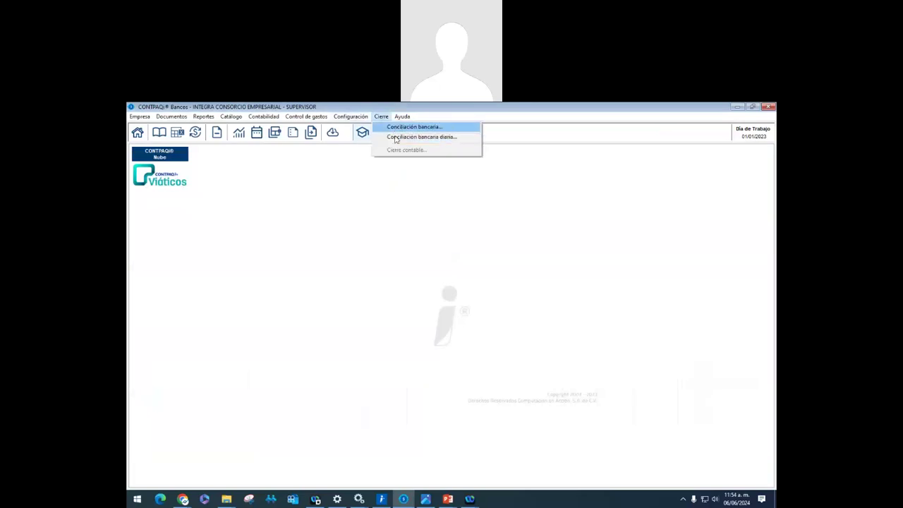
left_click(395, 138)
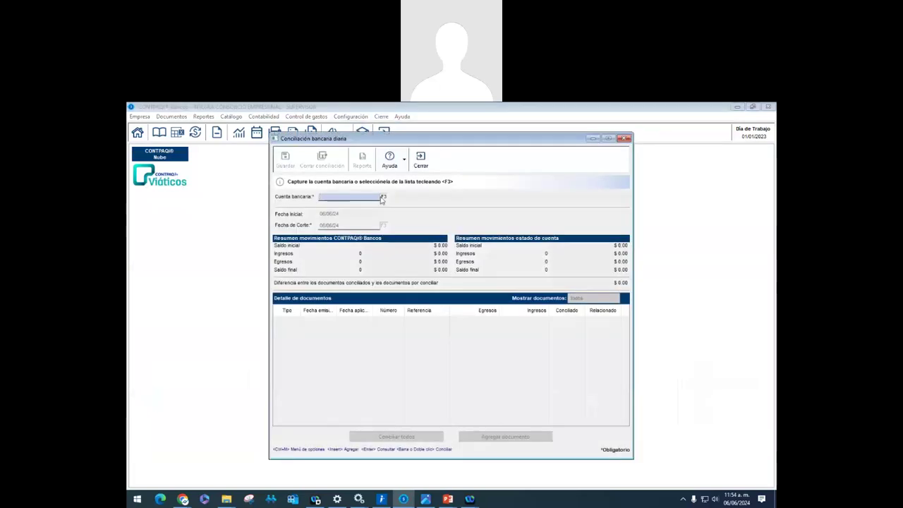
left_click(382, 197)
double_click(366, 232)
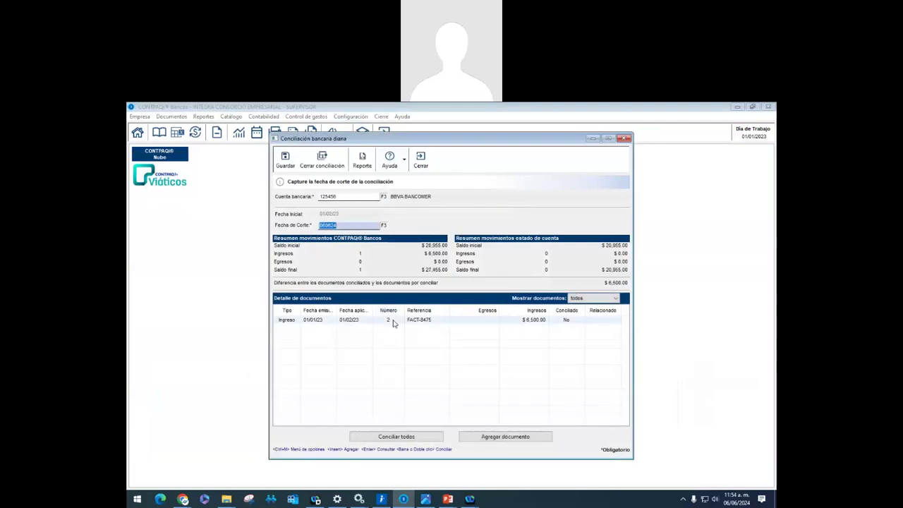
Toggle the FACT-8475 ingreso reconciled and back to unreconciled, then close without saving
left_click(393, 322)
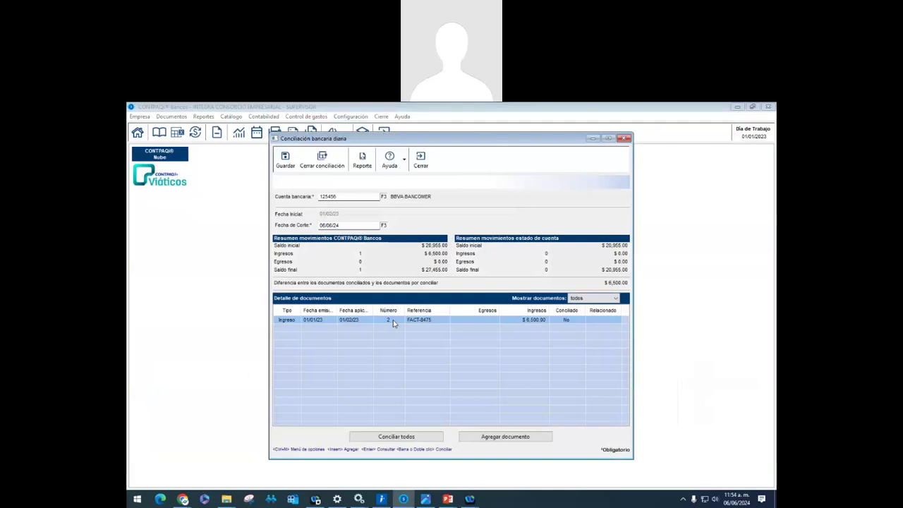
double_click(392, 323)
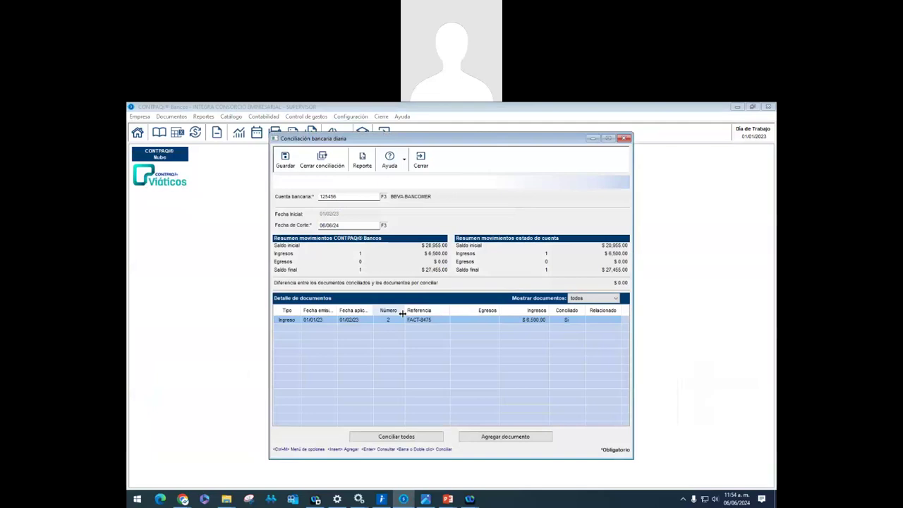
double_click(406, 325)
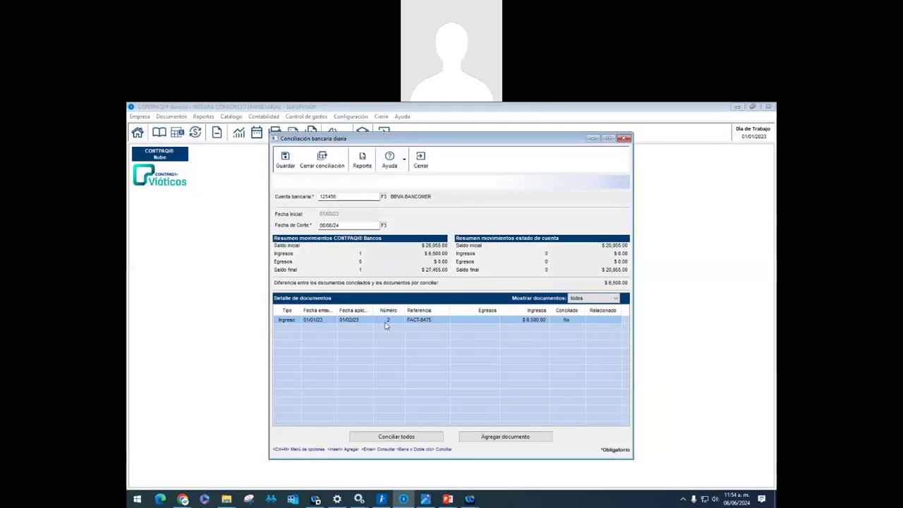
double_click(386, 325)
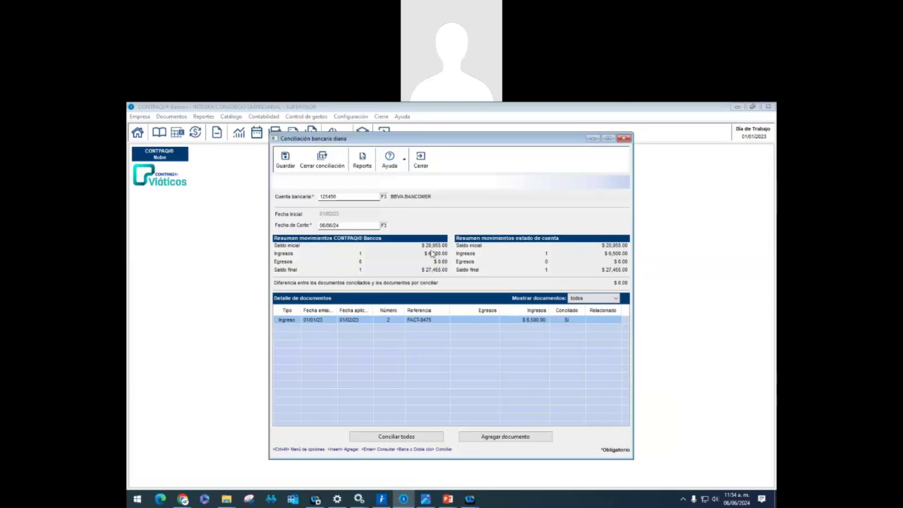
double_click(402, 321)
left_click(423, 158)
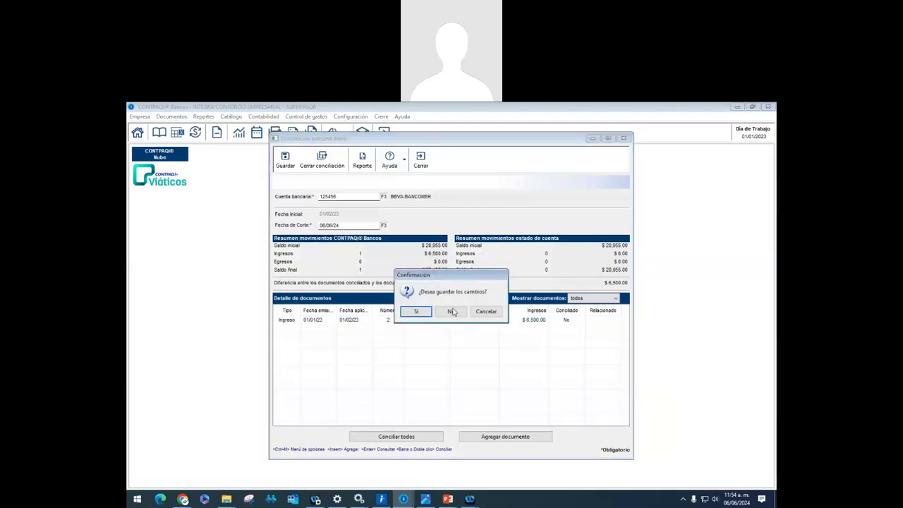
left_click(451, 308)
left_click(169, 117)
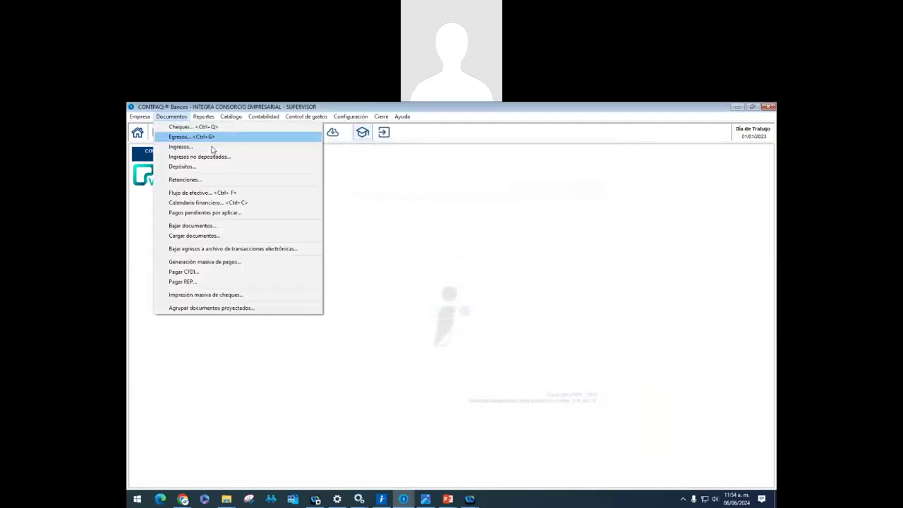
Open the financial calendar and set its end date to 01/02/23
left_click(435, 199)
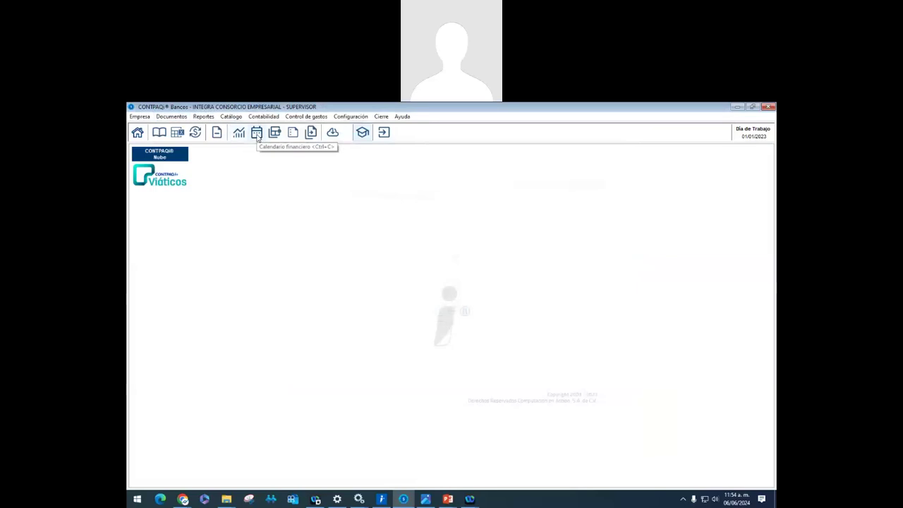
left_click(257, 133)
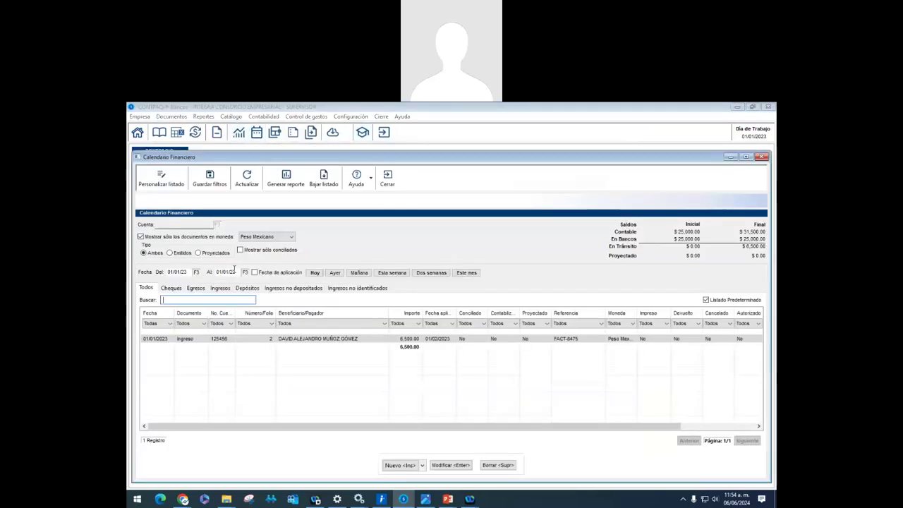
left_click(245, 272)
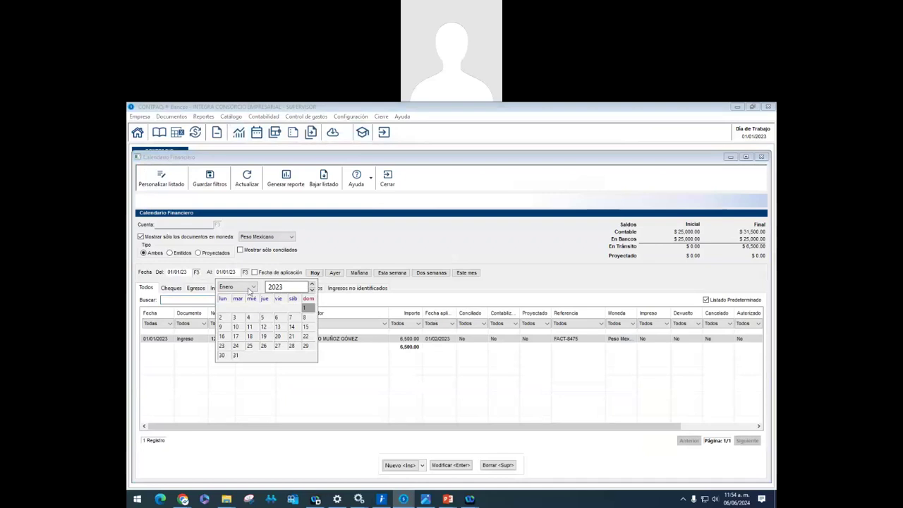
left_click(237, 287)
left_click(233, 304)
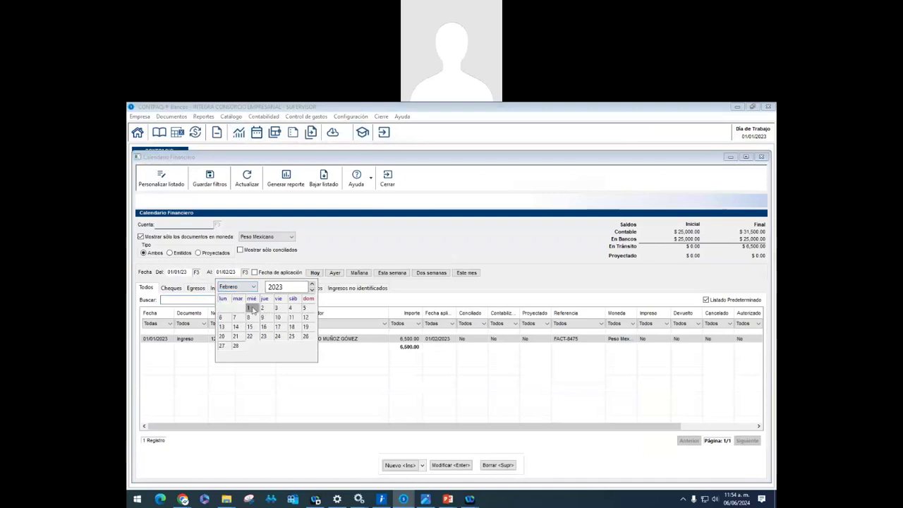
left_click(253, 309)
Reload the calendar list and open the 01/01/2023 FACT-8475 ingreso for 6,500.00
key("Tab")
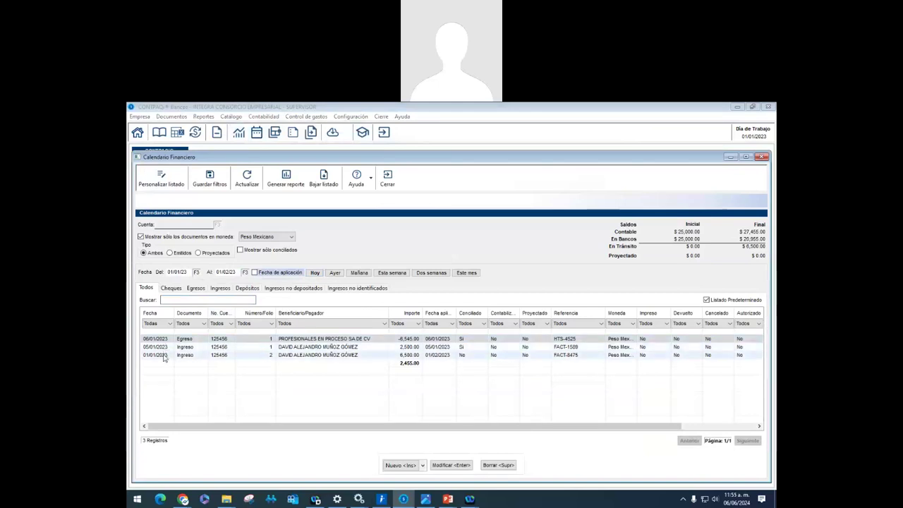
left_click(165, 357)
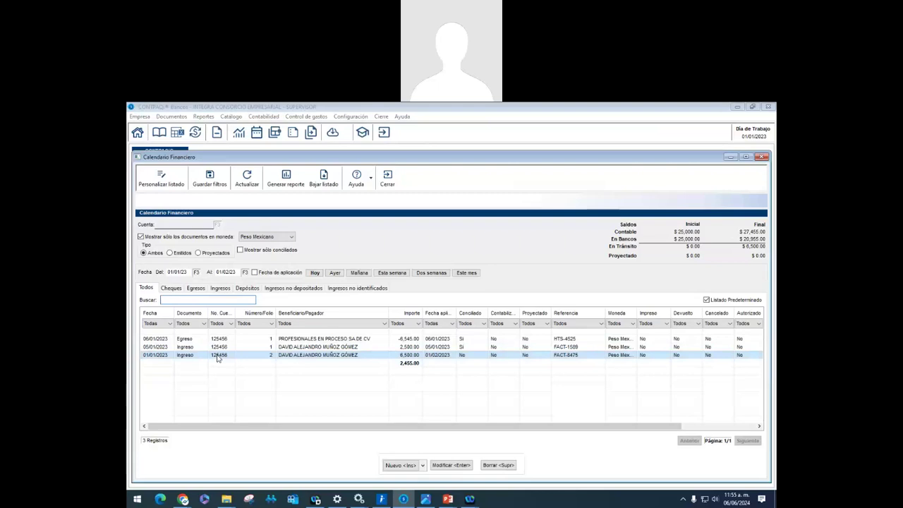
double_click(218, 357)
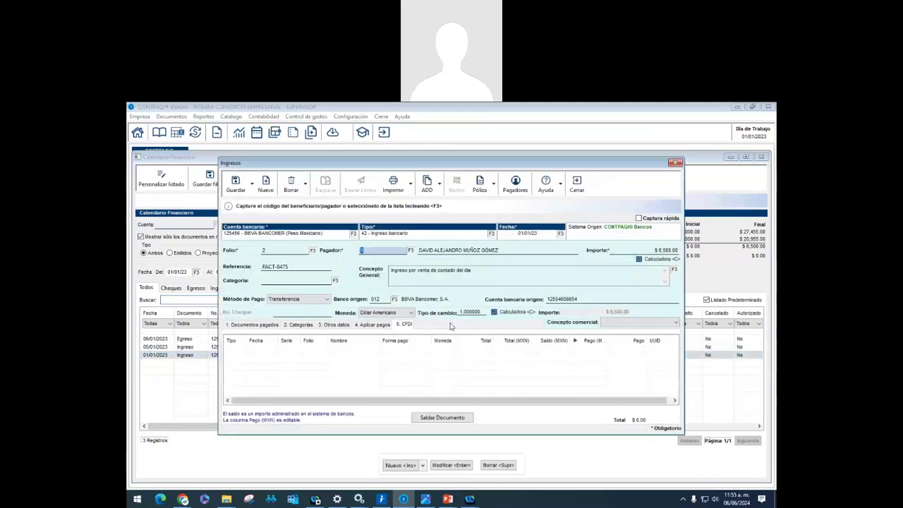
Save the FACT-8475 ingreso with Conciliado unchecked, then close it and the financial calendar
left_click(376, 325)
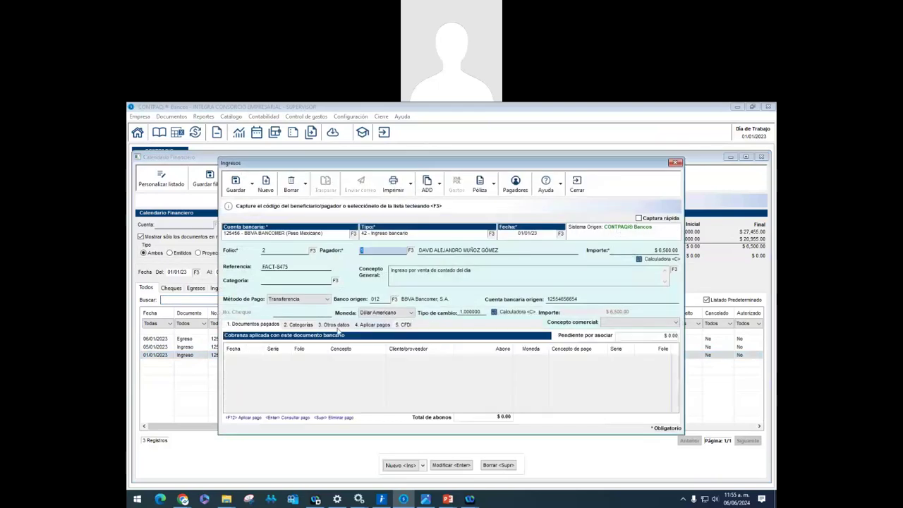
left_click(337, 325)
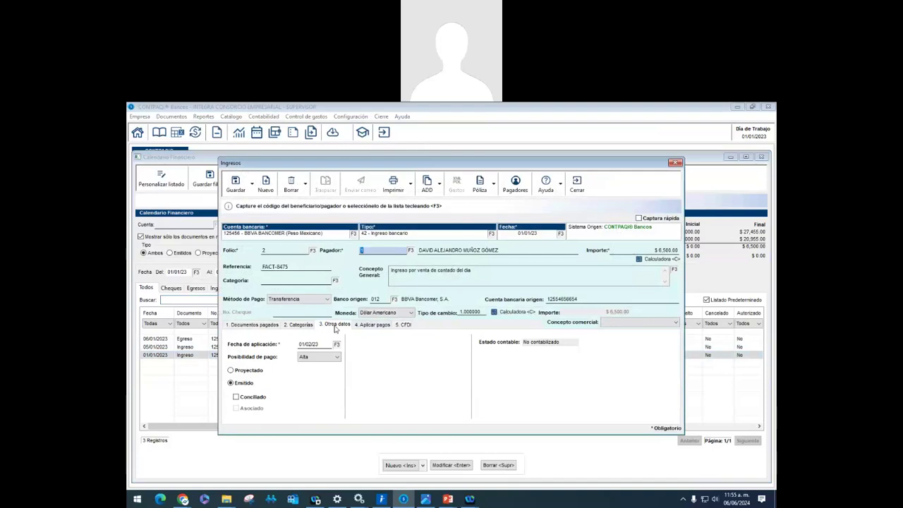
left_click(243, 398)
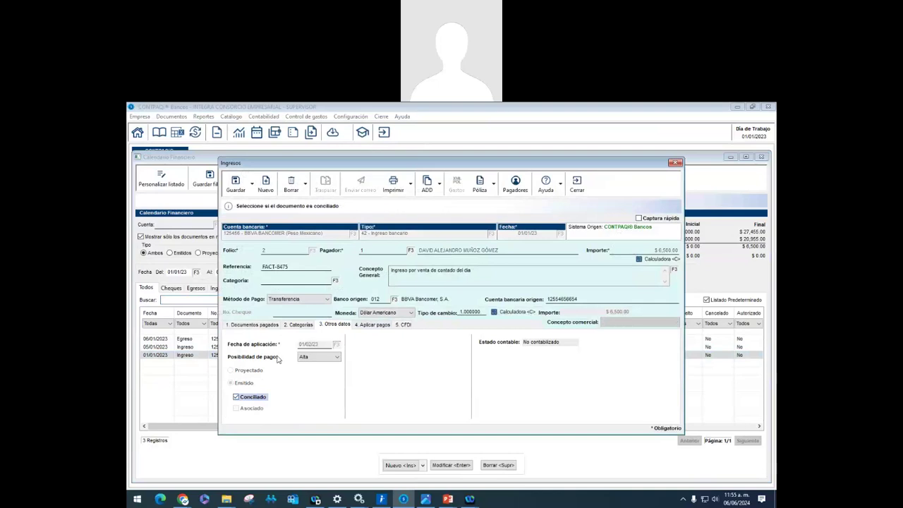
left_click(236, 397)
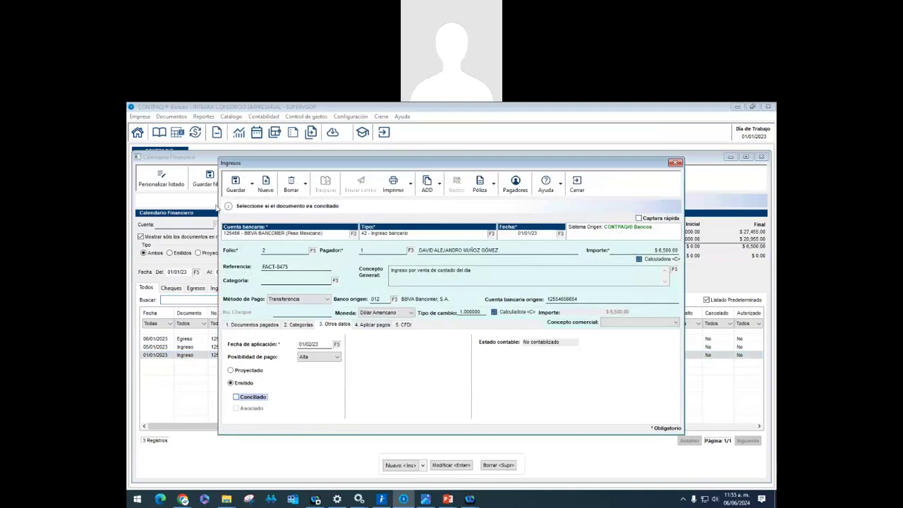
left_click(236, 183)
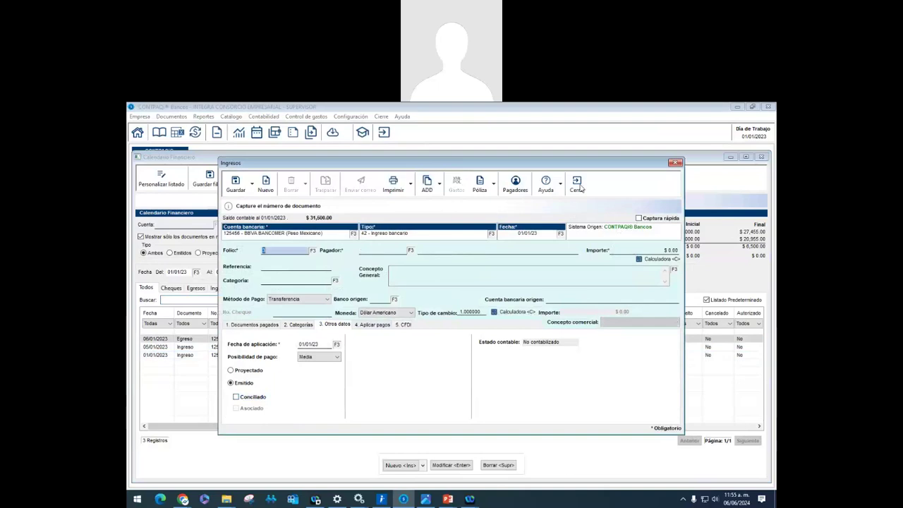
left_click(577, 185)
left_click(395, 182)
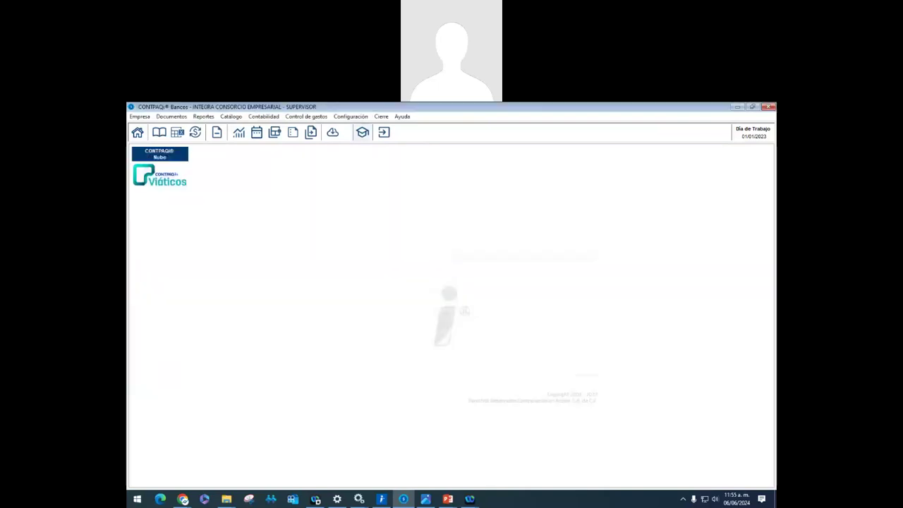
key("alt+Tab")
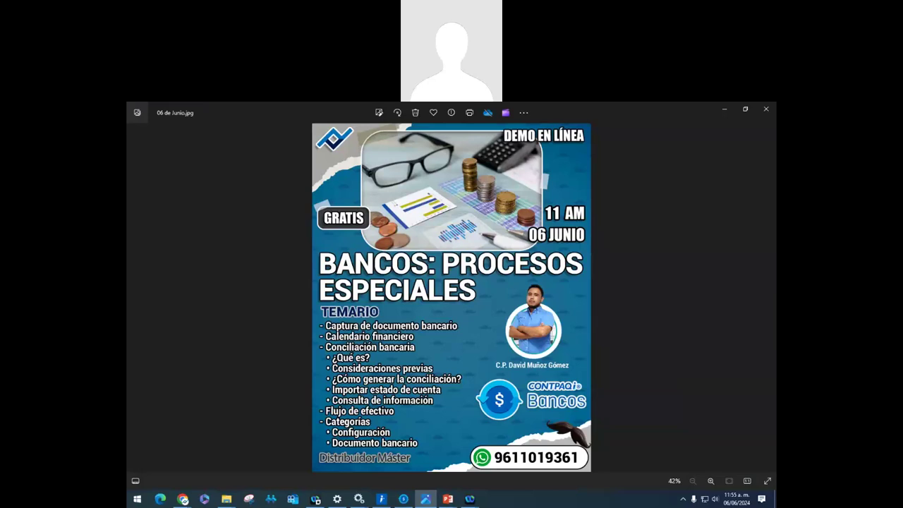
key("alt+Tab")
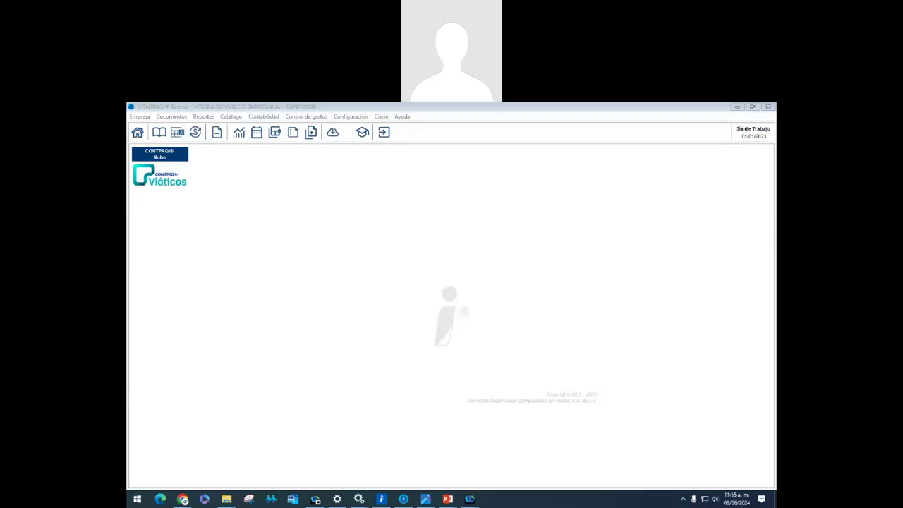
Switch to the PowerPoint presentation and go to slide 31, 'Reportes'
key("alt+Tab")
key("Down")
key("Down")
key("Down")
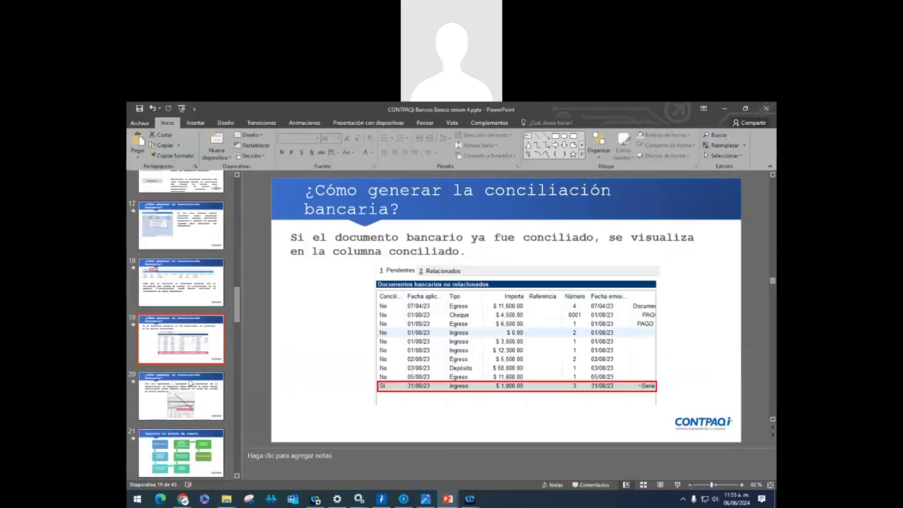
scroll(189, 383, "down", 3)
left_click(184, 374)
key("Down")
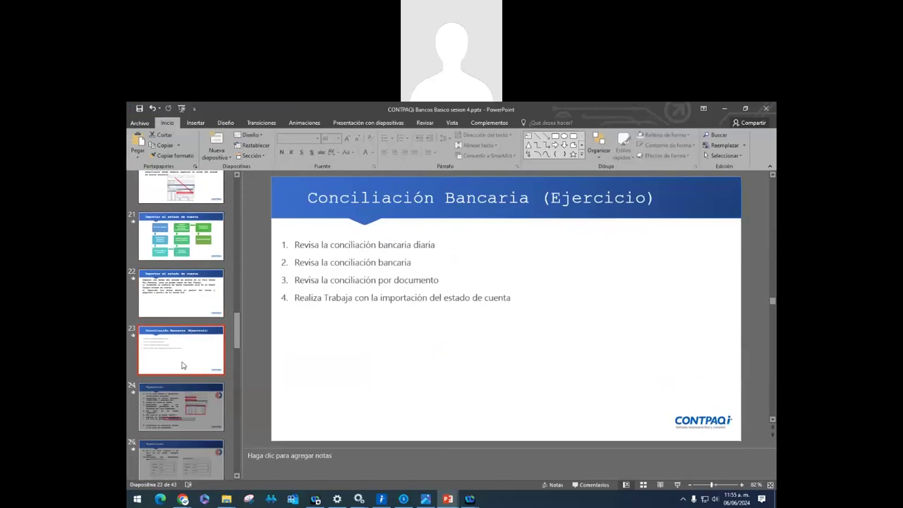
scroll(182, 366, "down", 5)
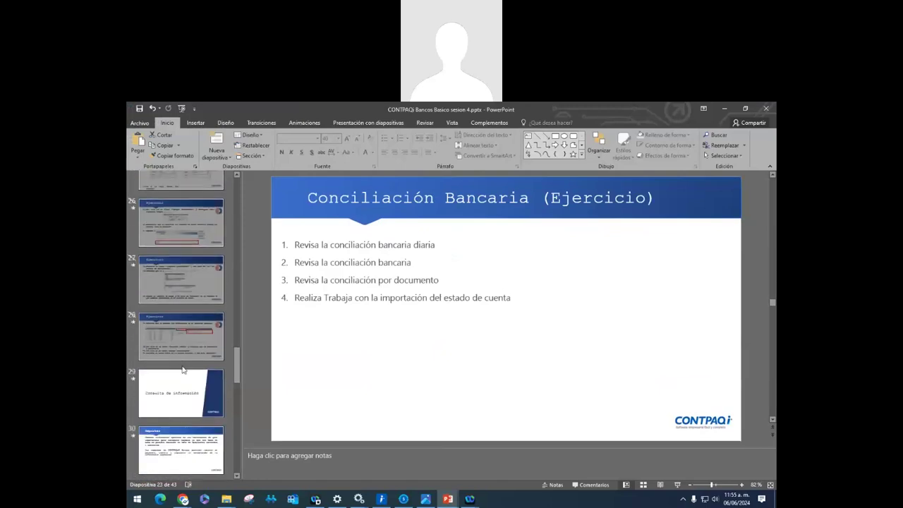
scroll(182, 370, "down", 3)
left_click(182, 370)
left_click(182, 421)
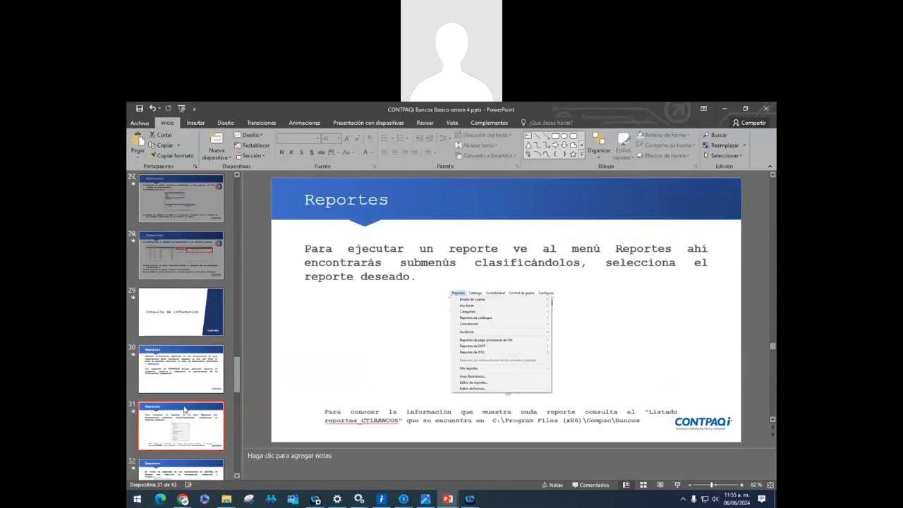
scroll(184, 410, "down", 3)
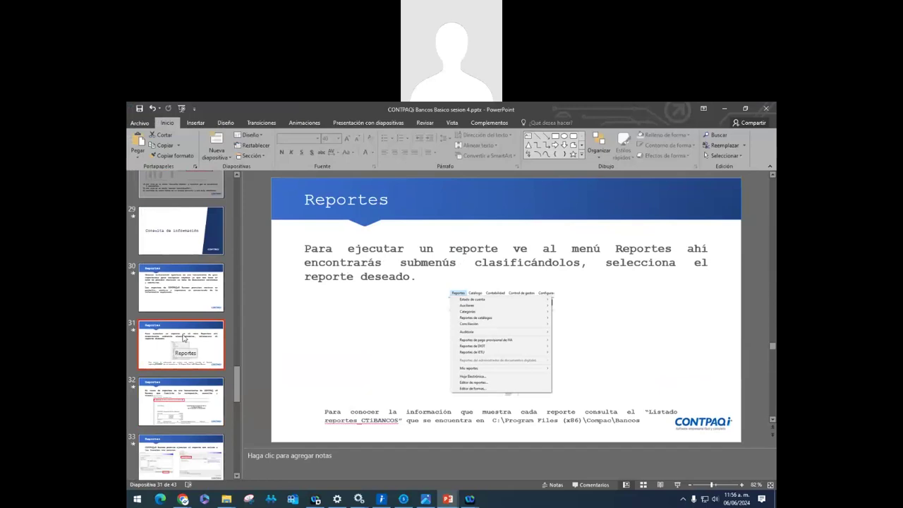
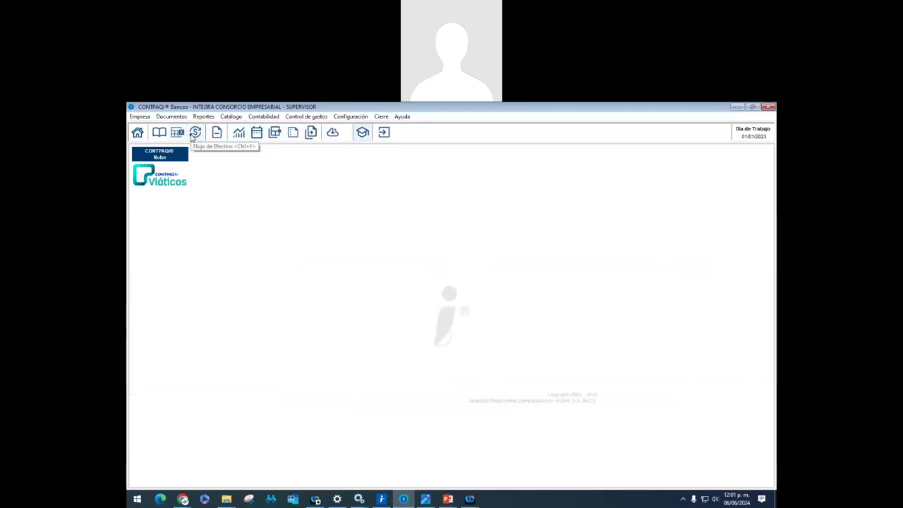
Launch the FlujoEfectivo.xls cash-flow workbook from the Flujo de Efectivo icon in CONTPAQi Bancos
left_click(194, 134)
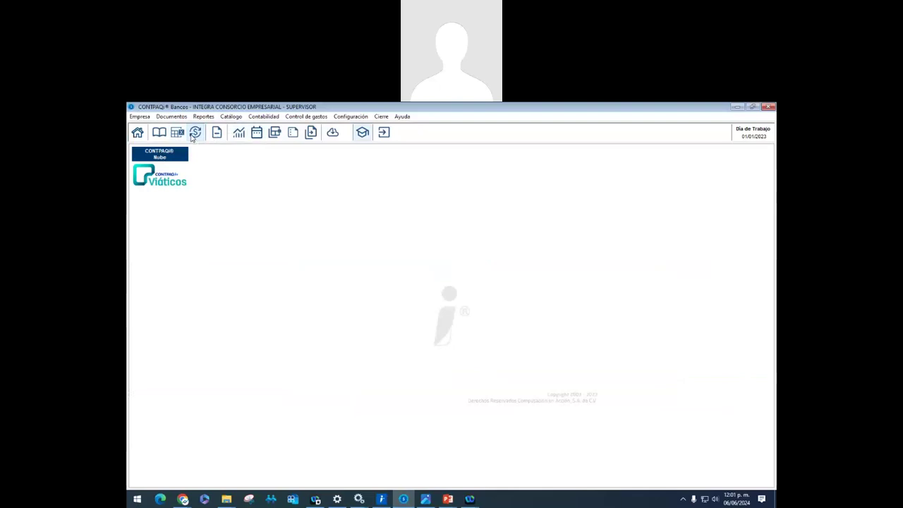
left_click(172, 116)
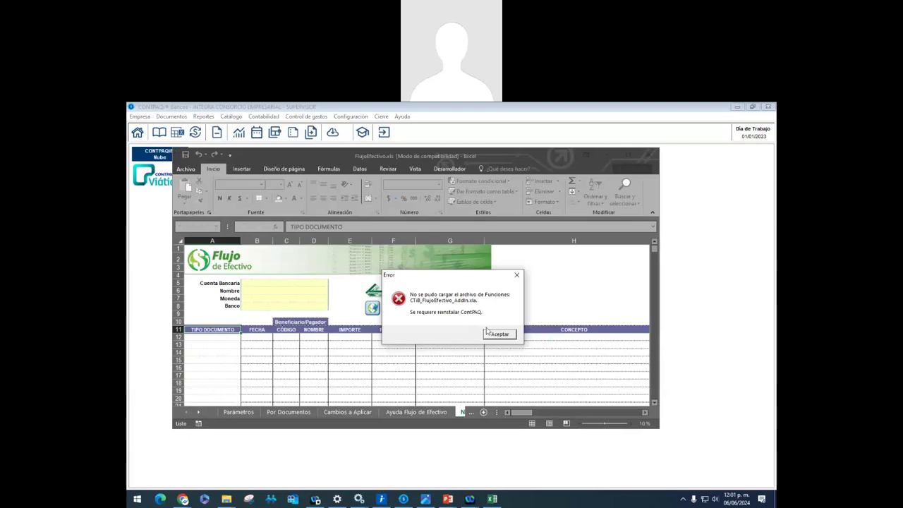
Dismiss the add-in loading error and keep FlujoEfectivo.xls open instead of closing it
left_click(497, 333)
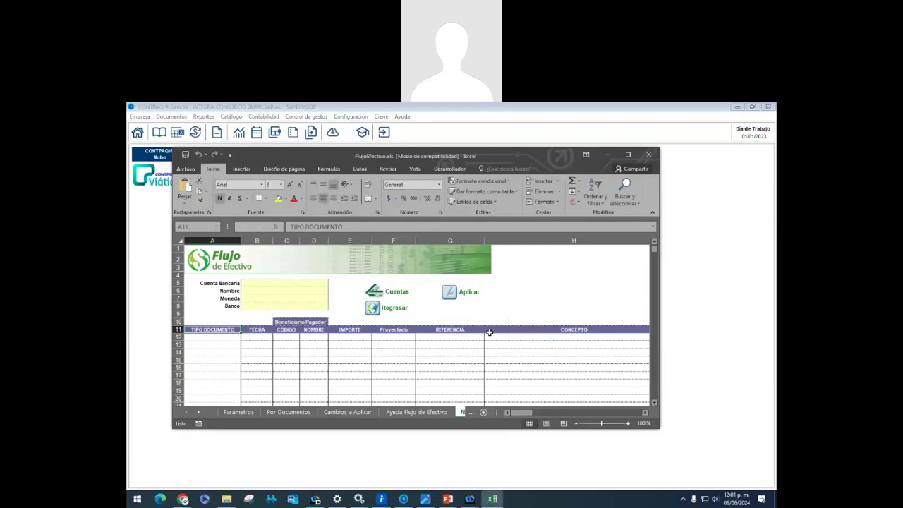
left_click(647, 156)
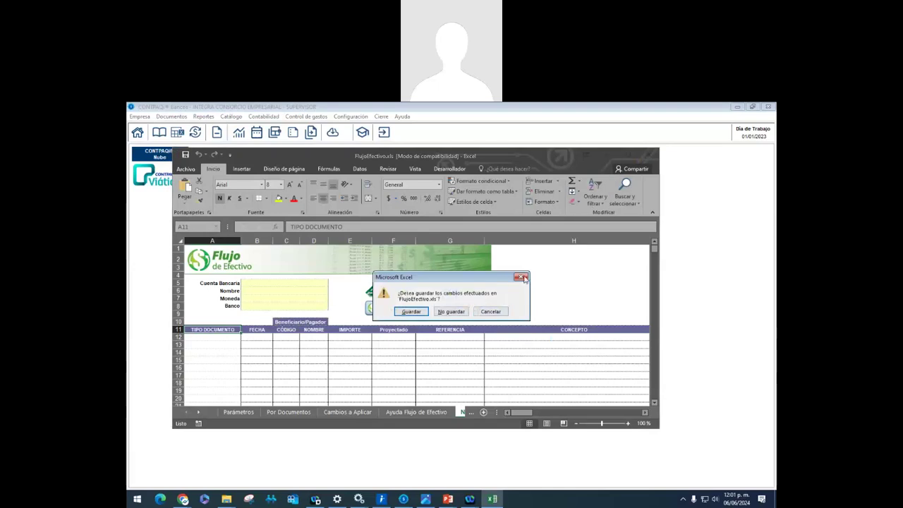
left_click(490, 311)
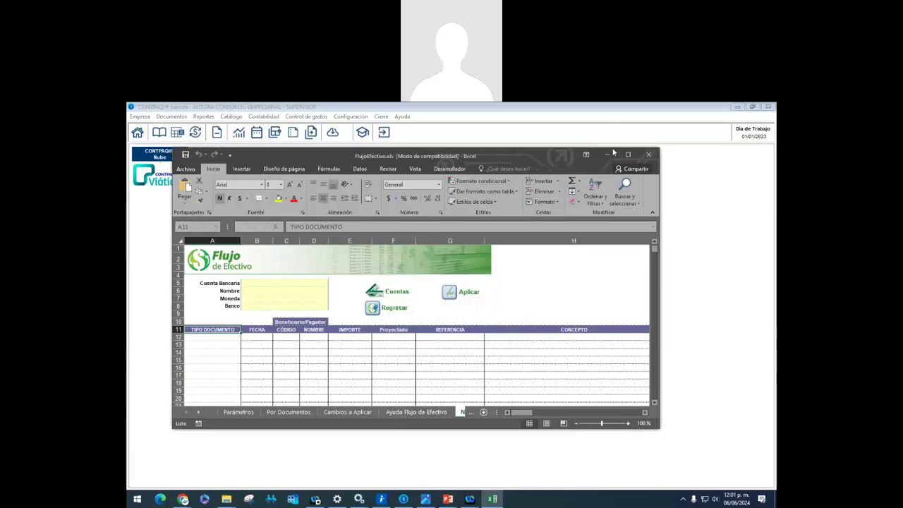
Enlarge the workbook window to fill the screen and show the Parámetros sheet
left_click_drag(566, 156, 596, 233)
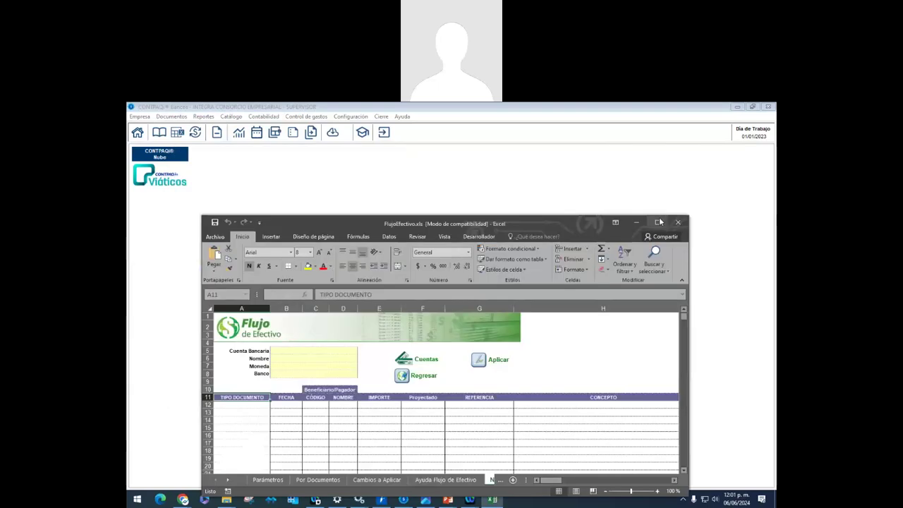
left_click(427, 385)
left_click(493, 499)
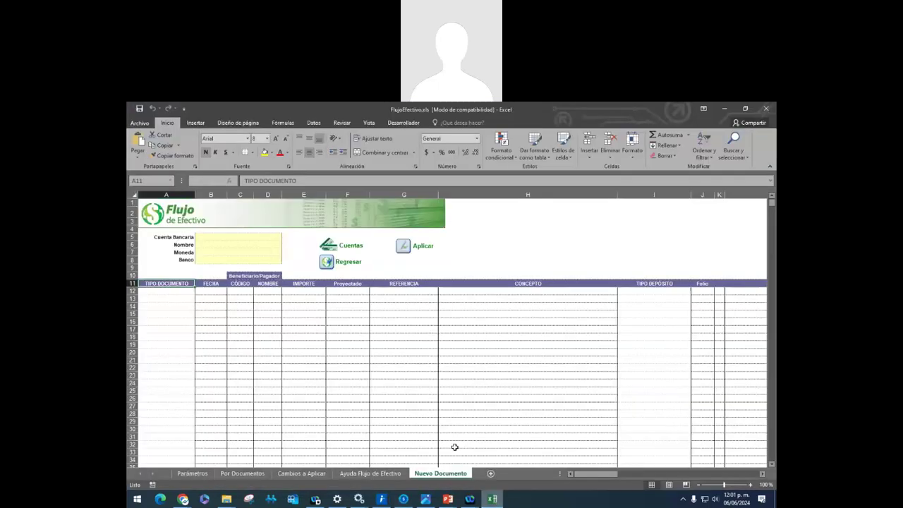
left_click(338, 352)
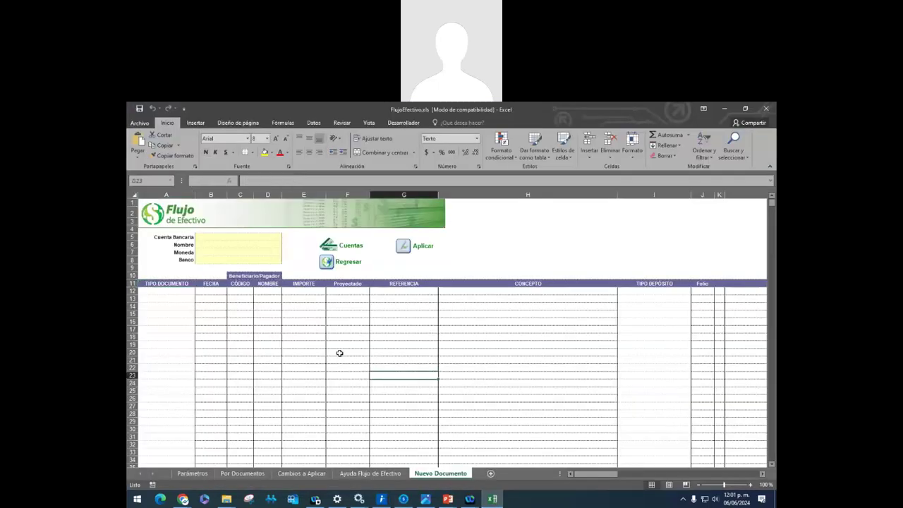
left_click(202, 471)
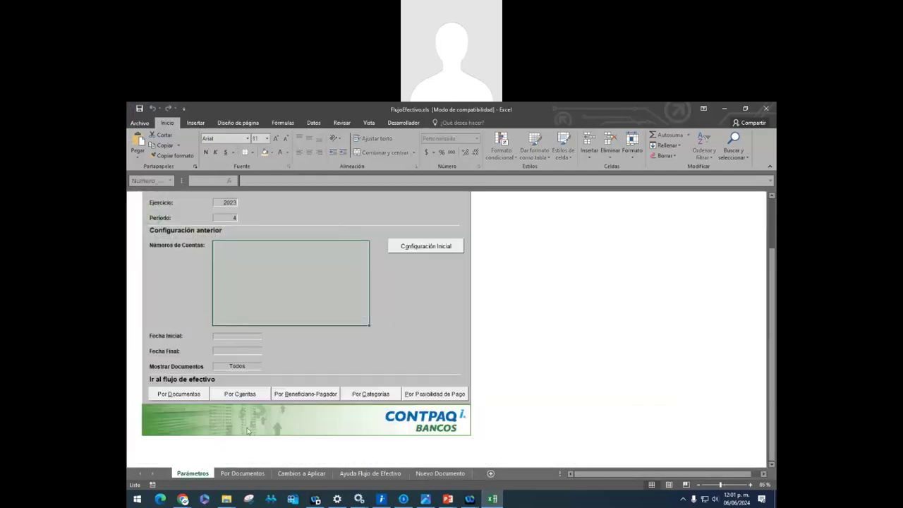
Try editing the Periodo value and dismiss the protected-sheet warning
left_click(233, 216)
double_click(232, 216)
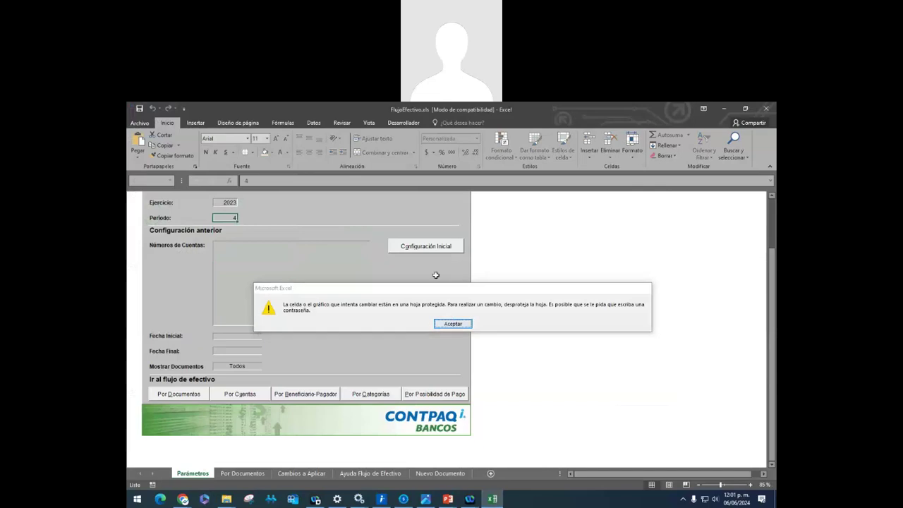
left_click(452, 323)
Try Configuración Inicial and the by-documents flow, end the VBA 1004 errors, and close Excel without saving
left_click(438, 247)
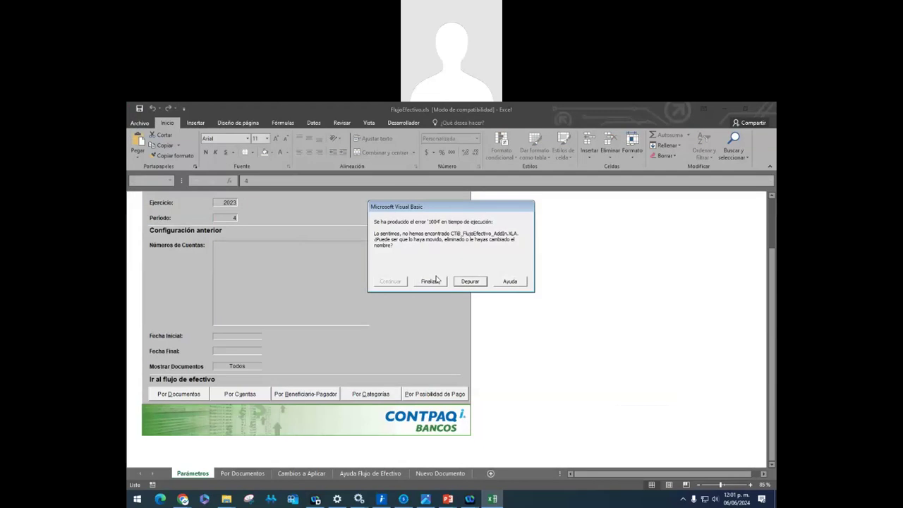
left_click(435, 281)
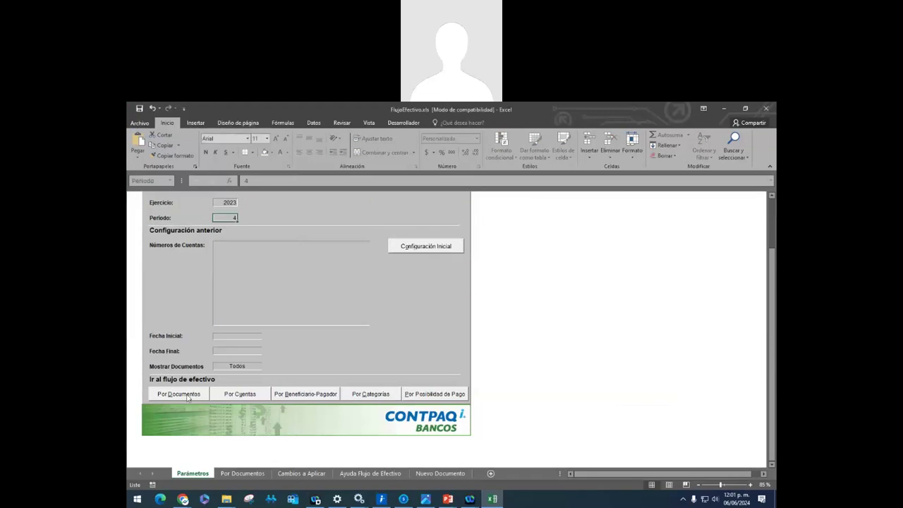
left_click(190, 396)
left_click(437, 280)
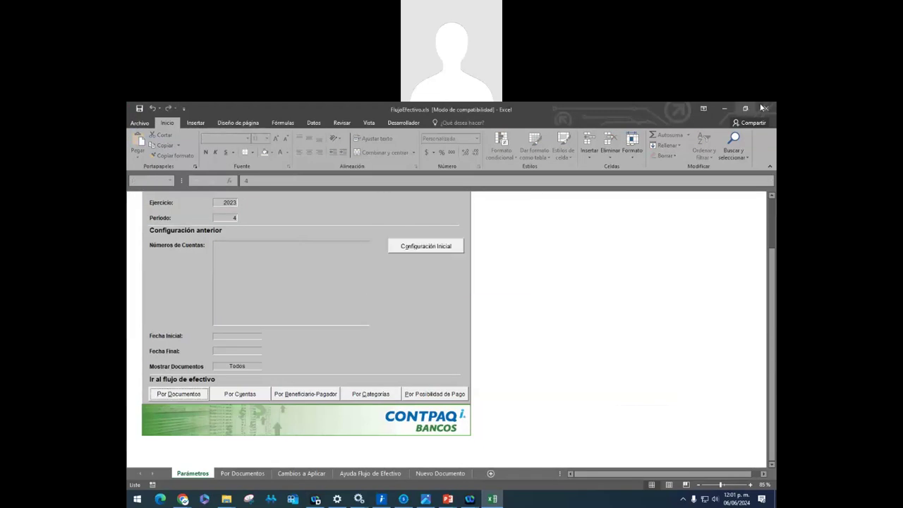
left_click(768, 108)
left_click(443, 312)
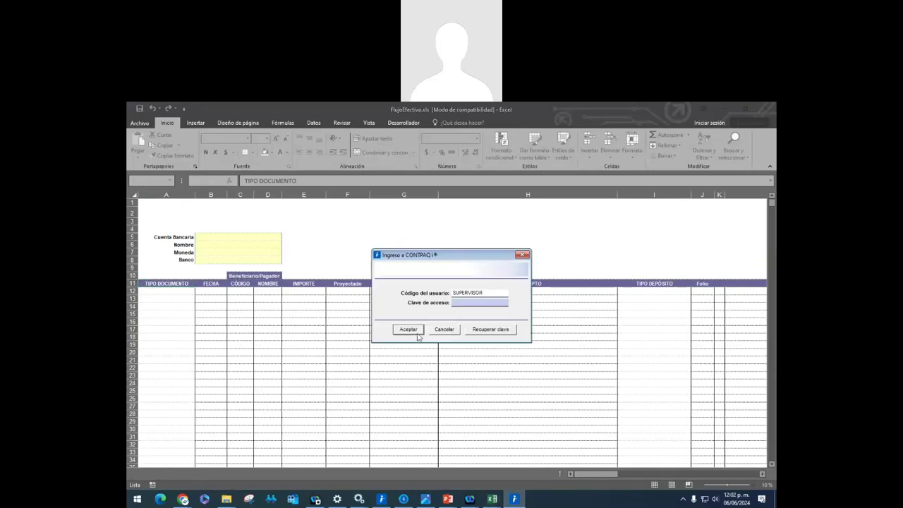
Accept the Ingreso a CONTPAQi sign-in to reach Parámetros with Ejercicio 2023 and Periodo 1
left_click(416, 331)
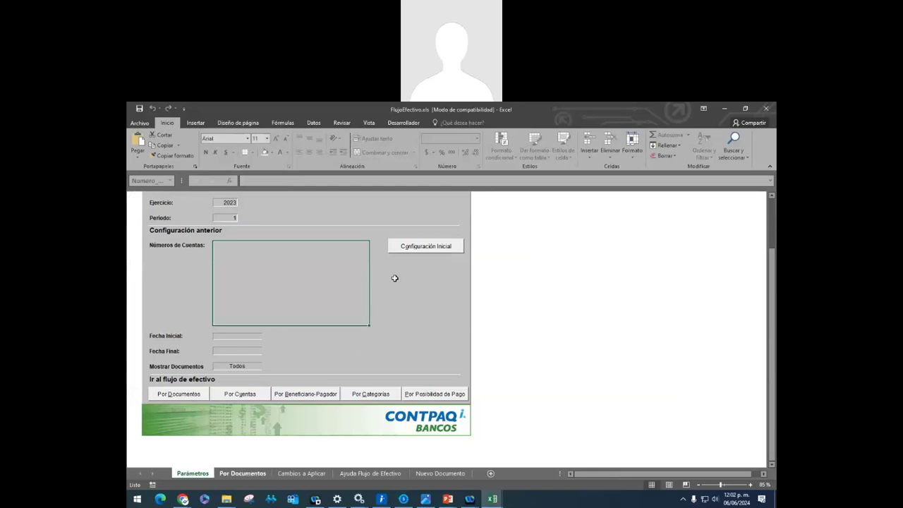
left_click(434, 245)
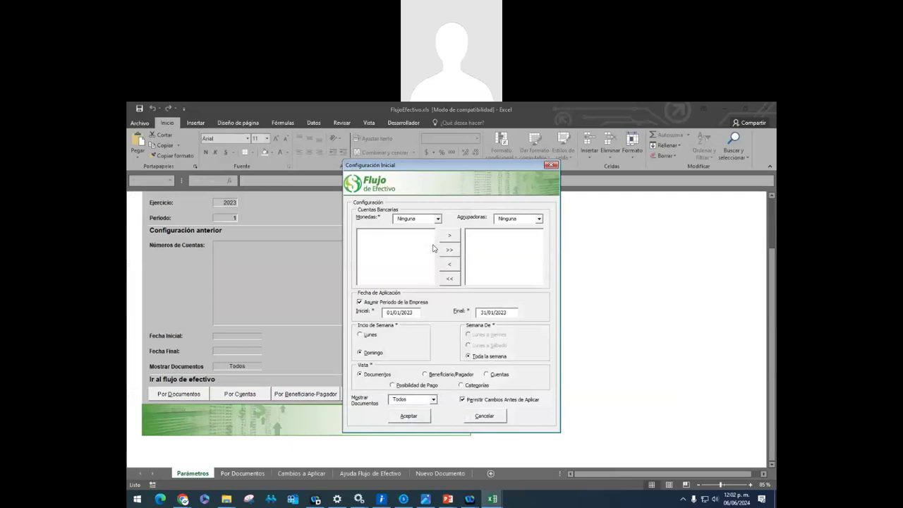
left_click(551, 165)
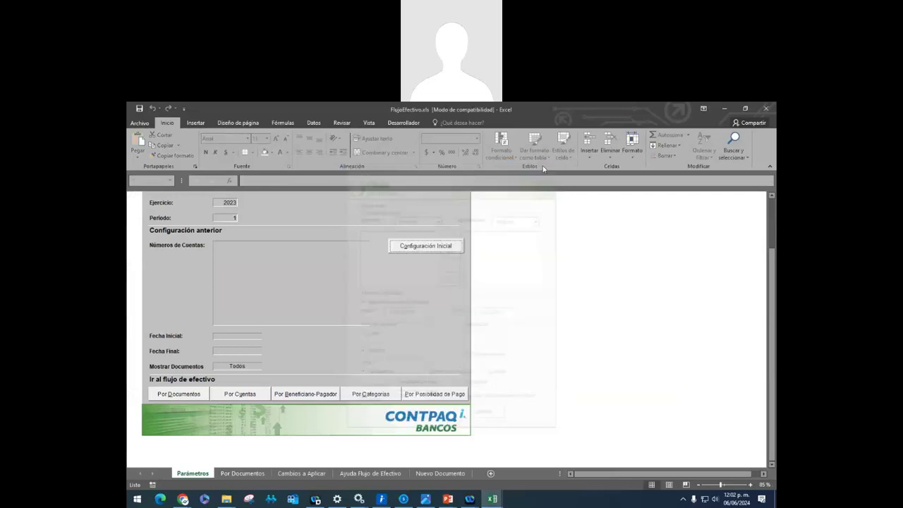
left_click(179, 394)
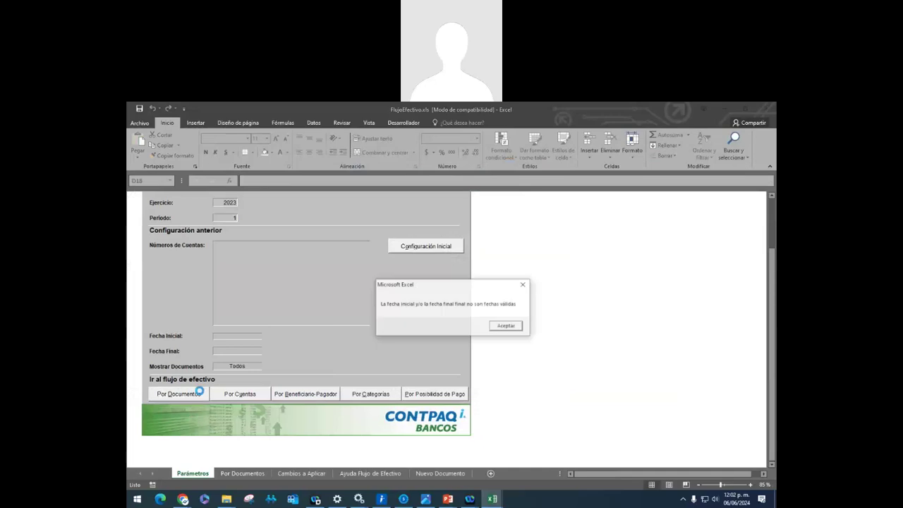
left_click(502, 325)
left_click(238, 395)
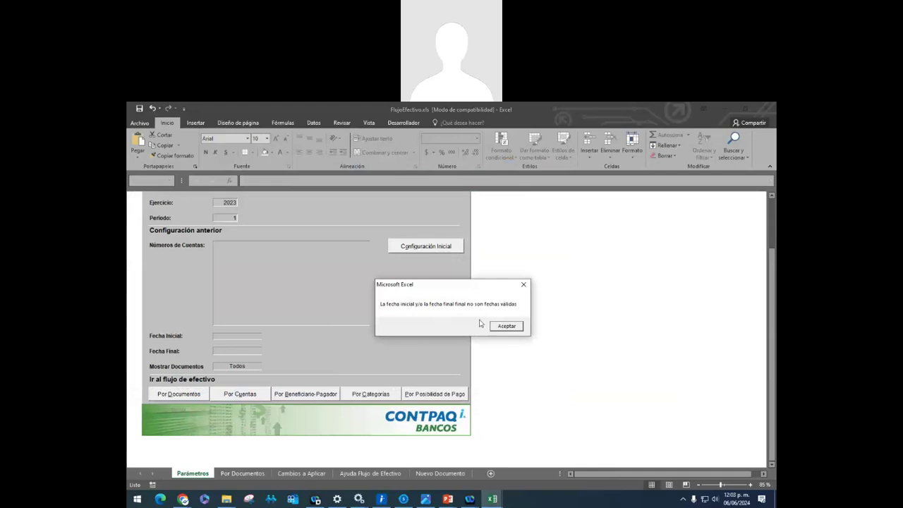
left_click(521, 329)
left_click(295, 395)
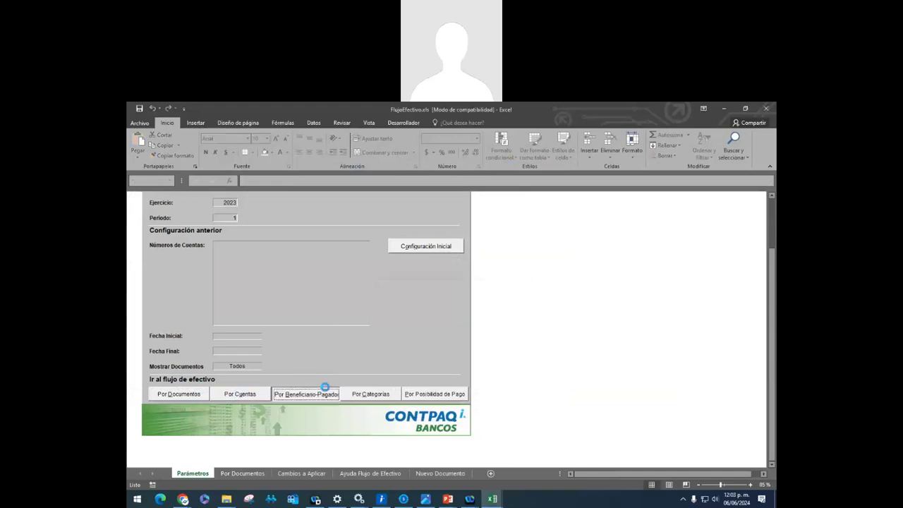
left_click(501, 323)
left_click(412, 244)
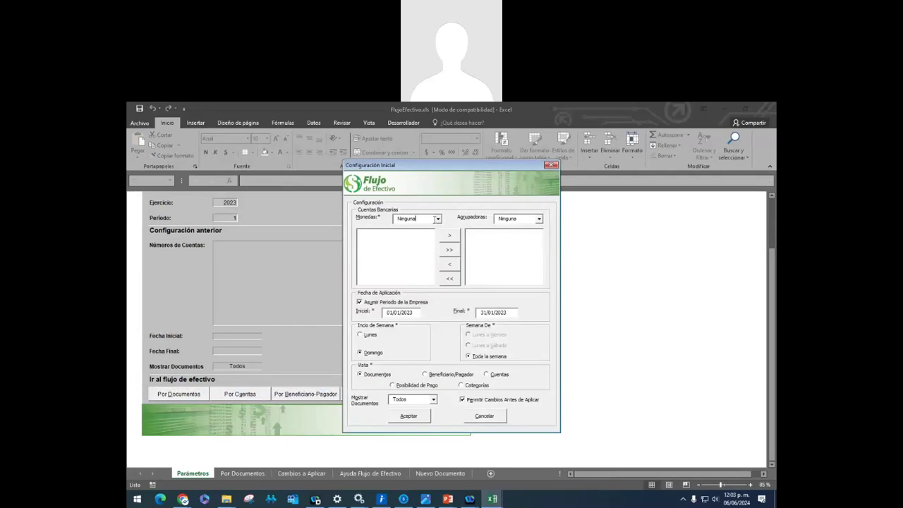
left_click(438, 219)
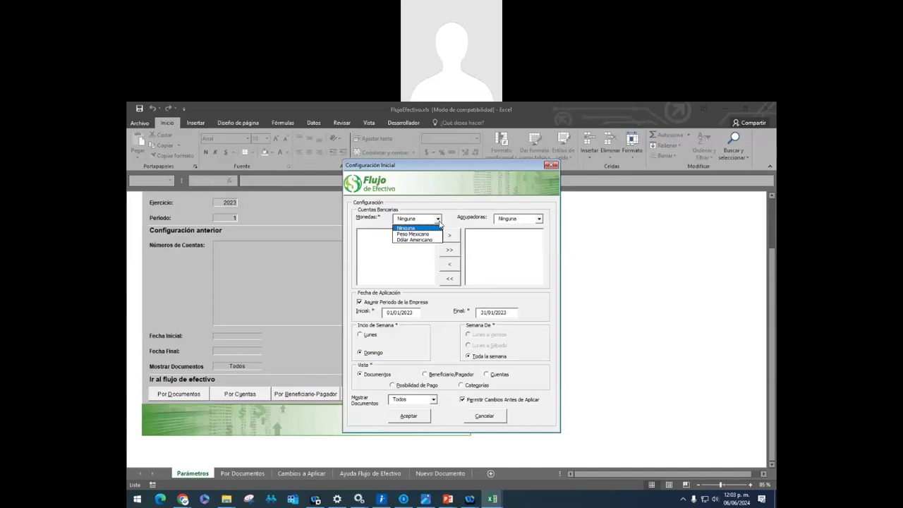
left_click(551, 166)
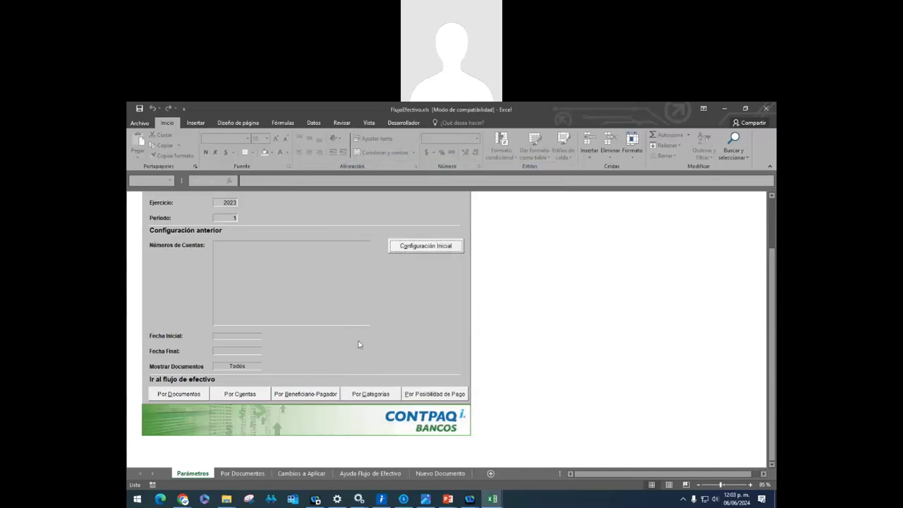
scroll(360, 344, "down", 1)
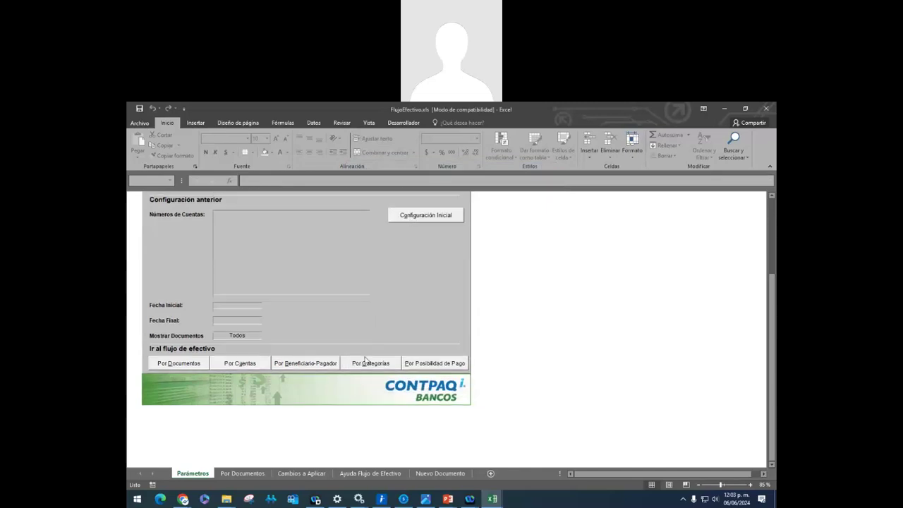
Show the Por Documentos sheet and try Cuentas, dismissing the invalid-dates message
left_click(243, 474)
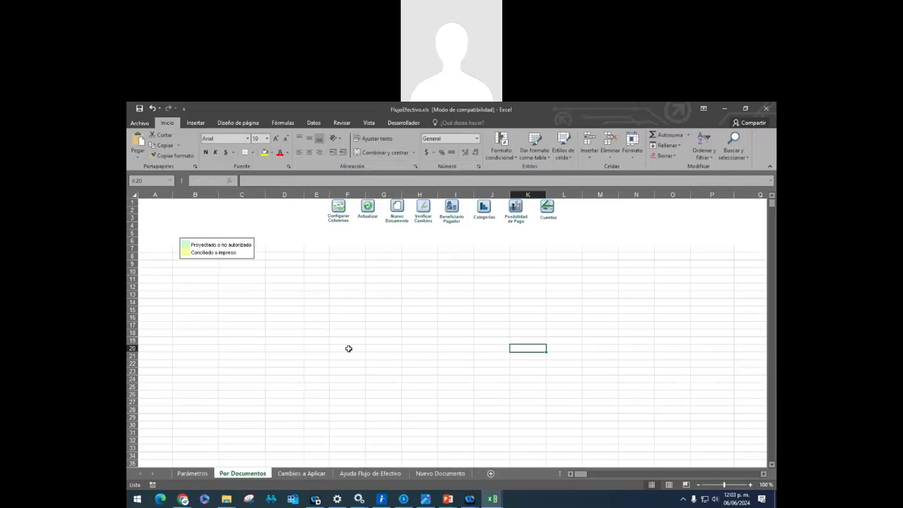
left_click(546, 209)
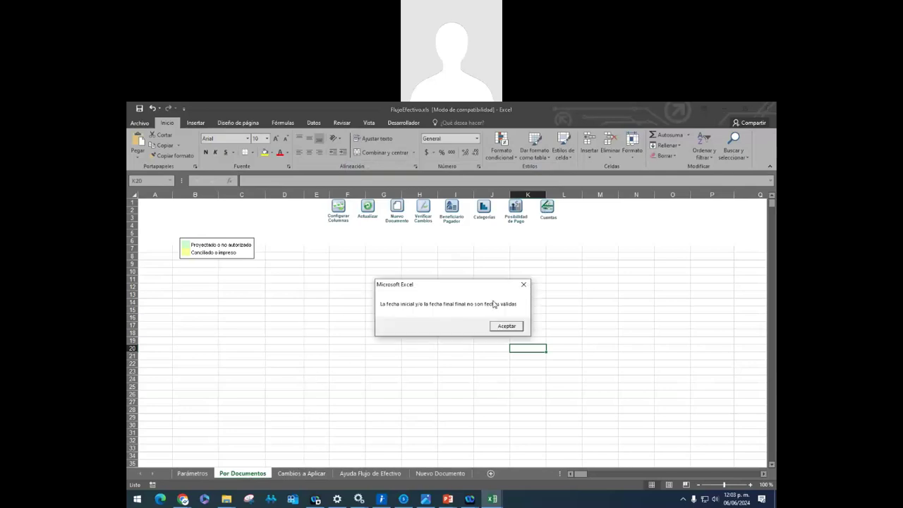
left_click(507, 326)
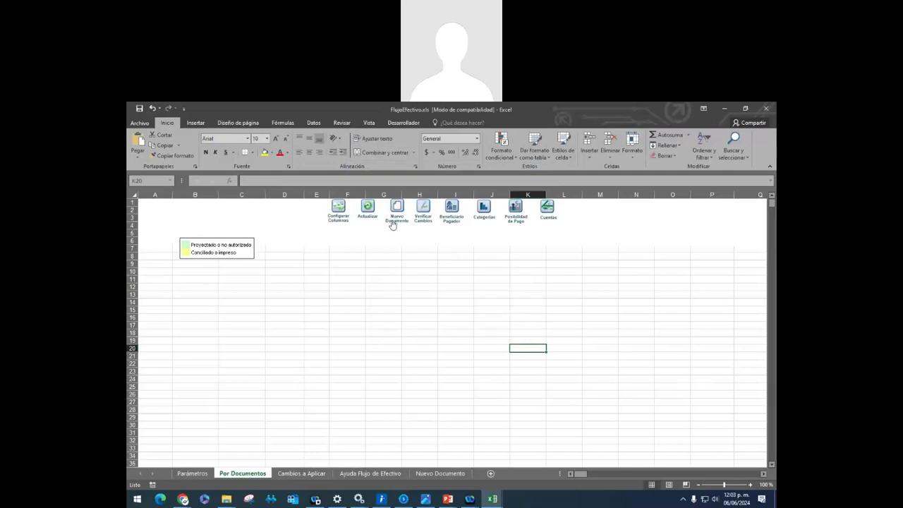
Start a Nuevo Documento with Cuenta Bancaria 125456, then move to the Ayuda Flujo de Efectivo sheet
left_click(393, 225)
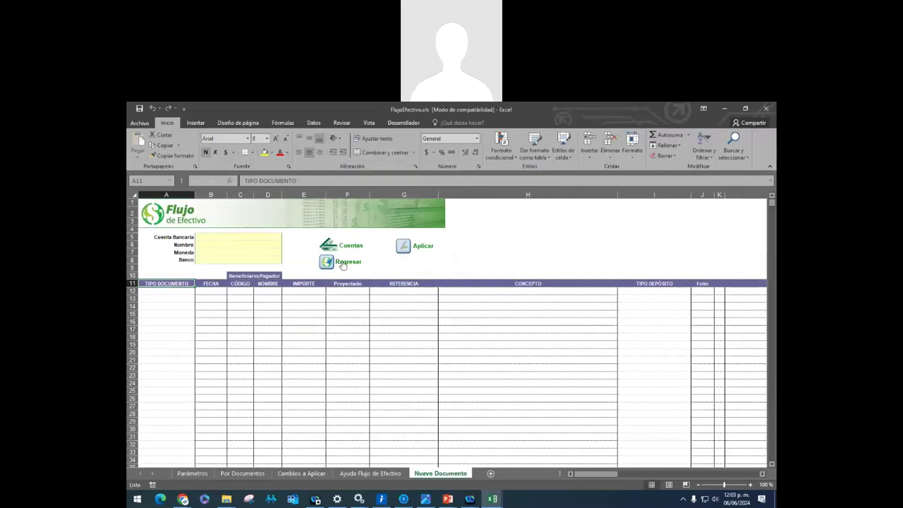
left_click(346, 250)
double_click(219, 220)
left_click(243, 246)
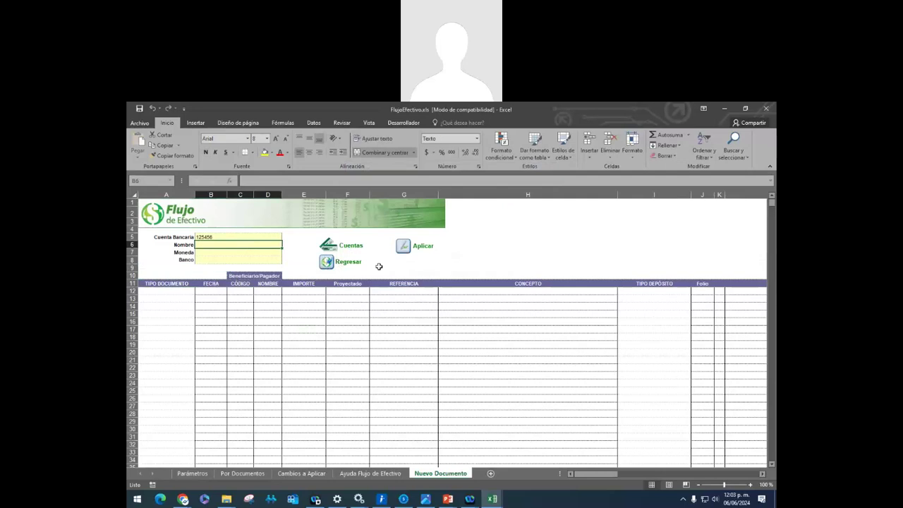
left_click(372, 473)
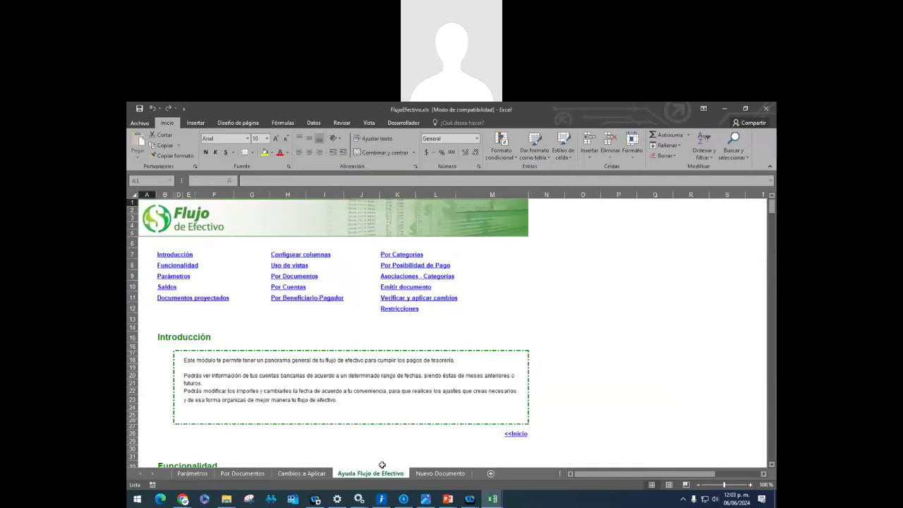
left_click(292, 473)
On Parámetros, open Configuración Inicial and close it without changes
left_click(192, 473)
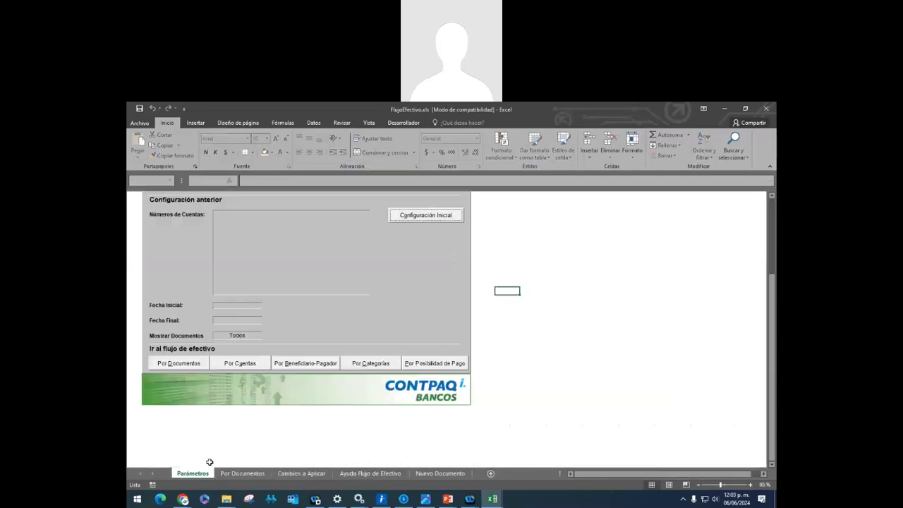
left_click(429, 245)
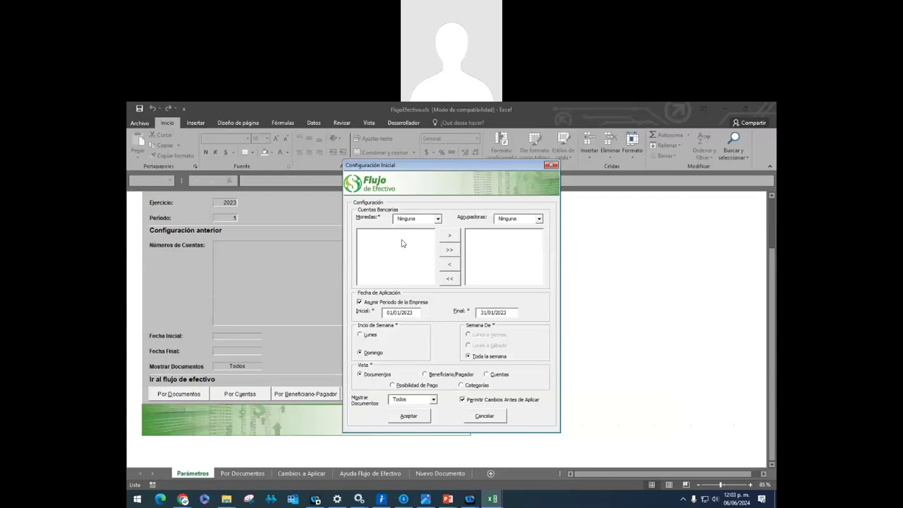
left_click(549, 166)
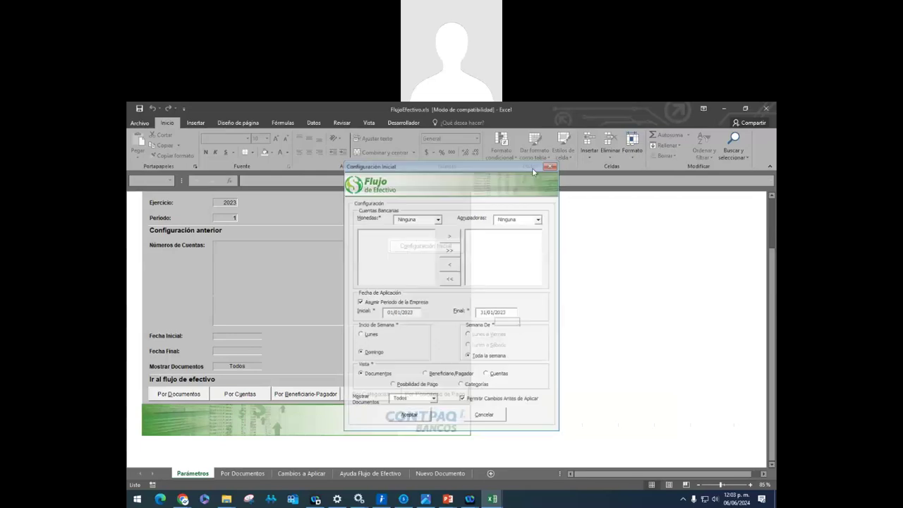
Try editing the account numbers and Fecha Inicial, dismissing the protected-sheet and invalid-date warnings
left_click(261, 258)
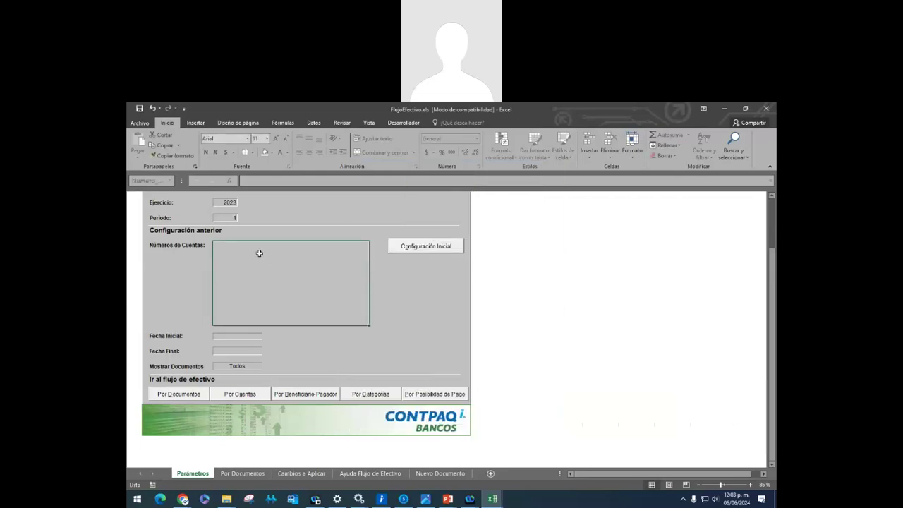
left_click(242, 338)
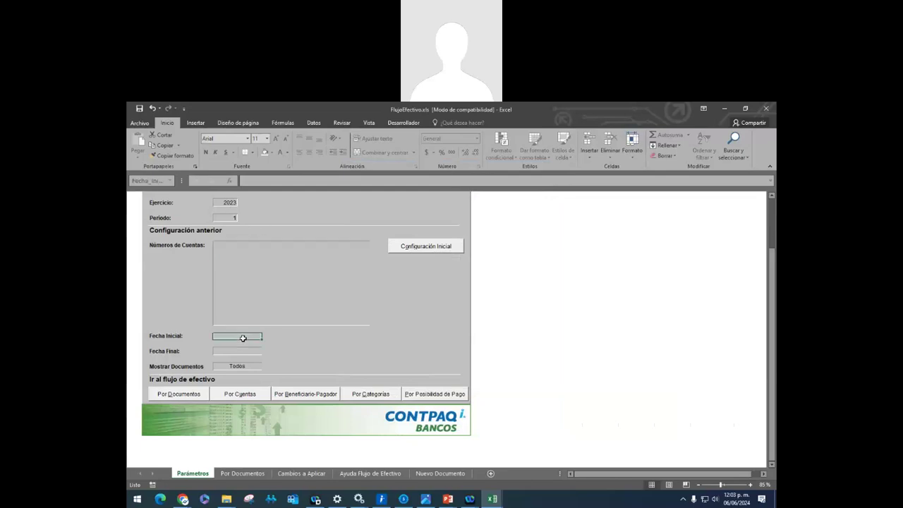
double_click(243, 337)
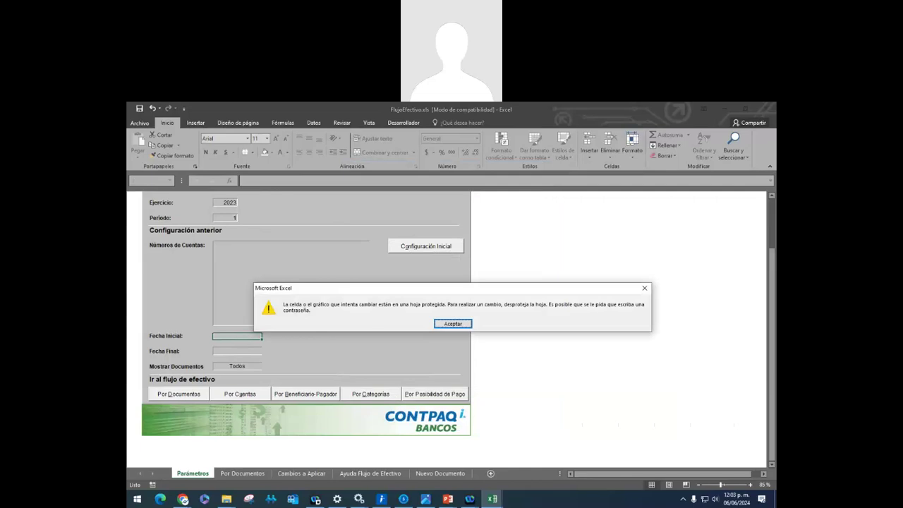
left_click(646, 290)
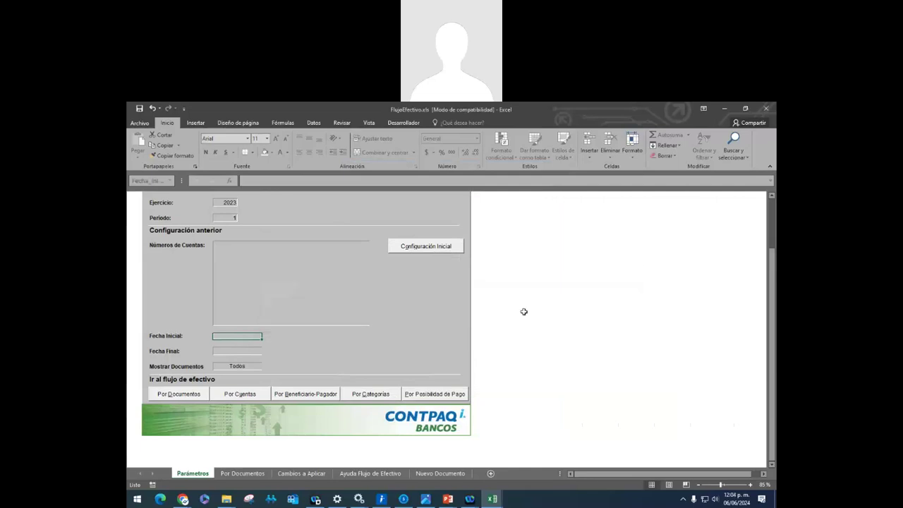
left_click(240, 398)
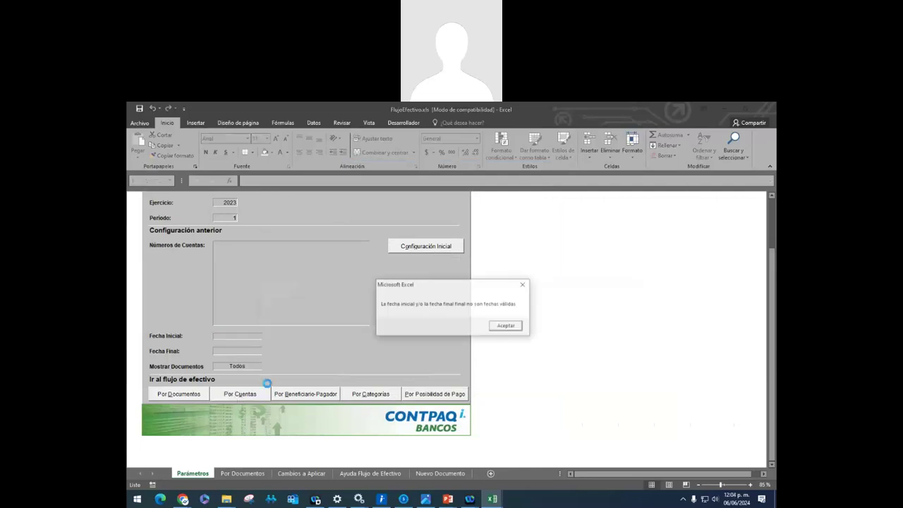
left_click(507, 325)
scroll(247, 286, "up", 2)
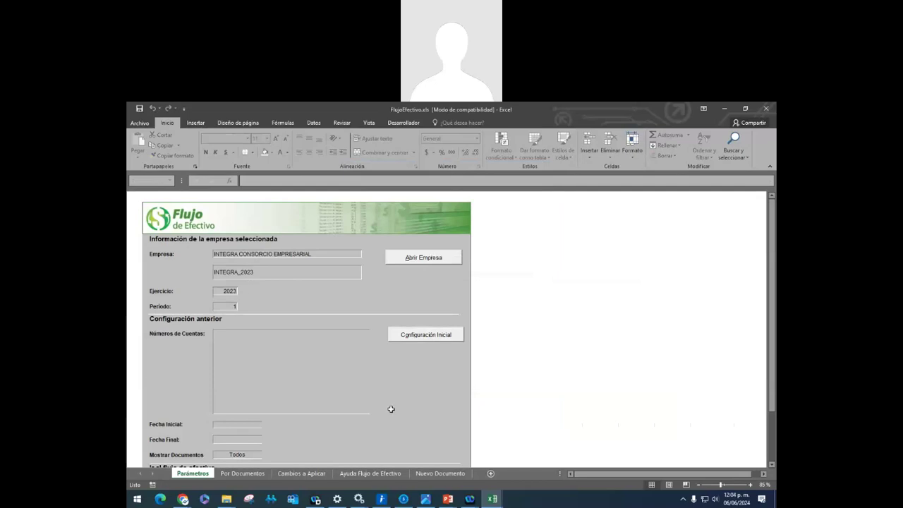
left_click(403, 498)
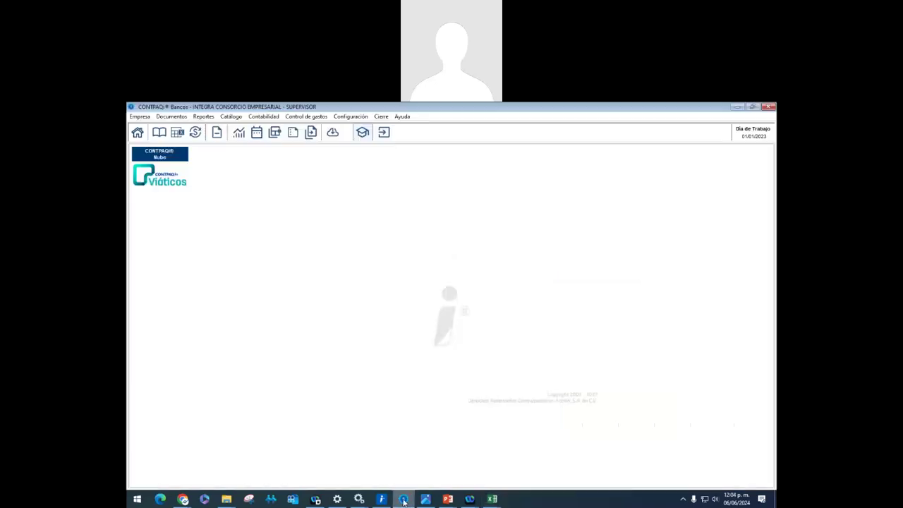
left_click(403, 498)
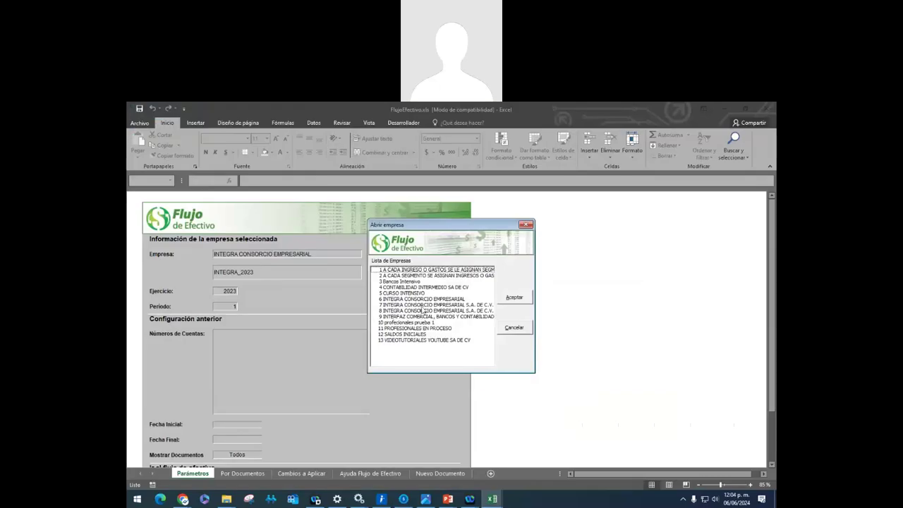
left_click(527, 225)
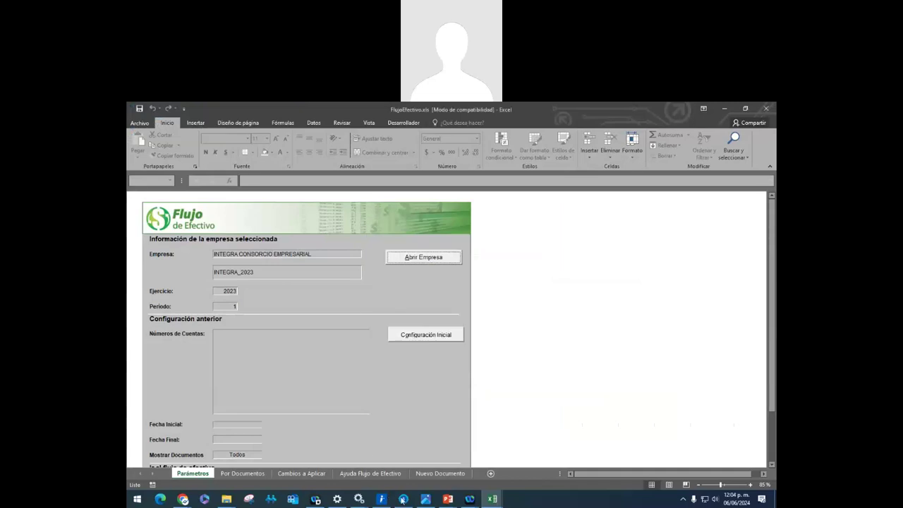
left_click(402, 499)
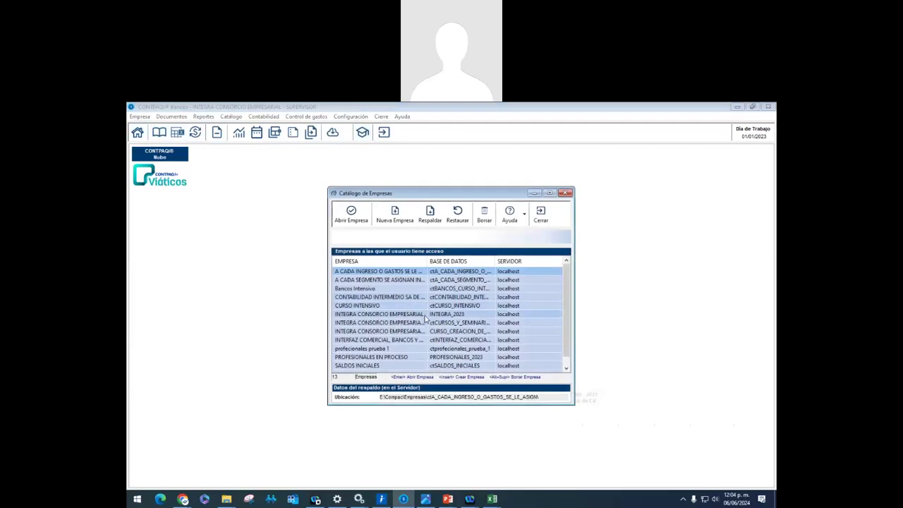
left_click(425, 315)
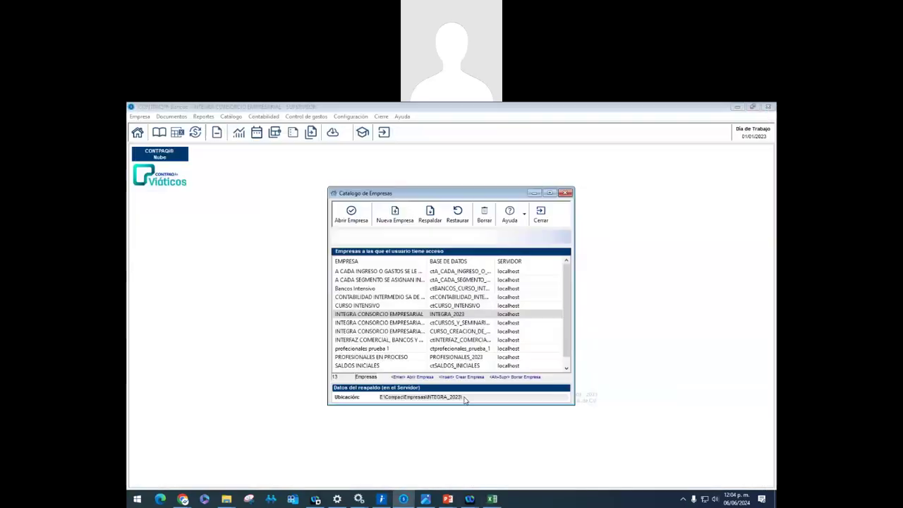
left_click(491, 497)
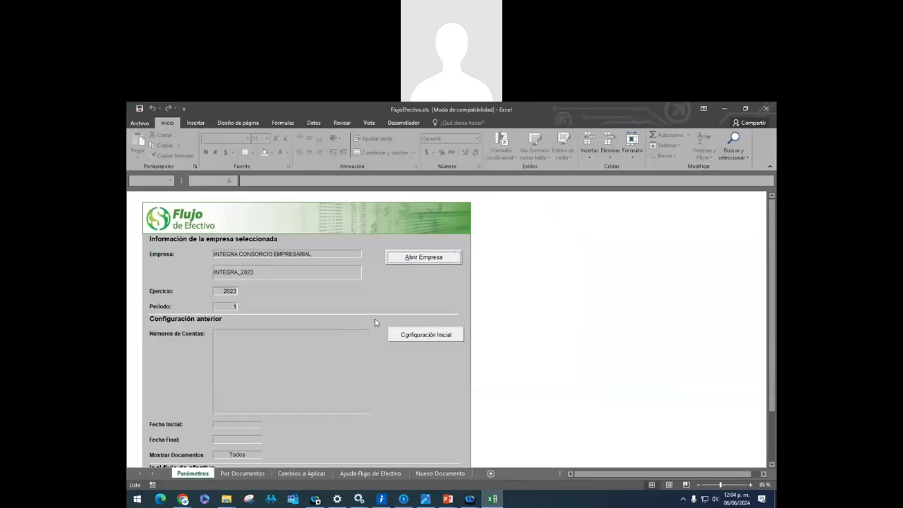
In Configuración Inicial, choose Peso Mexicano, add account 125456, and generate the cash flow
left_click(426, 332)
left_click(438, 219)
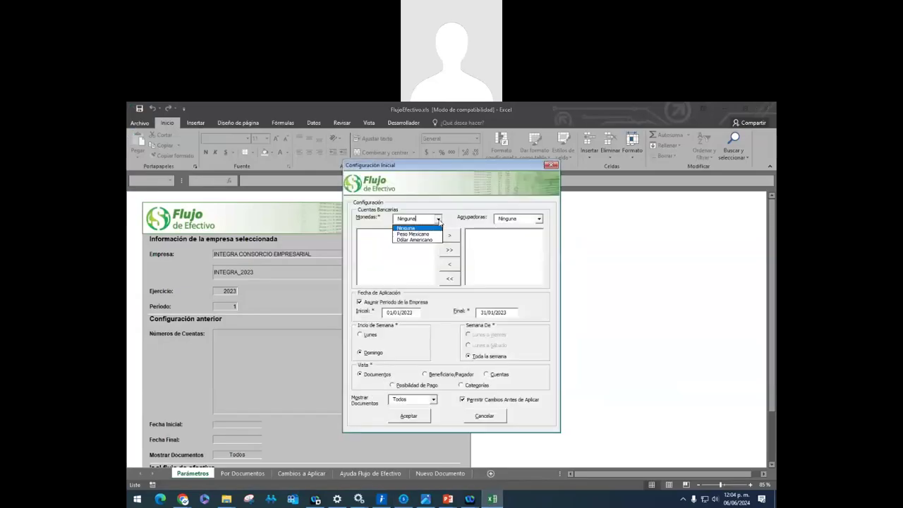
left_click(423, 235)
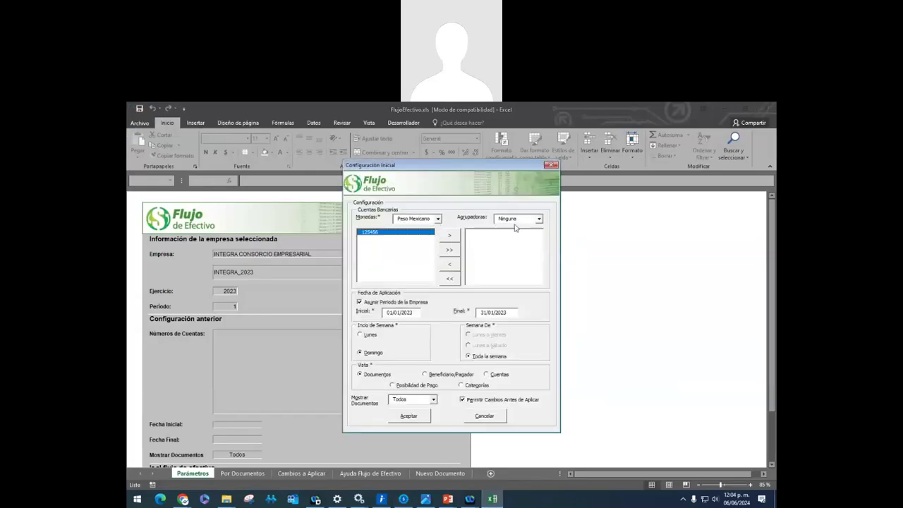
left_click(450, 235)
left_click(408, 415)
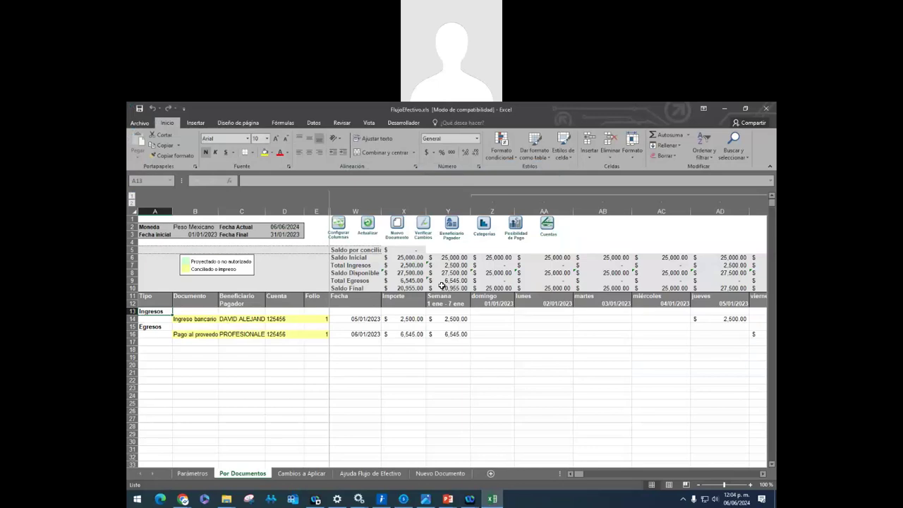
Check the Por Documentos results, then bring up the CONTPAQi Bancos Basico sesion 4 presentation
left_click(192, 473)
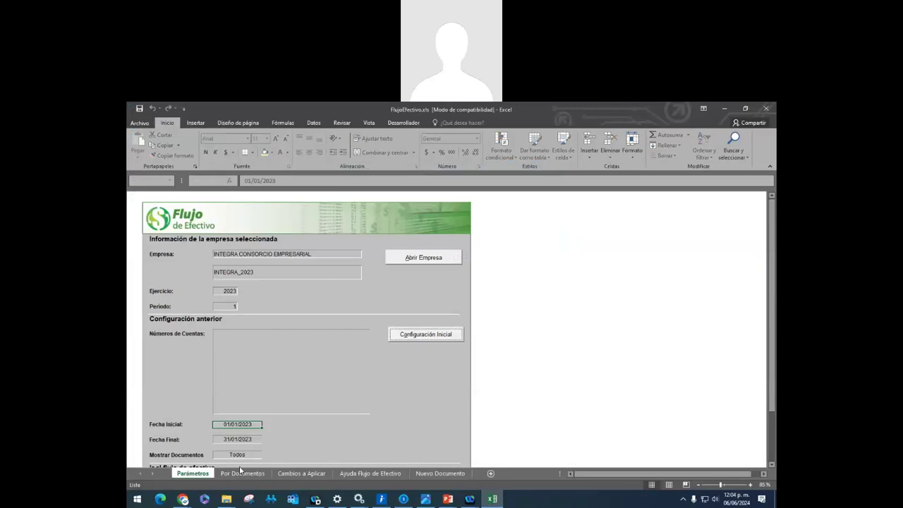
left_click(240, 472)
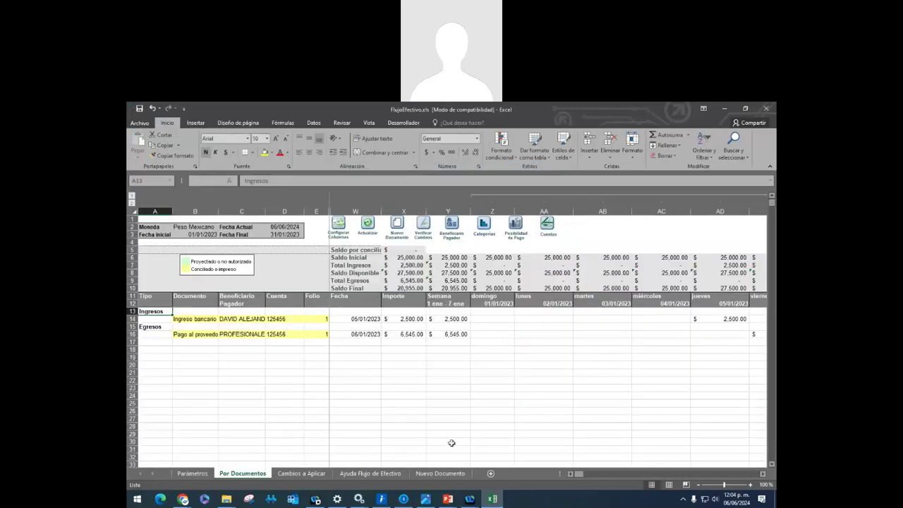
mouse_move(447, 499)
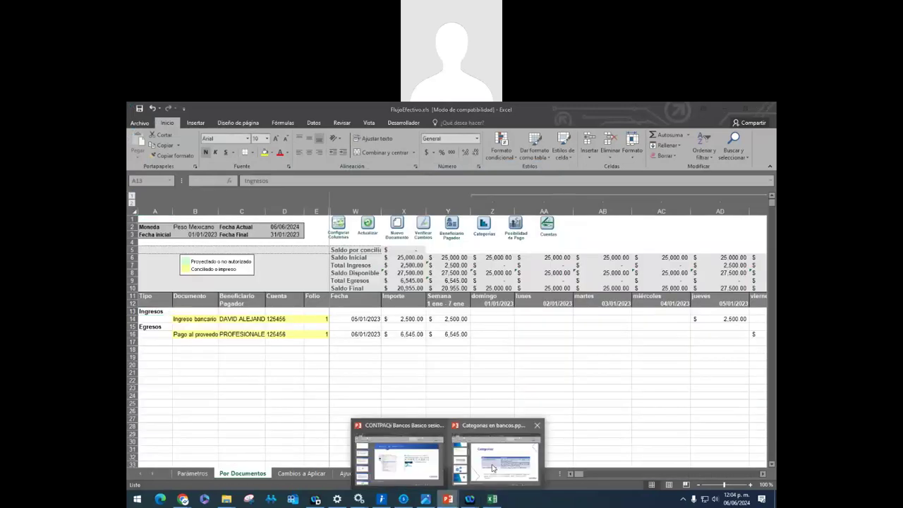
left_click(399, 458)
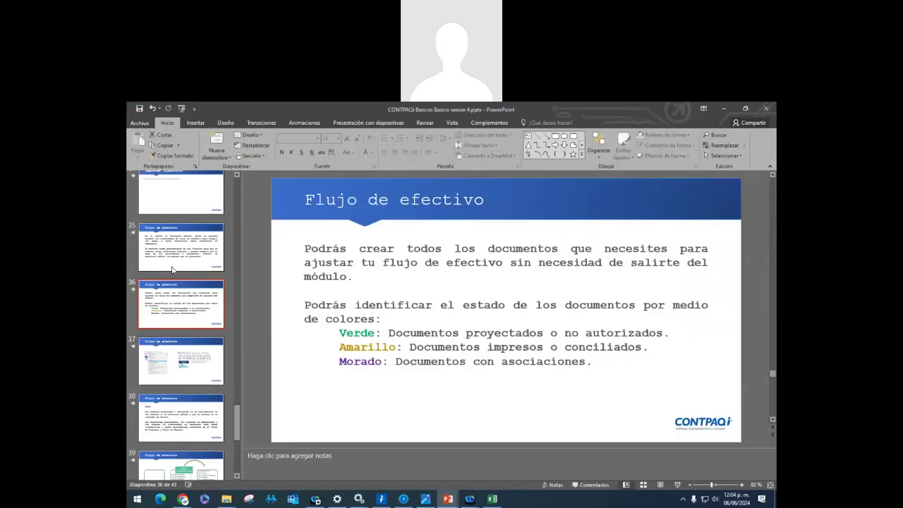
scroll(387, 260, "up", 1)
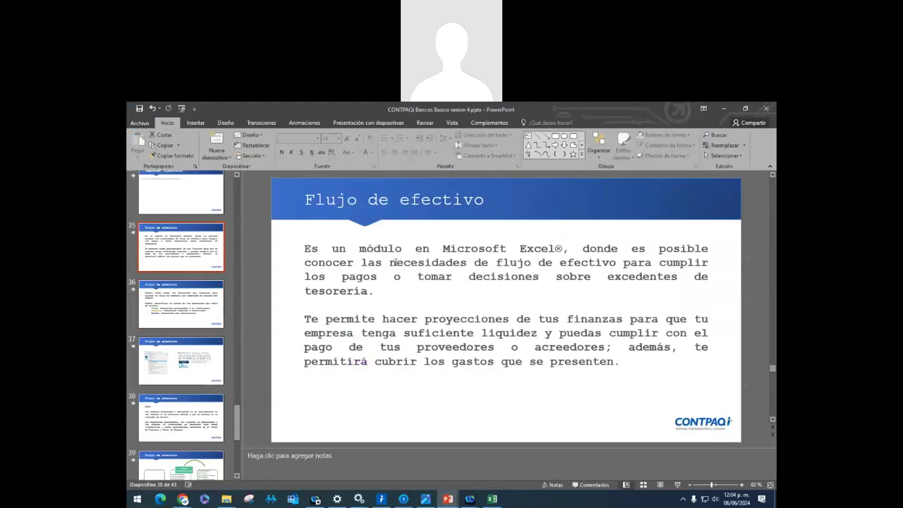
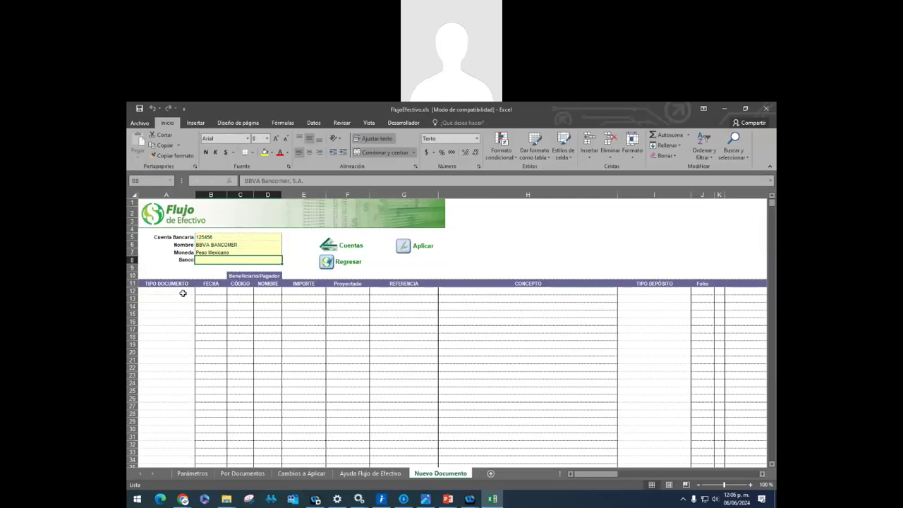
Choose '42 - Ingreso bancario' as the document type for row 12
left_click(182, 292)
left_click(199, 290)
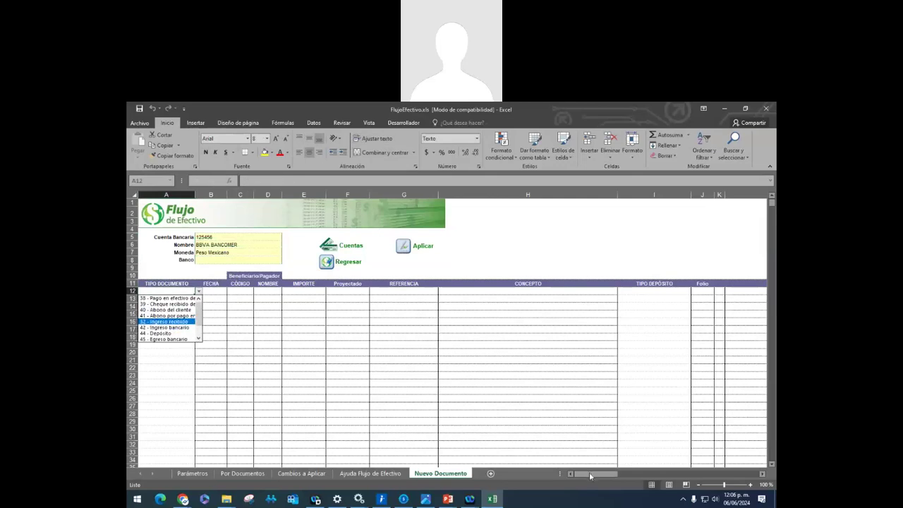
key("Escape")
left_click(200, 291)
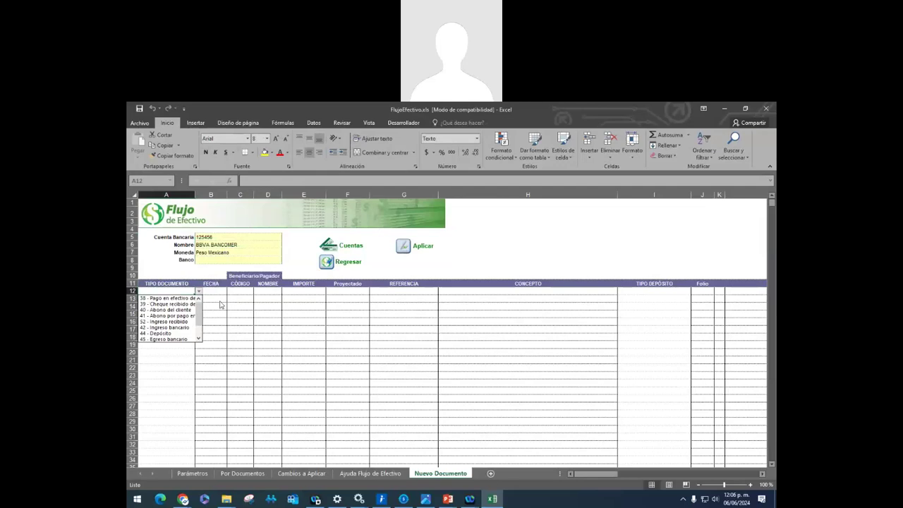
left_click(187, 332)
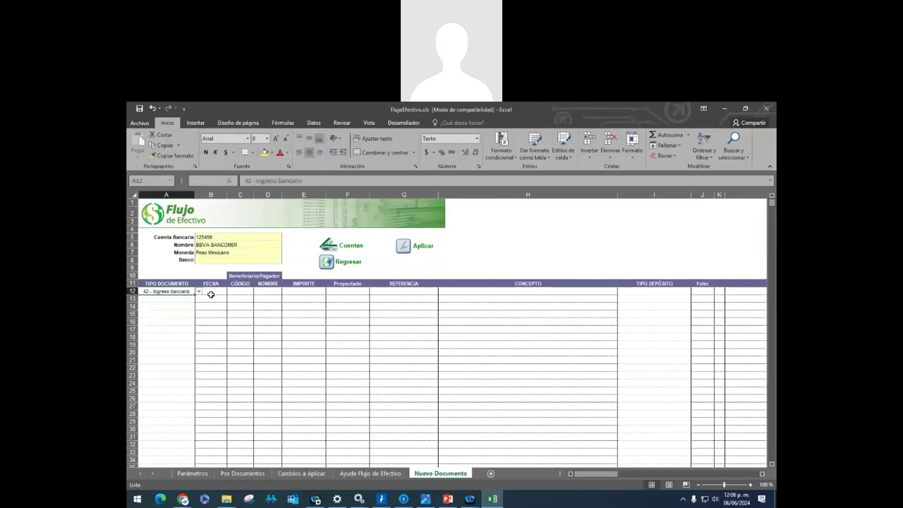
Enter date 05/01/2023 and payer code 1 in row 12, then switch to CONTPAQi Bancos
left_click(215, 293)
type("05")
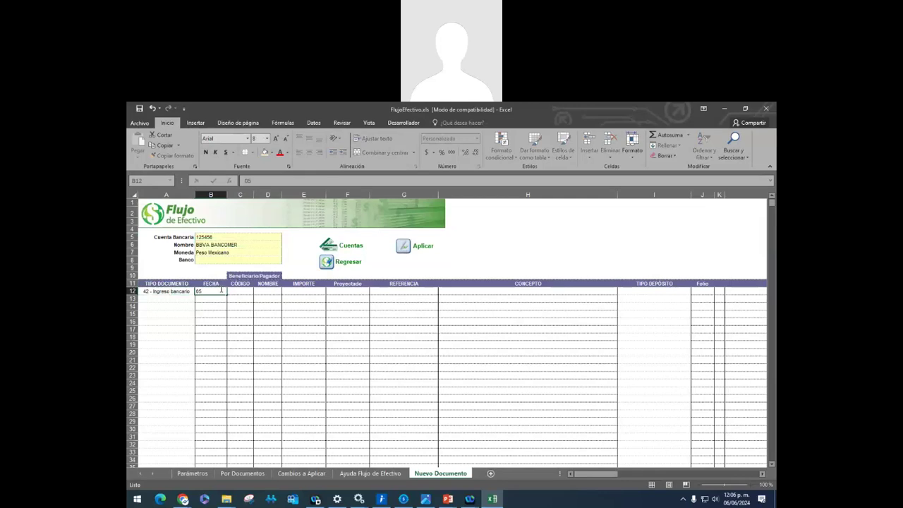
type("/01/2023")
left_click(240, 290)
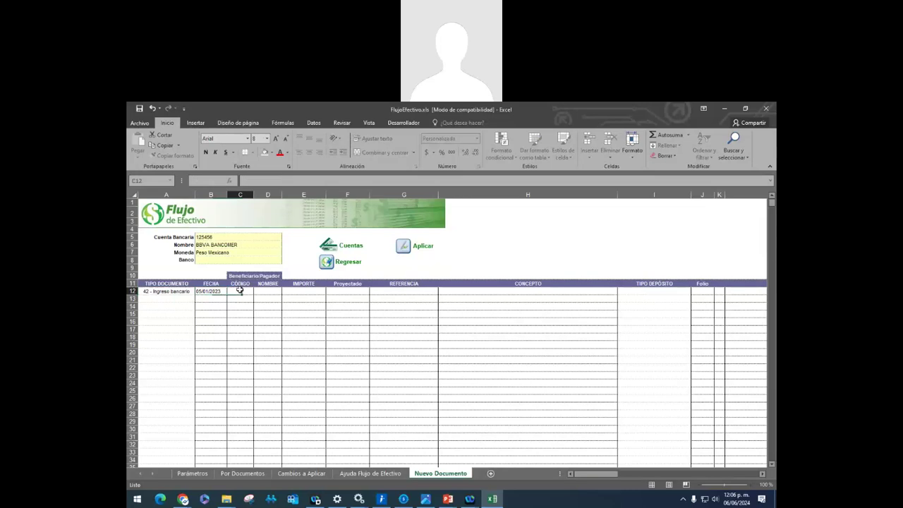
type("5")
key("Tab")
left_click(240, 290)
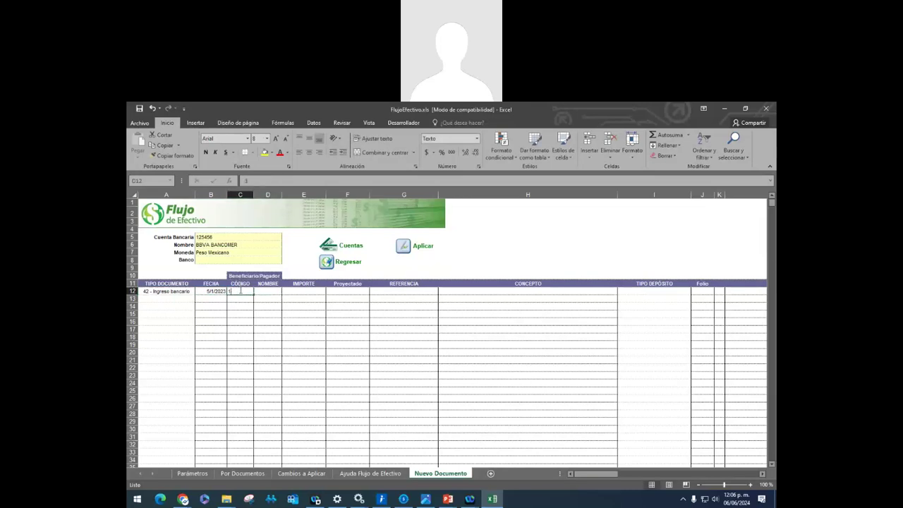
left_click(255, 291)
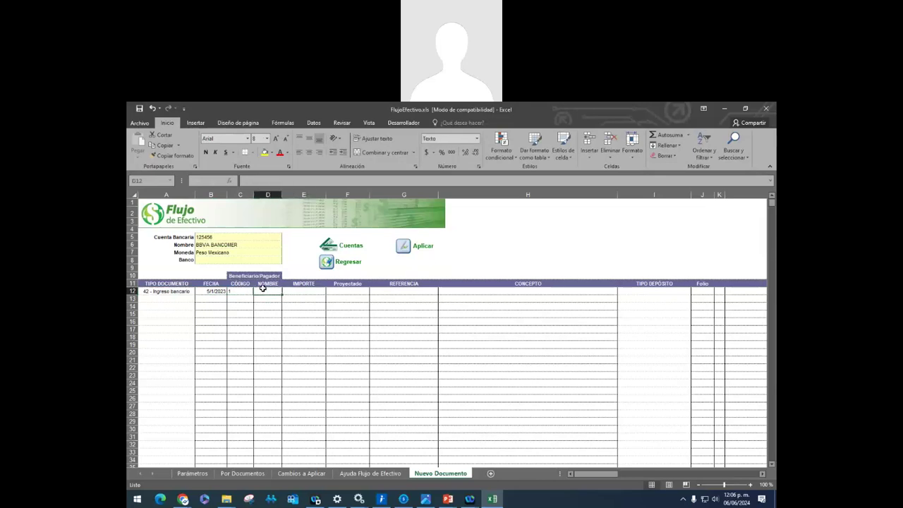
left_click(404, 498)
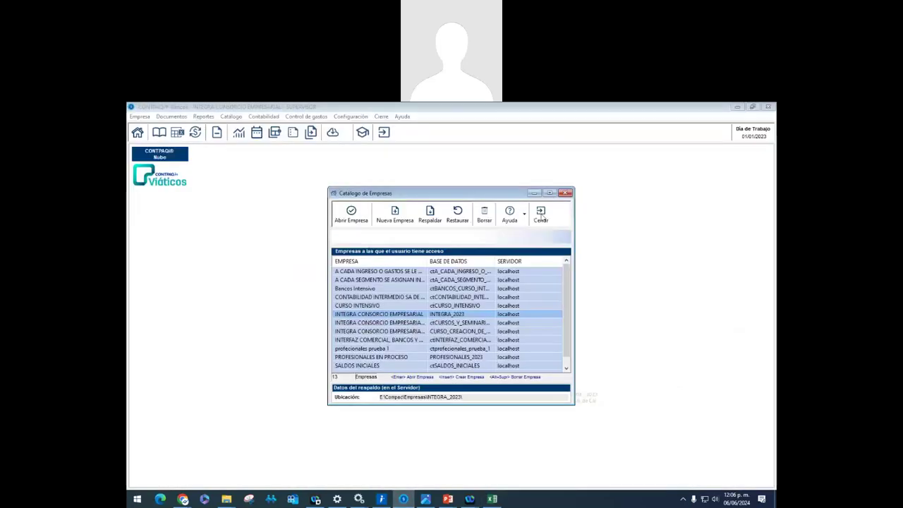
Close the company catalogue, check payer code 1 in Beneficiarios/Pagadores, then return to Excel's Importe cell
left_click(540, 214)
left_click(231, 117)
left_click(373, 195)
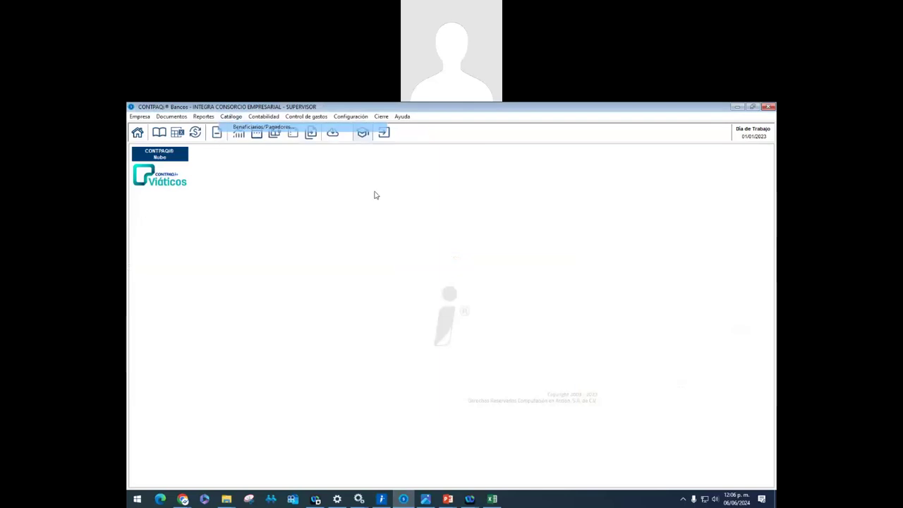
left_click(417, 204)
double_click(388, 246)
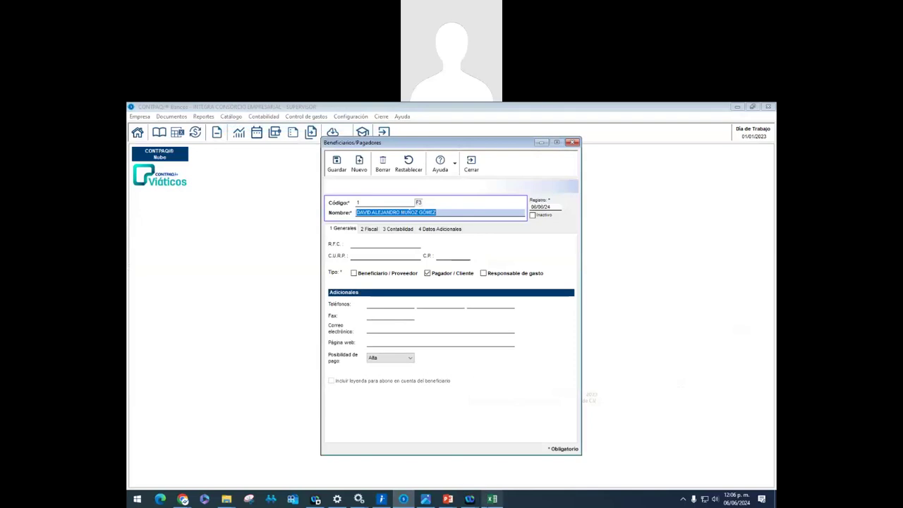
left_click(492, 498)
left_click(311, 291)
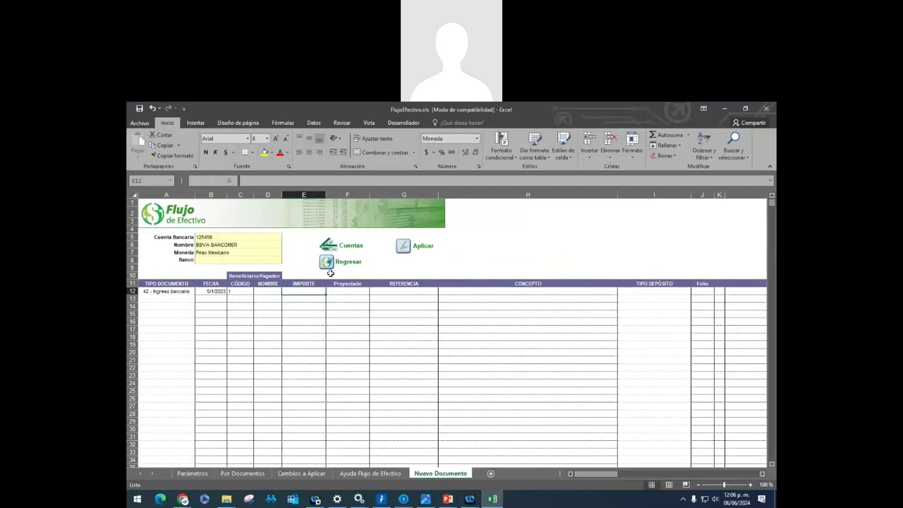
Enter an amount of 5,000 and set Proyectado to NO for row 12
type("5,0")
type("000")
key("Return")
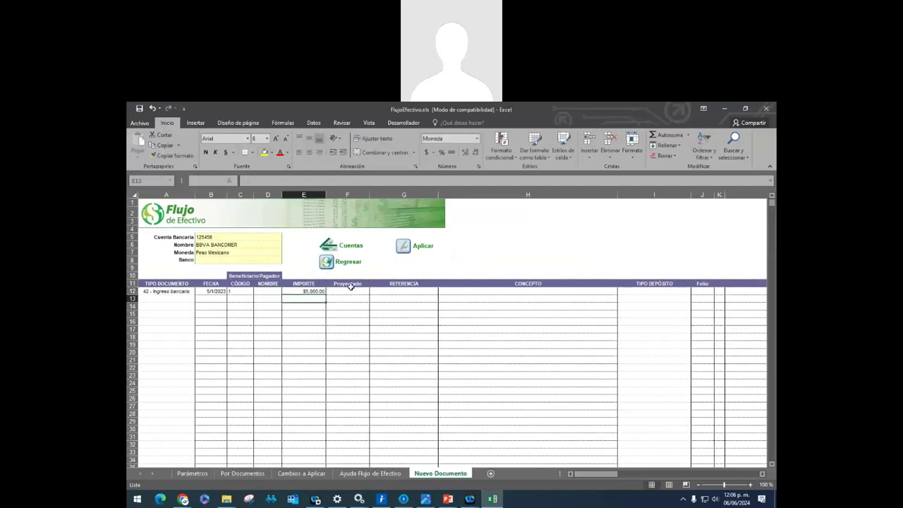
left_click(353, 290)
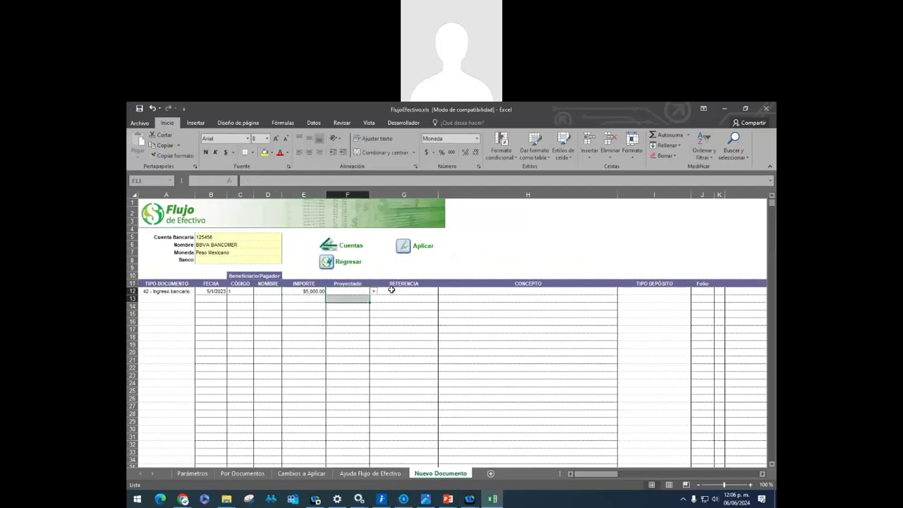
left_click(374, 292)
key("Left")
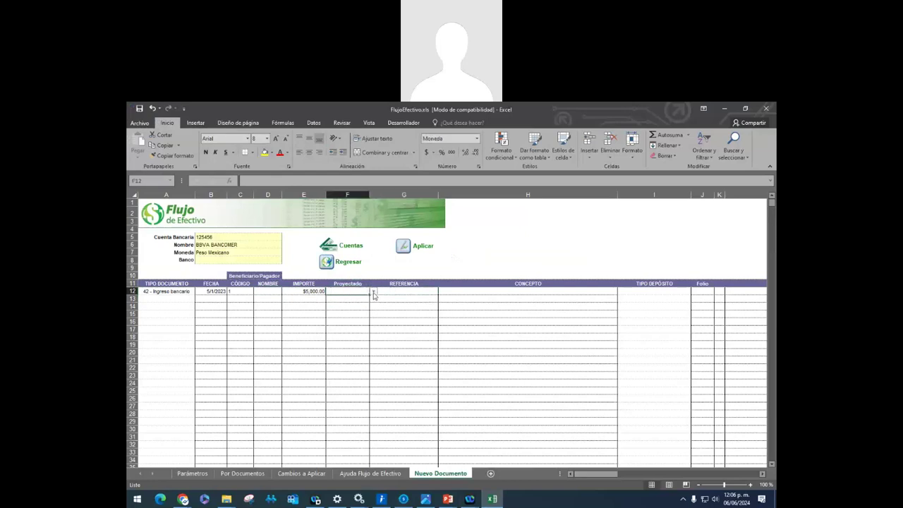
left_click(374, 291)
left_click(348, 304)
Enter reference FACT-54521 and concept VENTA DE CONTADO in row 12
left_click(419, 292)
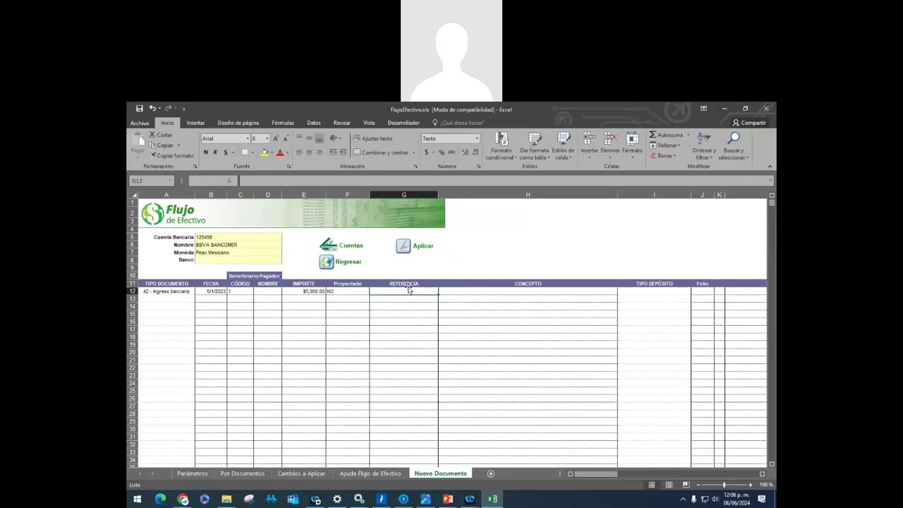
type("fc")
type("FA")
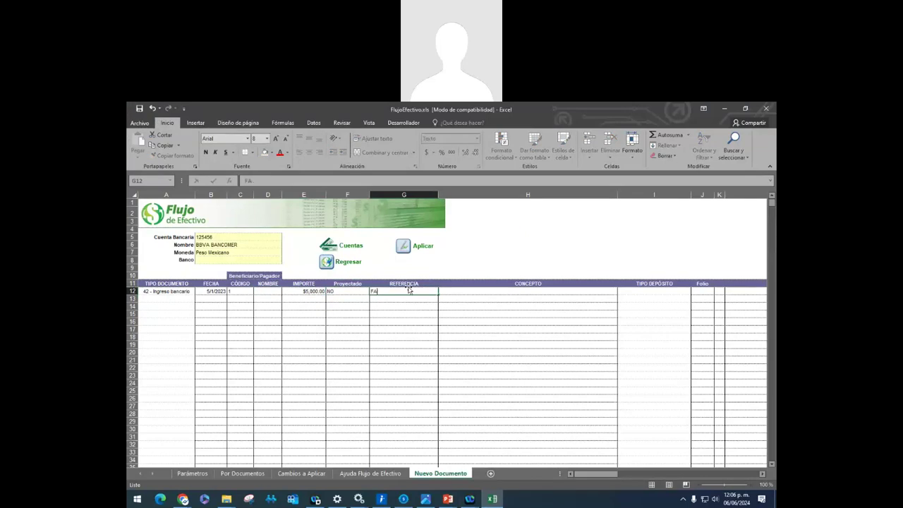
type("CT-54521")
left_click(506, 290)
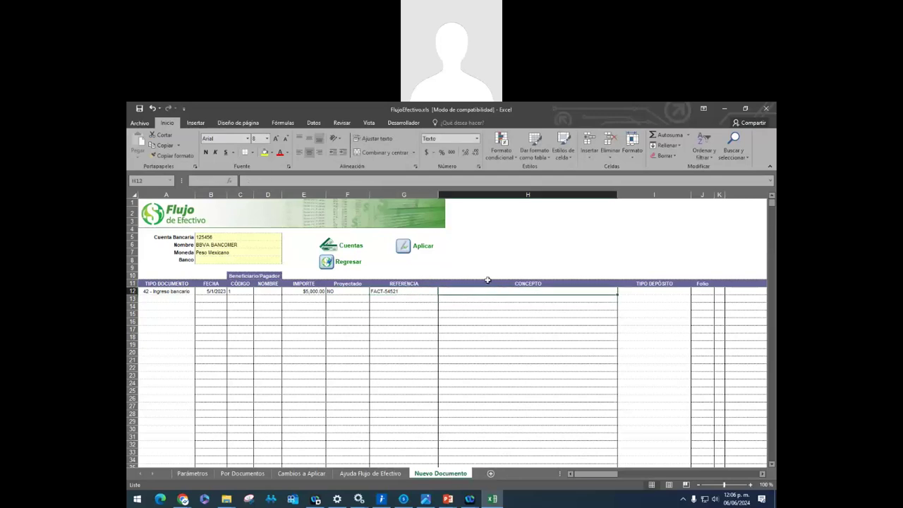
type("VENTA DE CO")
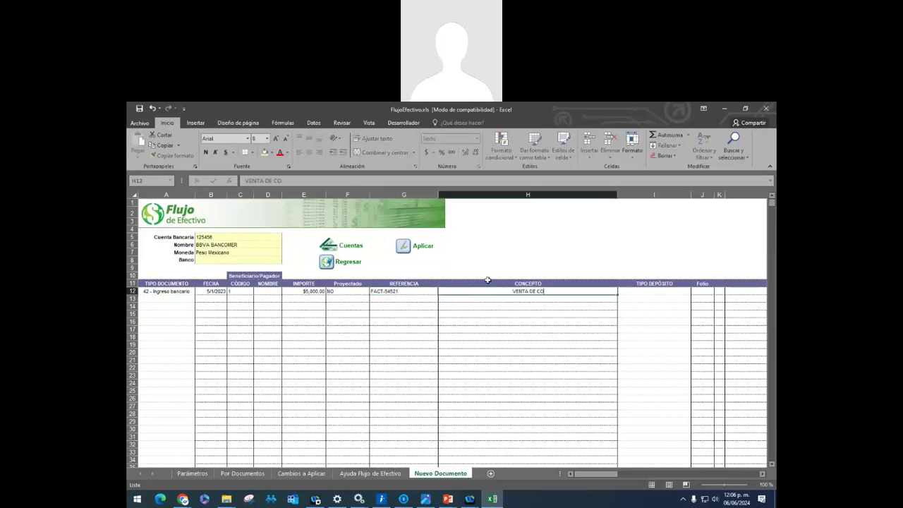
type("NTADO")
key("Tab")
Set the deposit type of row 12 to Efectivo
left_click(694, 291)
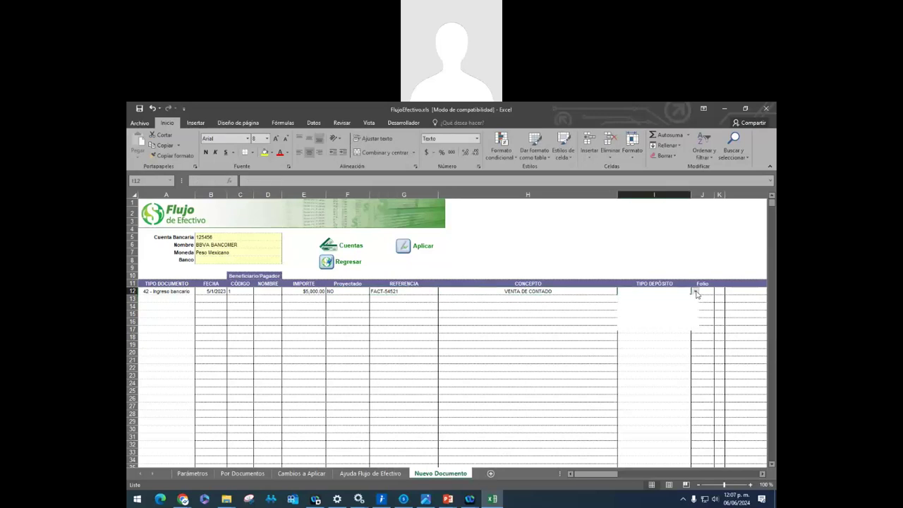
left_click(646, 308)
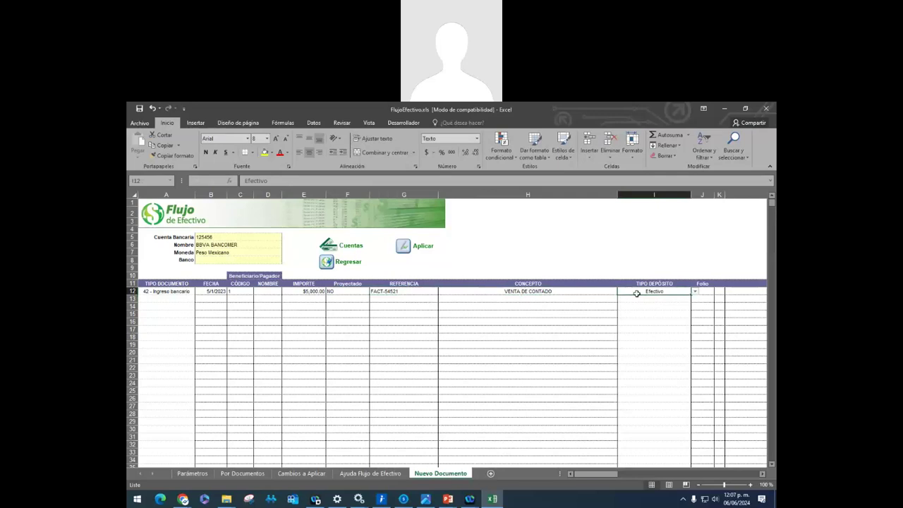
key("Tab")
key("Left")
key("Left")
key("Left")
key("Left")
key("Left")
key("Left")
key("Left")
key("Left")
key("Left")
key("Left")
key("Left")
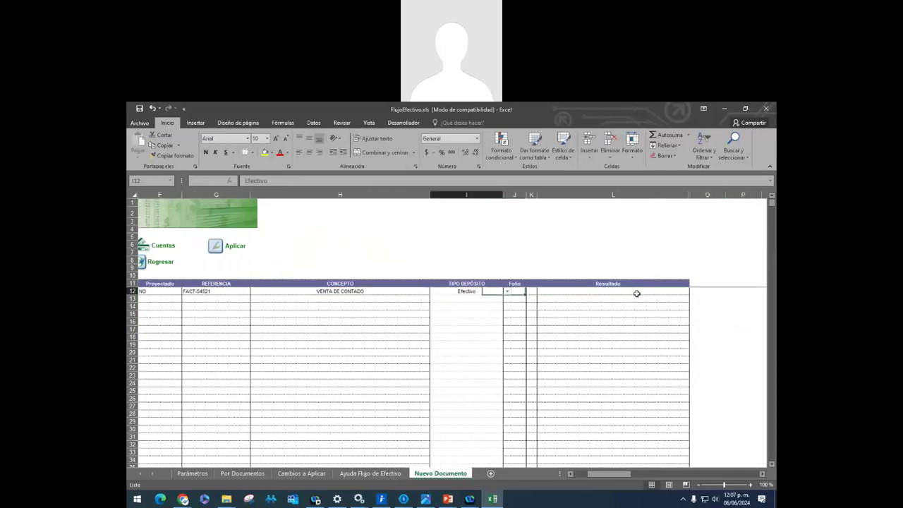
key("Left")
key("Left")
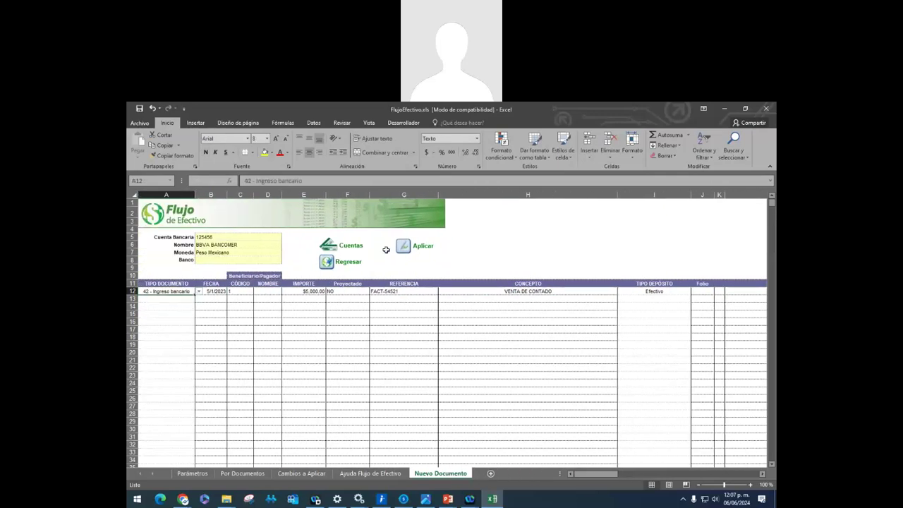
Apply row 12 to CONTPAQi Bancos, accept the finished message, and confirm folio 3 with its check mark
left_click(404, 247)
left_click(476, 331)
scroll(764, 477, "right", 6)
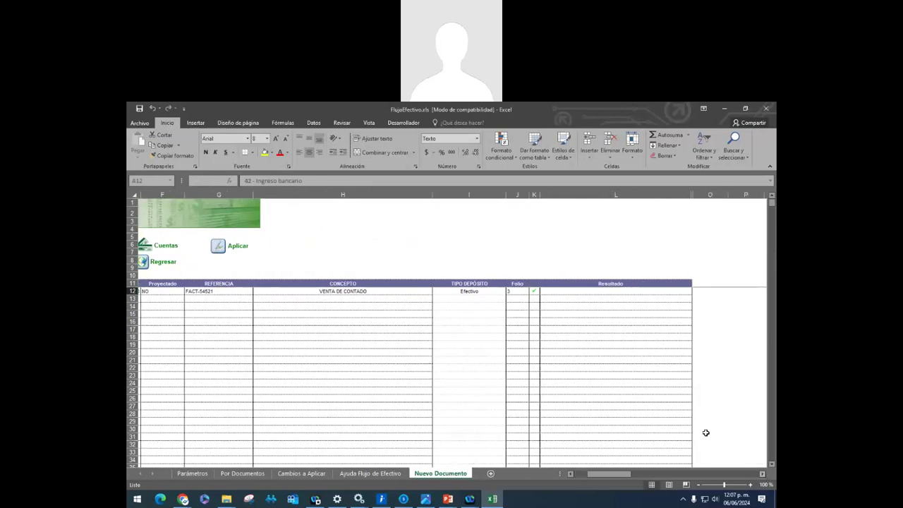
left_click(486, 290)
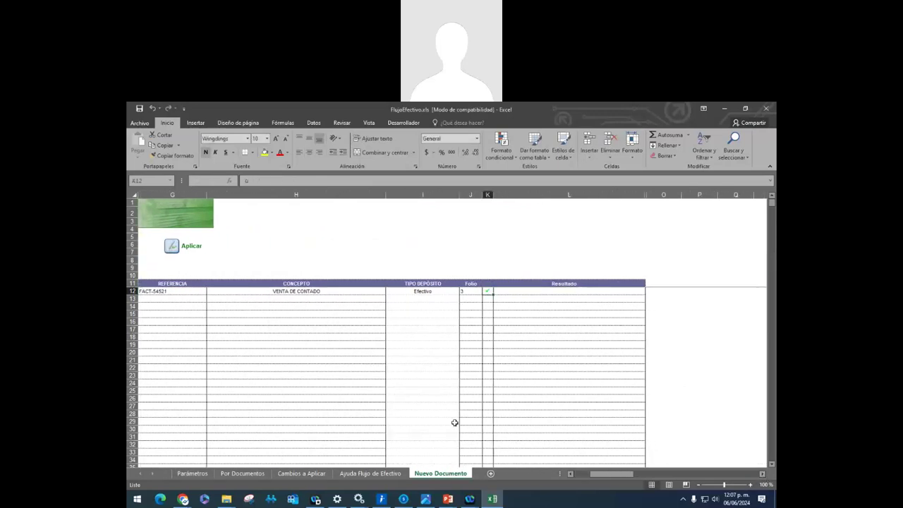
left_click(403, 498)
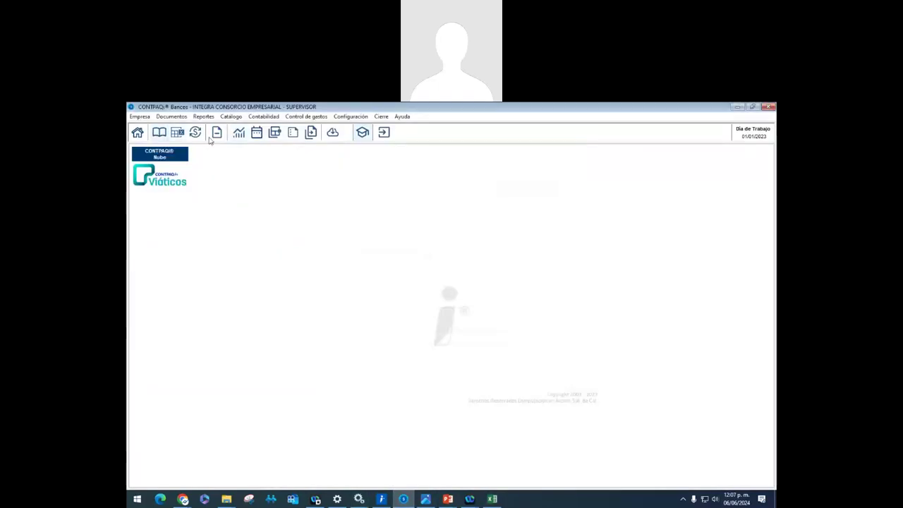
Check the Calendario Financiero, which lists only the 6,500.00 income of 01/01/2023, then return to Excel
left_click(257, 133)
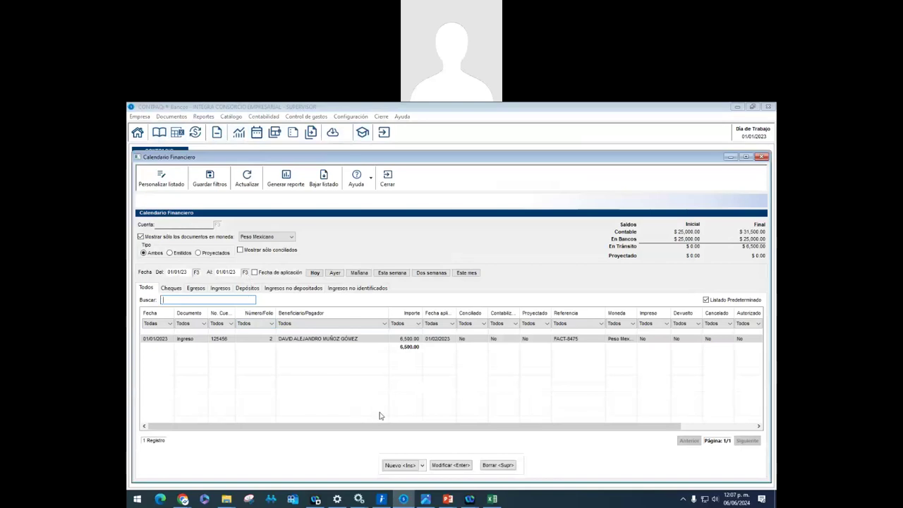
left_click(492, 499)
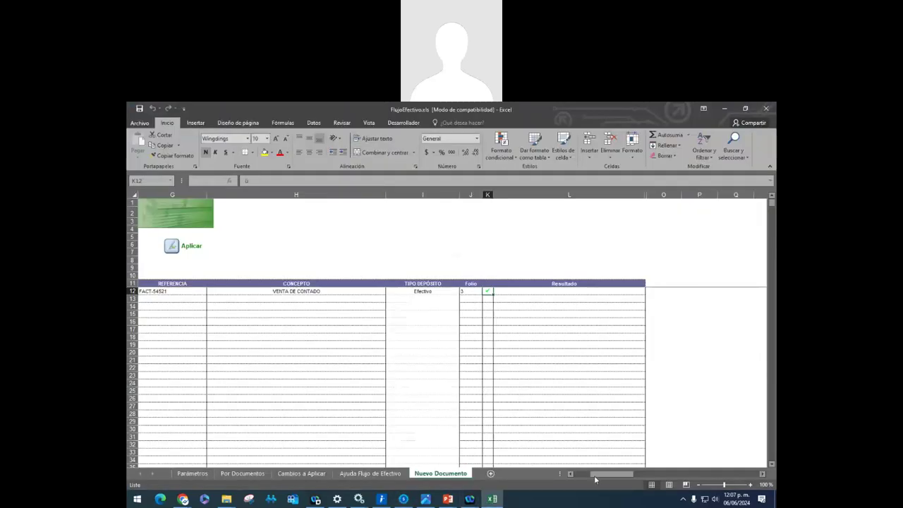
Minimize Excel and extend the Calendario Financiero end date to 05/01/23 to show the 5,000.00 income
left_click(577, 477)
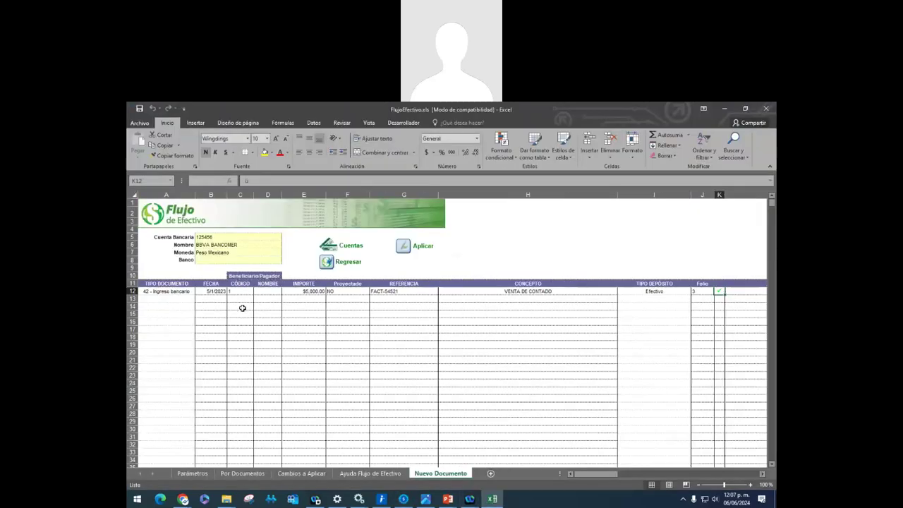
left_click(494, 499)
left_click(266, 319)
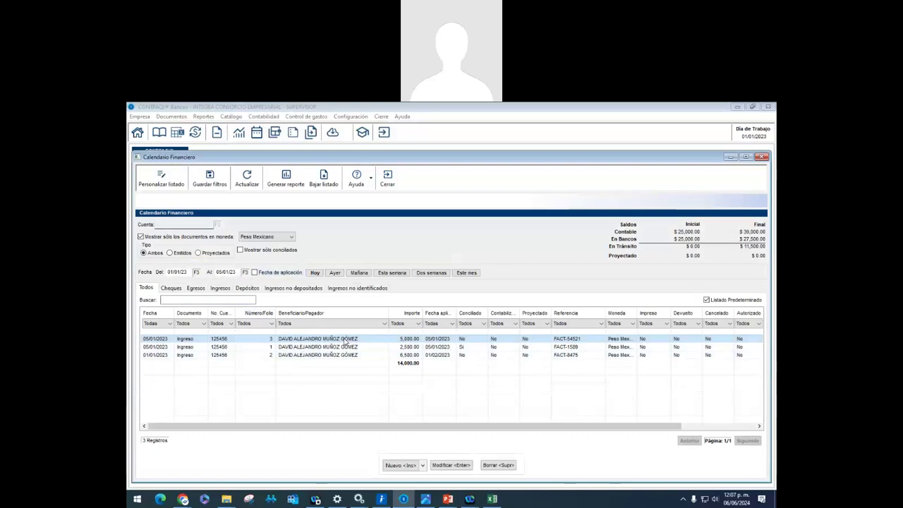
Open the FACT-54521 income to review its 5,000.00 VENTA DE CONTADO details, then go back to Excel
double_click(346, 339)
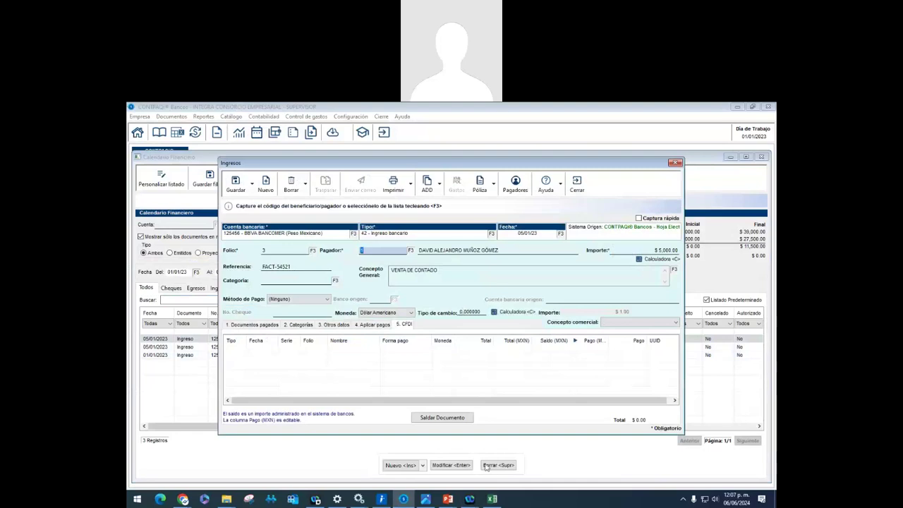
left_click(494, 499)
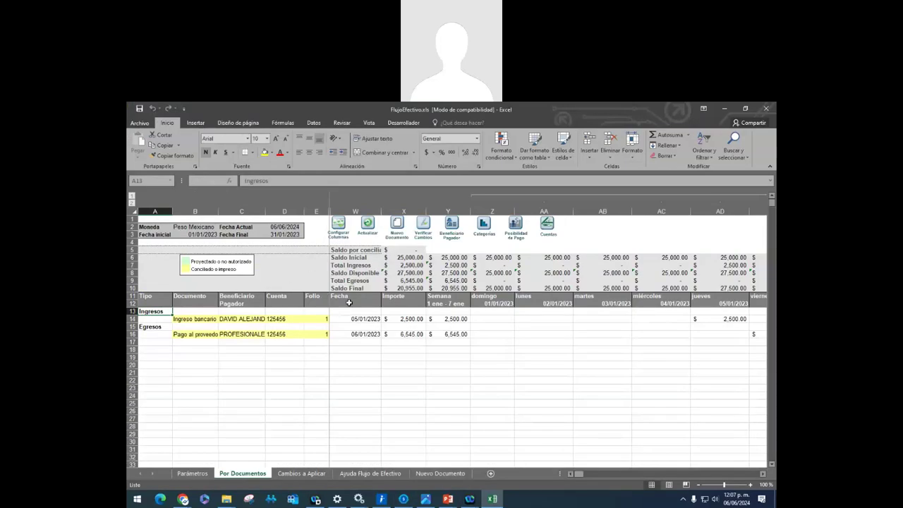
Review the weekly bank-income amounts in the Por Documentos grid
left_click(372, 326)
key("Right")
key("Right")
key("Right")
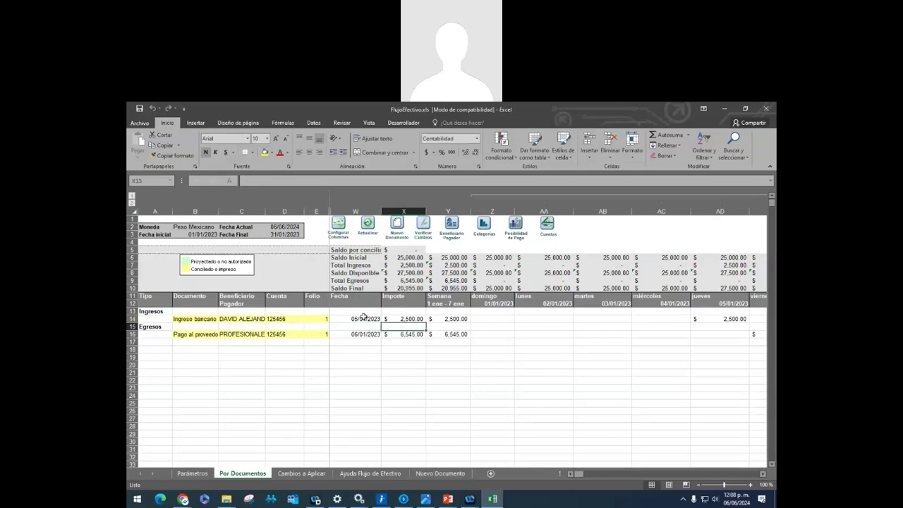
key("Right")
key("Left")
key("Left")
key("Up")
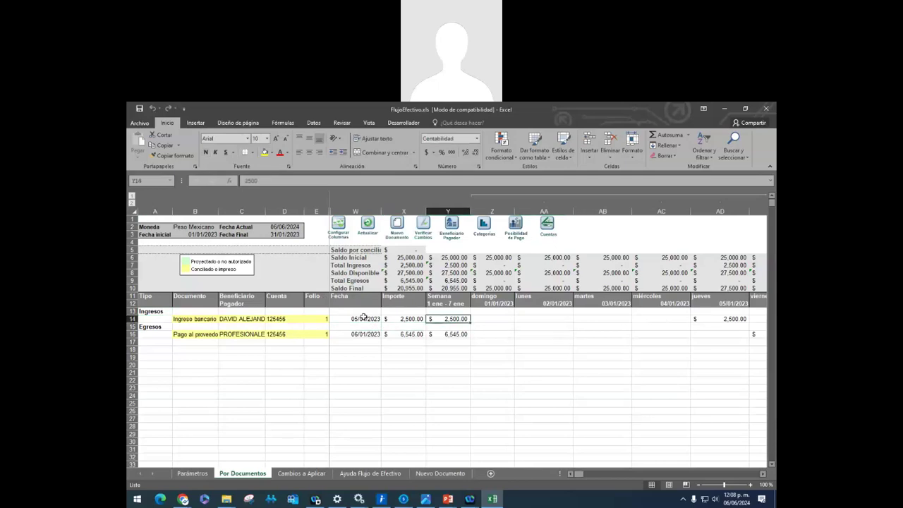
key("Right")
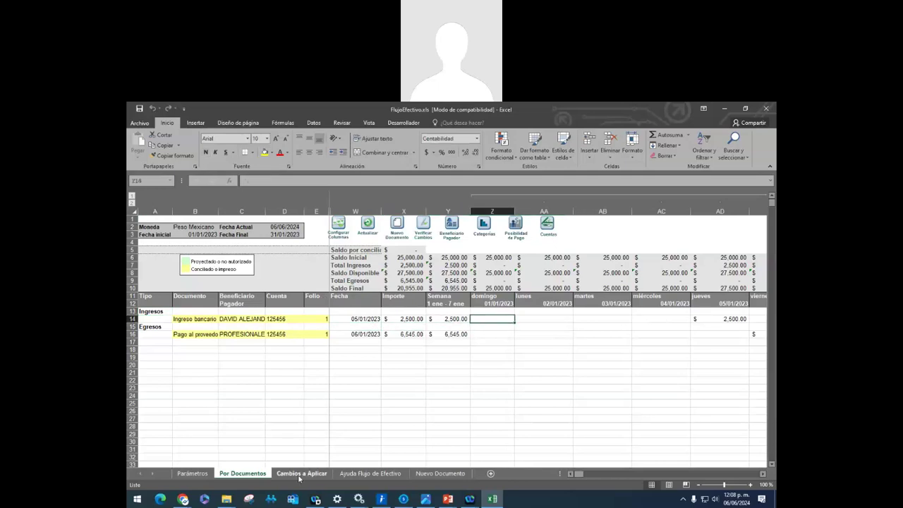
Browse the Cambios a Aplicar sheet and a blank new document, then open Ayuda Flujo de Efectivo
left_click(299, 473)
left_click(259, 476)
left_click(392, 227)
left_click(288, 299)
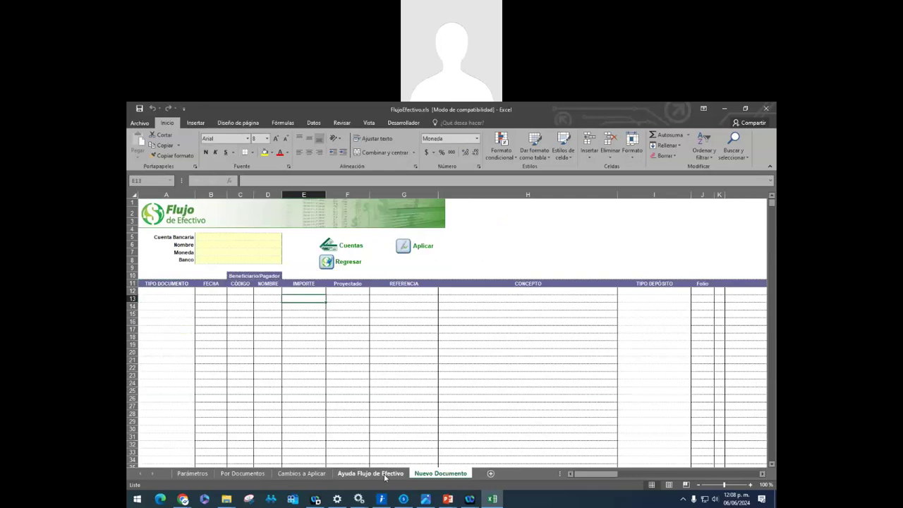
left_click(385, 475)
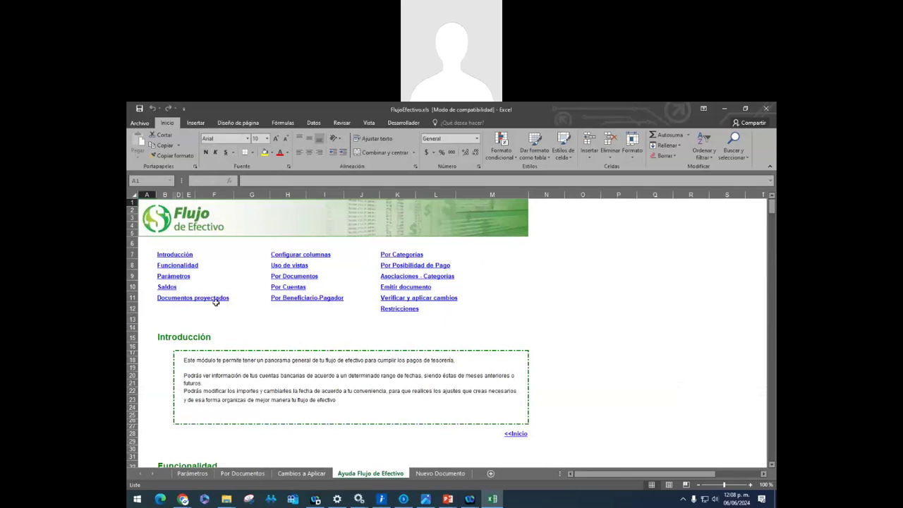
Scroll through the Ayuda Flujo de Efectivo help sections and back up, then close the FlujoEfectivo workbook
scroll(257, 395, "down", 16)
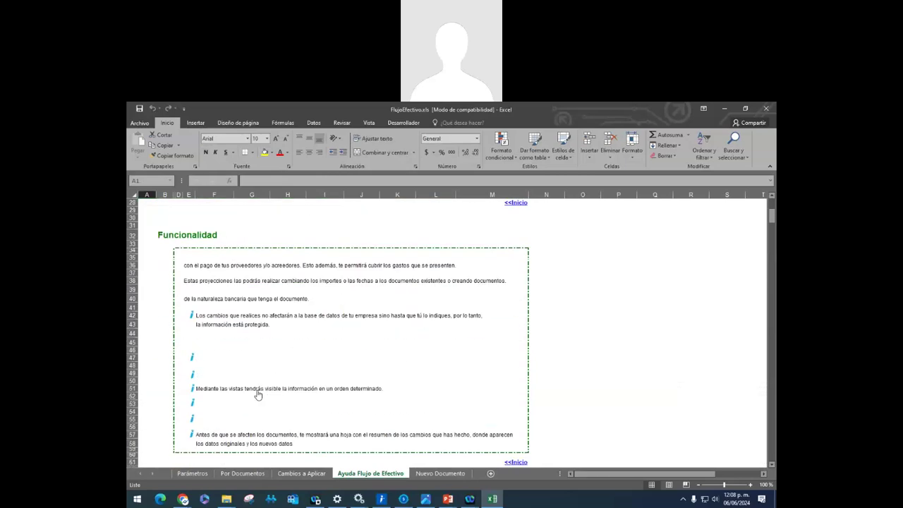
scroll(258, 395, "down", 20)
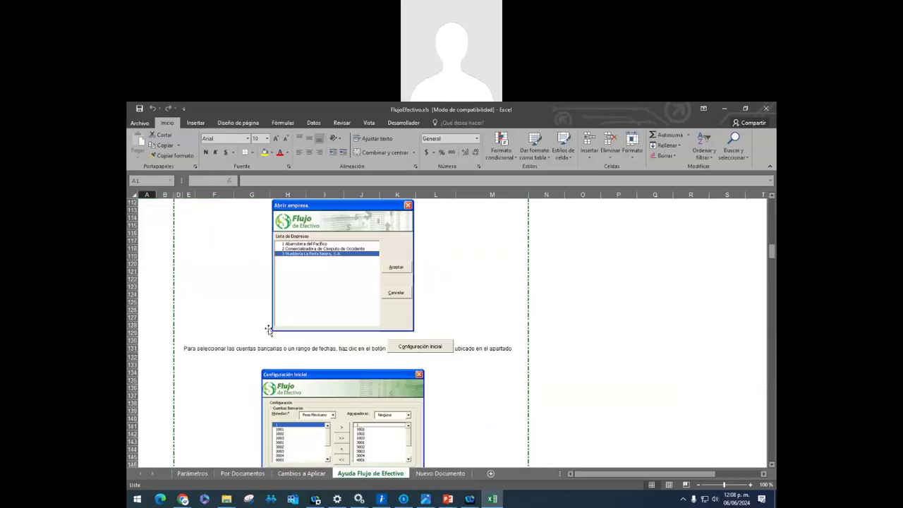
scroll(268, 324, "down", 20)
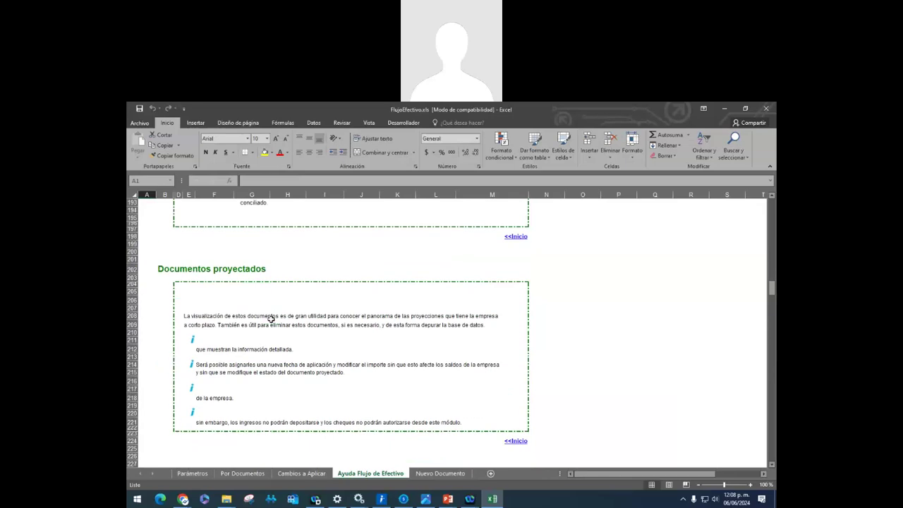
scroll(271, 319, "down", 20)
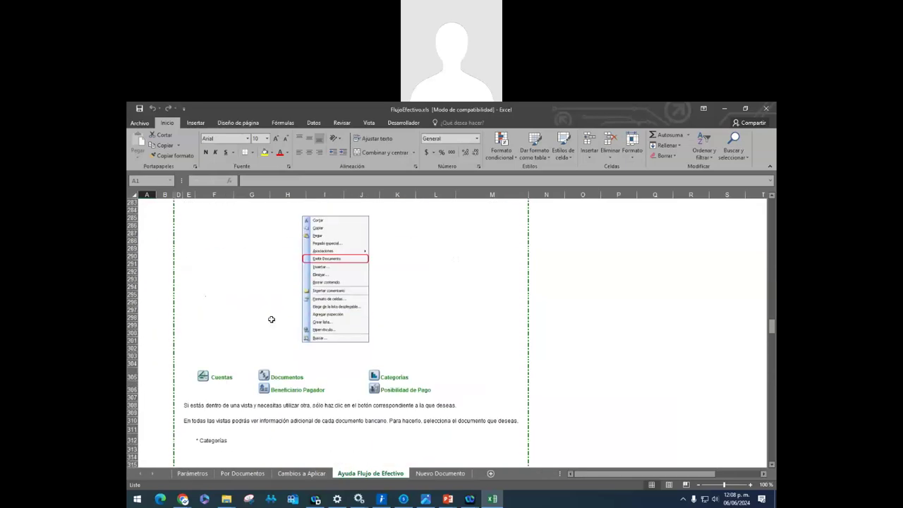
scroll(268, 297, "down", 16)
scroll(332, 282, "up", 13)
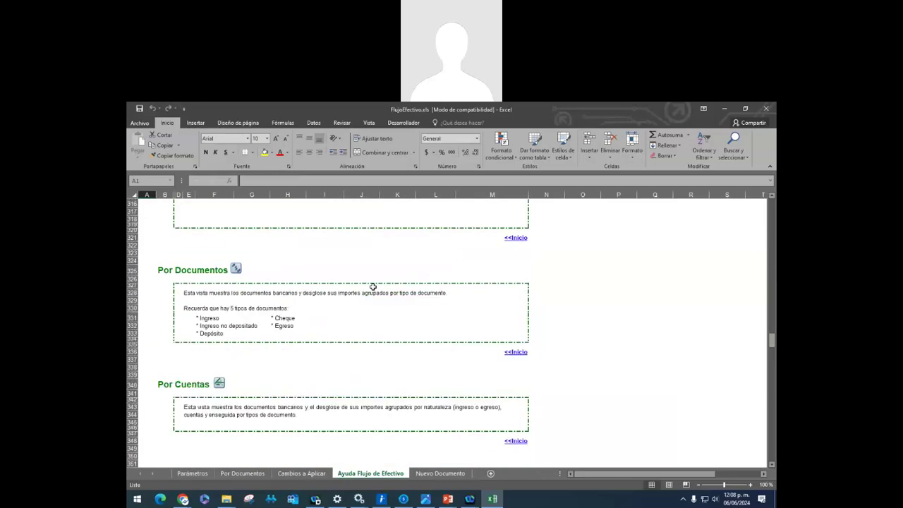
scroll(373, 286, "up", 20)
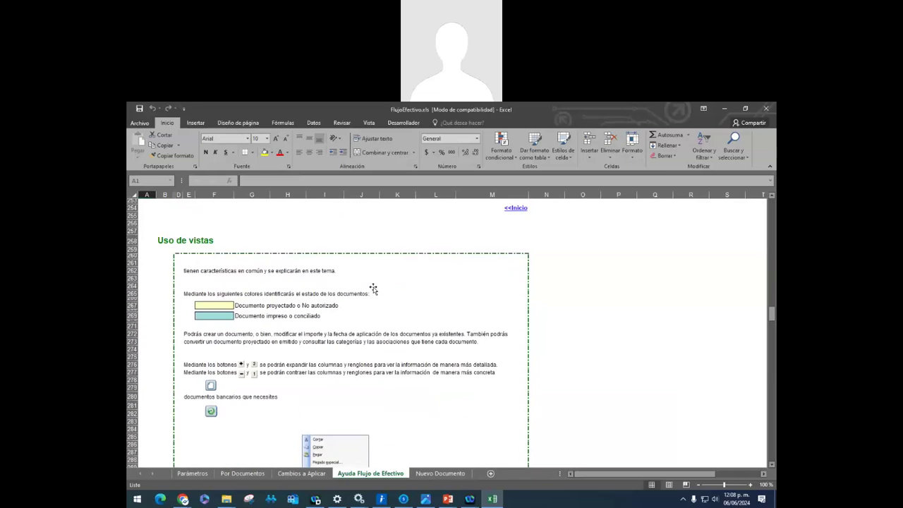
scroll(375, 272, "up", 20)
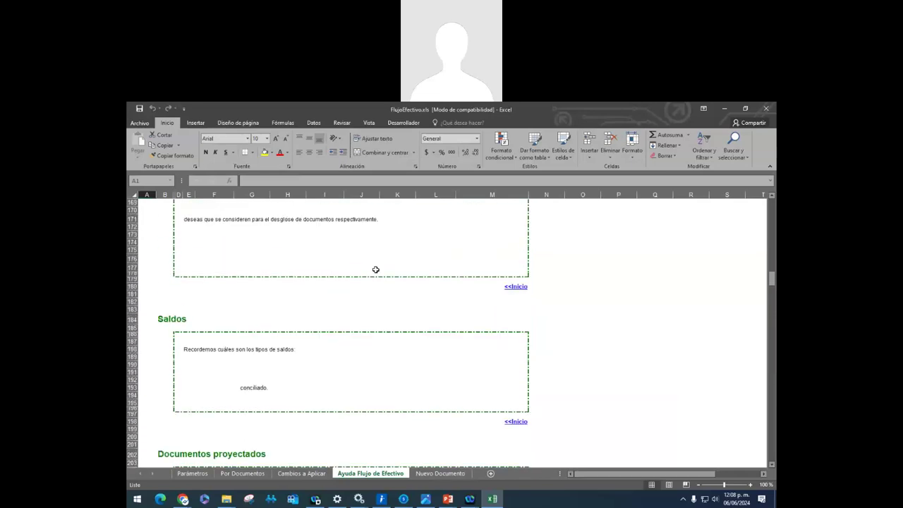
scroll(375, 265, "up", 20)
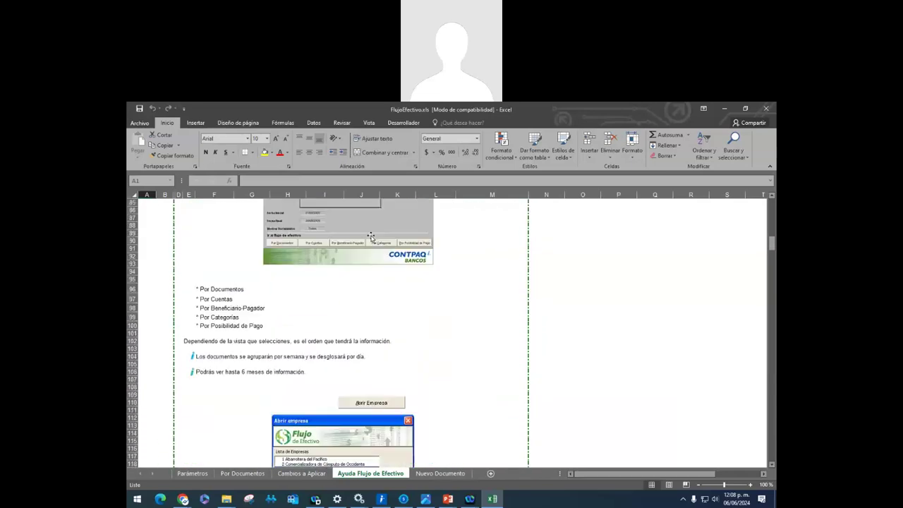
scroll(371, 236, "up", 20)
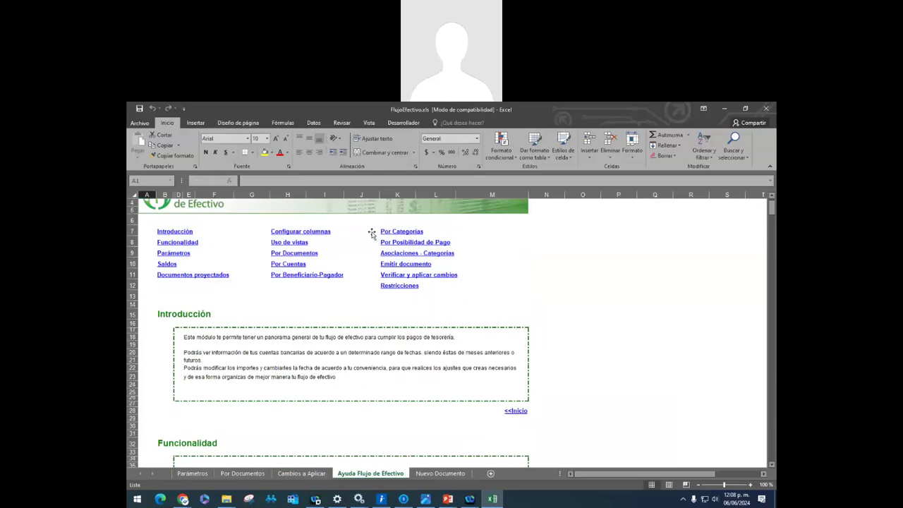
scroll(372, 233, "up", 1)
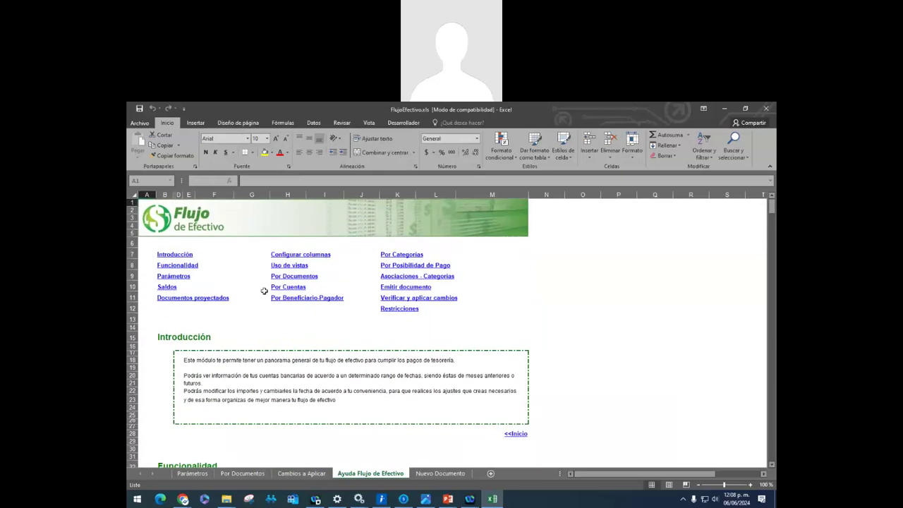
left_click(766, 108)
Answer Excel's save prompt, close the FACT-54521 income, and present PowerPoint's '¿Que son?' slide full-screen
left_click(450, 311)
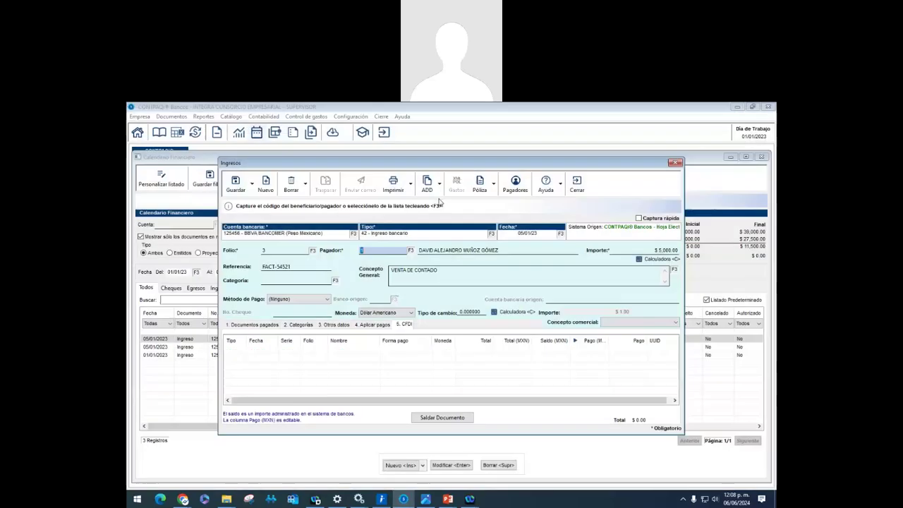
left_click(577, 184)
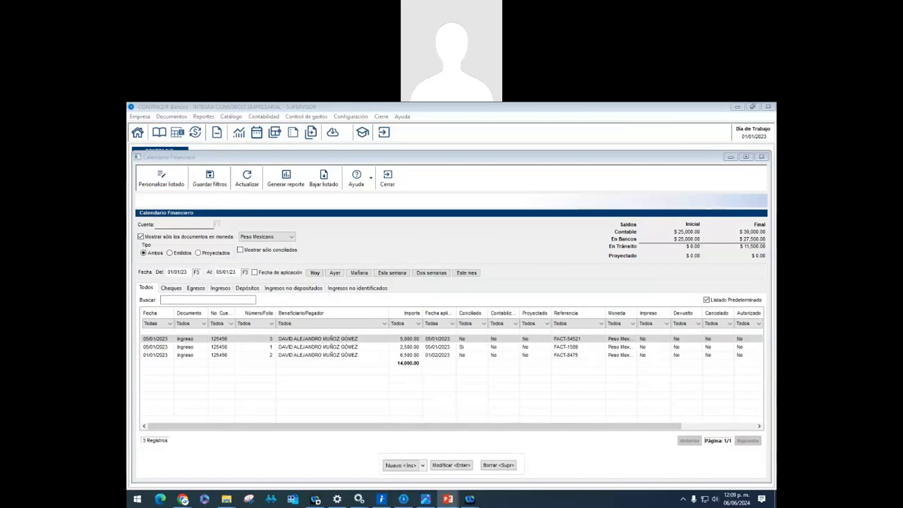
key("alt+Tab")
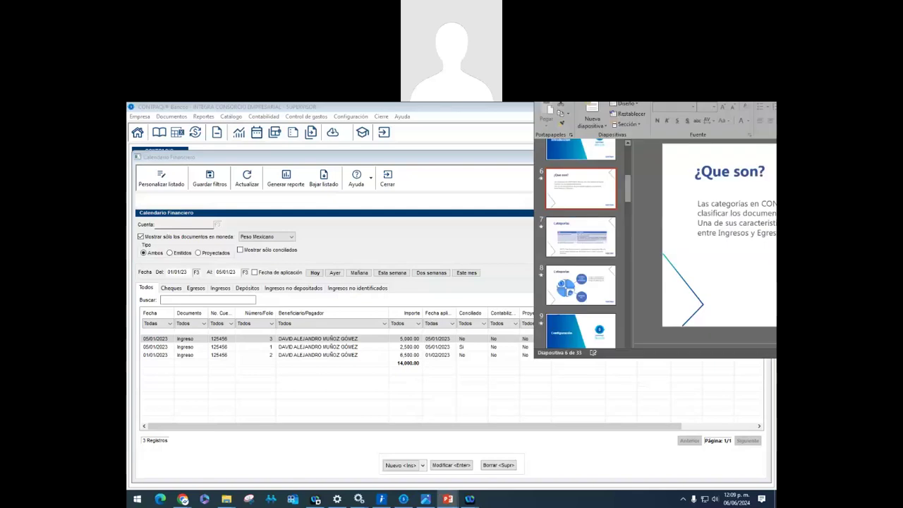
double_click(632, 174)
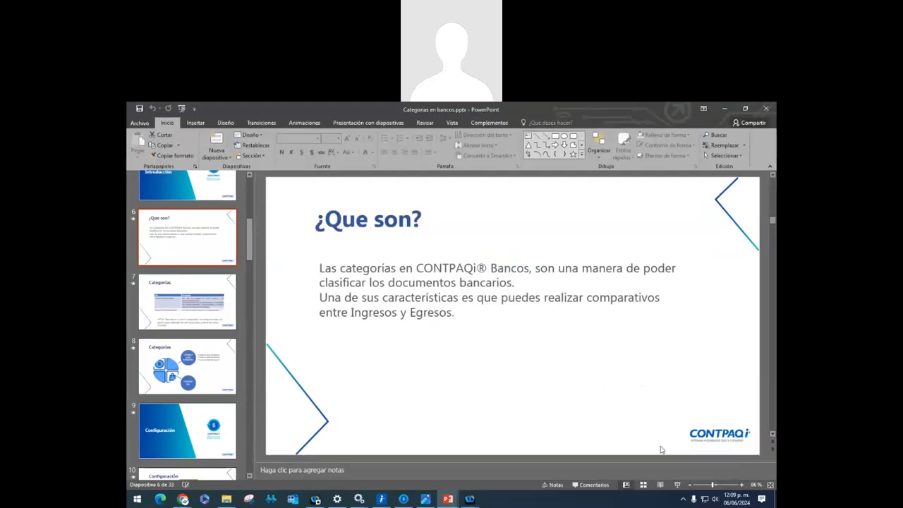
left_click(677, 484)
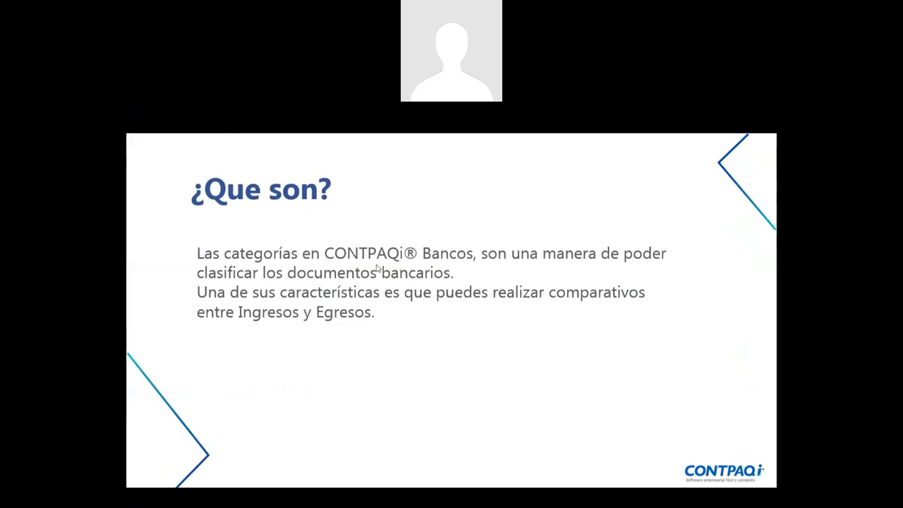
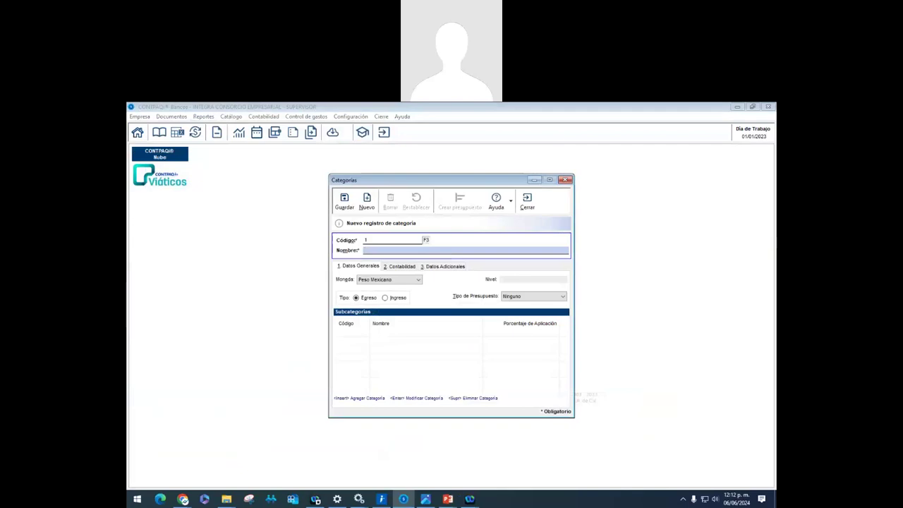
Finish naming category 1 INTEGRA CONSORCIO SUCURSAL NORTE and save it
type("TEGRA CONSORC")
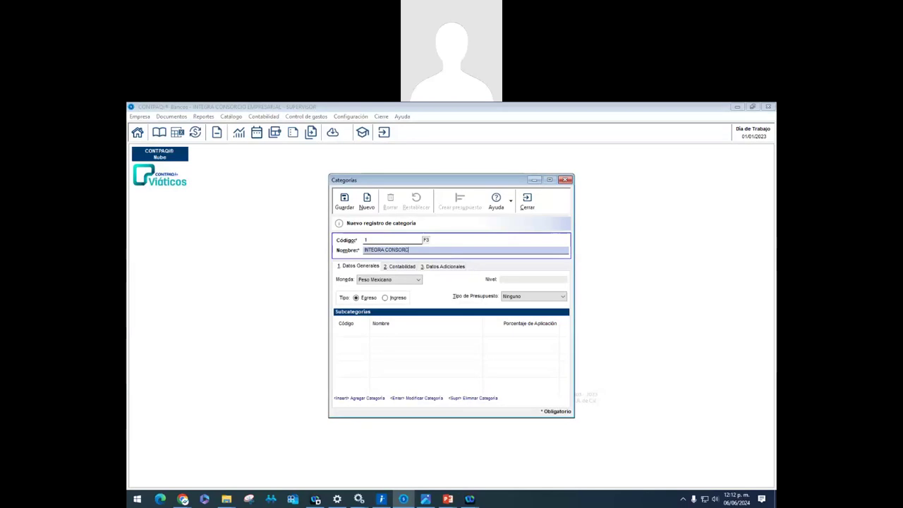
type("IO SUCURSAL NORTE")
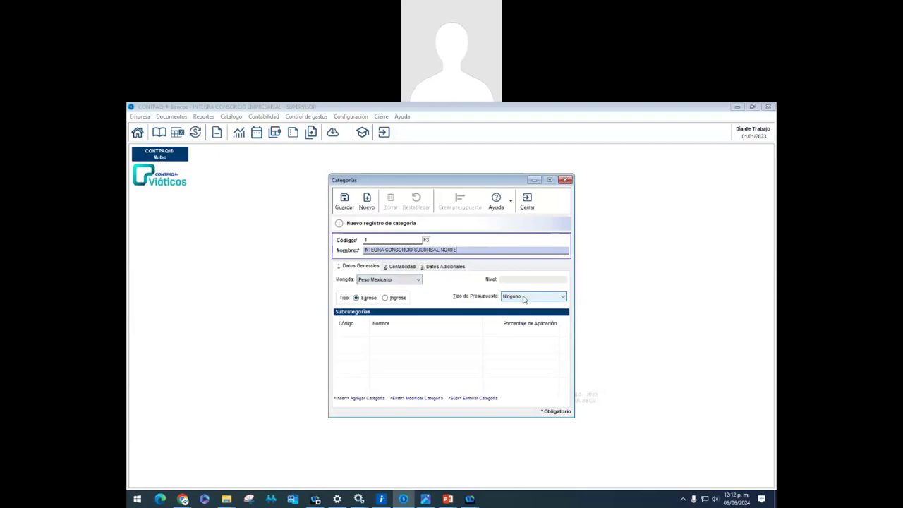
left_click(348, 202)
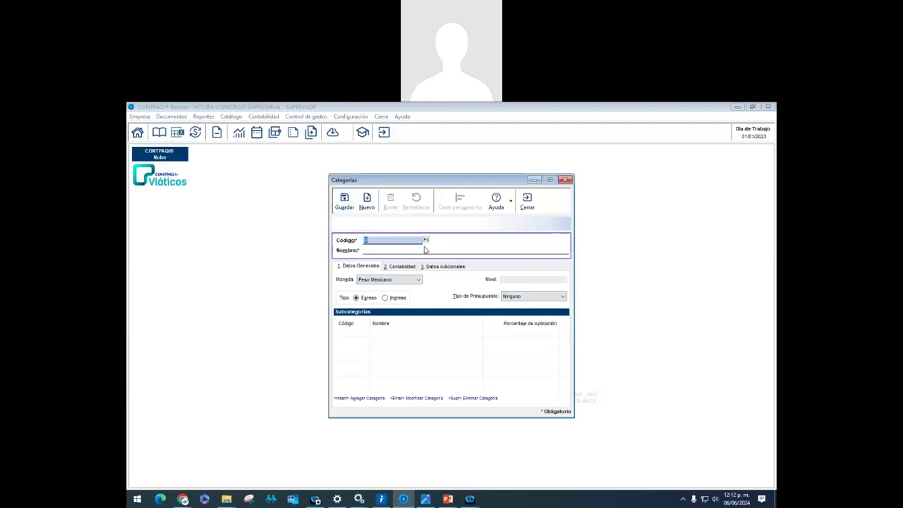
Create category 2 named DEPARTAMENTO DE VENTAS and save it
type("2")
key("Return")
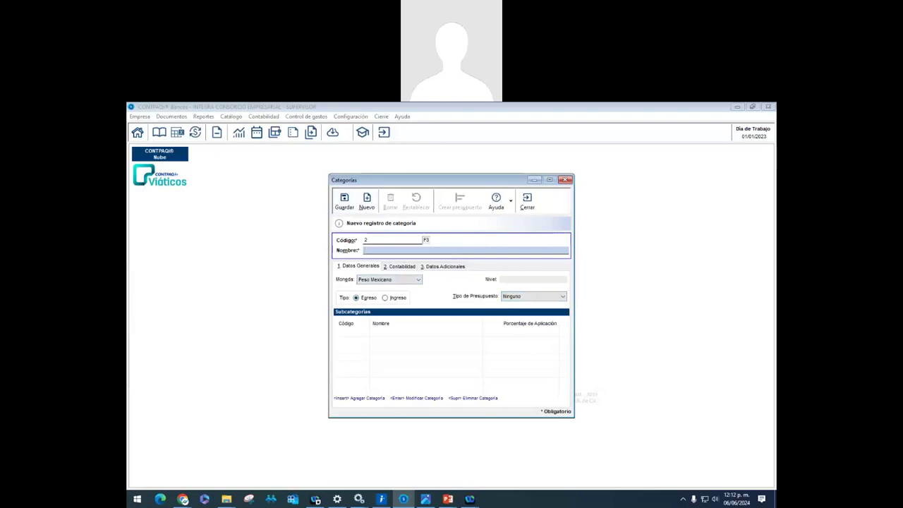
type("DEPARTAMENTO DE VENTAS")
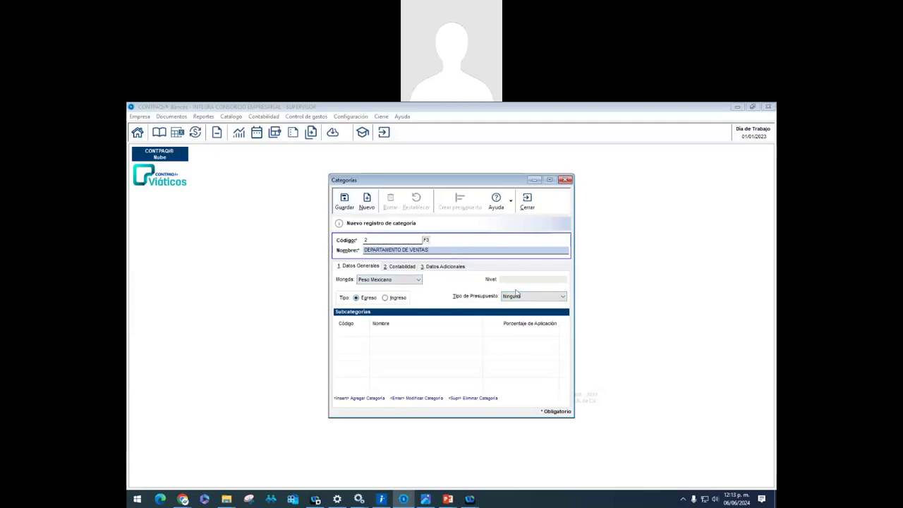
double_click(406, 333)
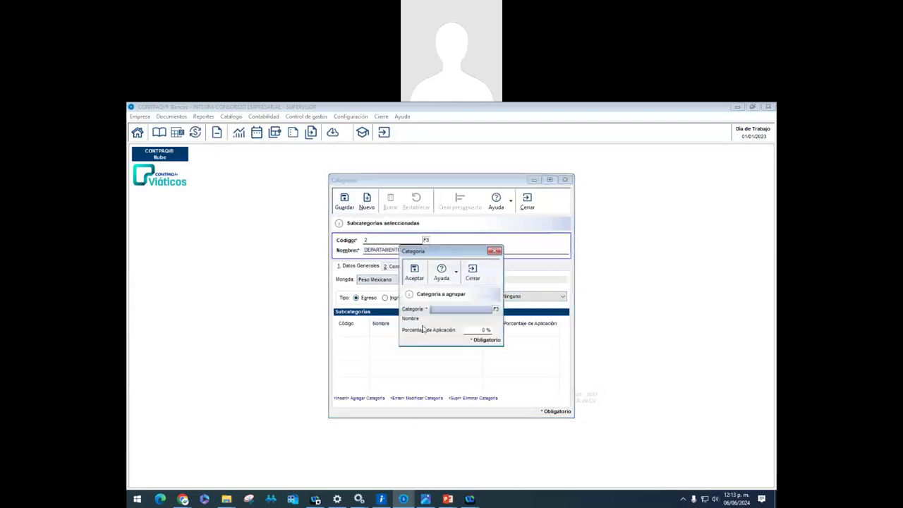
left_click(474, 273)
left_click(345, 201)
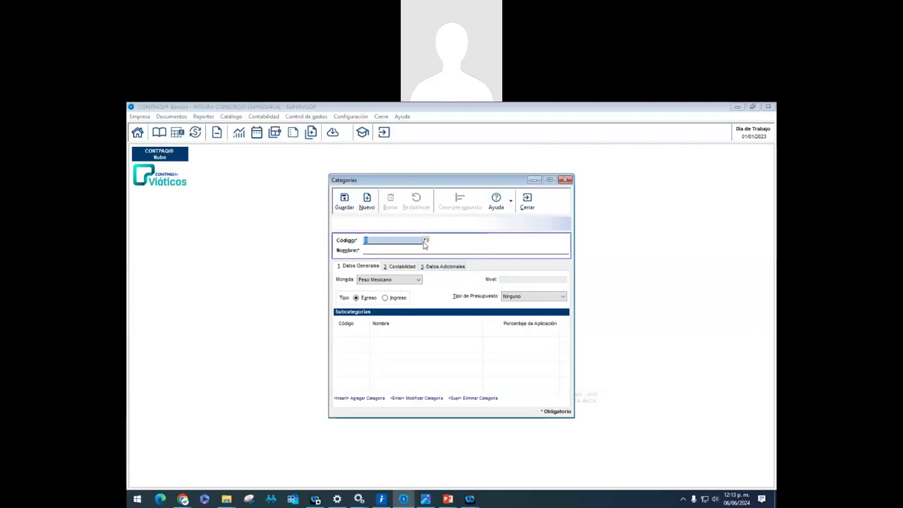
Add category 3 DEPARTAMENTO DE CONTABILIDAD, save it and check the category list
type("3")
key("Tab")
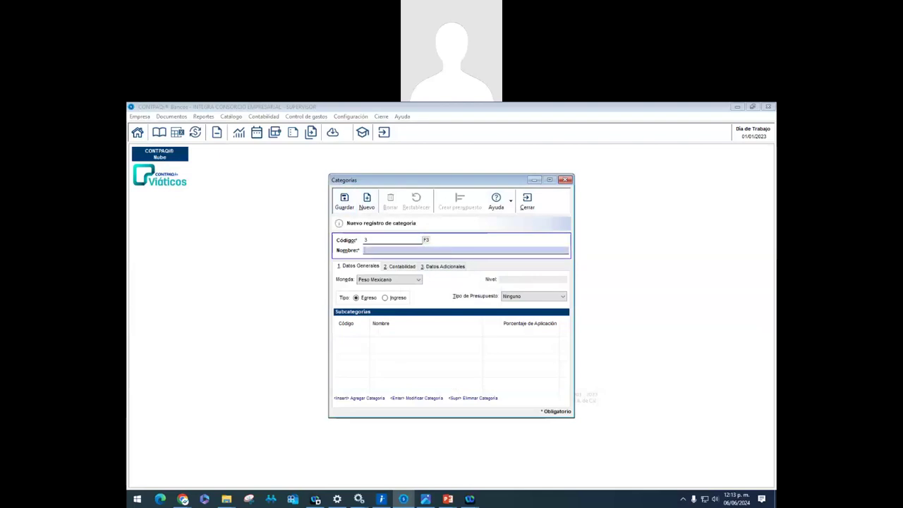
type("DEPARTAMENTO DE CONTABILIDAD")
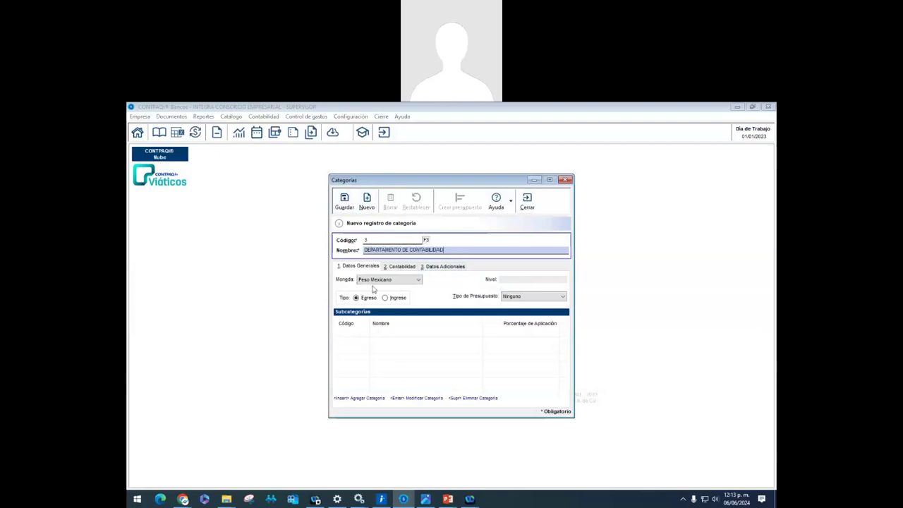
left_click(348, 204)
left_click(425, 240)
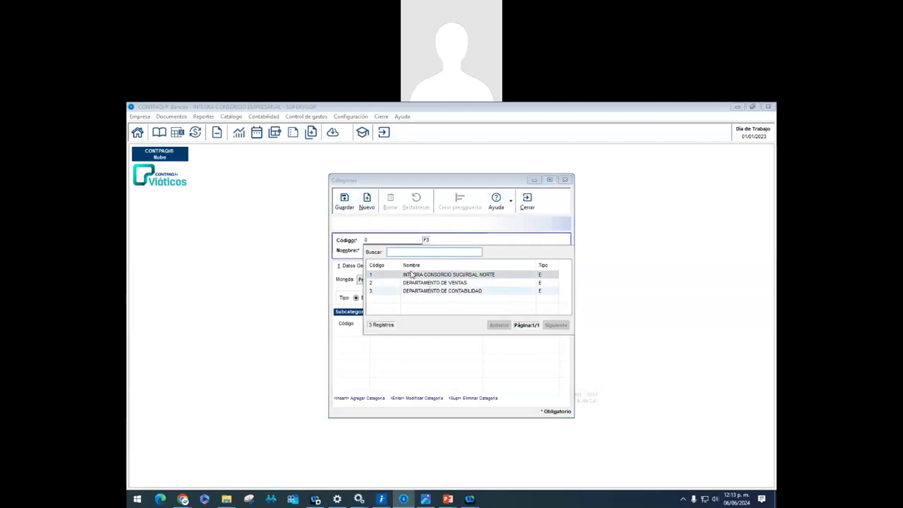
key("Escape")
Add category 4 DEPARTAMENTO DE SISTEMAS and save it
type("4")
key("Return")
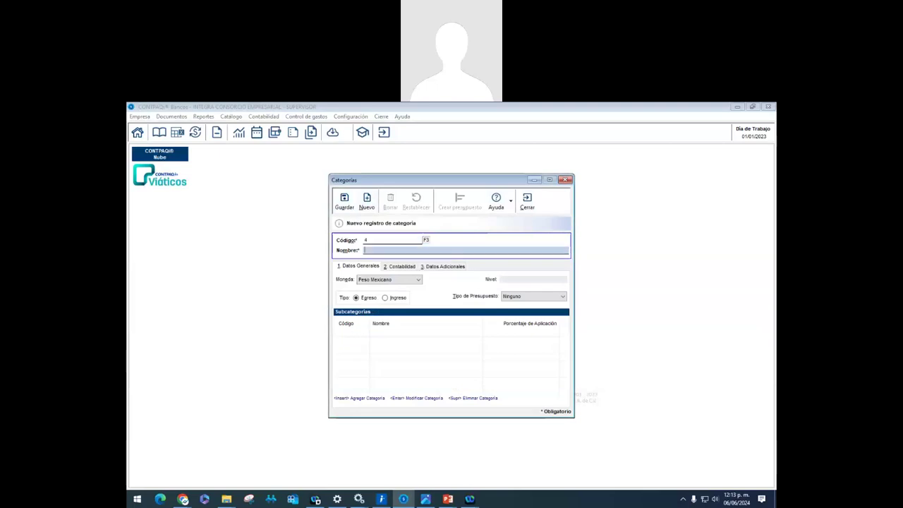
type("DEPARTAMENTO DE SISTEMAS")
left_click(344, 202)
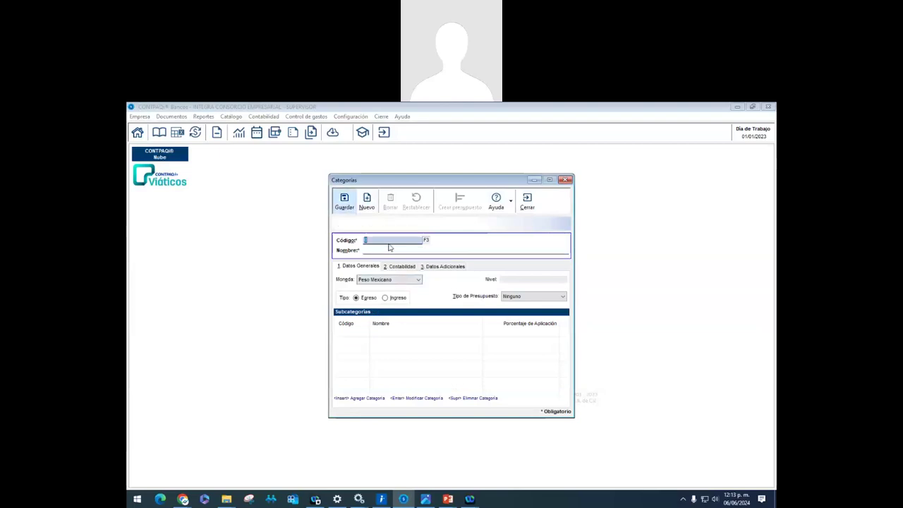
Reload category 1, INTEGRA CONSORCIO SUCURSAL NORTE, from the category list
left_click(427, 242)
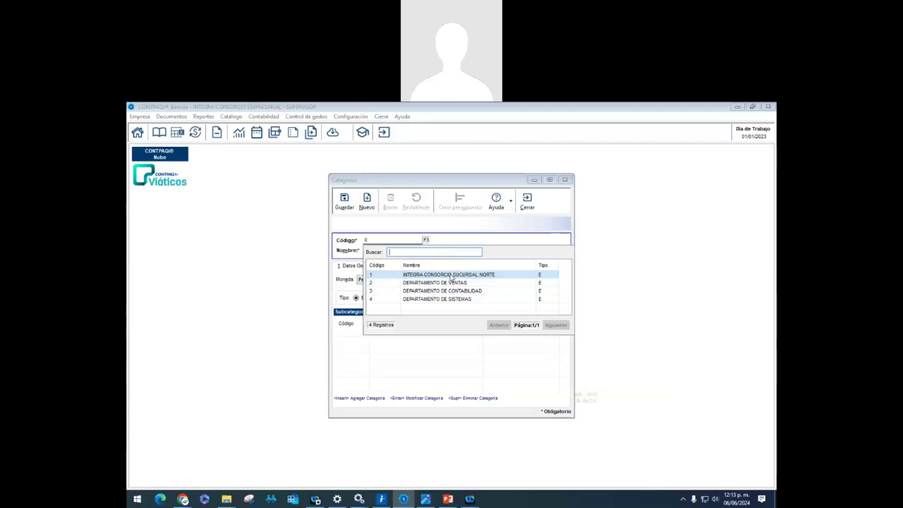
double_click(452, 276)
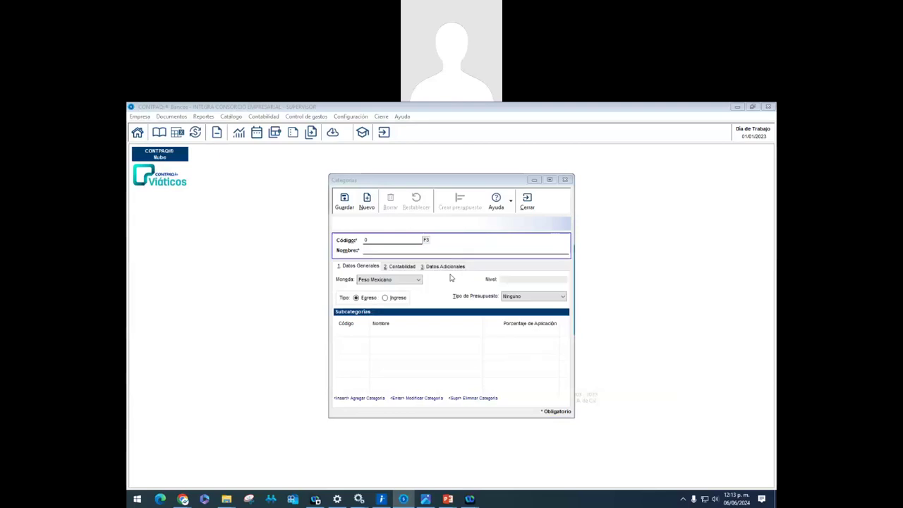
left_click(390, 336)
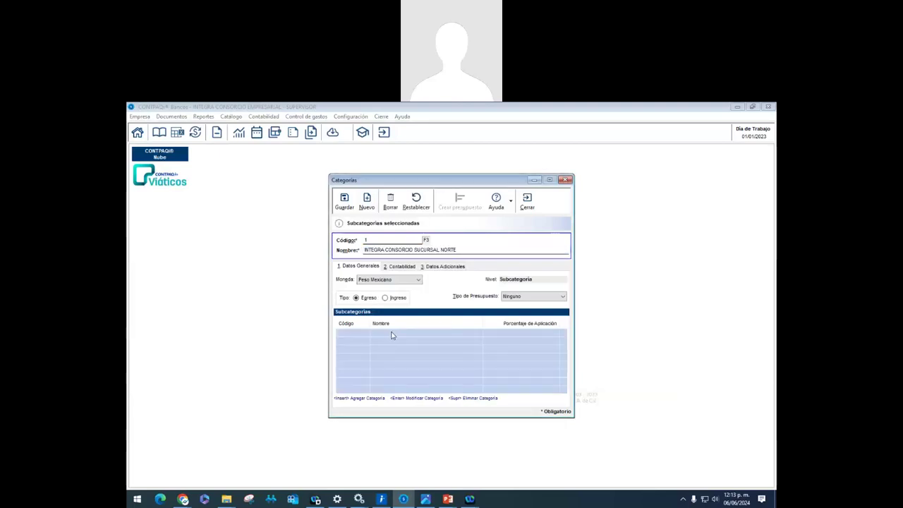
Add DEPARTAMENTO DE VENTAS as a 30% subcategory of category 1
key("Insert")
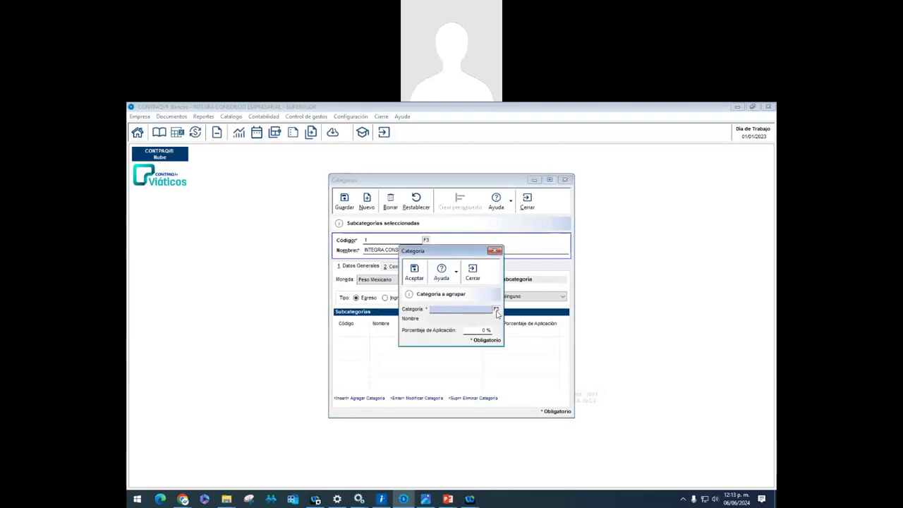
left_click(496, 311)
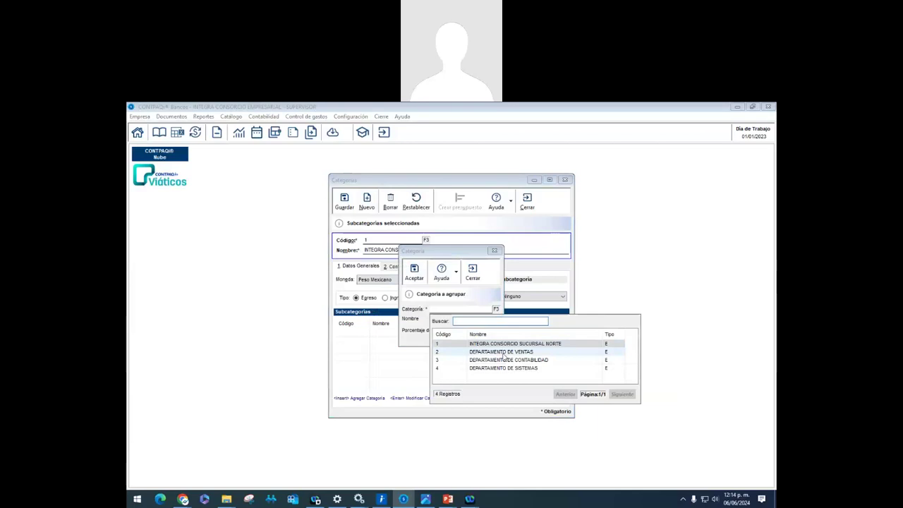
left_click(504, 353)
double_click(503, 352)
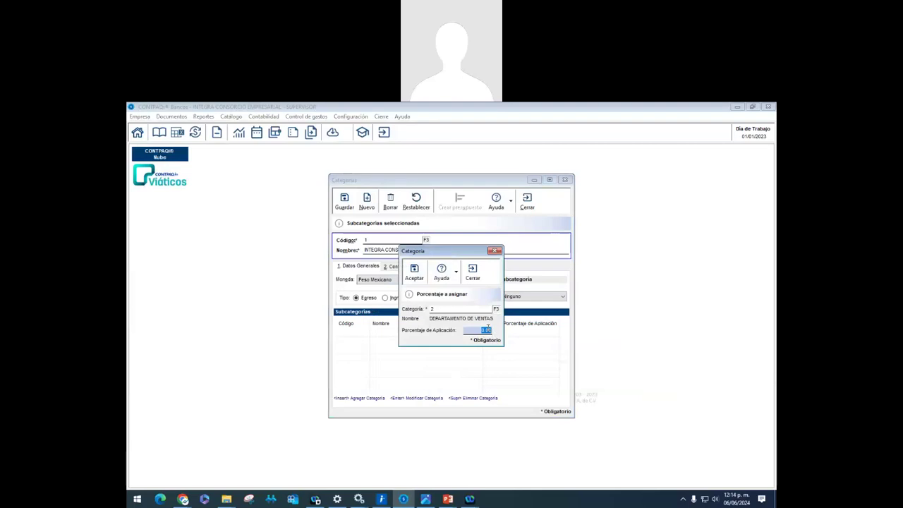
type("20")
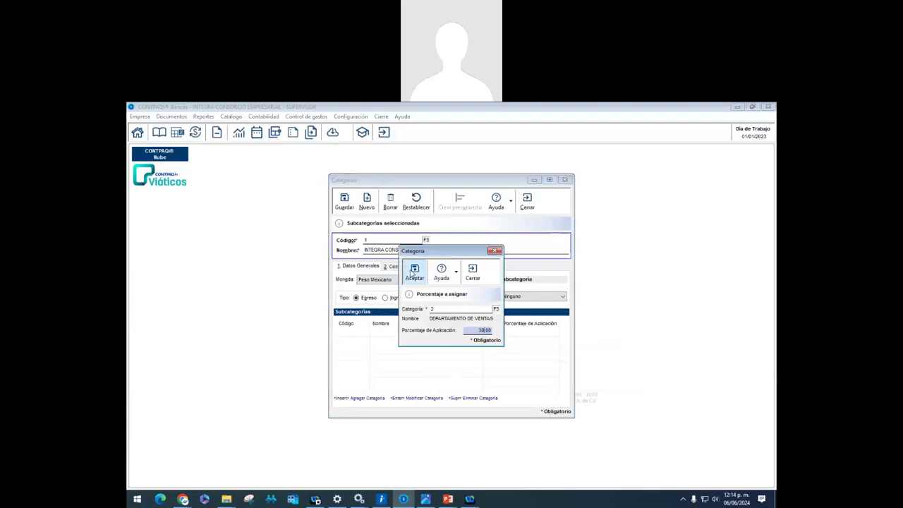
left_click(414, 273)
Add DEPARTAMENTO DE CONTABILIDAD at 30% and DEPARTAMENTO DE SISTEMAS at 40%, then save the category
left_click(497, 311)
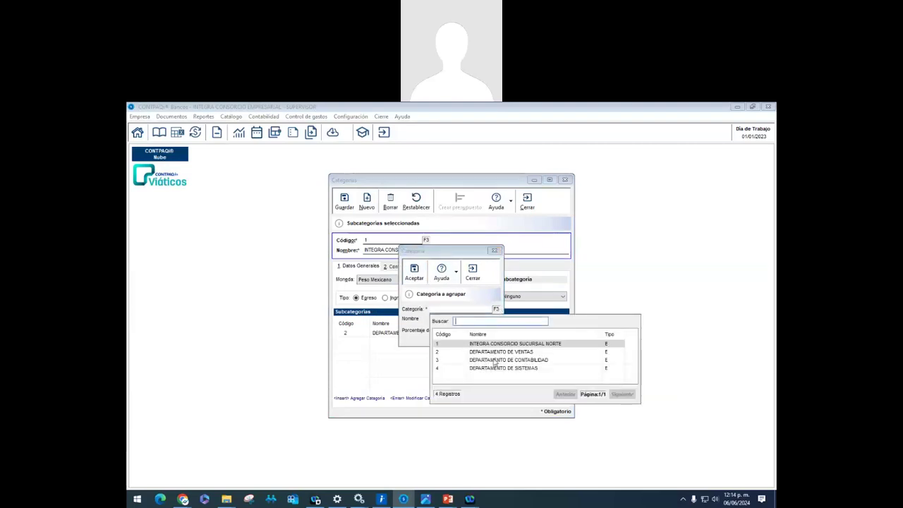
double_click(494, 362)
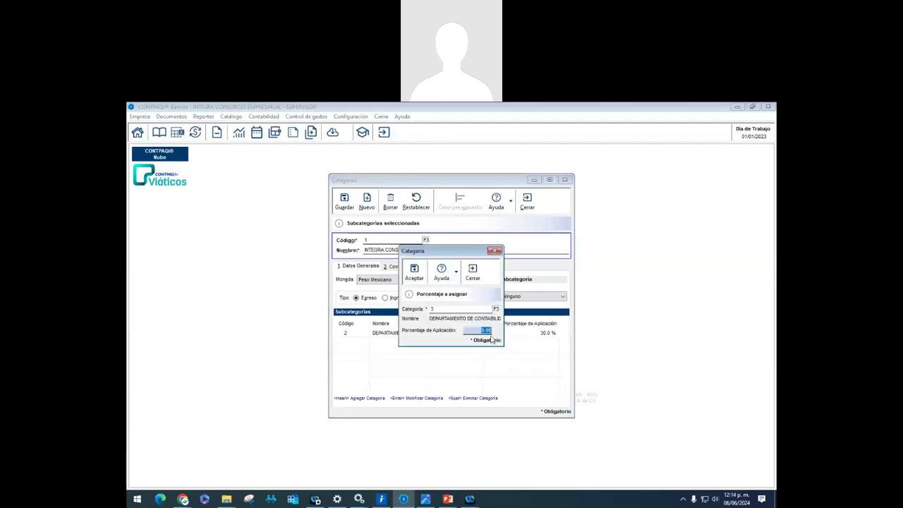
left_click(414, 272)
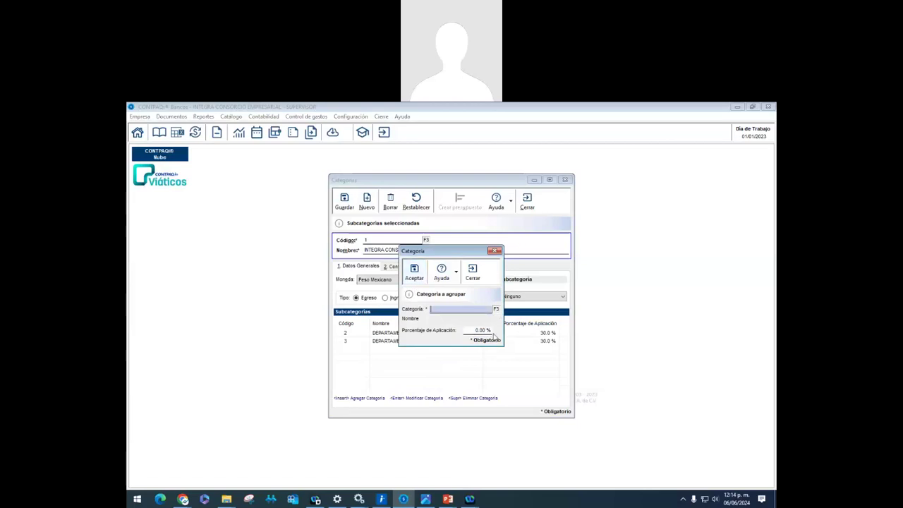
left_click(497, 310)
double_click(482, 370)
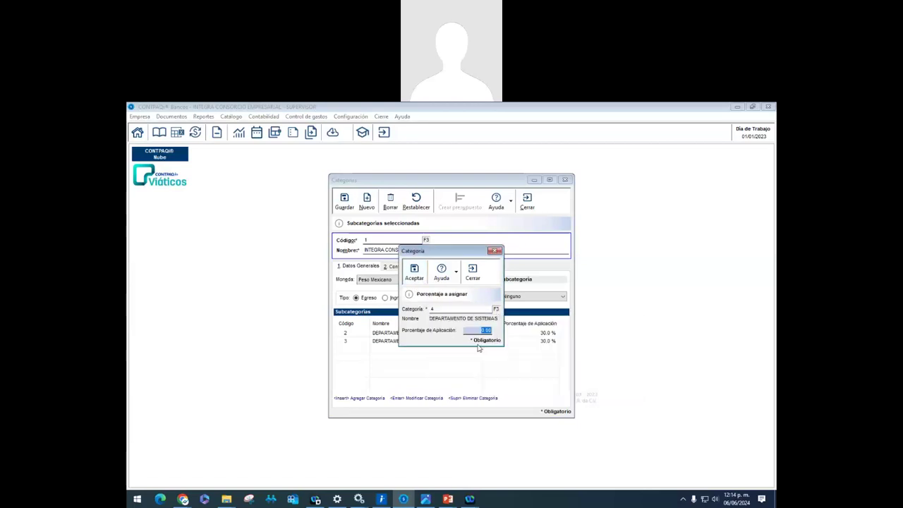
type("40")
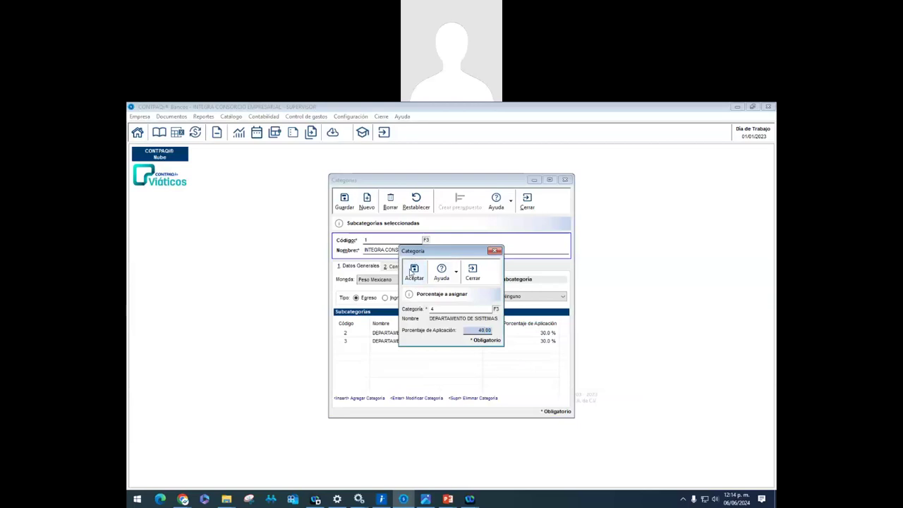
left_click(416, 273)
left_click(496, 251)
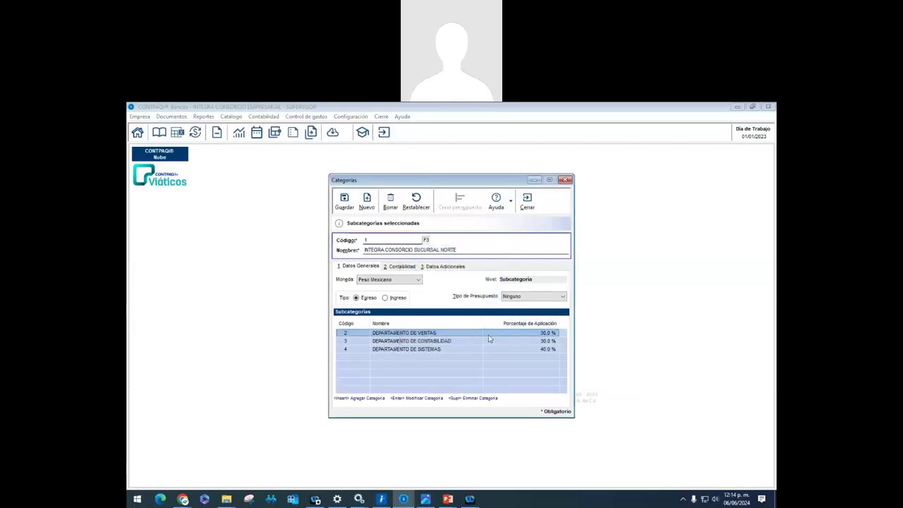
left_click(449, 341)
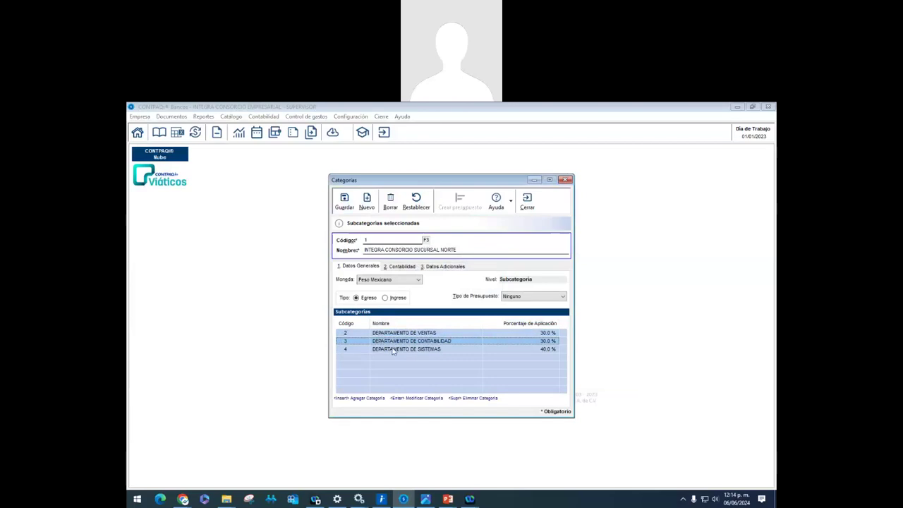
left_click(346, 204)
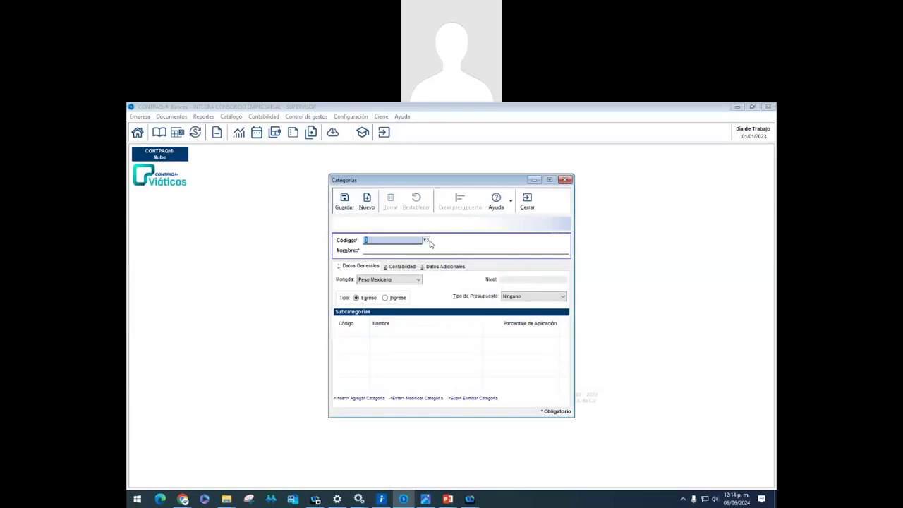
Check the four saved categories, close the Categorías catalogue and bring up the Documentos menu
left_click(426, 239)
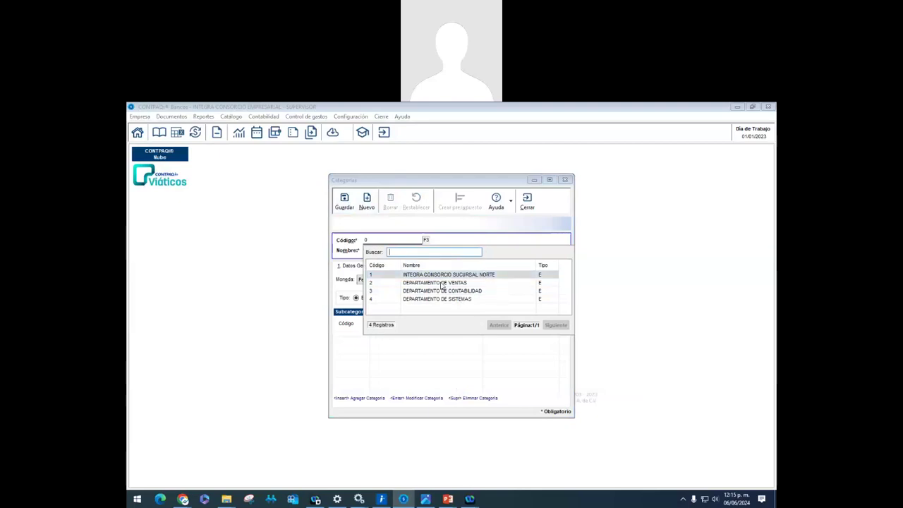
key("Escape")
left_click(526, 203)
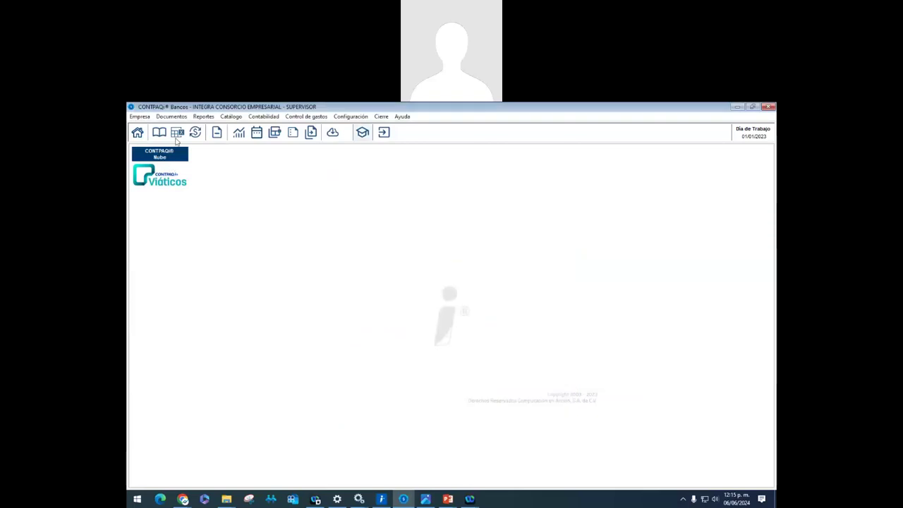
left_click(171, 117)
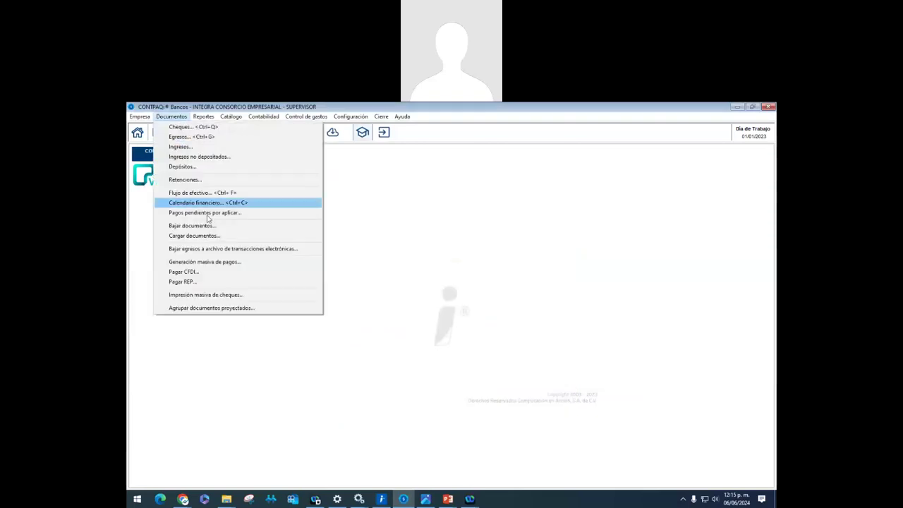
Start a new expense document drawn on the BBVA BANCOMER bank account
left_click(196, 137)
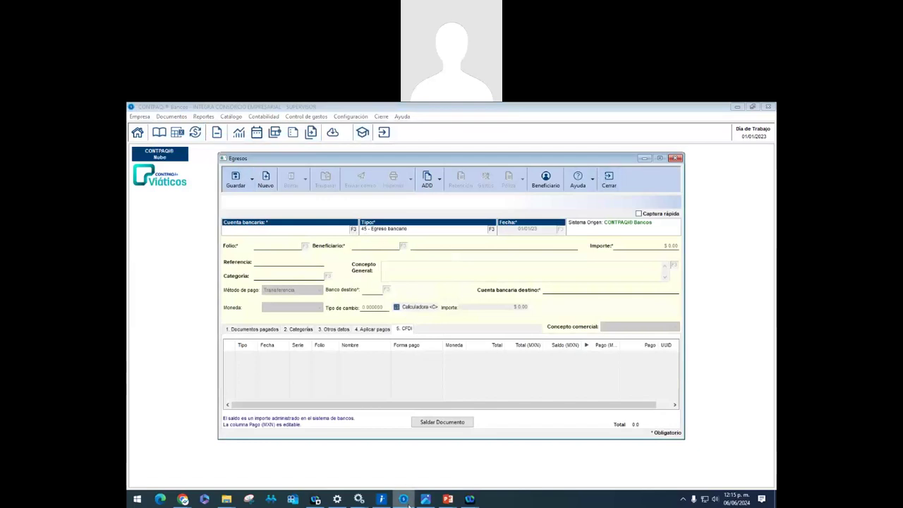
left_click(353, 231)
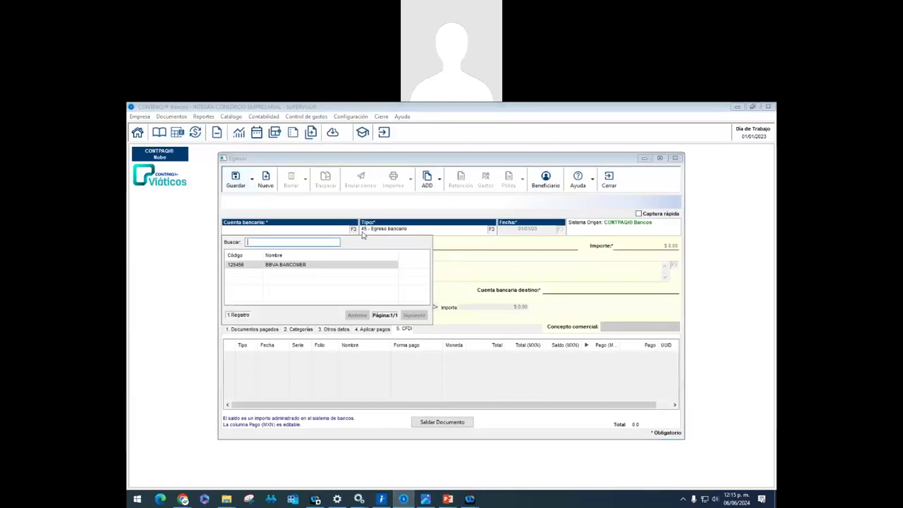
double_click(300, 271)
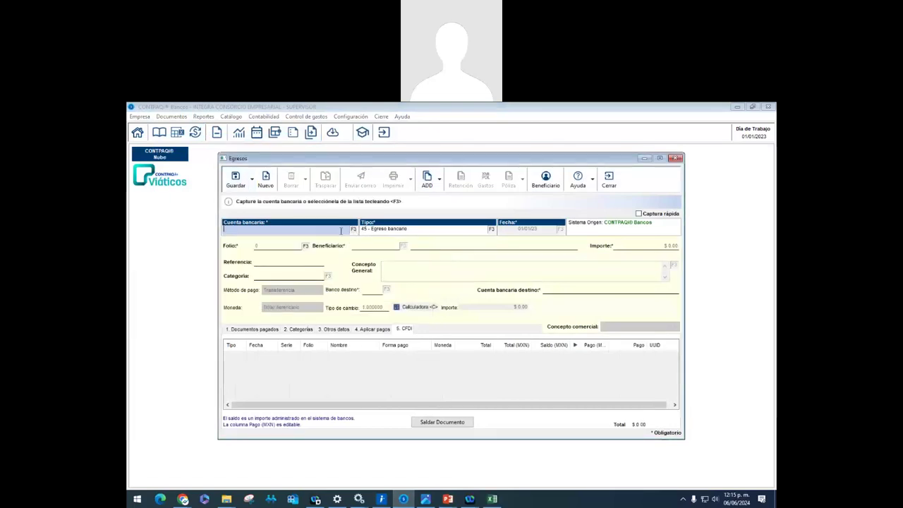
left_click(608, 180)
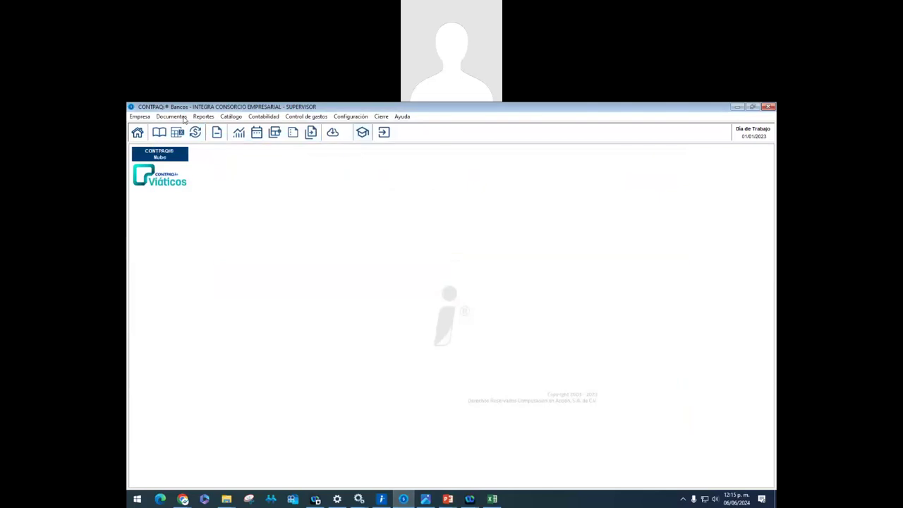
left_click(172, 116)
left_click(190, 136)
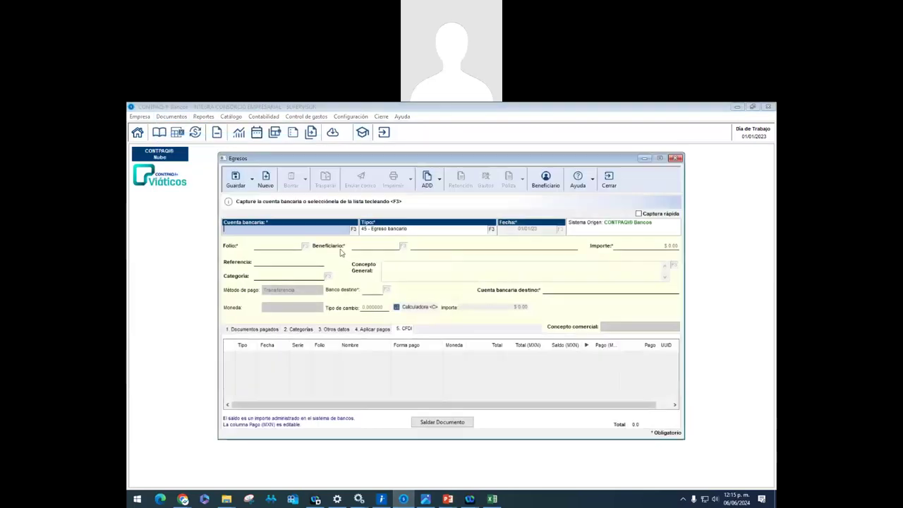
left_click(353, 230)
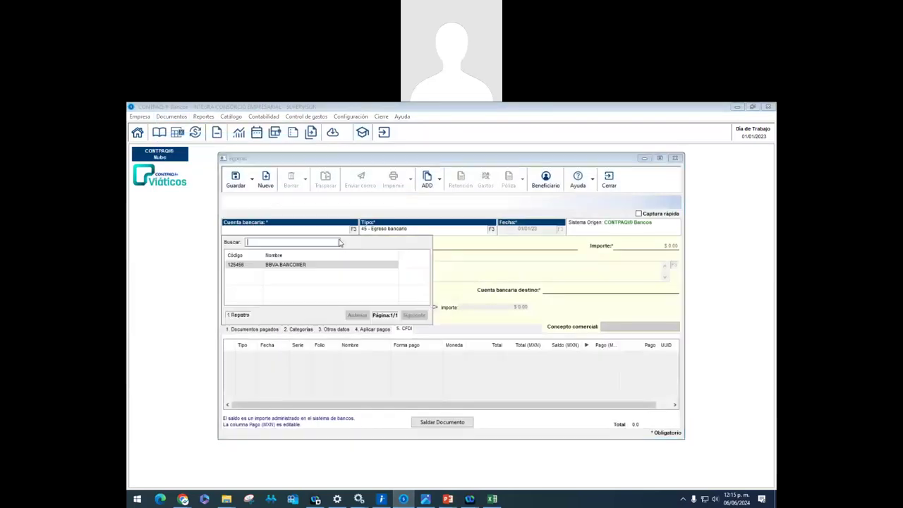
double_click(307, 264)
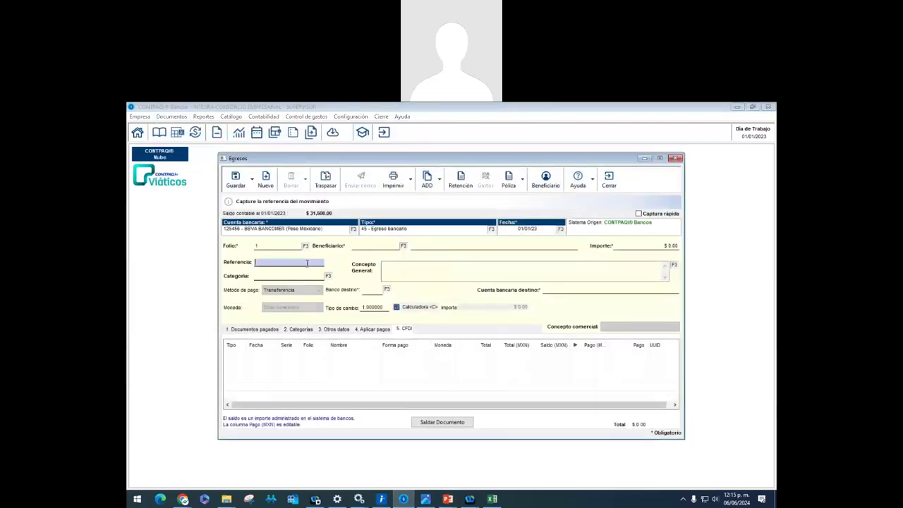
Keep the expense type as Egreso bancario and date it 15/01/23
left_click(492, 230)
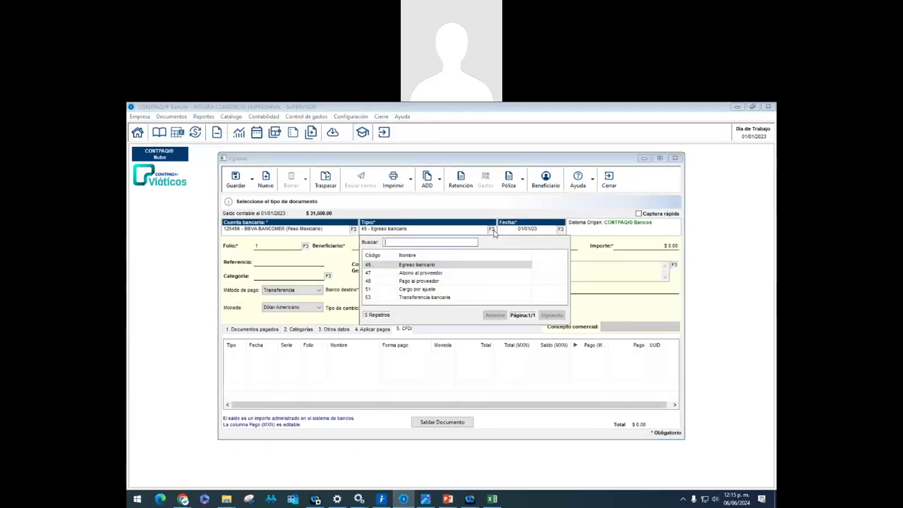
double_click(441, 281)
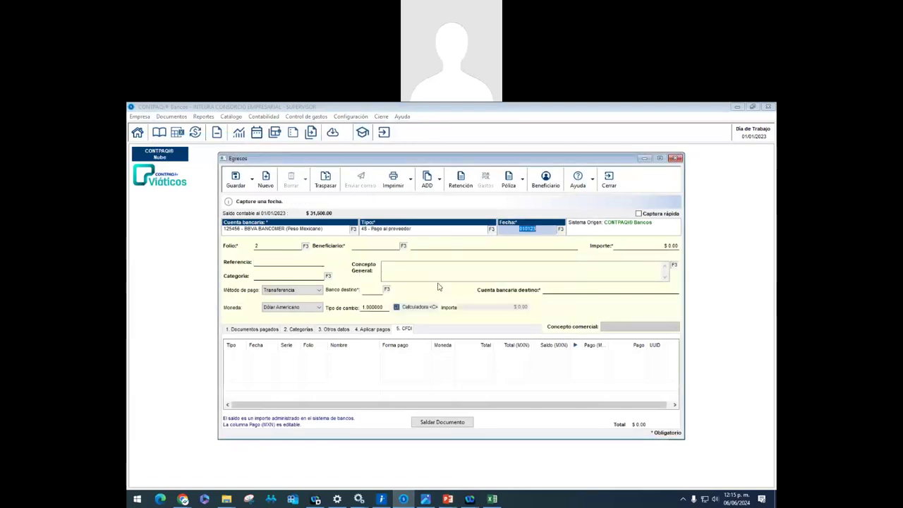
left_click(493, 231)
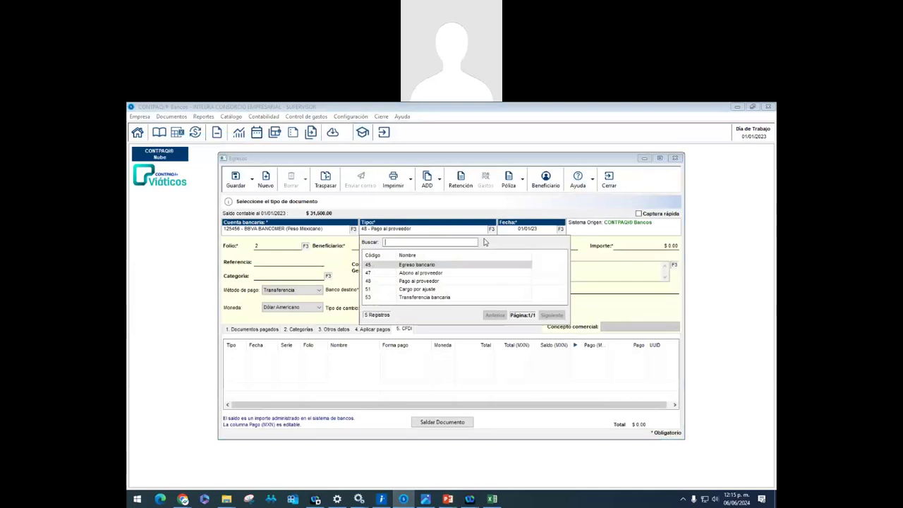
double_click(455, 266)
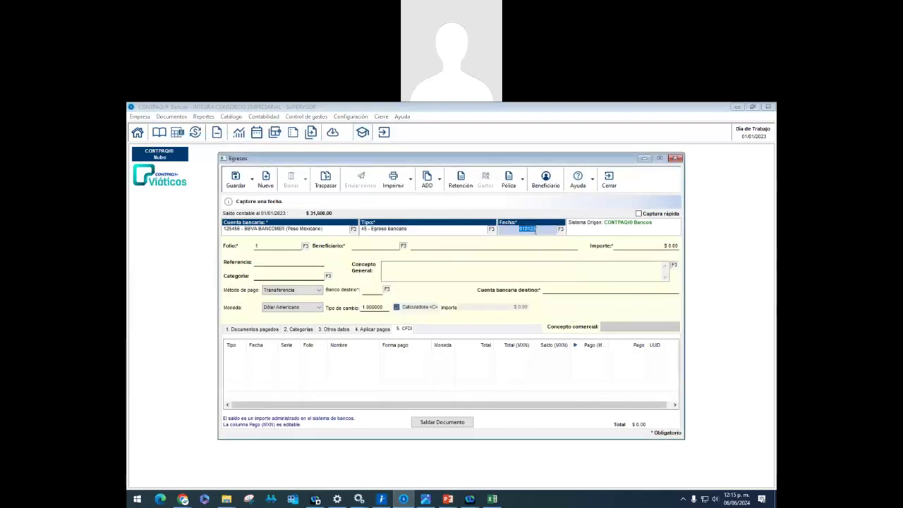
type("15")
key("Tab")
key("Tab")
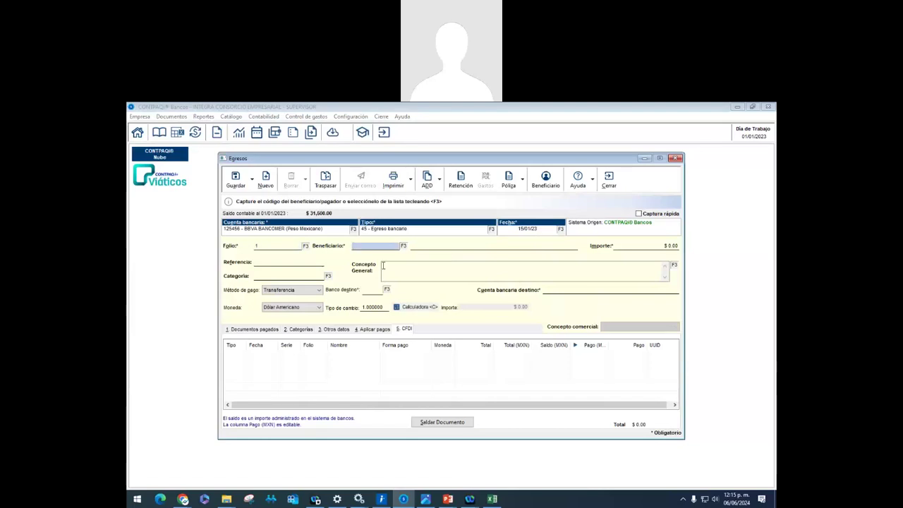
Enter payee code 4, find it unregistered, and go to the catalogues to register it
left_click(403, 245)
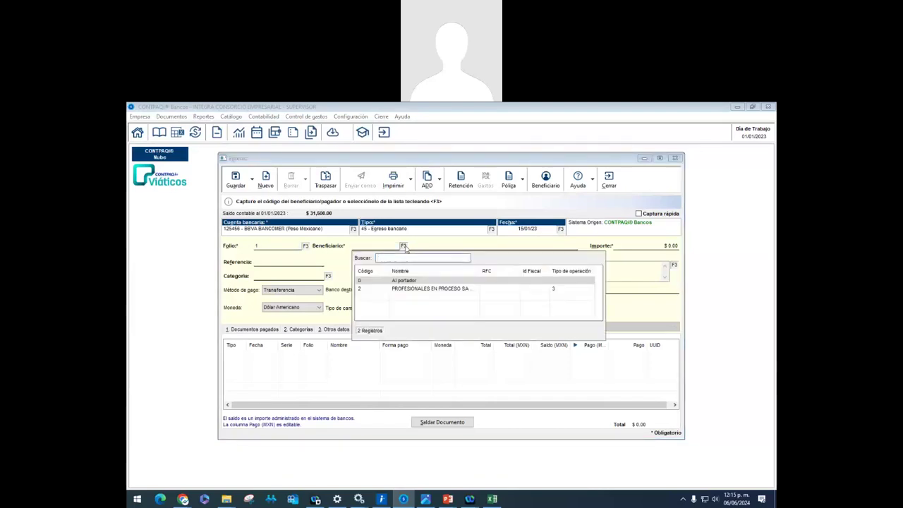
key("Escape")
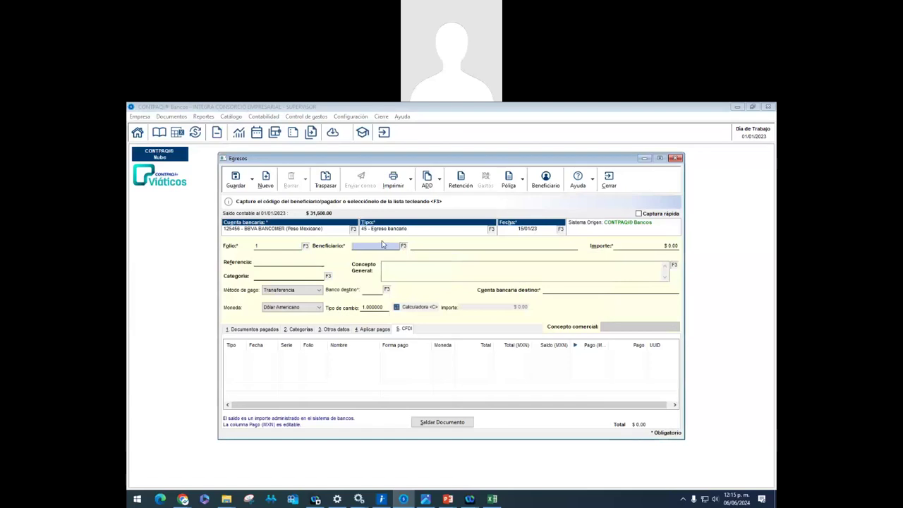
type("4")
key("Return")
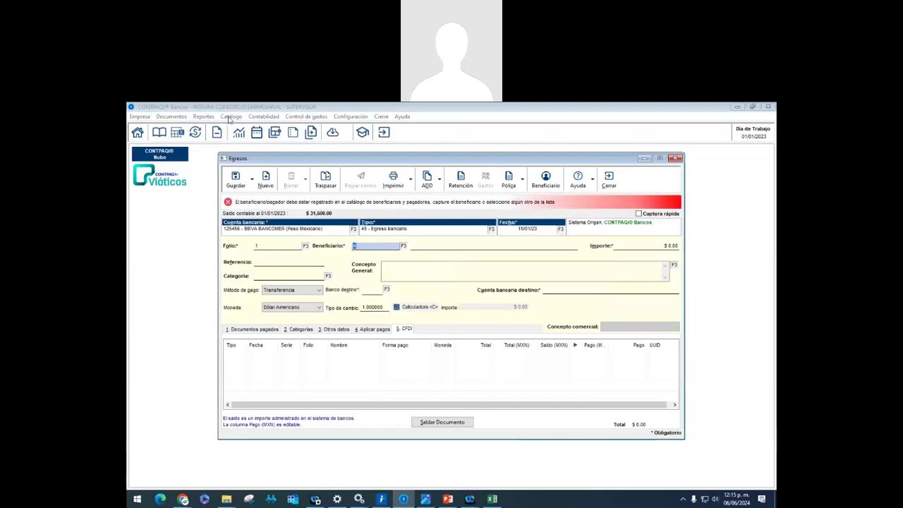
left_click(231, 117)
Register the new payee CFE and select it as the expense's beneficiary
left_click(243, 127)
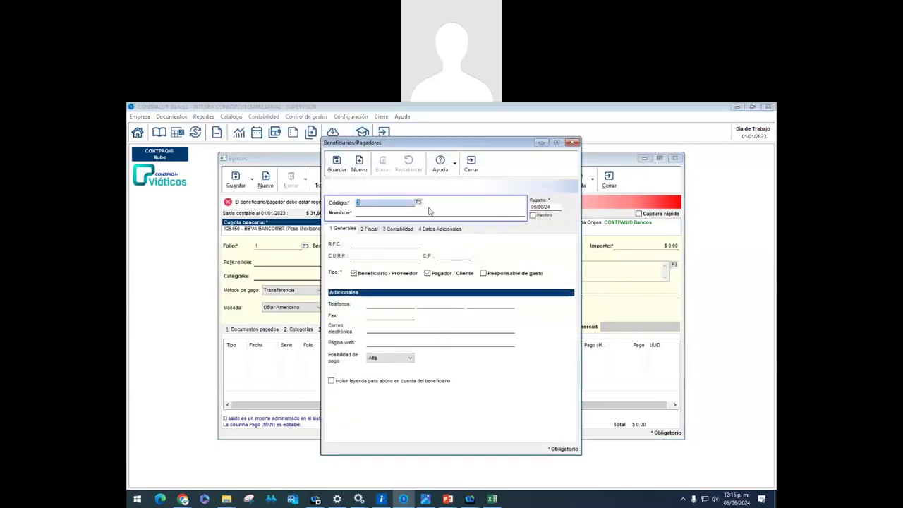
left_click(400, 213)
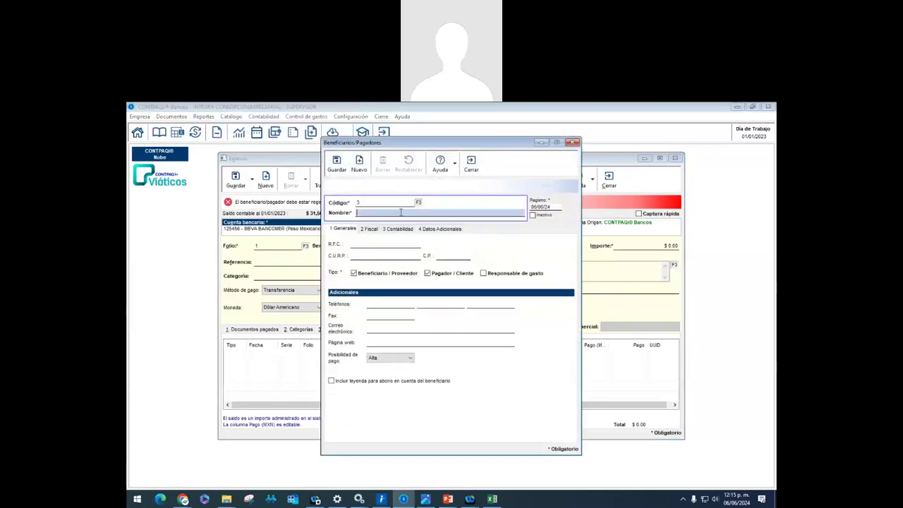
type("CFE")
left_click(337, 163)
left_click(469, 163)
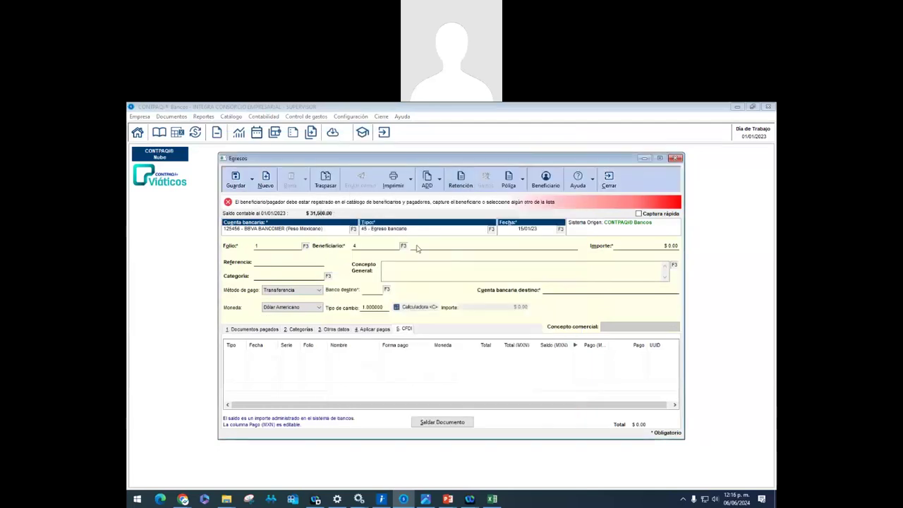
left_click(404, 245)
double_click(406, 297)
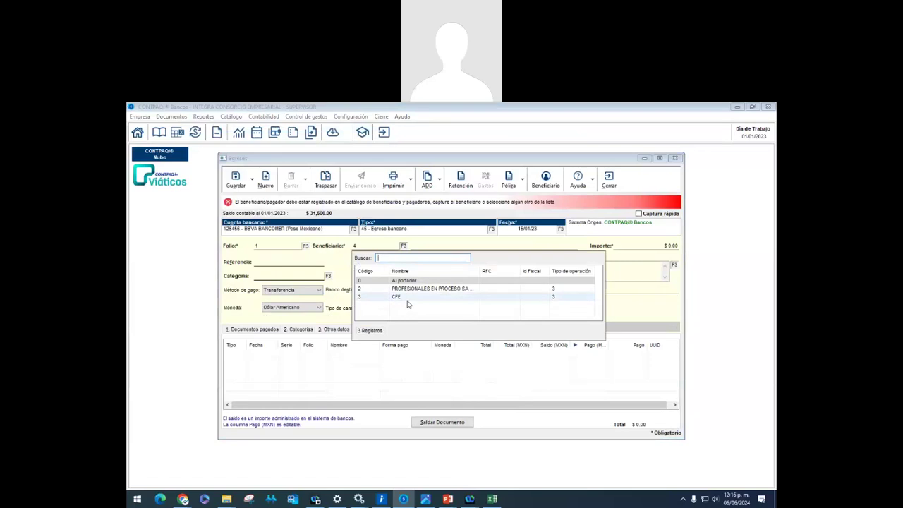
Enter an amount of $10,000.00 with reference TAF-45454
left_click(557, 314)
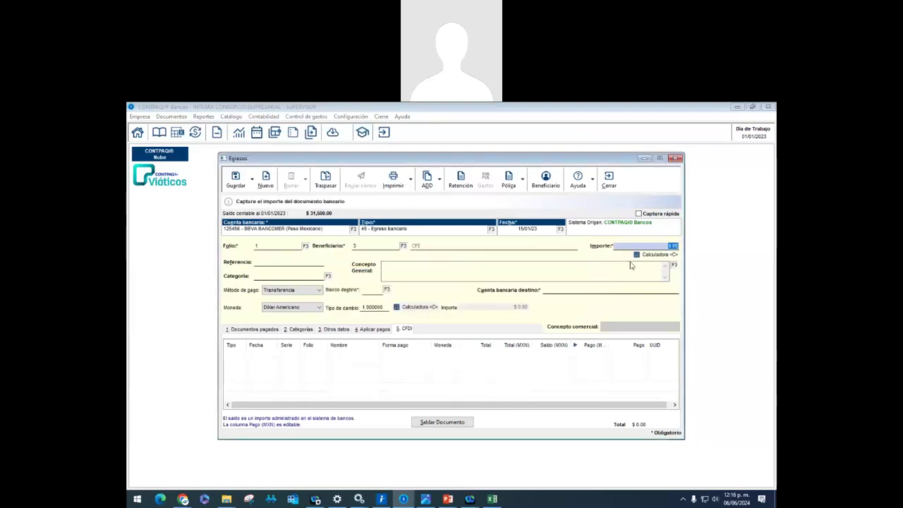
type("10,000")
key("Tab")
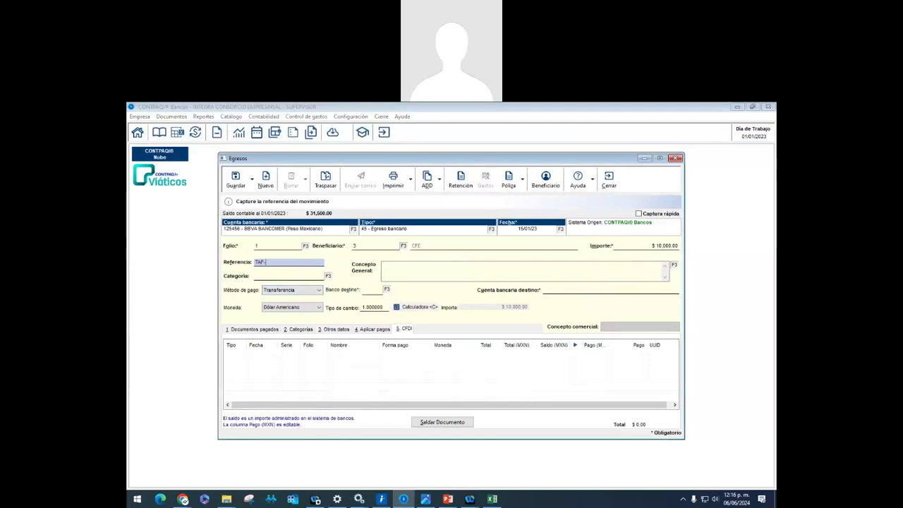
key("Tab")
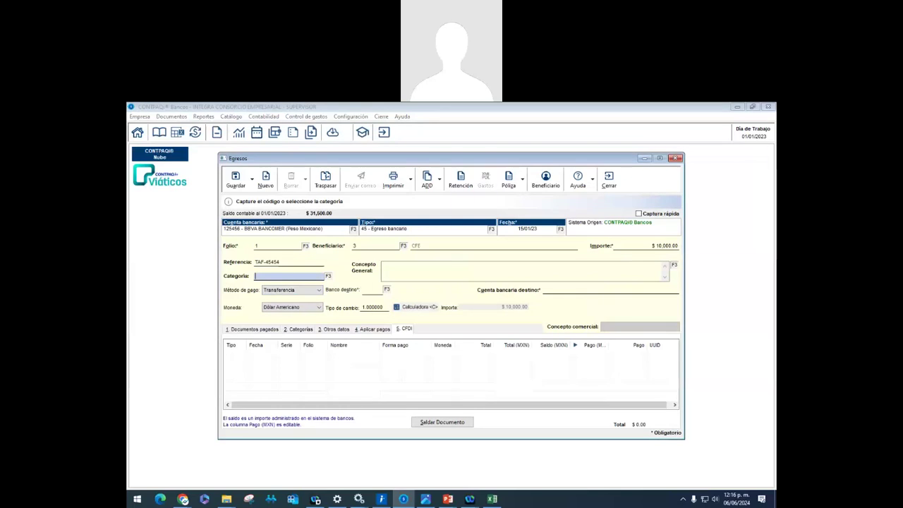
key("Tab")
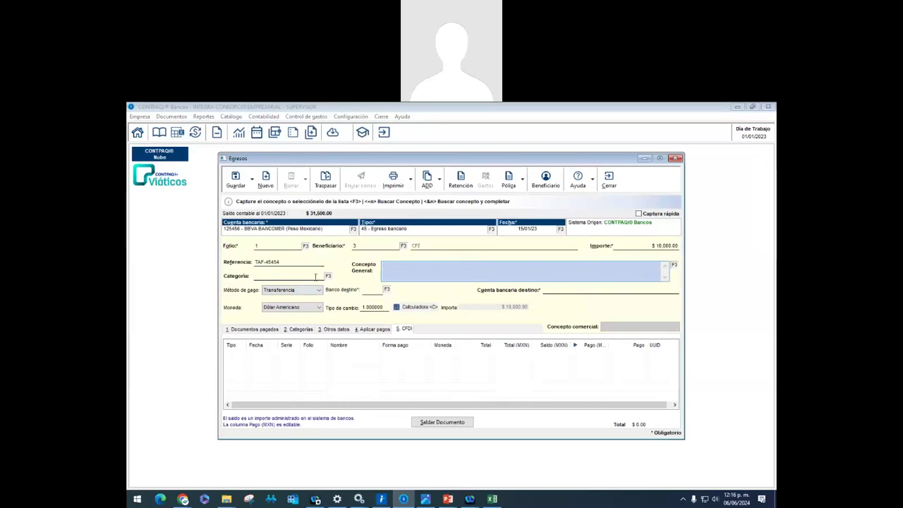
Set the category to VARIAS and the concept to PAGO DE ENERGIA ELECTRICA
left_click(326, 277)
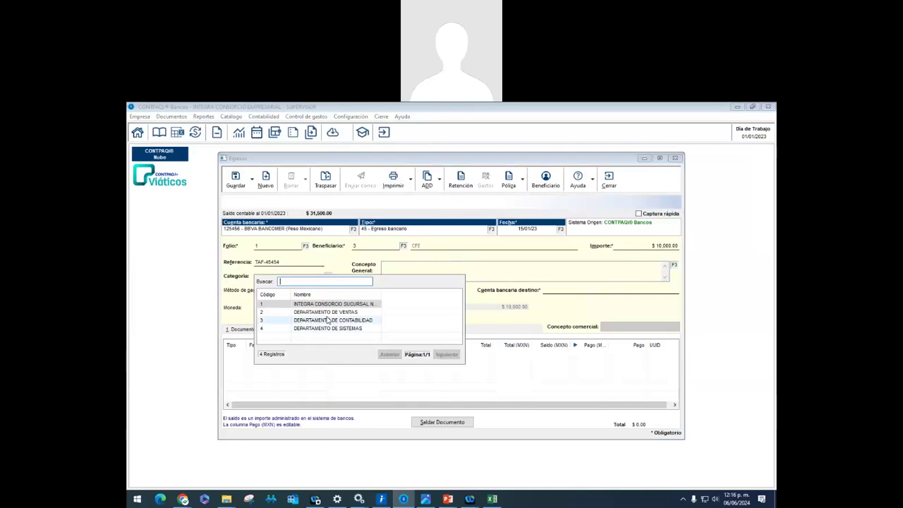
double_click(331, 312)
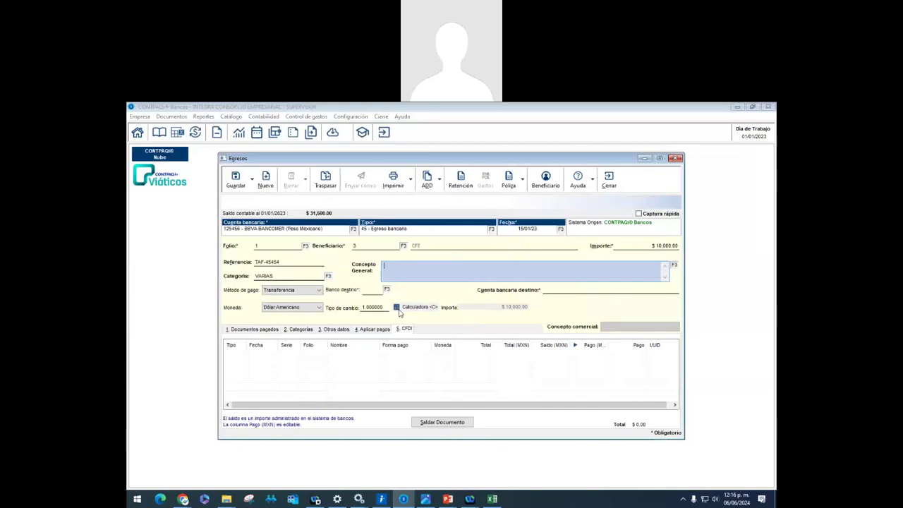
type("PAGO DE L")
type("NERGIA ELECTRICA")
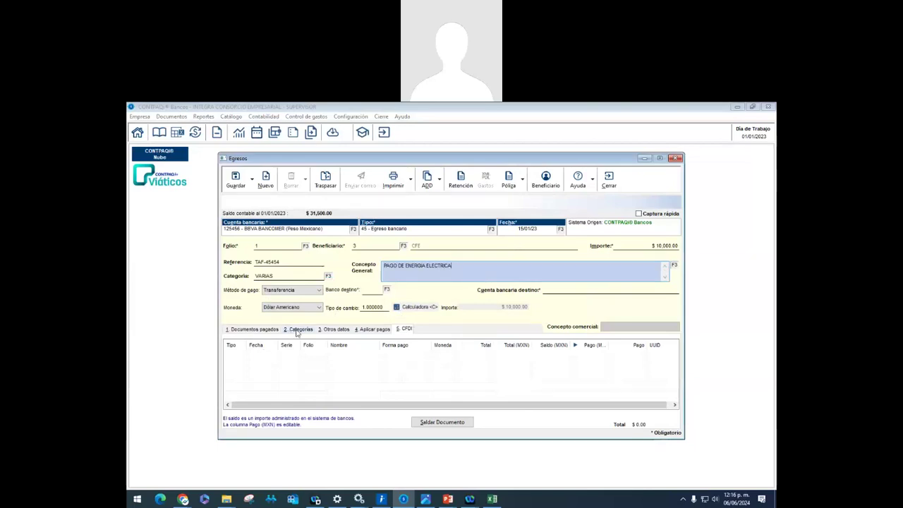
Review how the expense splits across the department categories
left_click(299, 330)
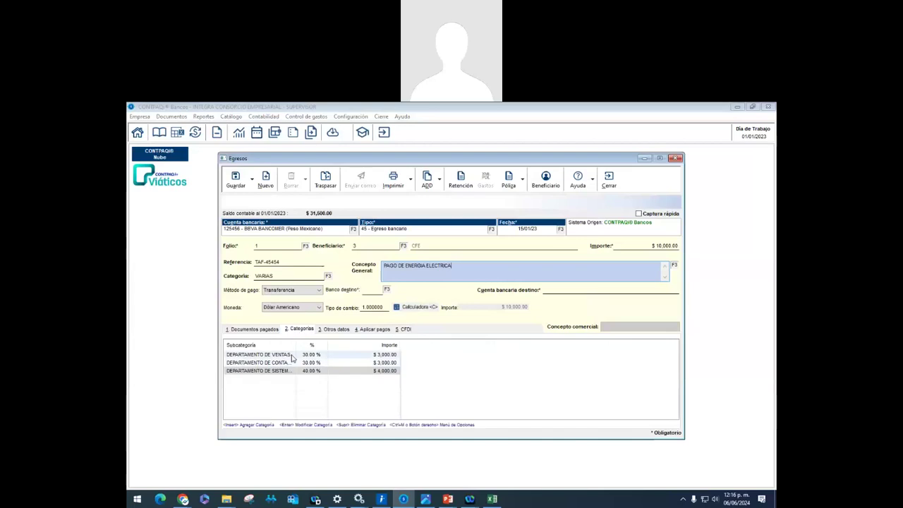
double_click(291, 357)
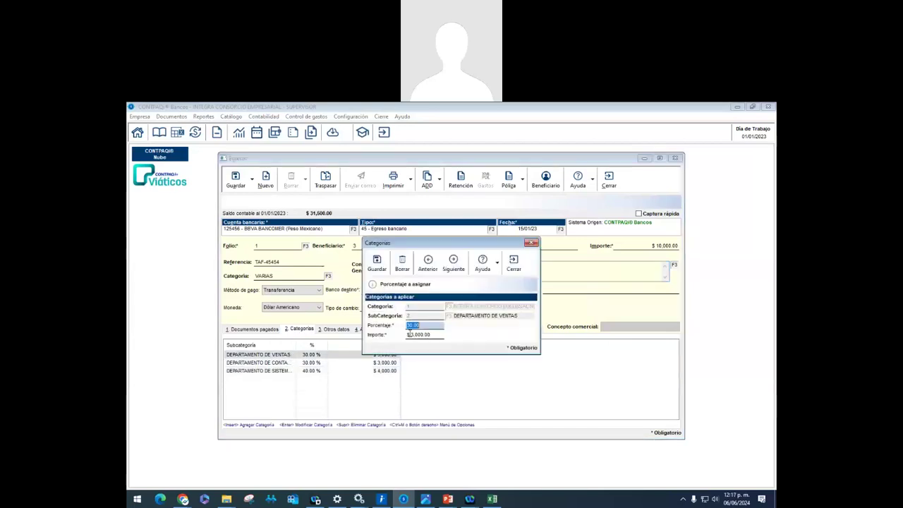
key("Escape")
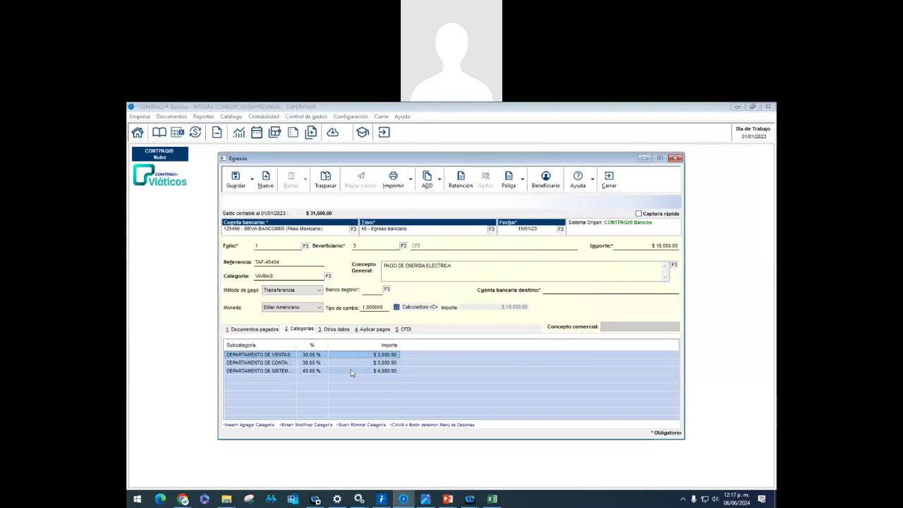
left_click(330, 277)
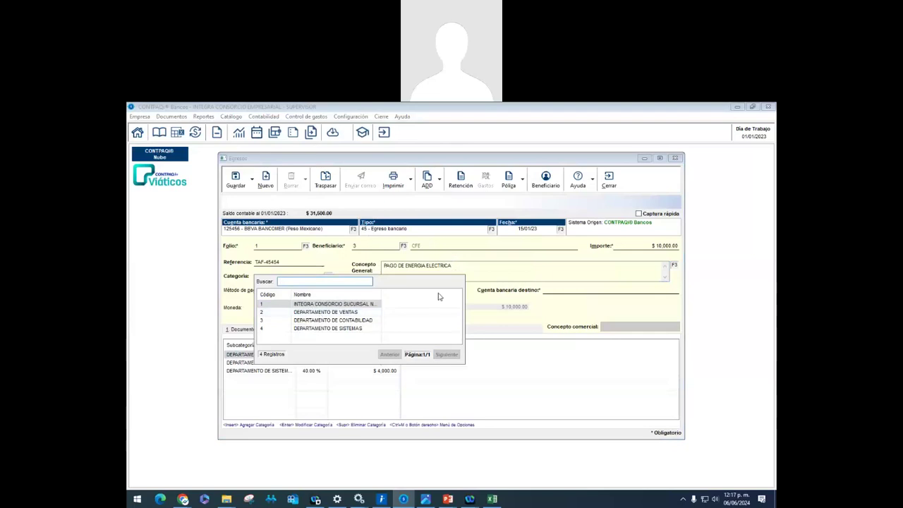
key("Escape")
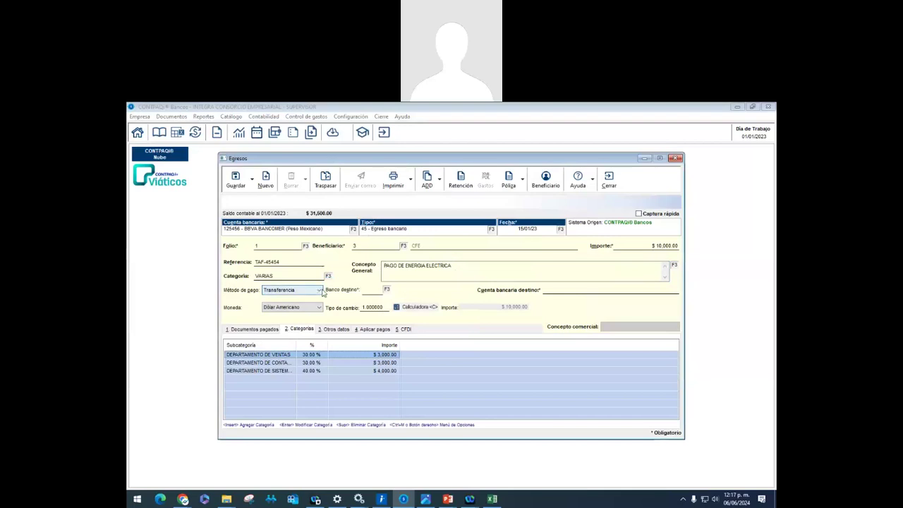
Save the expense as a Transferencia to destination bank BBVA Bancomer, account 5454
left_click(235, 181)
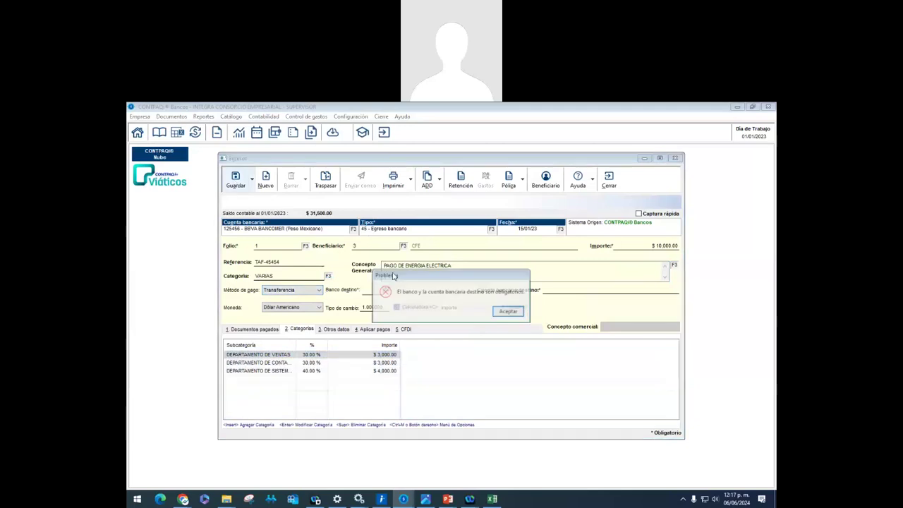
left_click(508, 311)
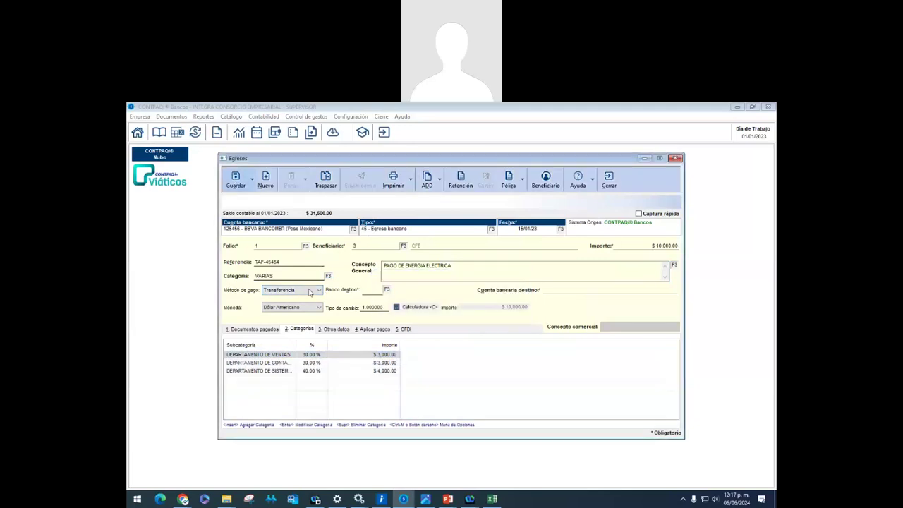
left_click(302, 290)
left_click(302, 299)
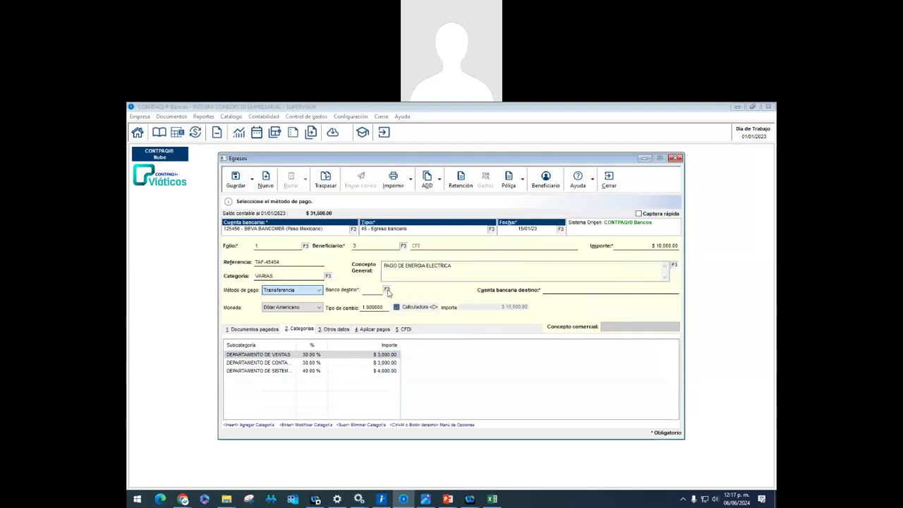
left_click(387, 290)
type("B")
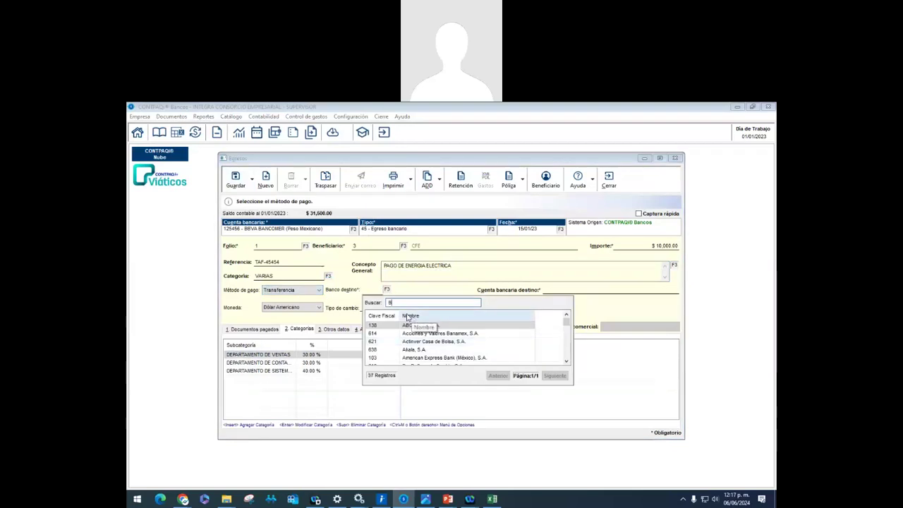
type("B")
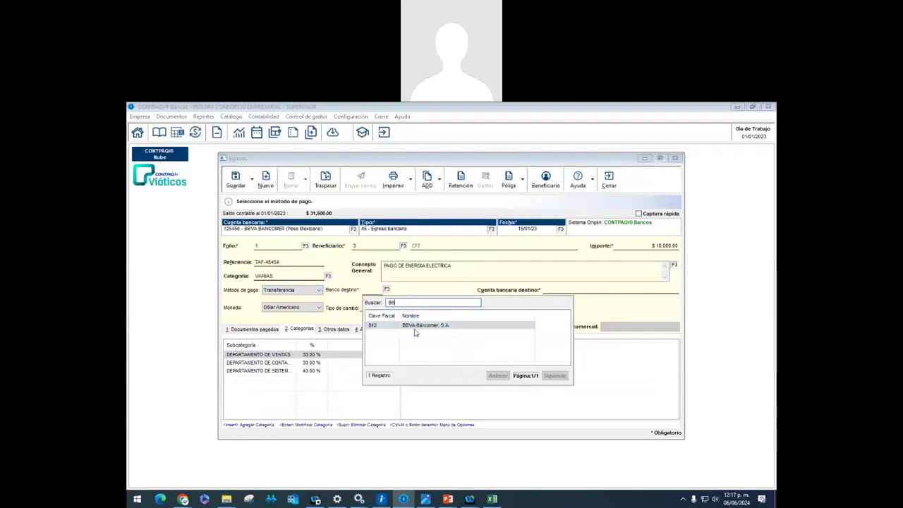
double_click(415, 327)
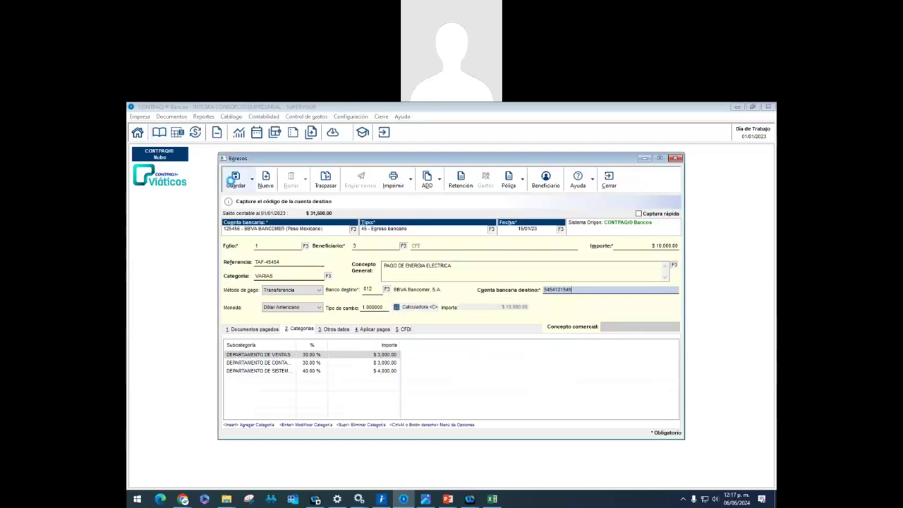
left_click(233, 181)
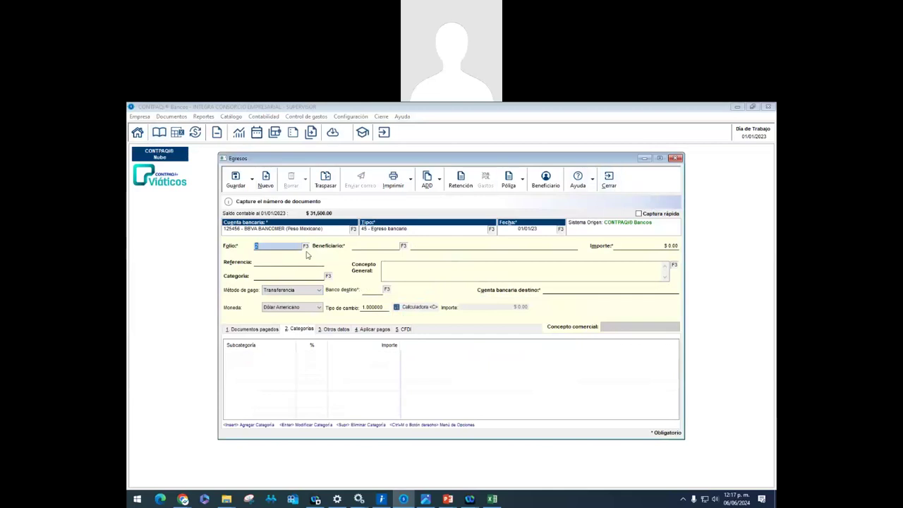
Set CFE (code 3) as beneficiary of a new expense for $3,500.00
left_click(397, 246)
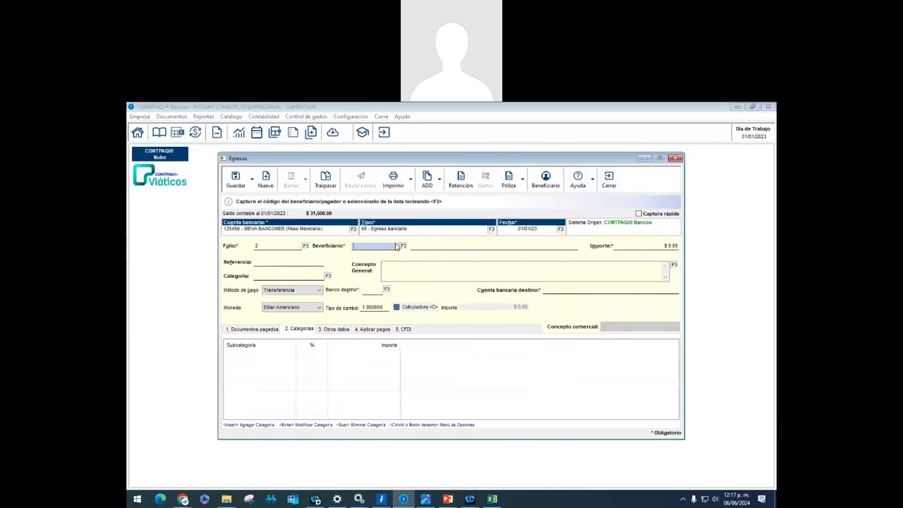
key("Return")
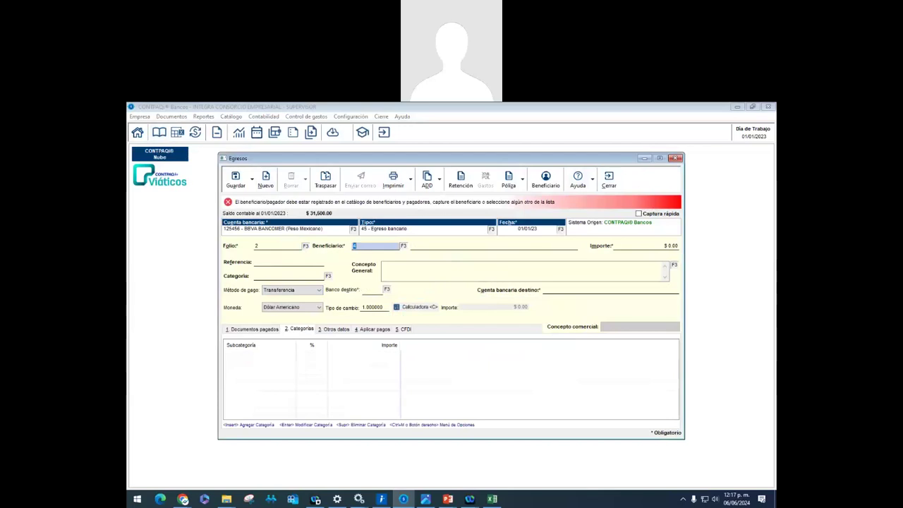
type("3")
key("Return")
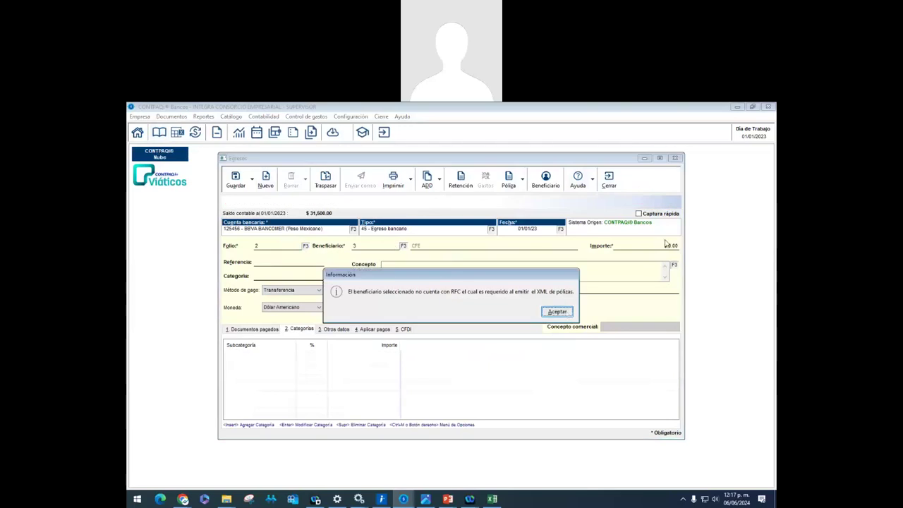
key("Return")
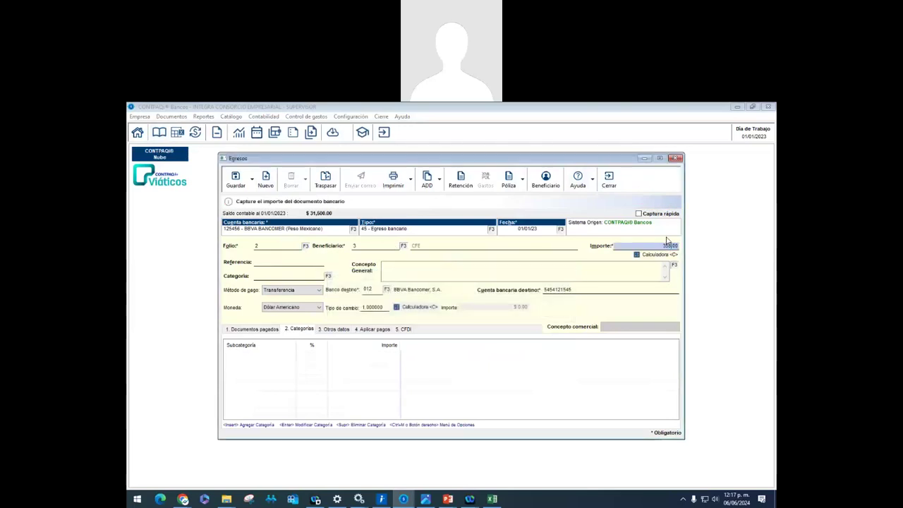
key("Return")
key("Return")
Charge it to DEPARTAMENTO DE CONTABILIDAD with concept PAGO DE ENERGIA ELECTRICA, reference DSD-4451548, and save
left_click(328, 275)
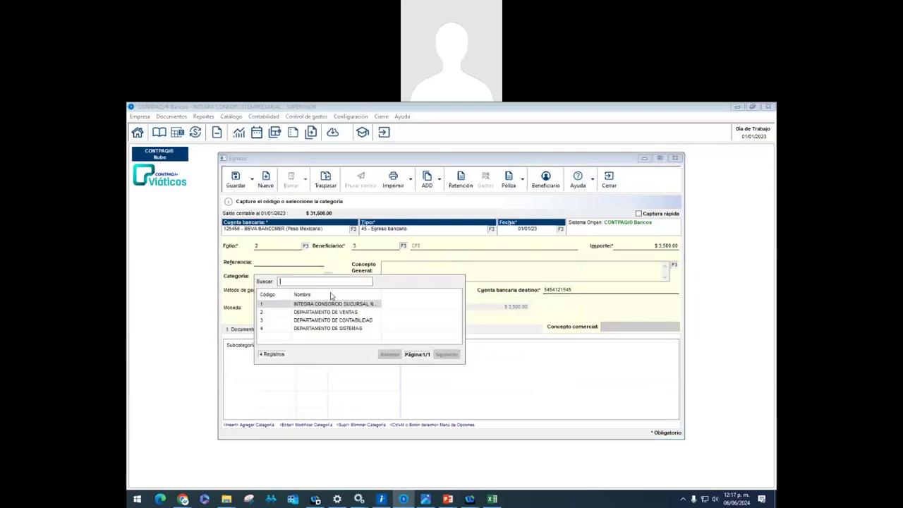
left_click(347, 321)
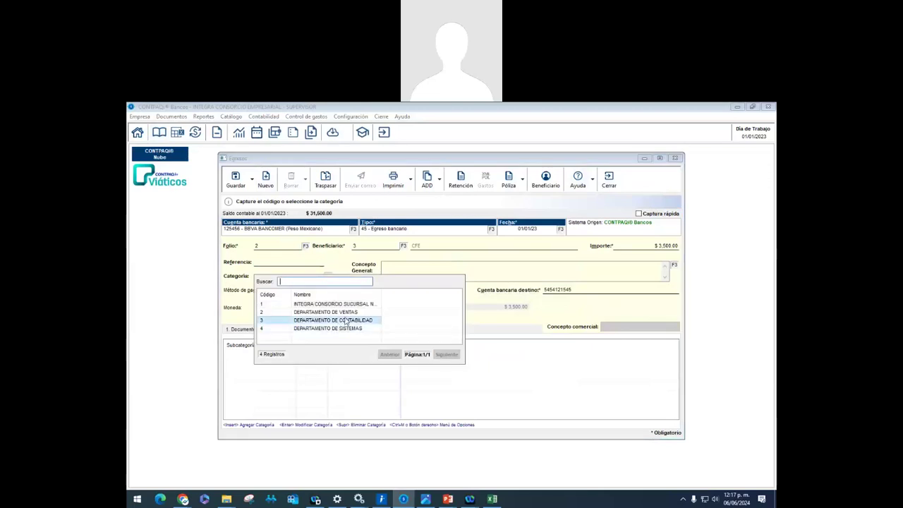
left_click(347, 321)
left_click(403, 269)
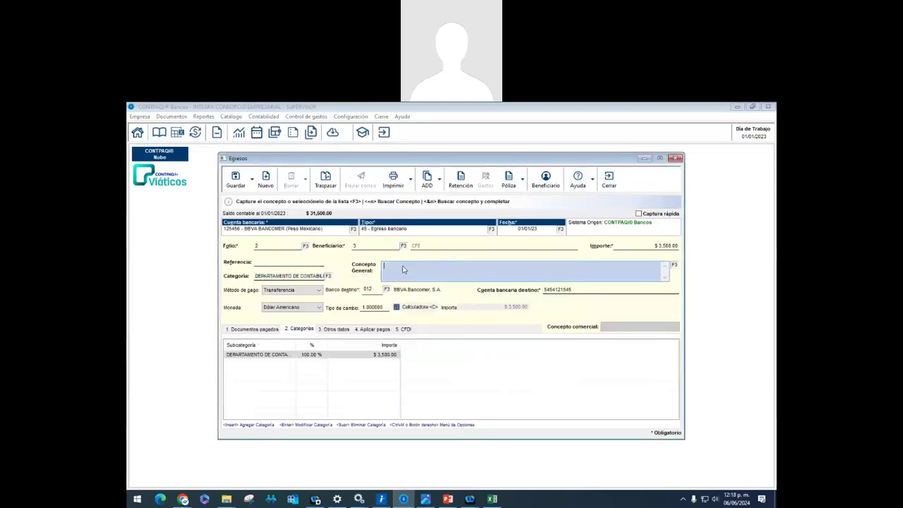
type("PAGO DE ENERGIA ELECTRICA")
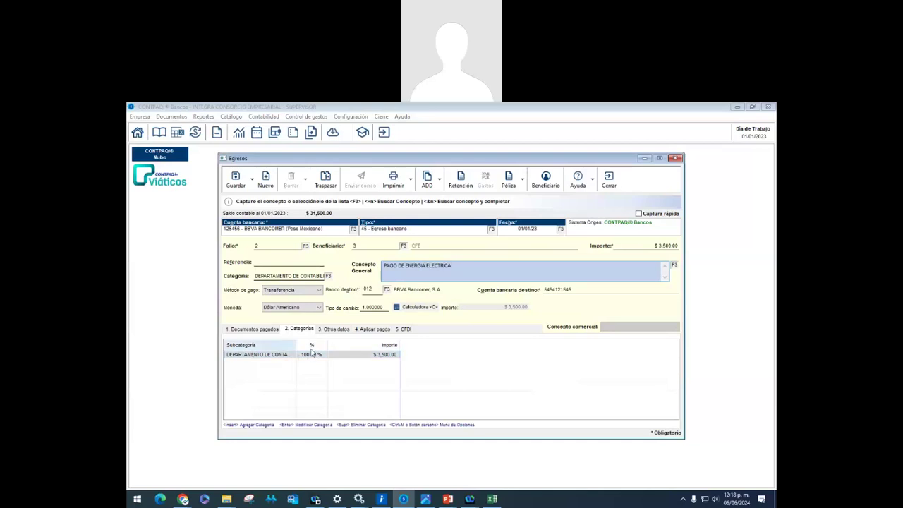
left_click(292, 265)
type("DSD-445")
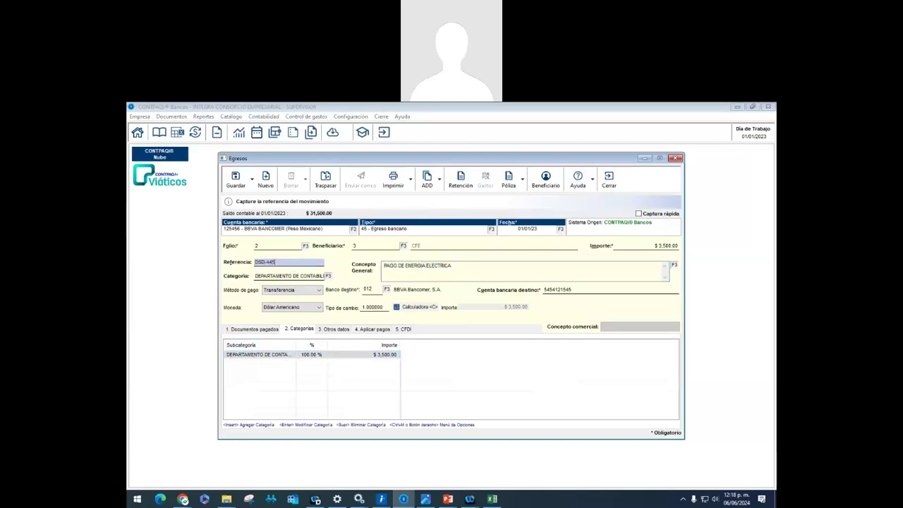
type("1548")
left_click(235, 180)
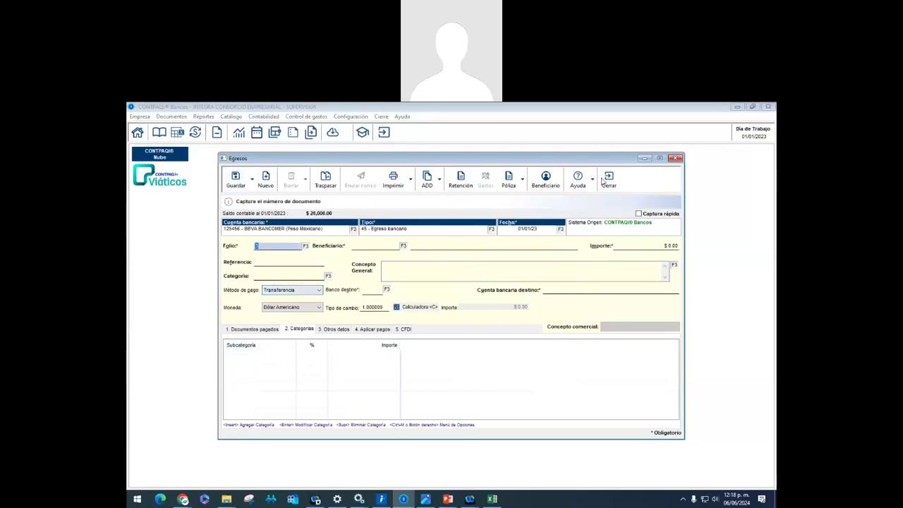
left_click(609, 179)
Run the Movimientos de categorías report for Egresos categories on the BBVA Bancomer account
left_click(202, 118)
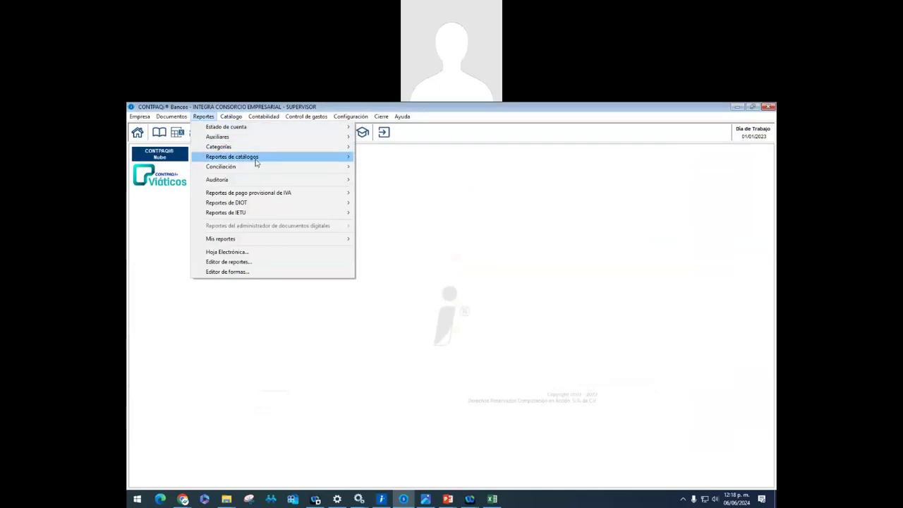
mouse_move(256, 162)
mouse_move(240, 146)
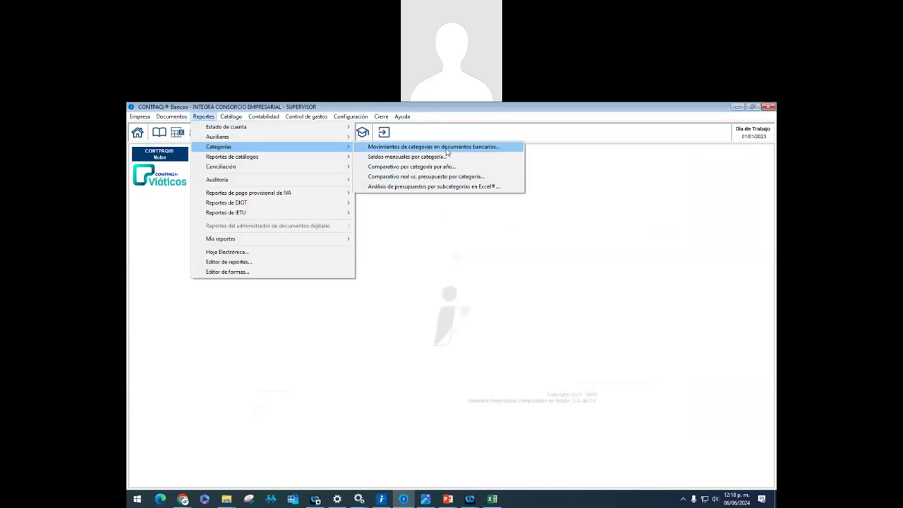
left_click(445, 147)
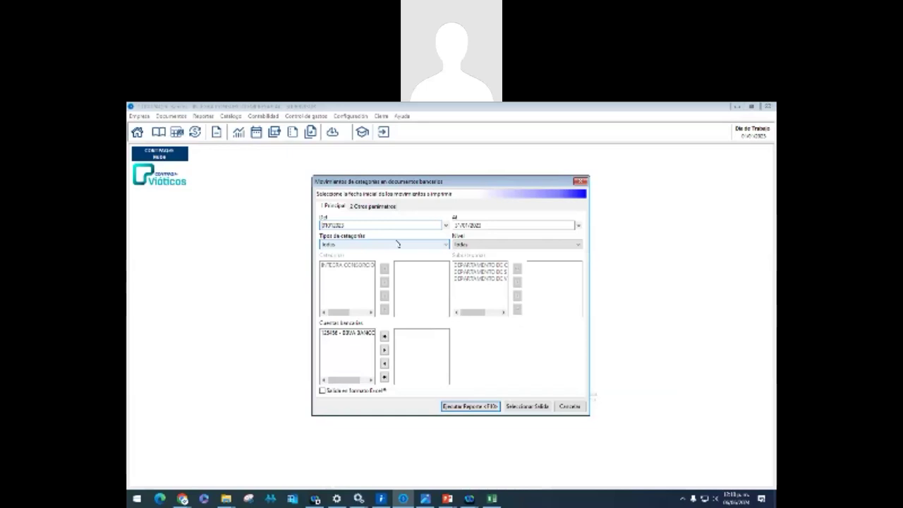
left_click(356, 245)
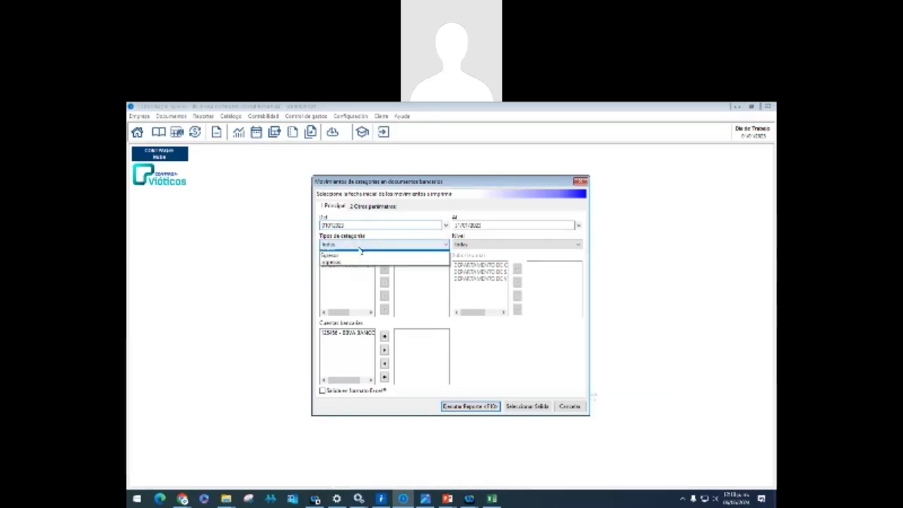
left_click(346, 261)
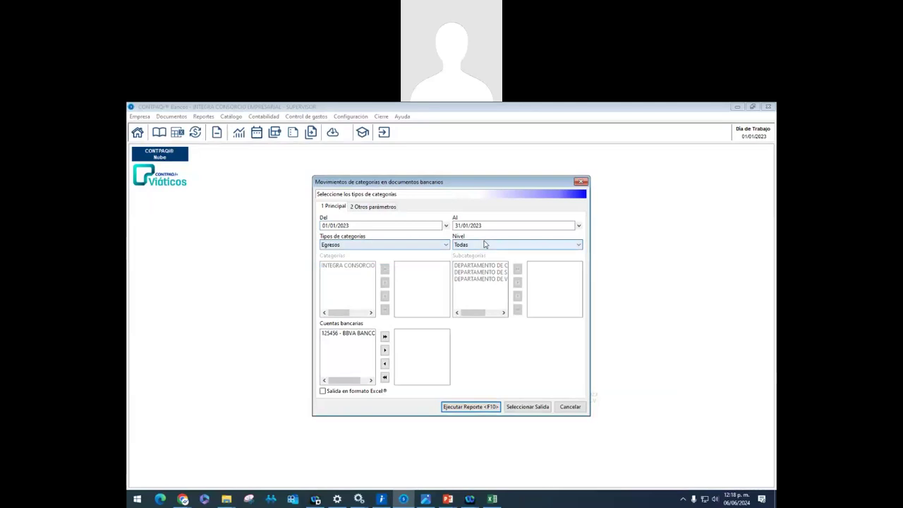
left_click(484, 244)
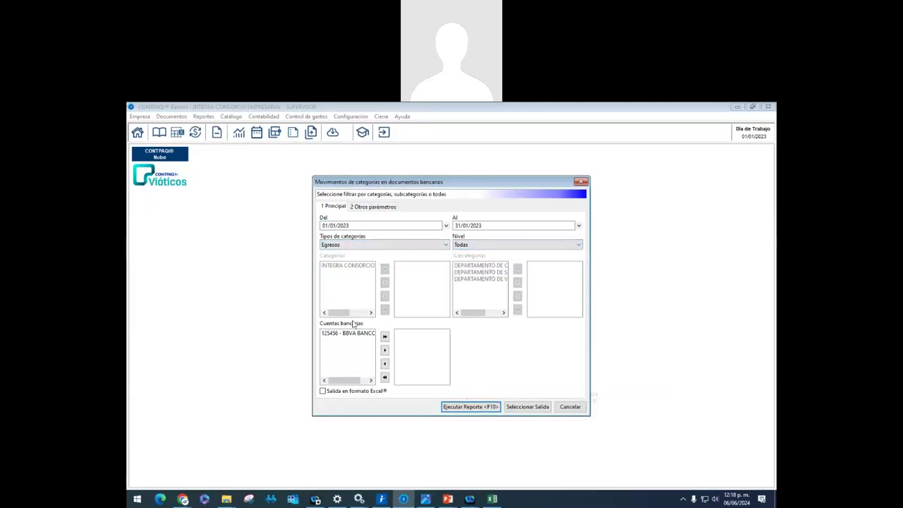
left_click(384, 337)
left_click(472, 407)
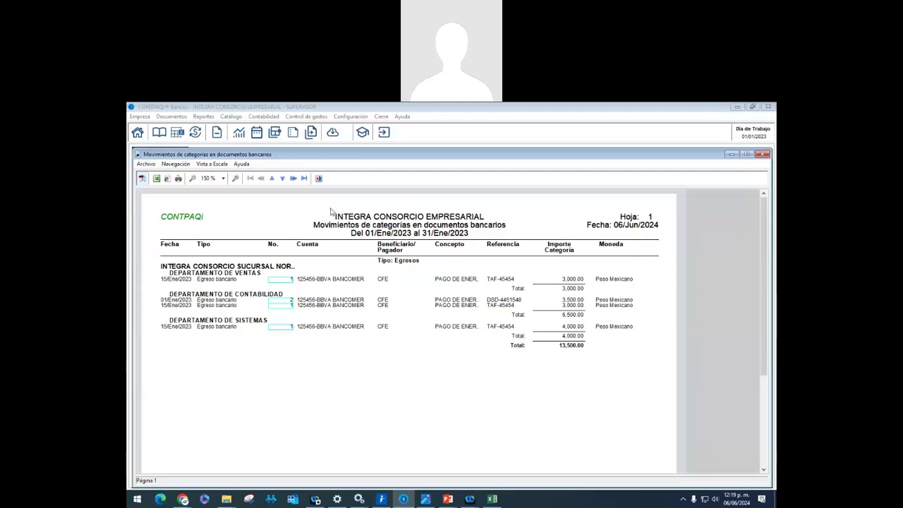
Close the previous report and run Saldos mensuales por categoría for Egresos with INTEGRA CONSORCIO (January 13,500.00)
left_click(319, 178)
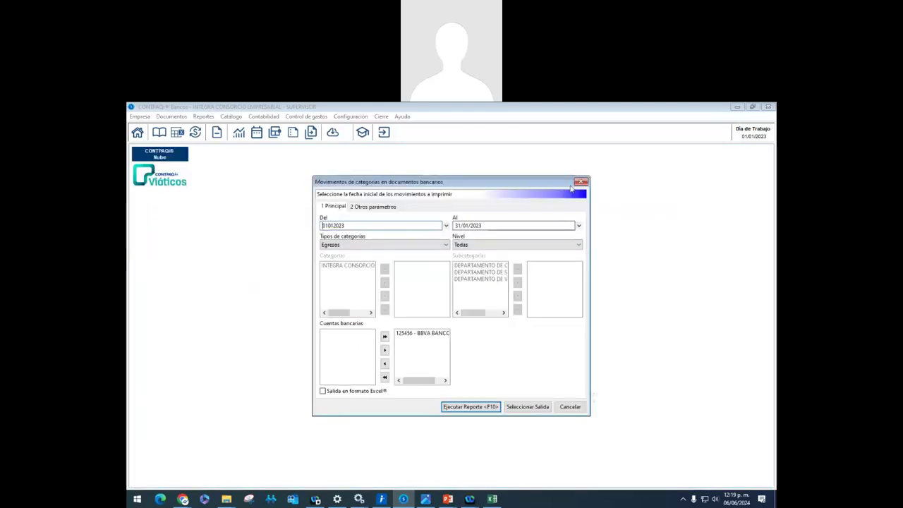
left_click(579, 181)
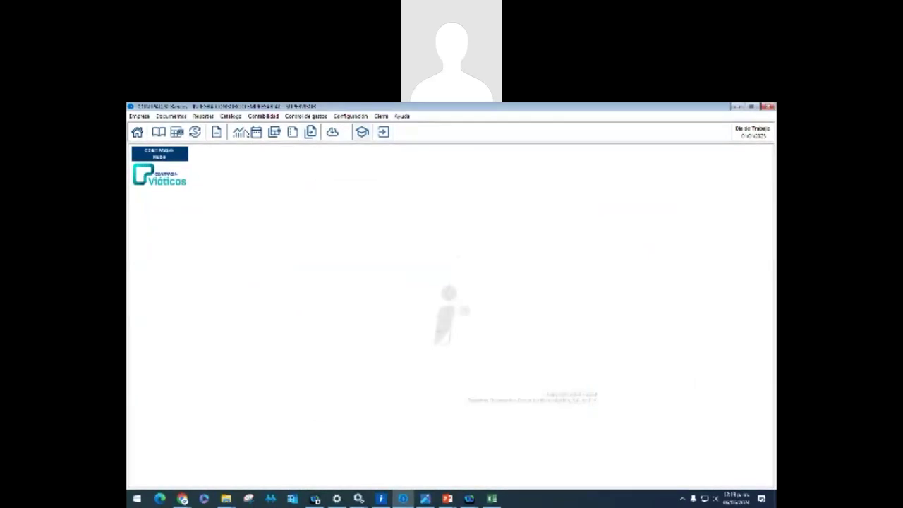
left_click(203, 116)
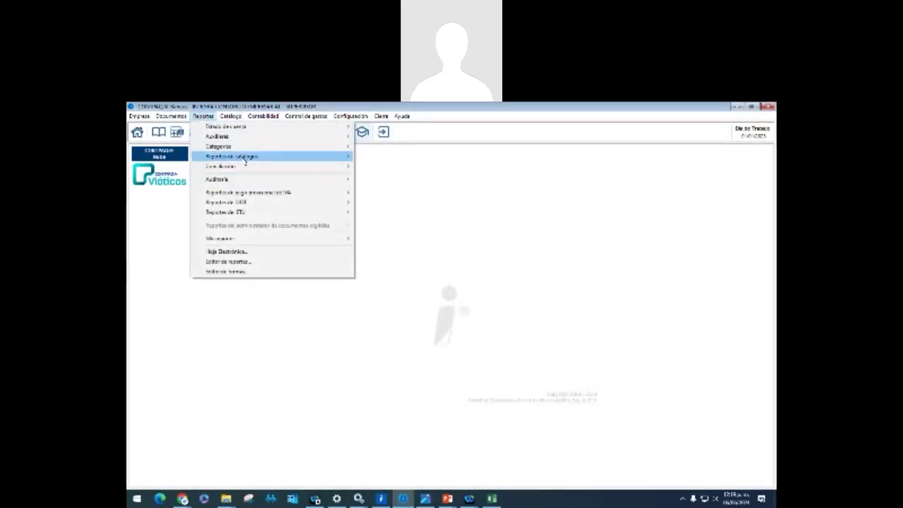
mouse_move(274, 146)
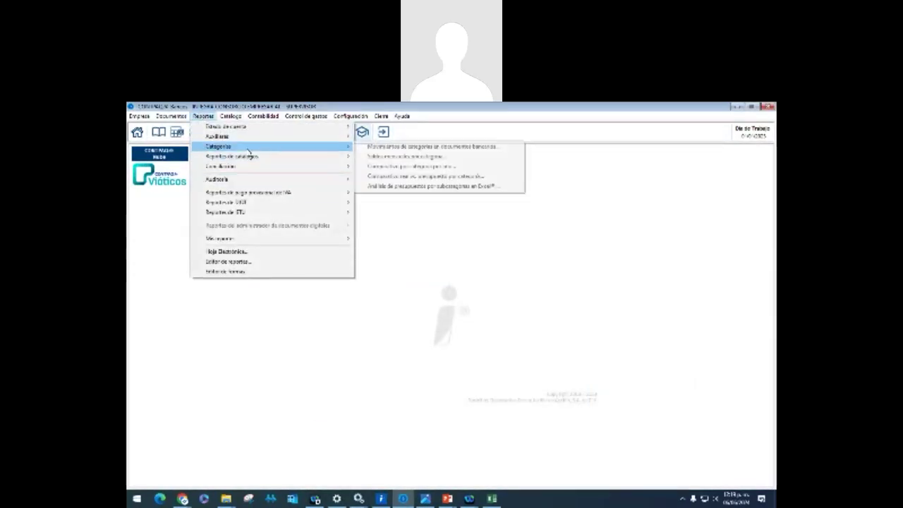
left_click(428, 157)
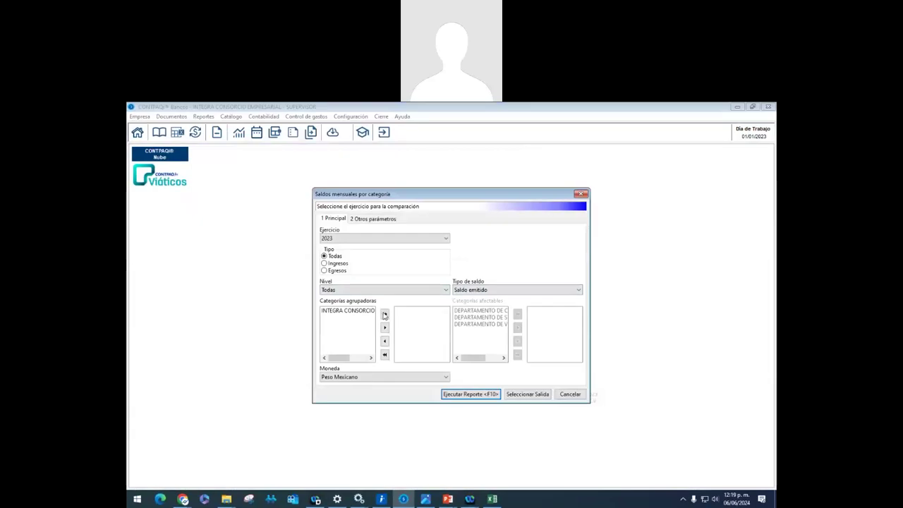
left_click(336, 272)
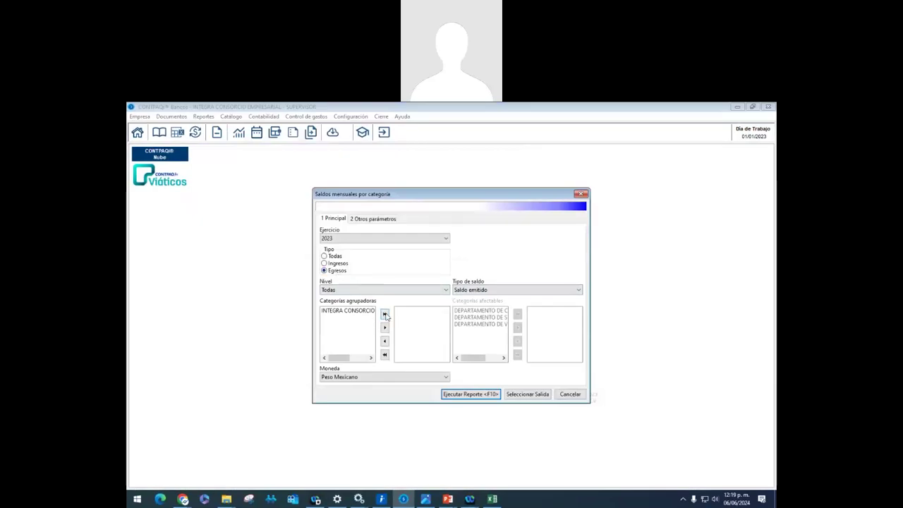
left_click(384, 314)
left_click(467, 393)
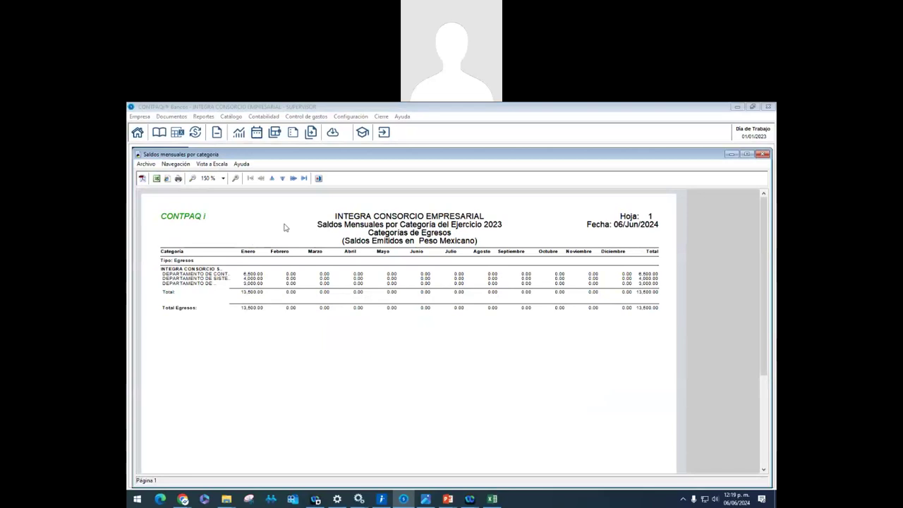
left_click(320, 178)
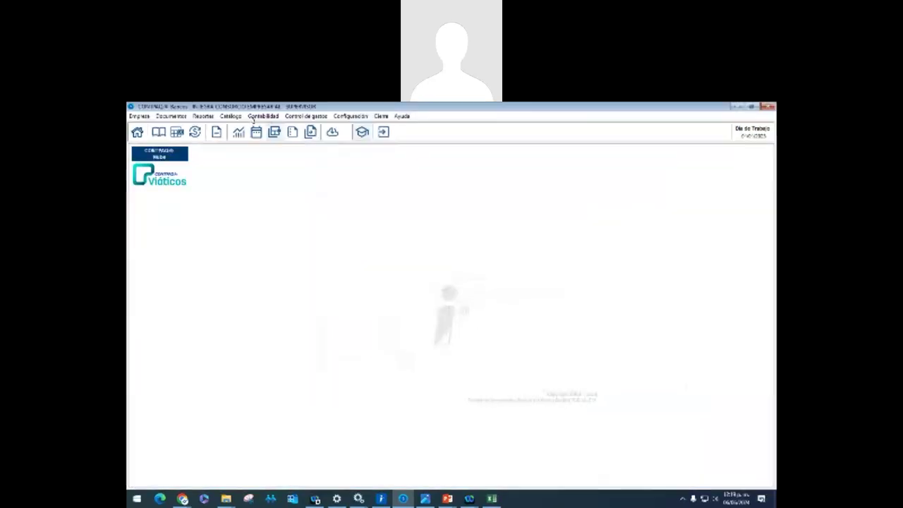
Show the Reportes > Categorías submenu listing the available category reports
left_click(203, 116)
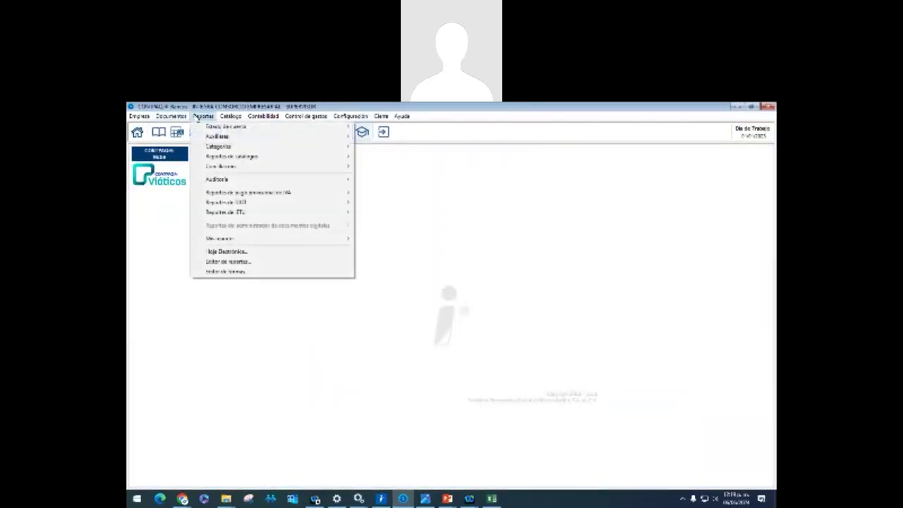
mouse_move(237, 146)
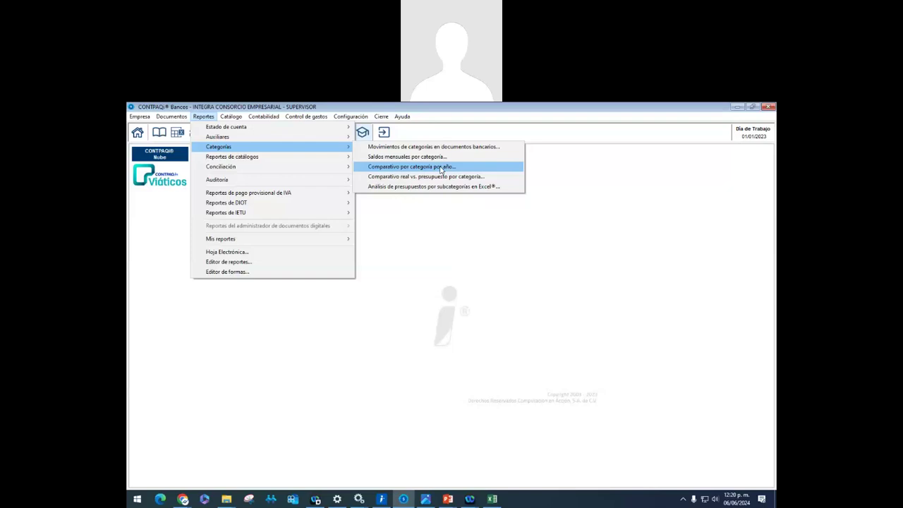
left_click(442, 169)
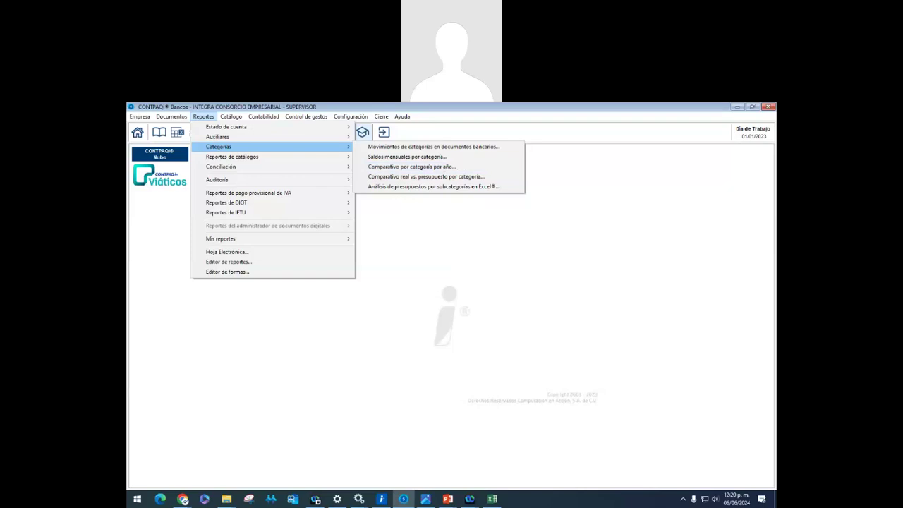